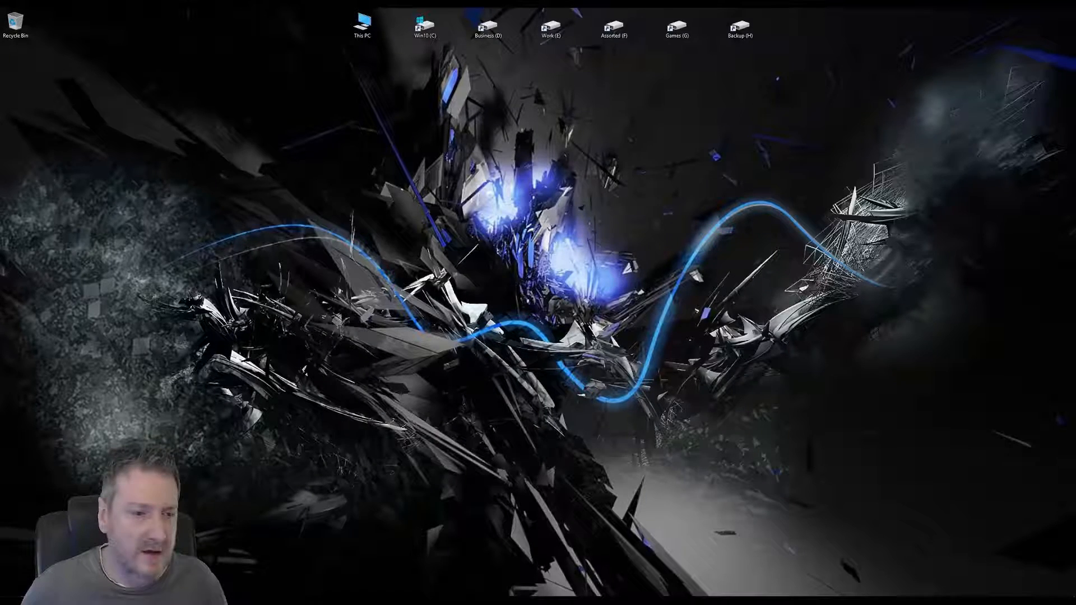
Step: Launch 3ds Max 2017, open the recent scene Garden_Terrace_Complete.max and adjust the perspective view's shading
click(5, 601)
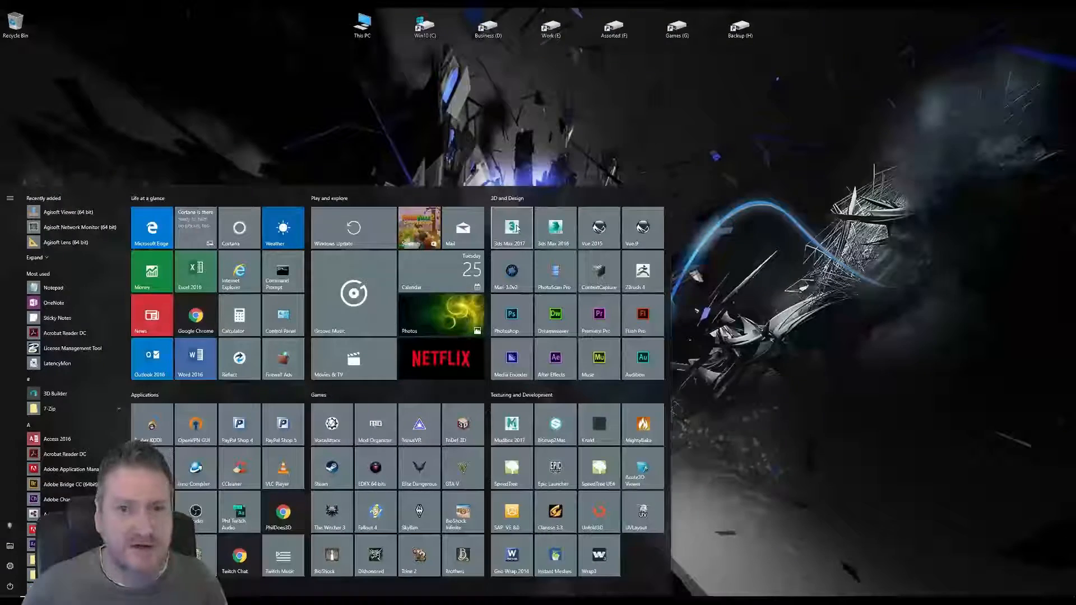
click(511, 227)
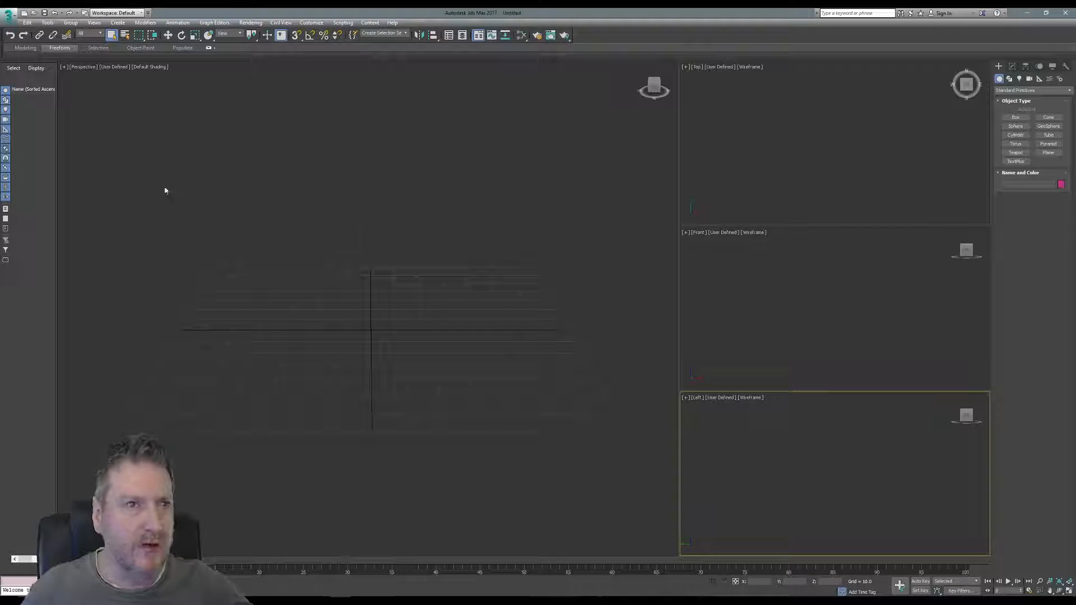
click(6, 15)
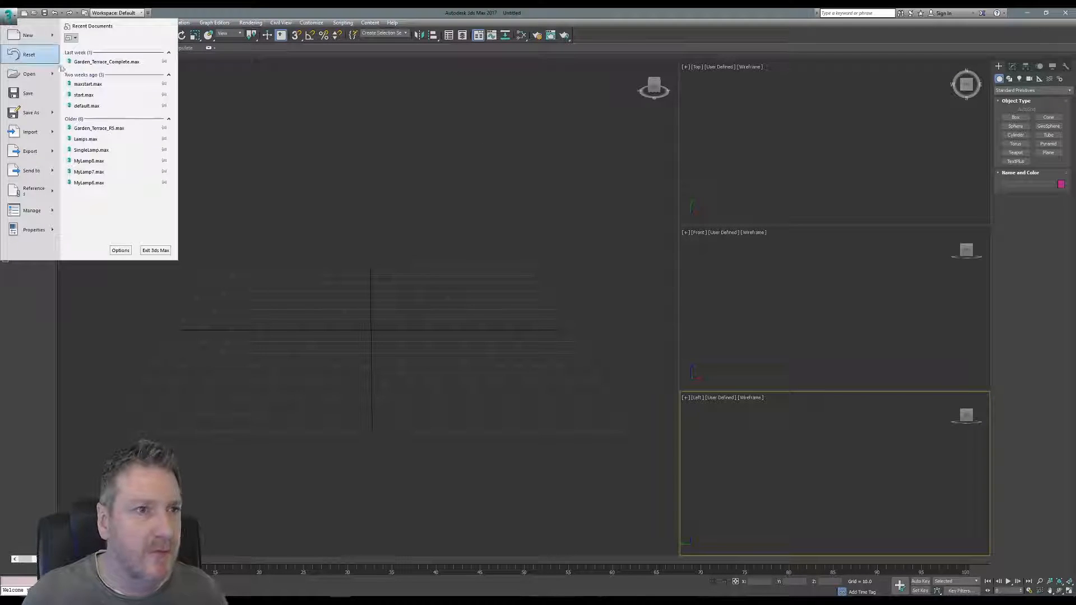
click(107, 62)
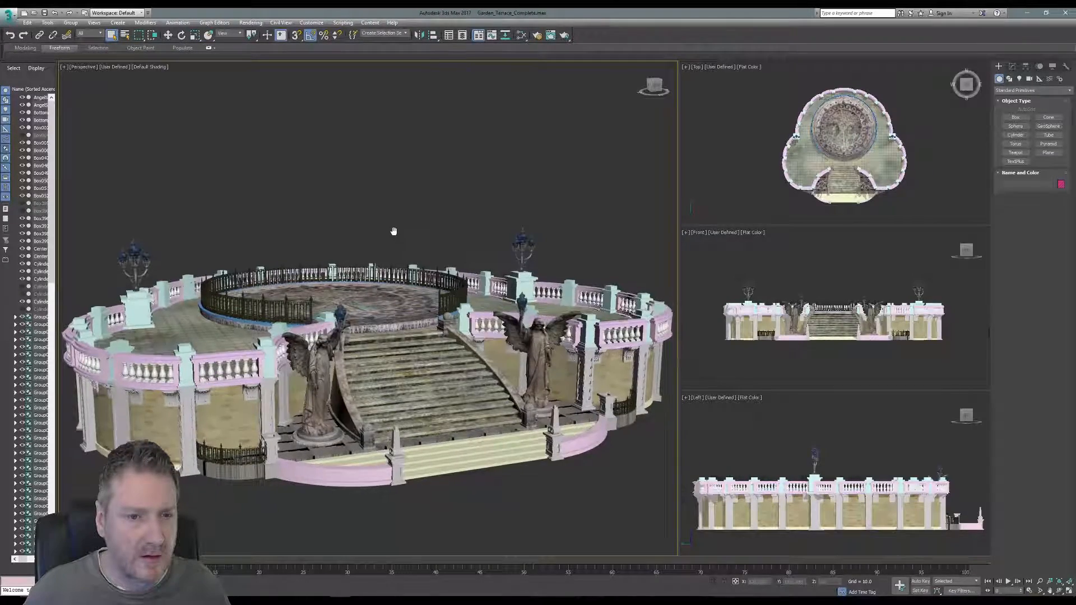
key(F3)
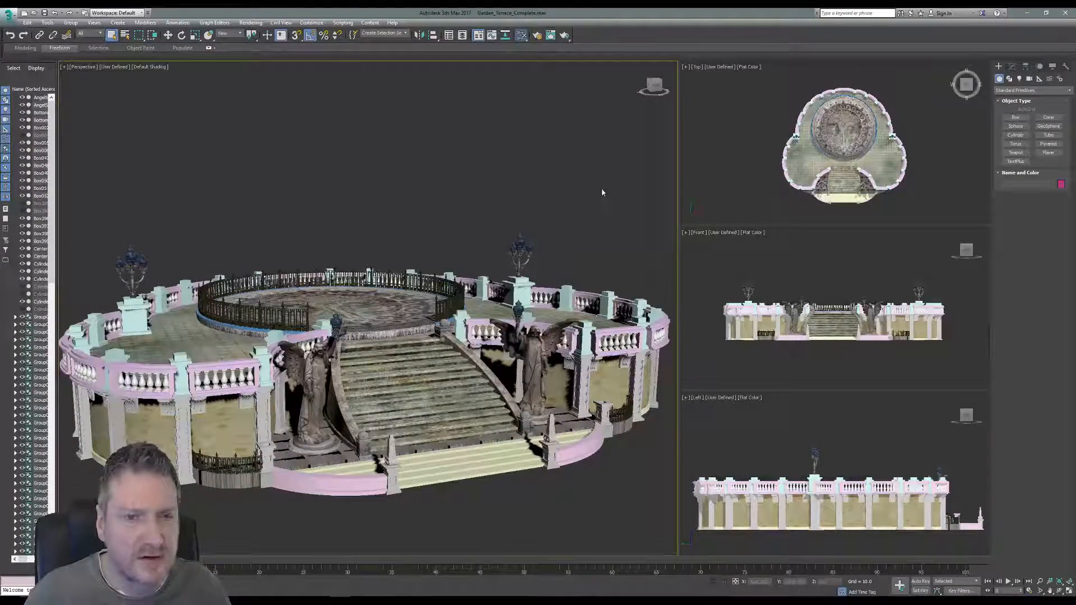
Step: Examine the terrace scene's standard materials and the bitmaps feeding their diffuse colors in the Slate Material Editor
key(m)
mouse_move(619, 246)
middle_down()
mouse_move(608, 344)
mouse_move(620, 391)
middle_up()
middle_drag(594, 228, 591, 359)
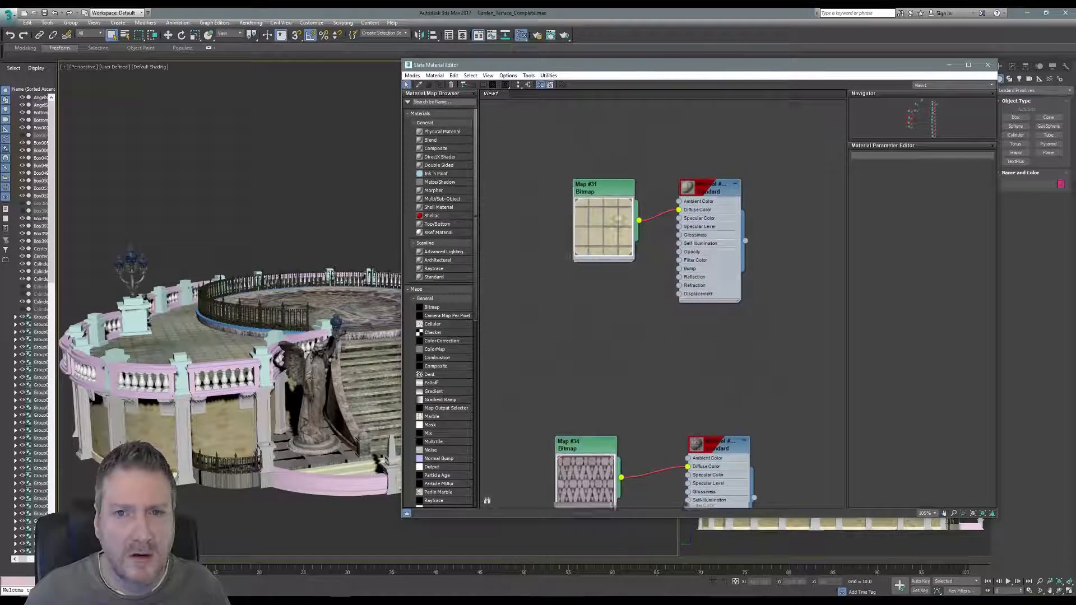
middle_drag(623, 143, 574, 324)
scroll(580, 319, down, 3)
scroll(624, 255, down, 6)
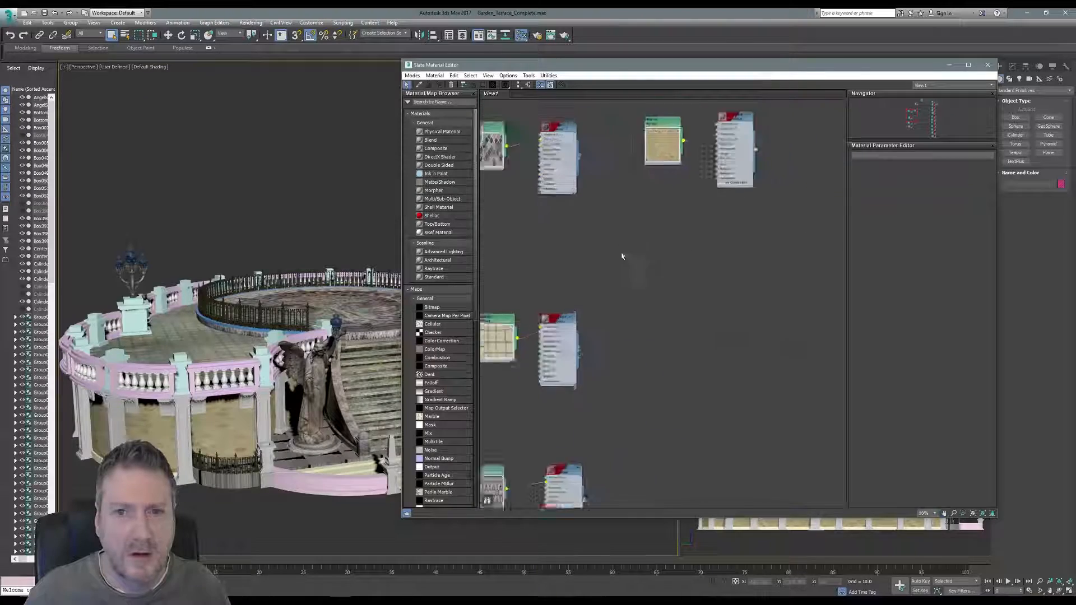
scroll(632, 213, up, 4)
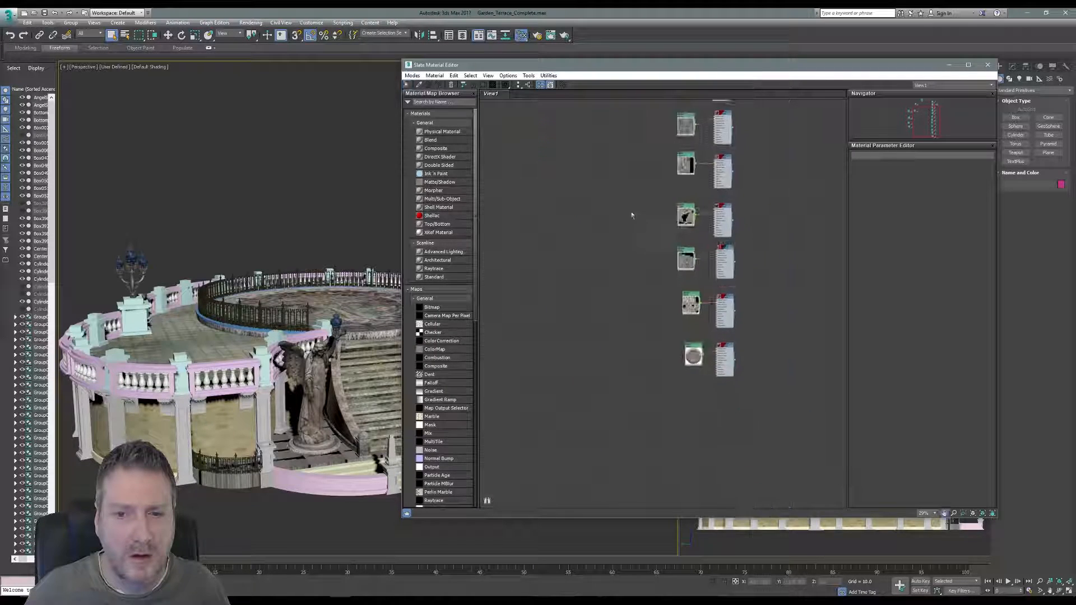
scroll(737, 246, up, 5)
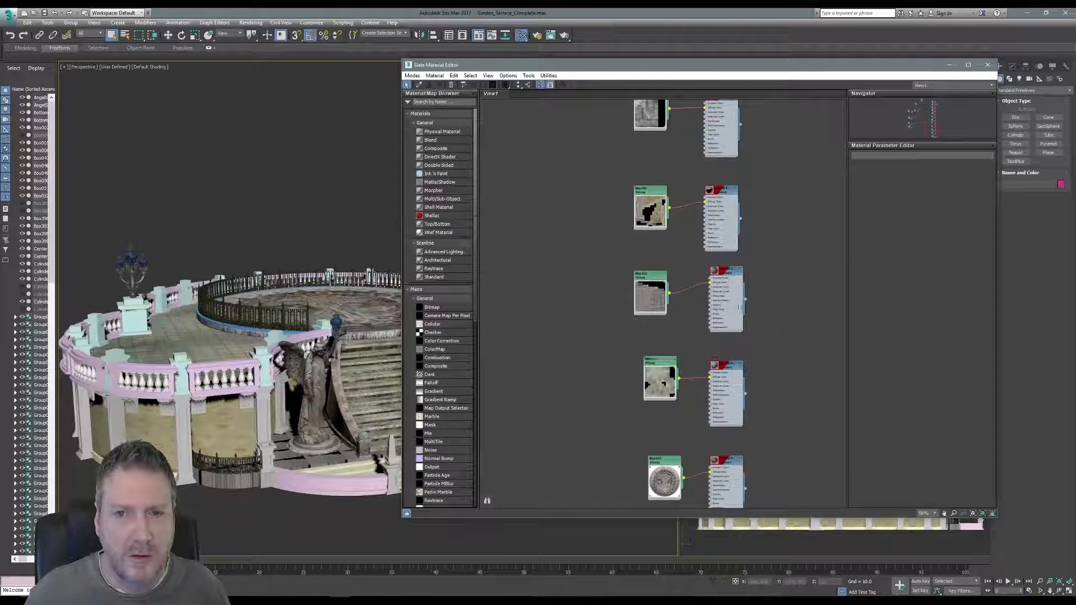
scroll(698, 283, down, 8)
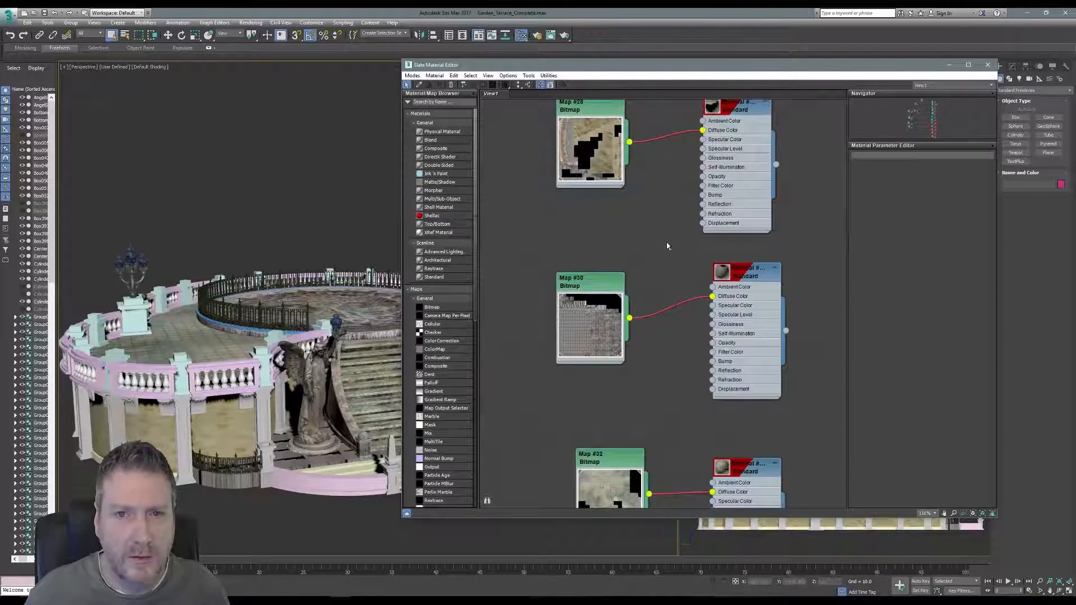
middle_drag(656, 277, 661, 452)
mouse_move(653, 302)
middle_down()
mouse_move(633, 510)
mouse_move(630, 443)
middle_up()
scroll(628, 424, down, 2)
scroll(628, 424, down, 4)
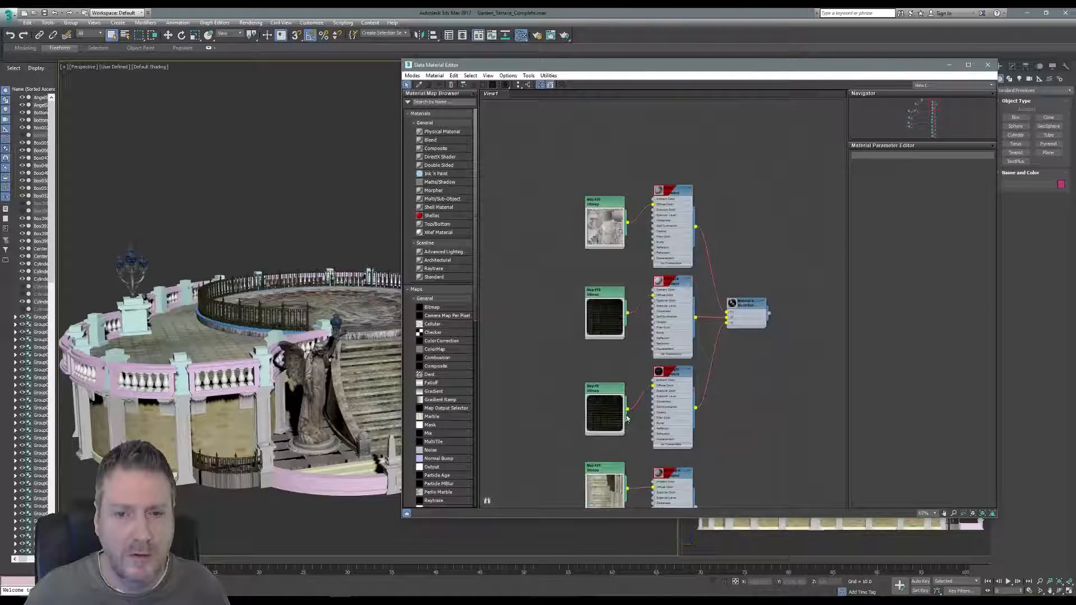
mouse_move(676, 384)
middle_down()
mouse_move(675, 151)
mouse_move(709, 349)
middle_up()
scroll(709, 350, up, 8)
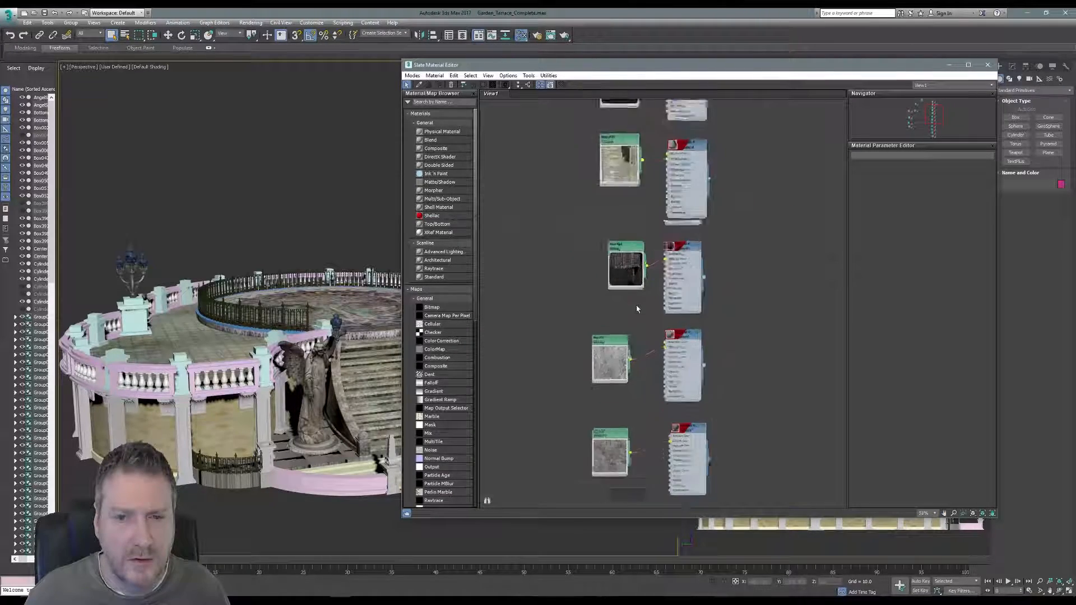
middle_drag(643, 342, 623, 125)
middle_drag(633, 331, 623, 117)
middle_drag(637, 362, 657, 174)
middle_drag(642, 387, 636, 263)
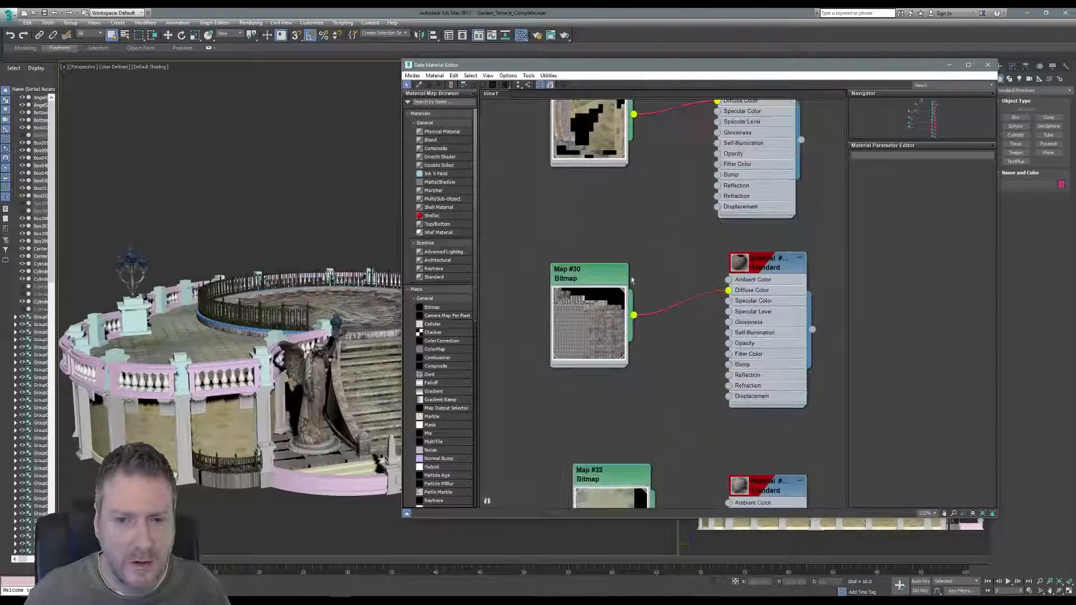
scroll(597, 363, up, 1)
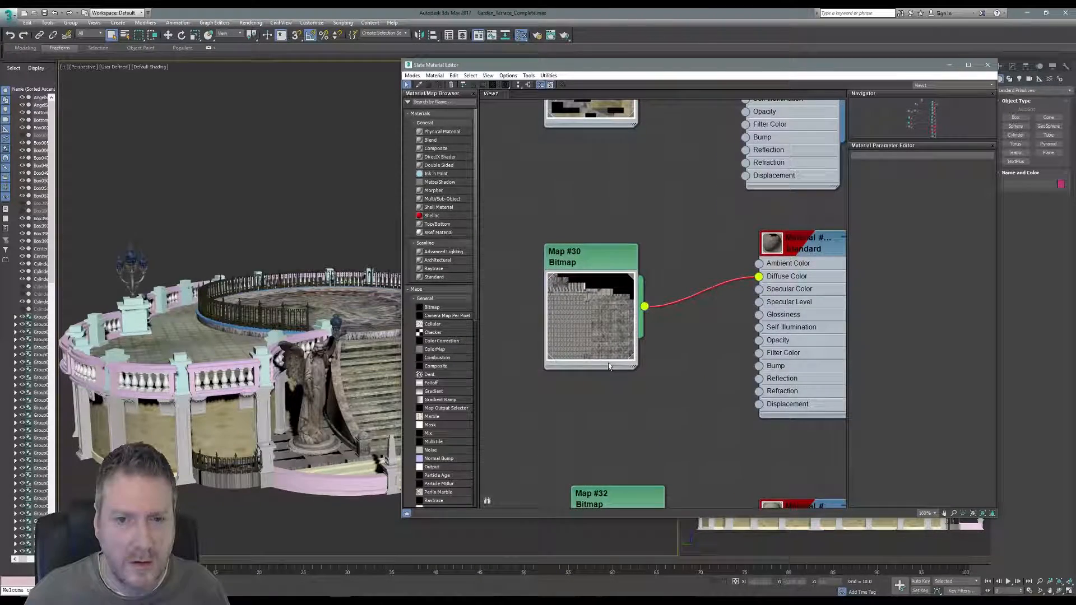
scroll(609, 367, up, 1)
Step: Inspect the map channel information of the lower terrace tiles object, and close the info and material editor windows
click(321, 466)
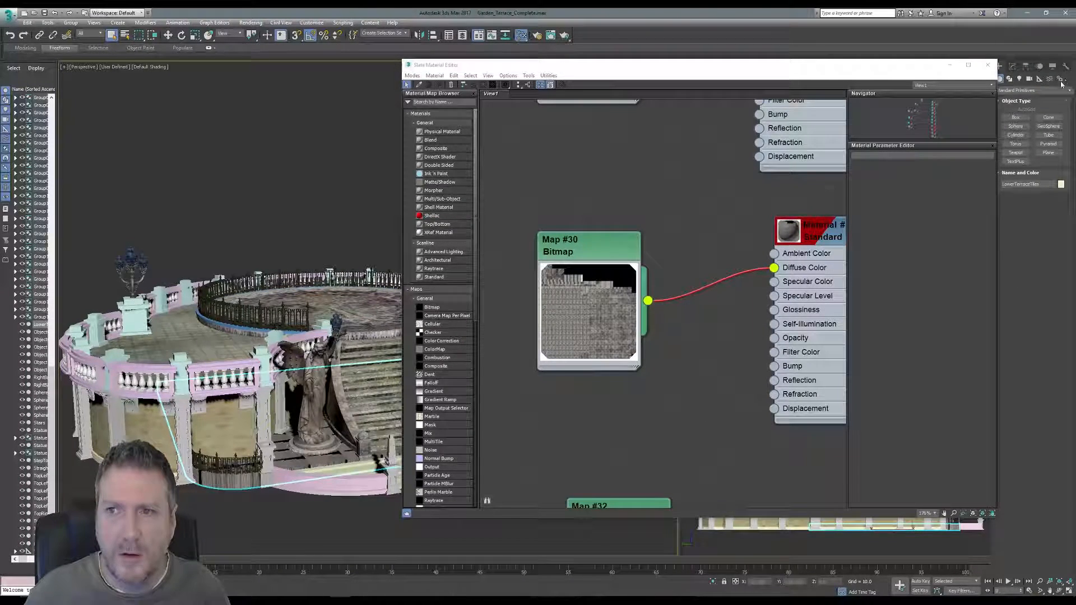
click(1060, 79)
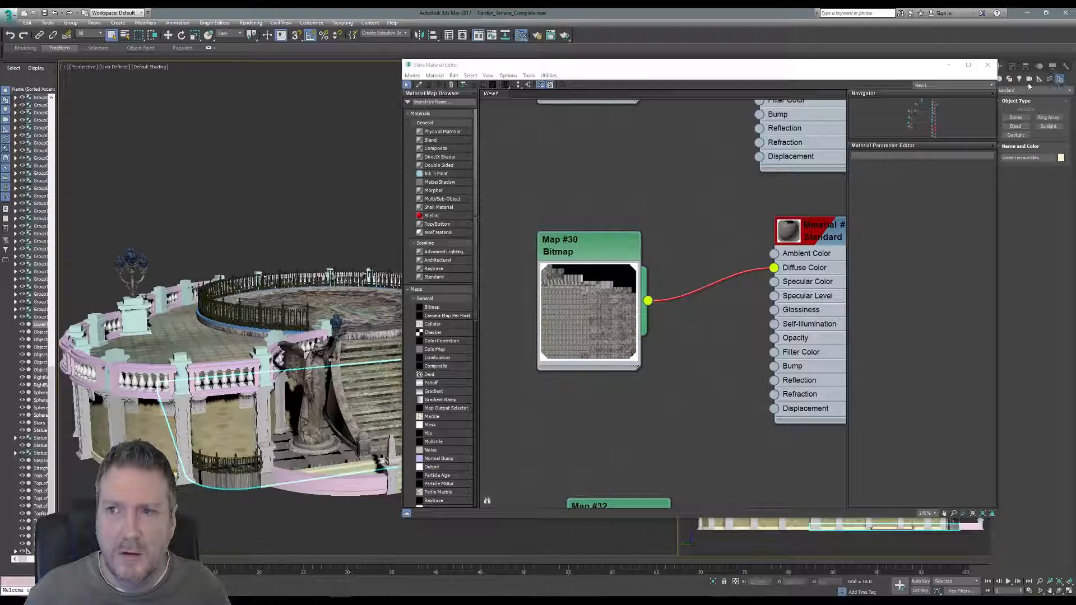
click(1001, 79)
click(1067, 67)
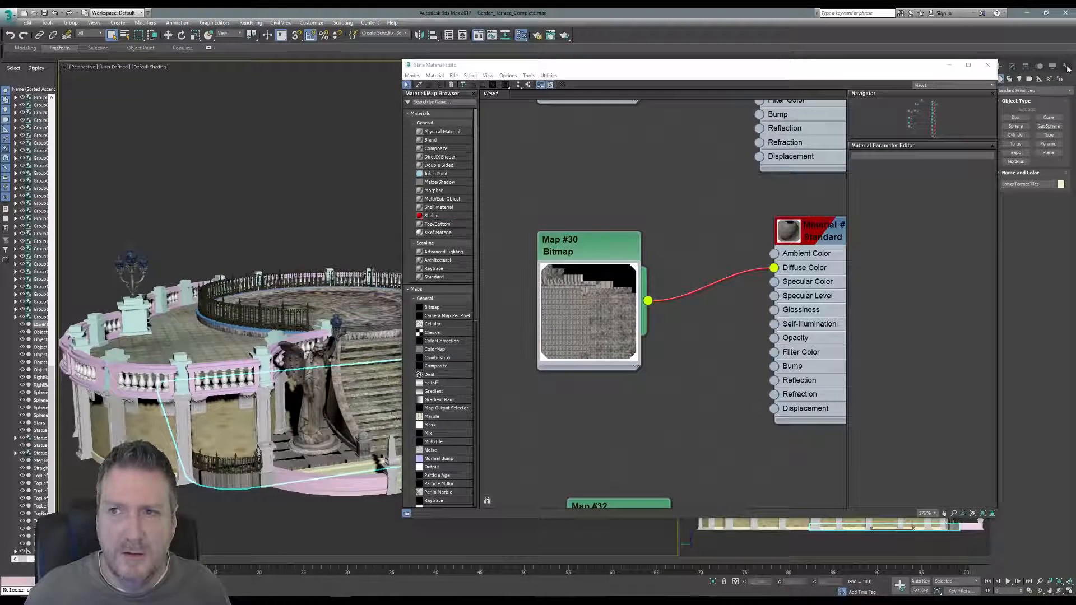
click(1038, 236)
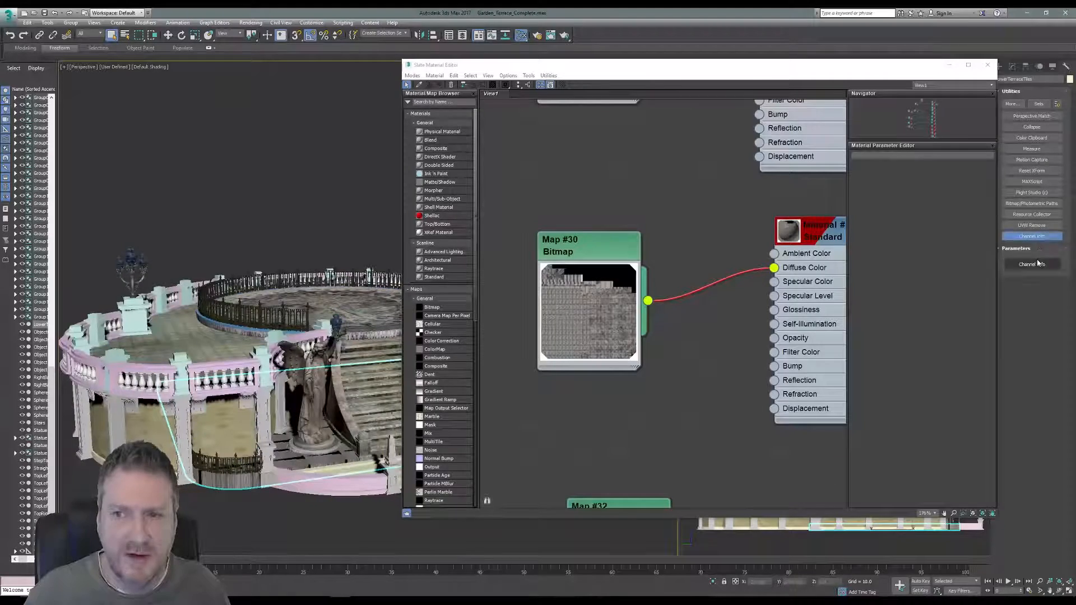
click(1033, 264)
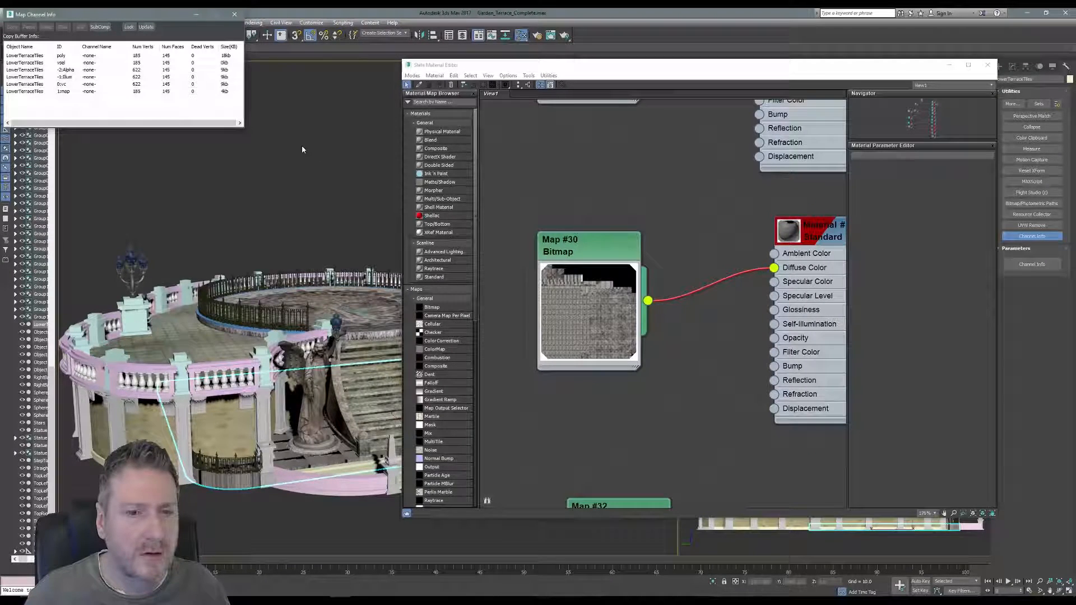
click(231, 15)
click(988, 65)
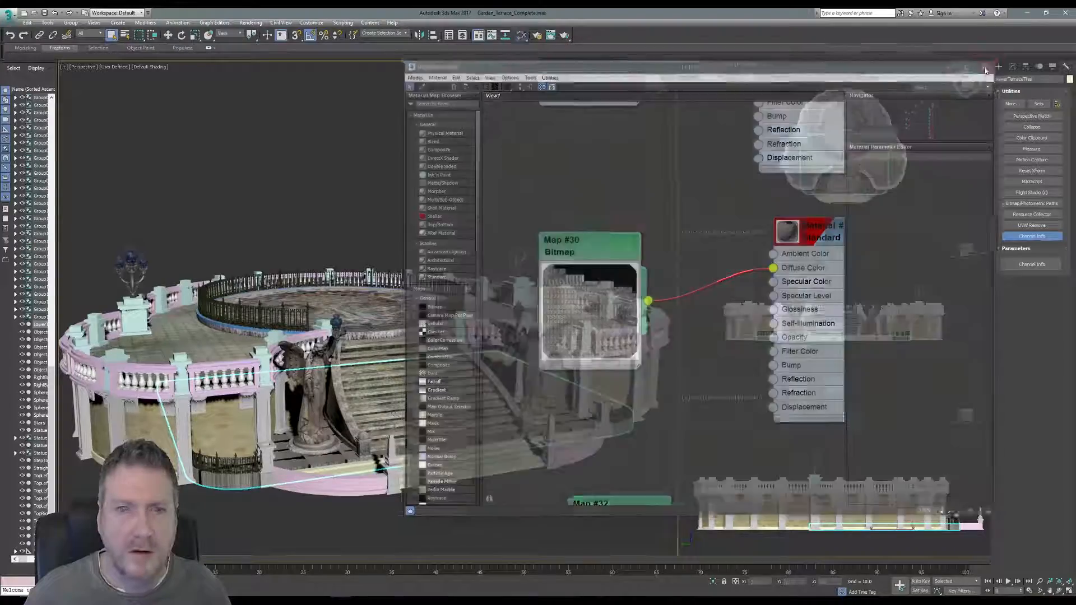
Step: Examine the upper terrace's circular mosaic, railing and tiled floor from closer up and from an angle
middle_drag(392, 289, 389, 397)
scroll(403, 429, up, 4)
scroll(386, 433, up, 2)
scroll(389, 398, down, 2)
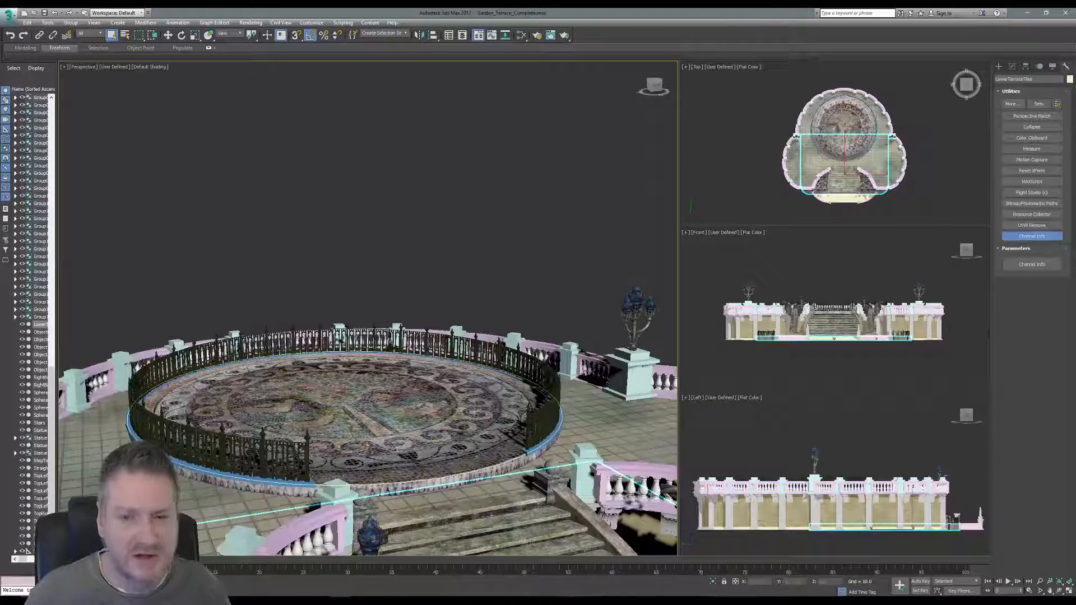
click(1060, 591)
drag(351, 340, 146, 335)
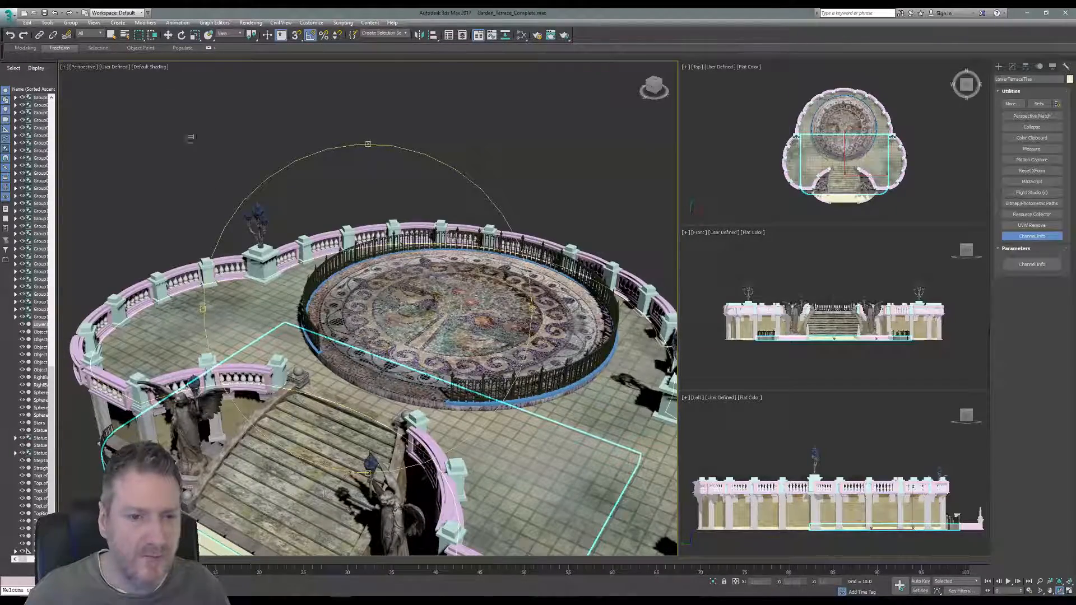
click(113, 34)
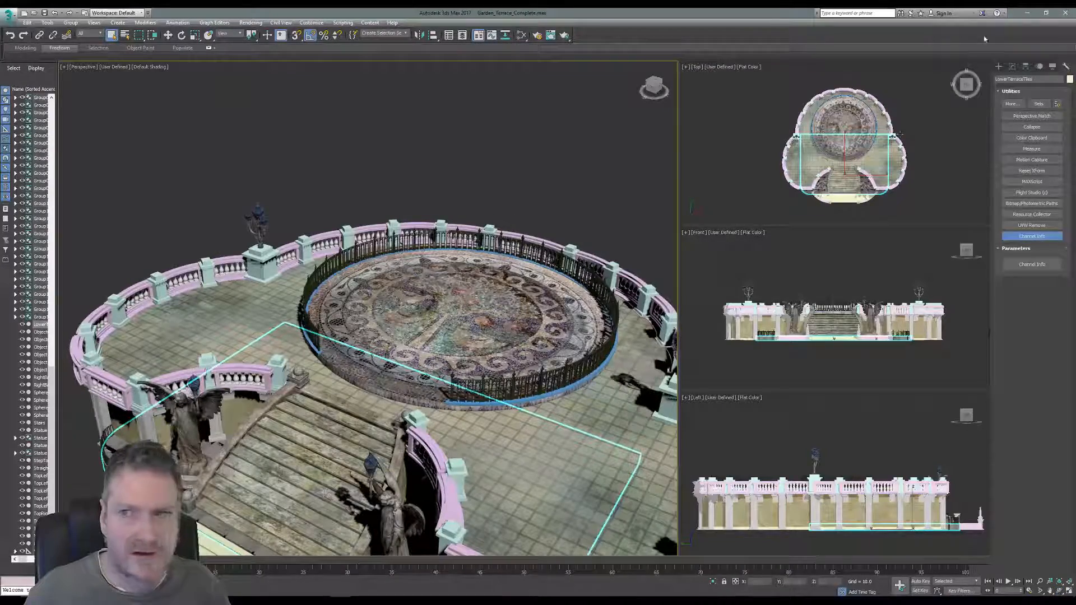
Step: Minimize the 3ds Max scene and launch Mari 3.0v2
click(1028, 12)
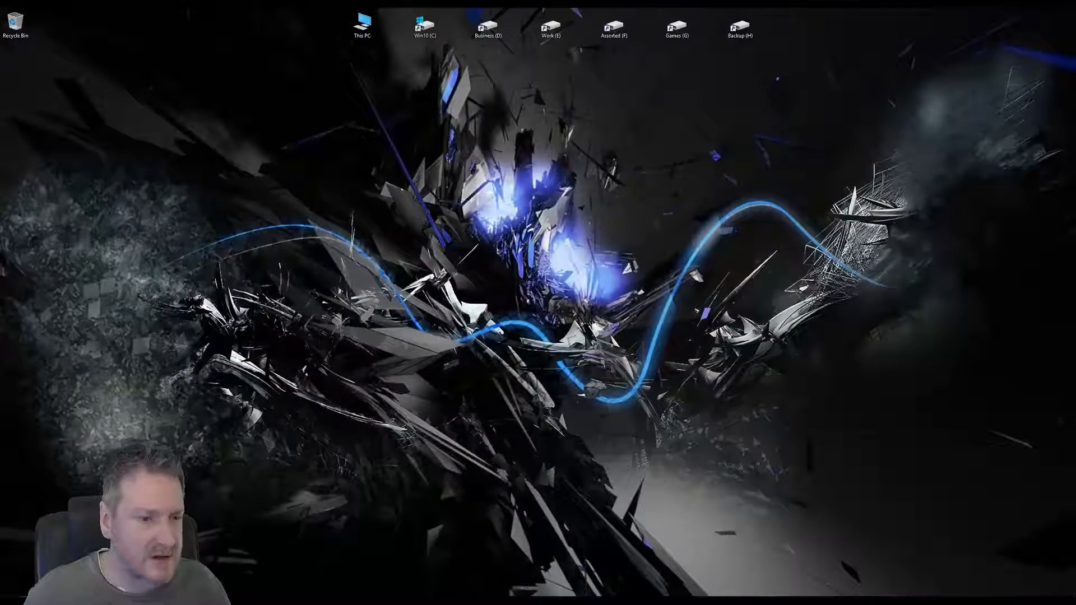
key(super)
click(513, 280)
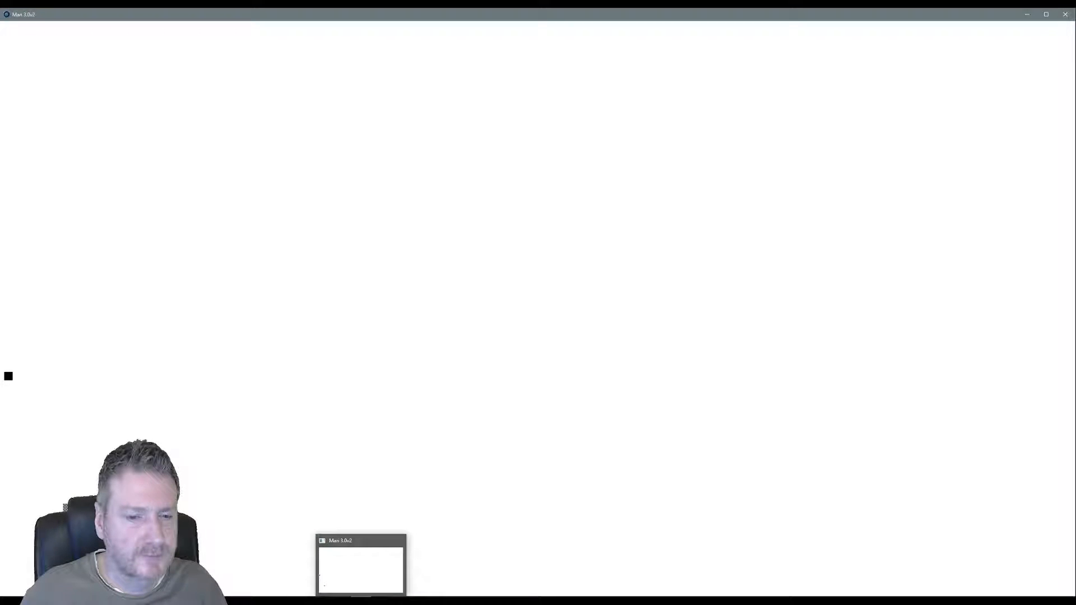
Step: Return to 3ds Max and examine the upper terrace's floor tiles, mosaic and balustrade up close
mouse_move(345, 601)
click(340, 568)
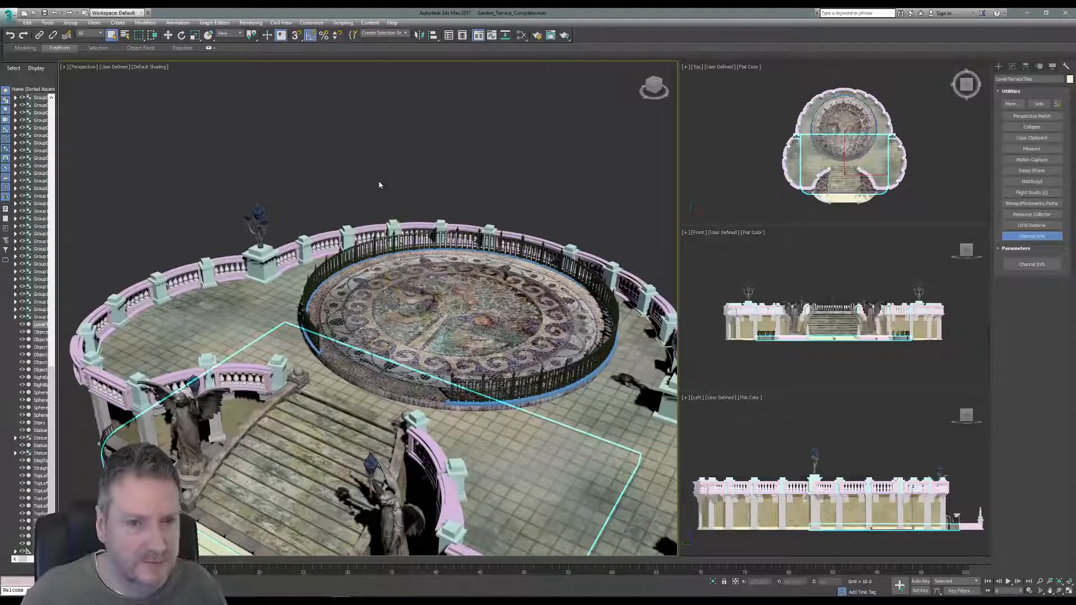
mouse_move(360, 601)
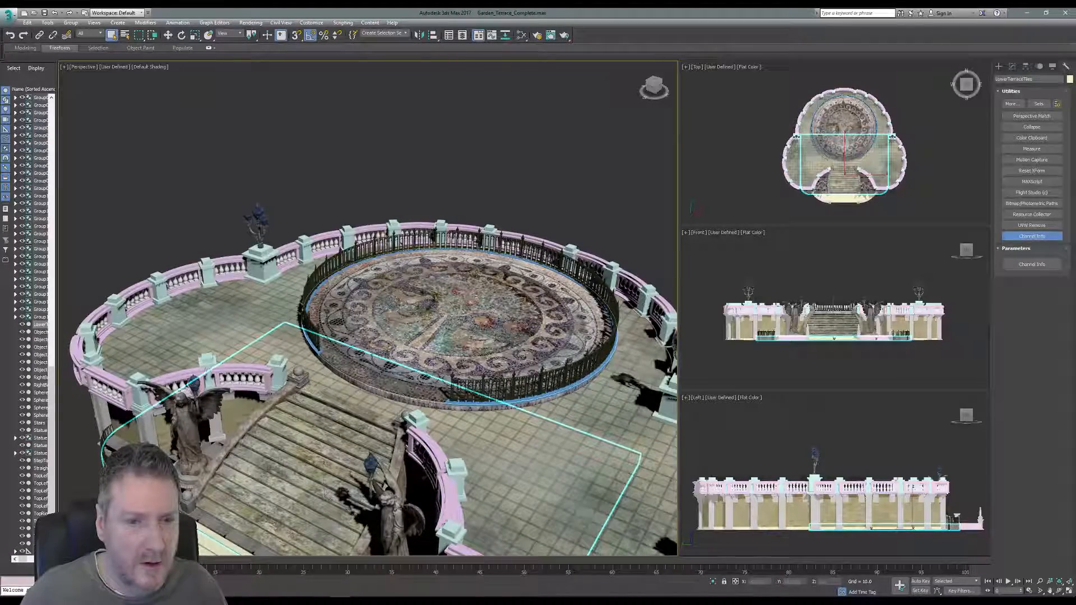
middle_drag(391, 199, 366, 174)
scroll(345, 181, up, 5)
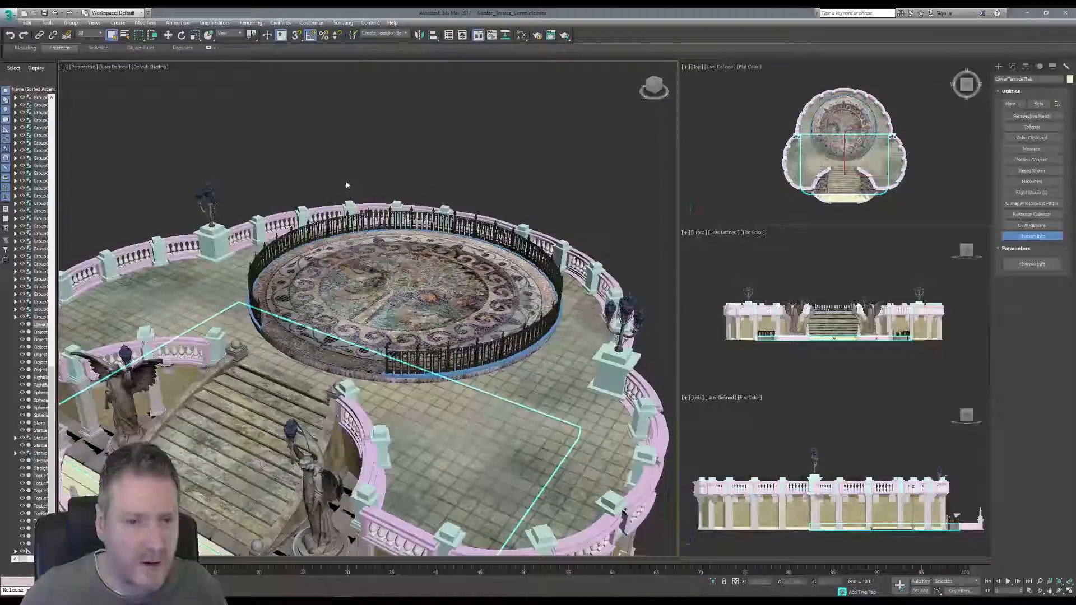
middle_drag(259, 229, 417, 220)
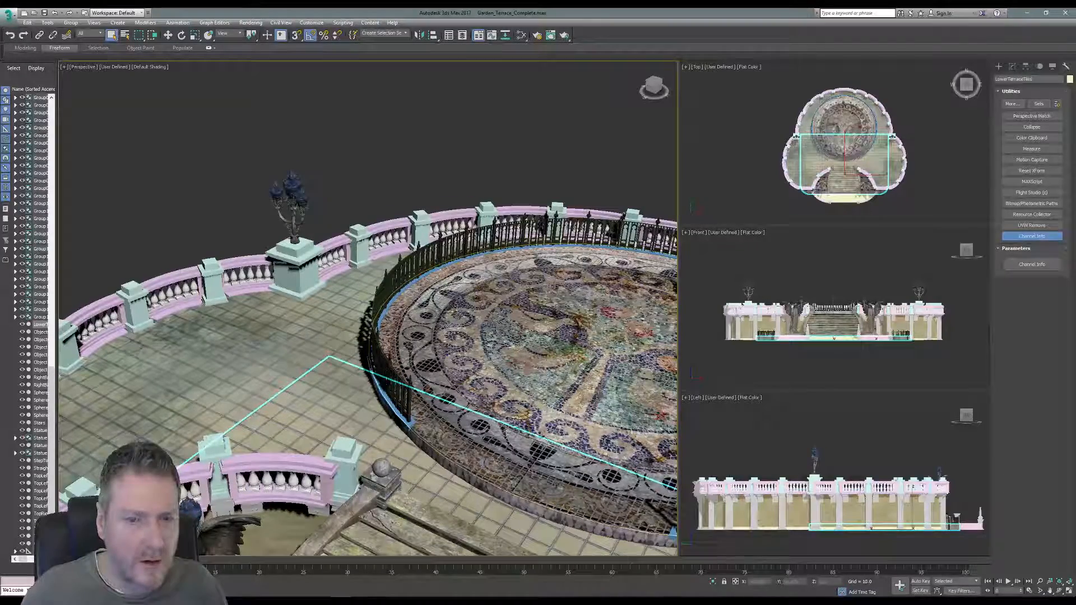
mouse_move(361, 602)
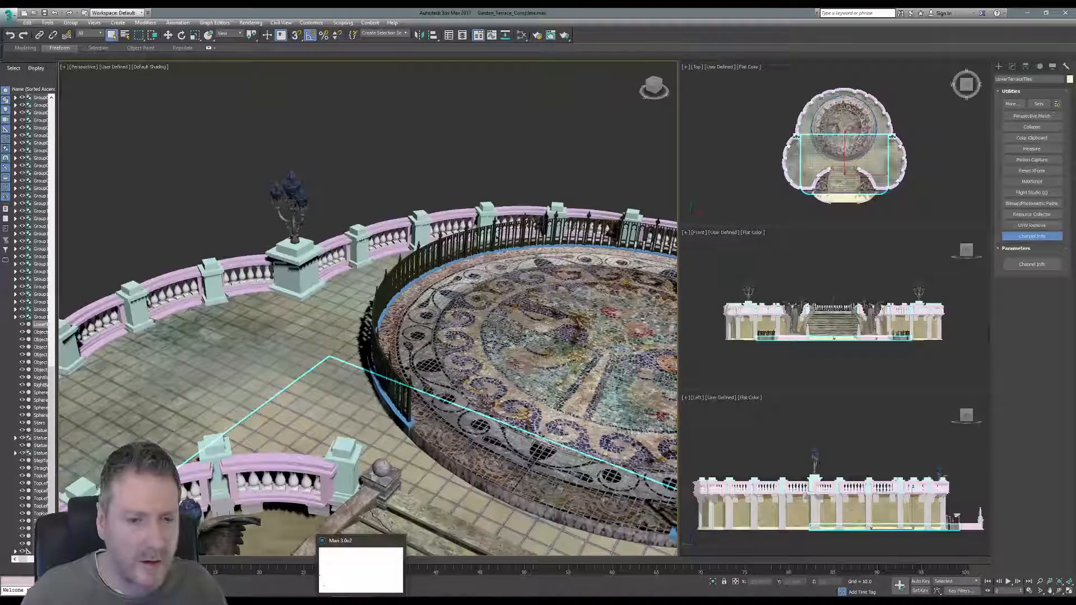
middle_drag(479, 348, 439, 342)
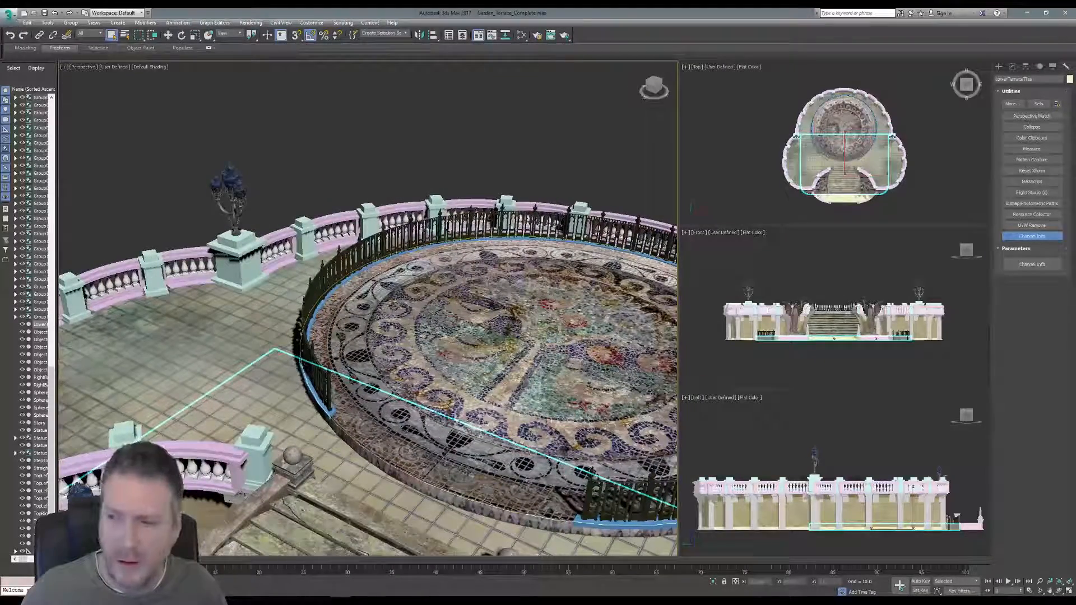
Step: Switch to Mari and open the UpperTerraceTiles project
click(1028, 12)
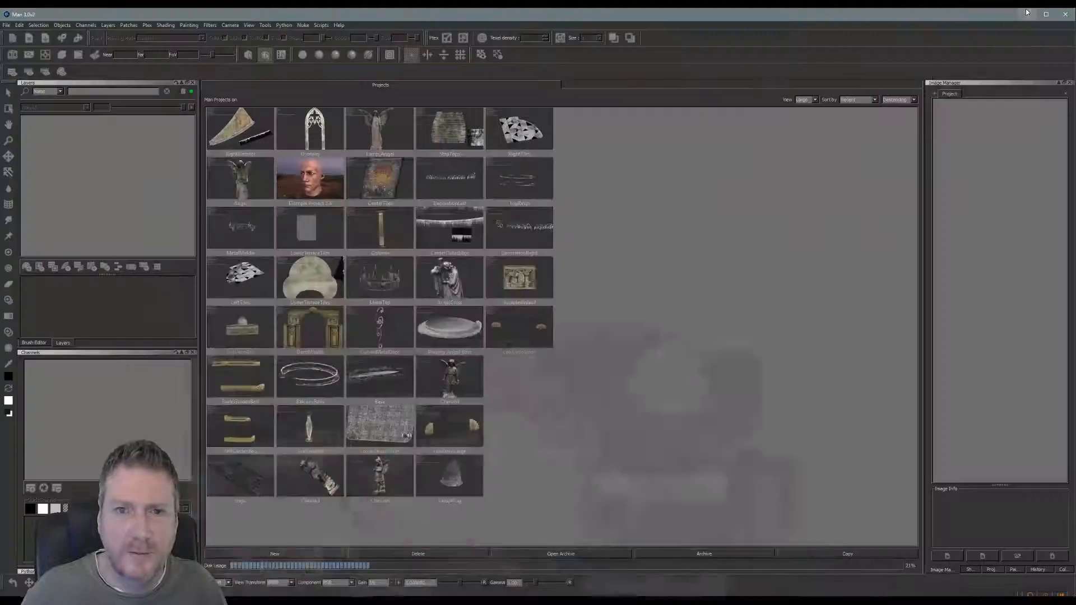
double_click(307, 278)
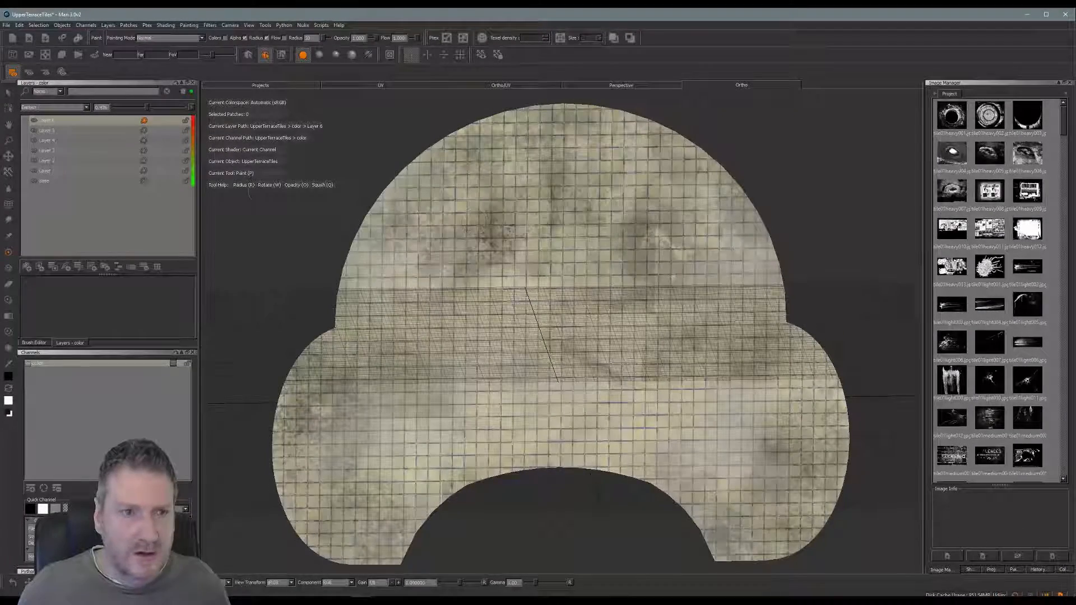
Step: Add a new layer at the top of the stack and load a wide speckled black-and-white grunge strip for Paint Through
click(27, 267)
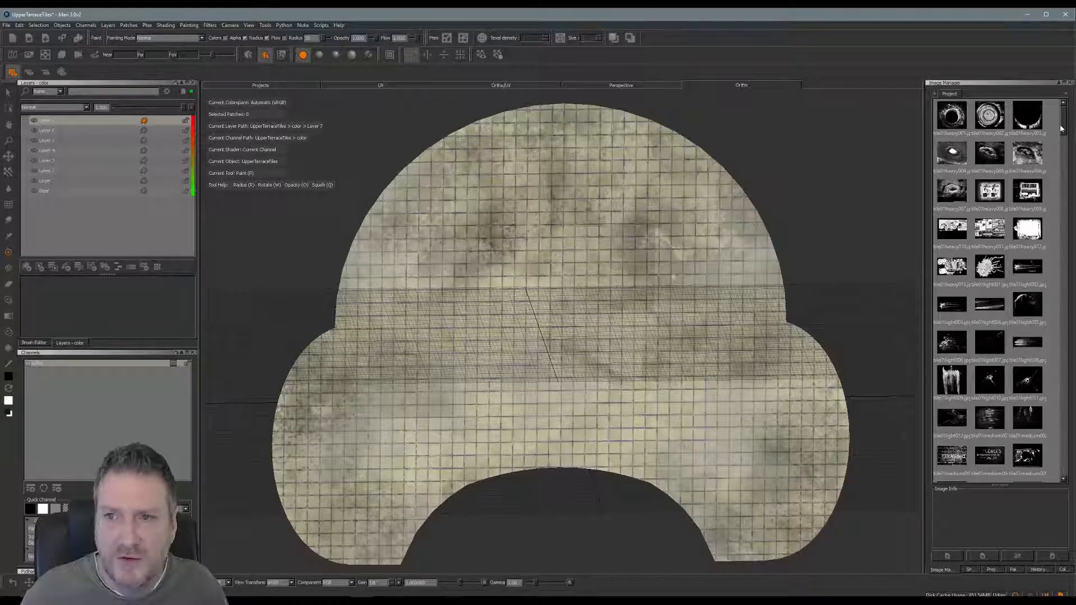
drag(1062, 129, 1056, 175)
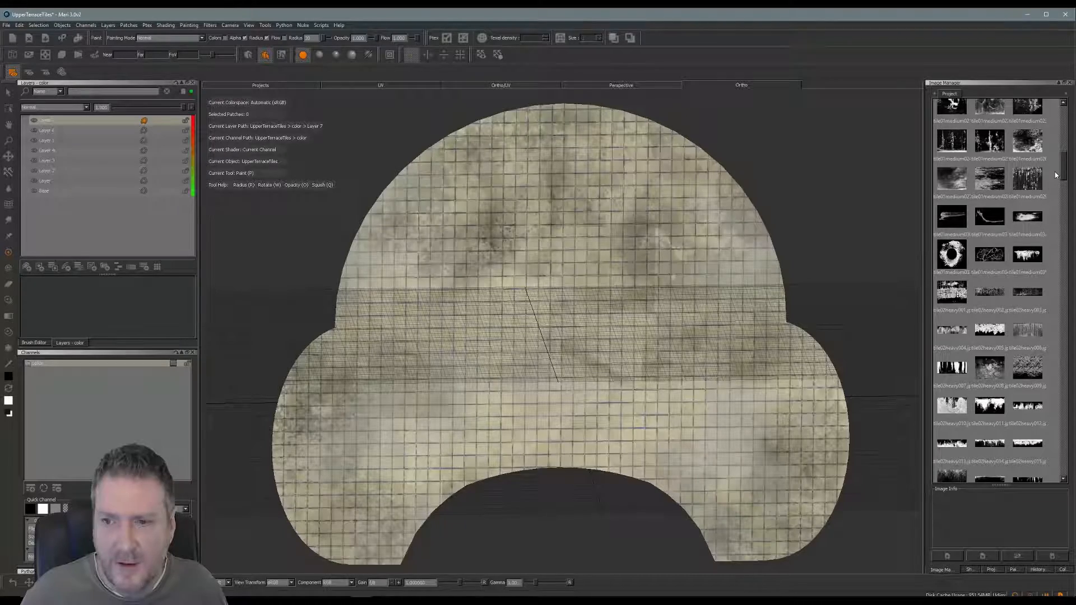
scroll(1052, 174, down, 1)
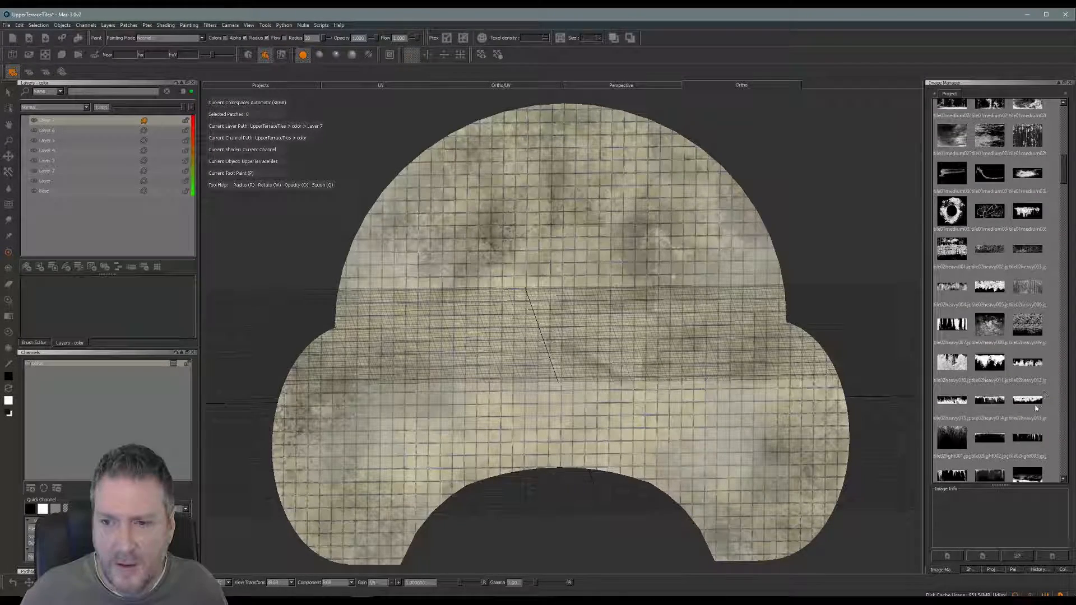
click(959, 404)
mouse_move(958, 405)
mouse_down()
mouse_move(702, 346)
mouse_move(745, 367)
mouse_move(779, 269)
mouse_up()
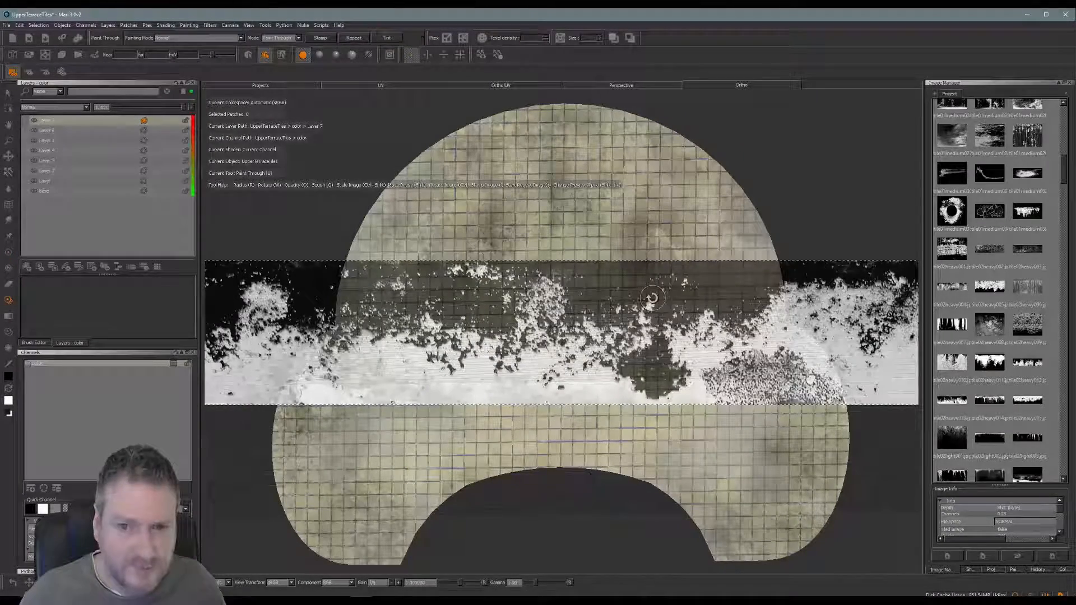
Step: Turn the grunge strip upside down and shrink it to a narrow band near the terrace's outer arc
ctrl+drag(679, 291, 641, 300)
ctrl+drag(526, 375, 521, 349)
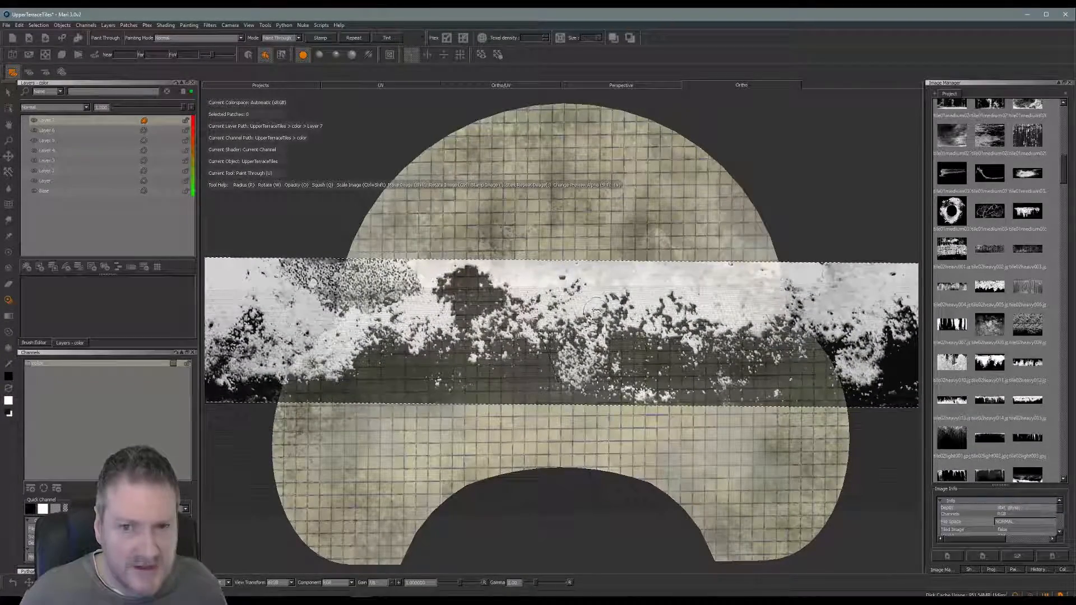
mouse_move(595, 310)
ctrl+shift+mouse_down()
mouse_move(545, 312)
mouse_move(541, 339)
mouse_move(556, 154)
ctrl+shift+mouse_up()
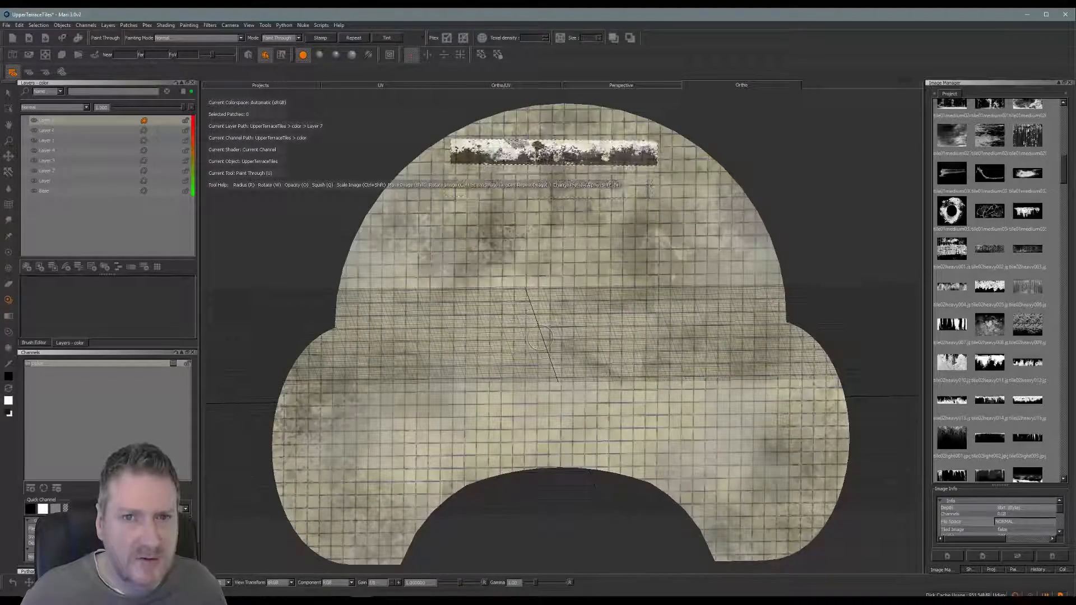
key(apostrophe)
Step: Enlarge the grunge strip and position it over the crest of the terrace's arc, with its white side facing outward
alt+middle_drag(563, 132, 555, 225)
alt+right_drag(556, 229, 645, 231)
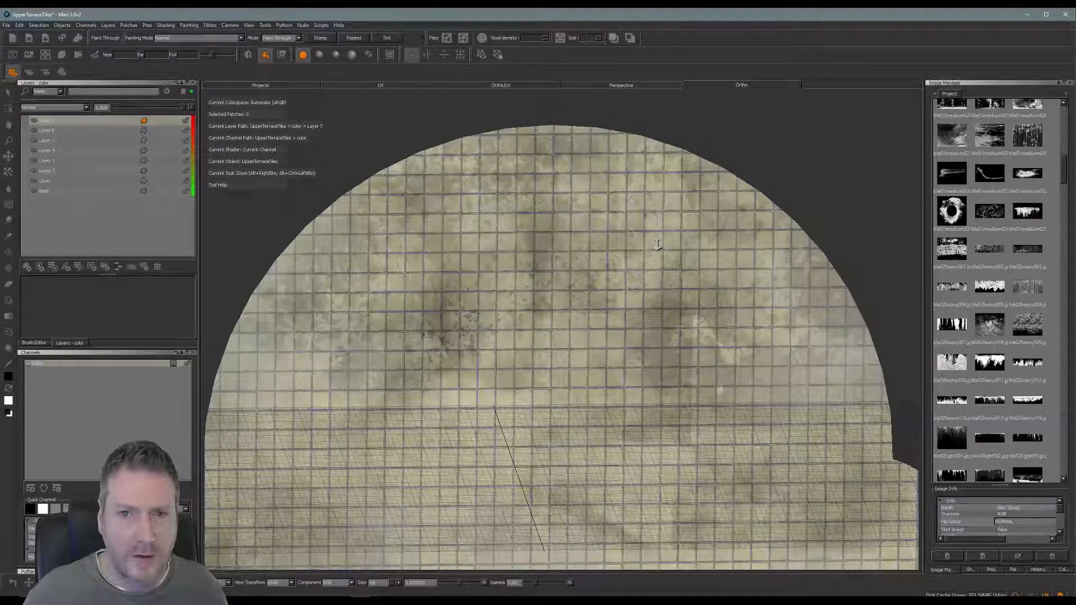
alt+right_drag(557, 245, 561, 187)
mouse_move(561, 187)
alt+middle_down()
mouse_move(727, 191)
mouse_move(555, 361)
alt+middle_up()
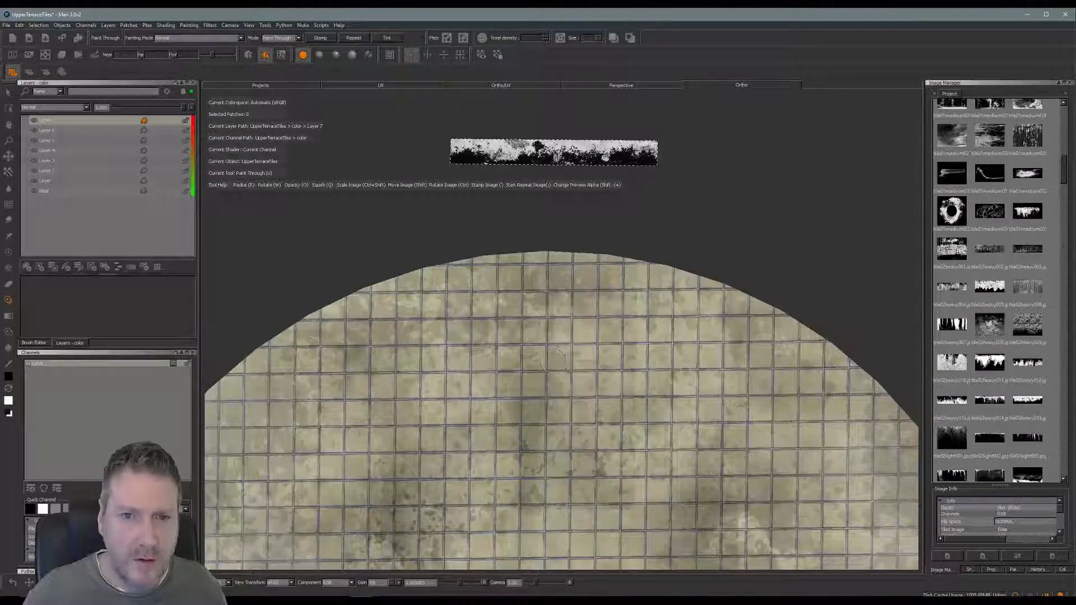
mouse_move(544, 151)
shift+mouse_down()
mouse_move(536, 287)
mouse_move(622, 271)
shift+mouse_up()
ctrl+shift+drag(533, 272, 545, 272)
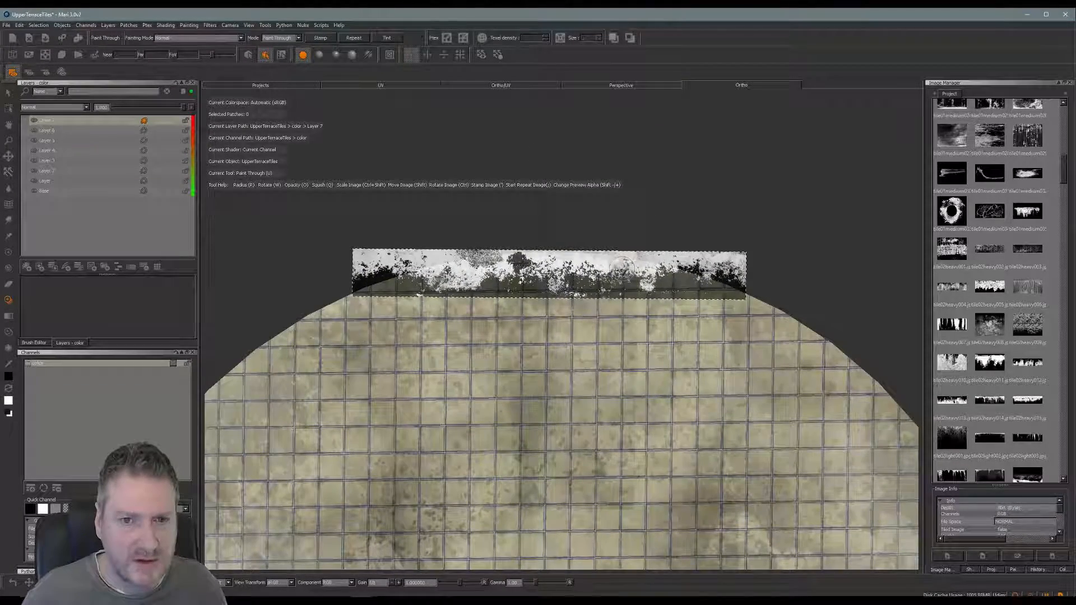
mouse_move(622, 270)
shift+mouse_down()
mouse_move(613, 340)
mouse_move(606, 285)
mouse_move(595, 291)
mouse_move(656, 292)
mouse_move(632, 291)
shift+mouse_up()
Step: Paint the grunge strip through along the crest of the arc and bake the strokes
mouse_move(549, 270)
mouse_down()
mouse_move(493, 272)
mouse_move(507, 289)
mouse_move(494, 295)
mouse_move(608, 266)
mouse_up()
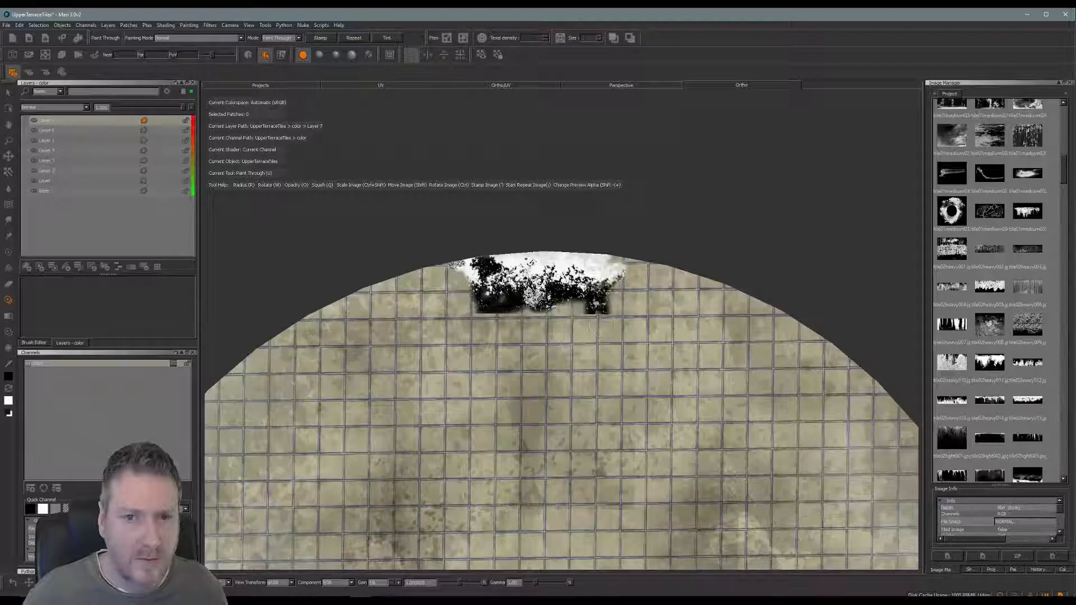
mouse_move(601, 325)
mouse_down()
mouse_move(614, 275)
mouse_move(629, 272)
mouse_move(629, 289)
mouse_move(643, 259)
mouse_up()
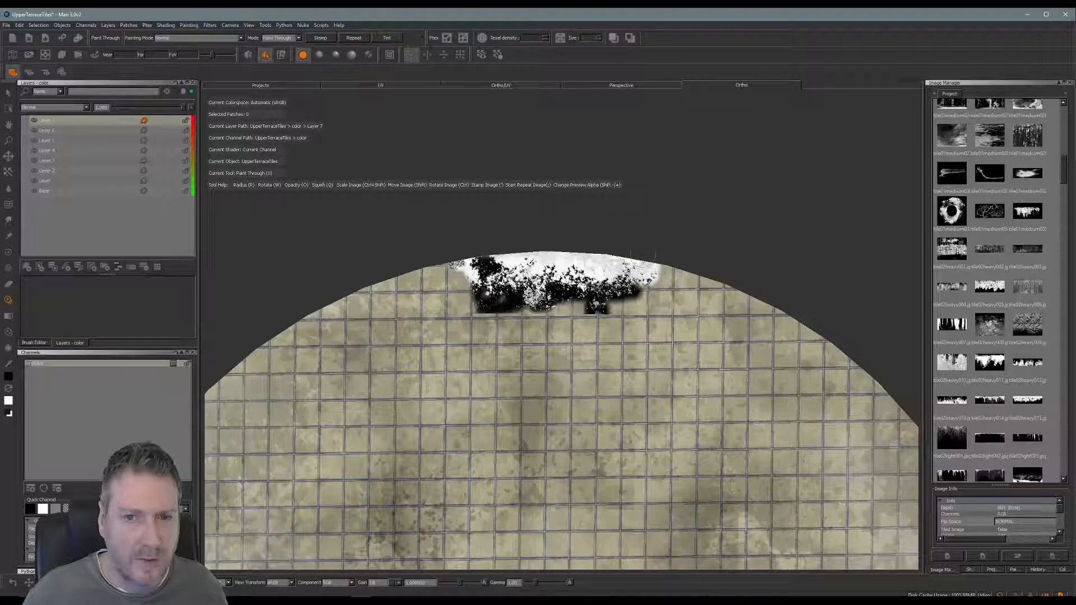
drag(489, 300, 422, 273)
key(b)
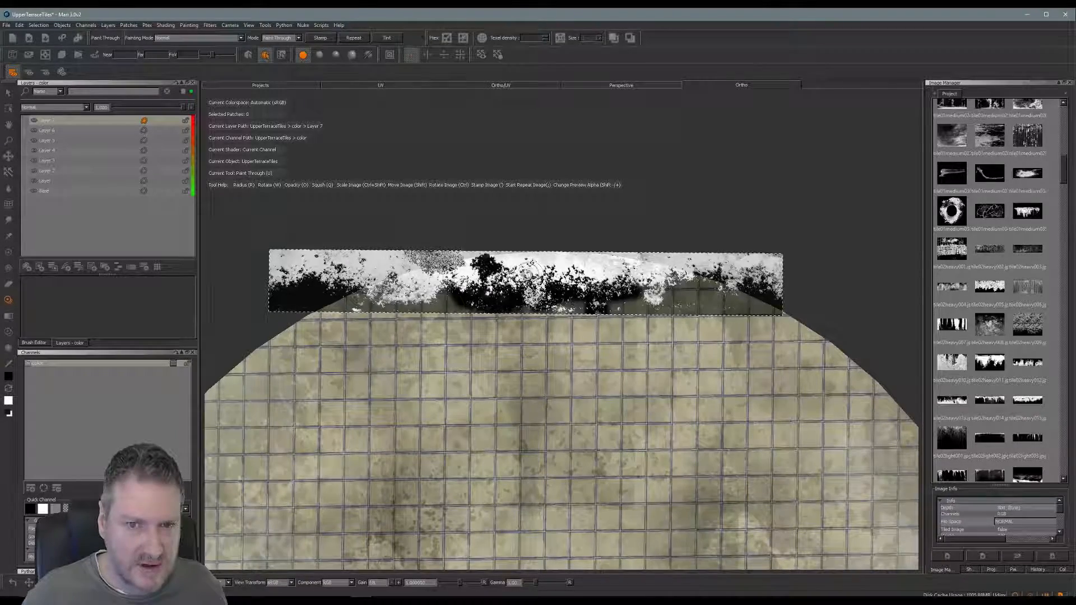
Step: Tilt the grunge strip to follow the curve left of the crest and paint it along that edge
ctrl+drag(528, 273, 558, 259)
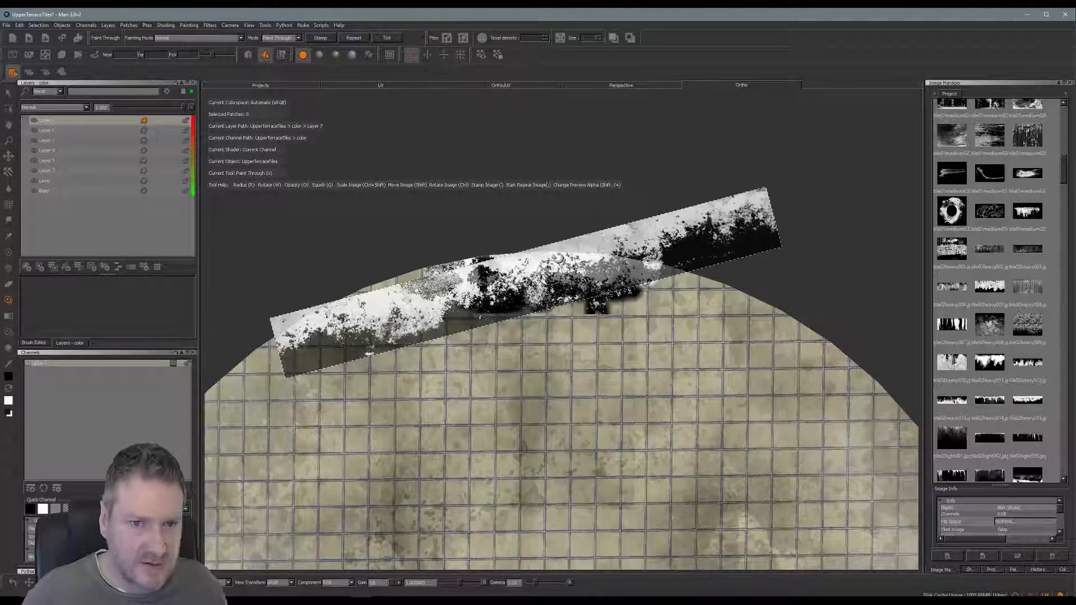
shift+drag(517, 292, 513, 285)
mouse_move(435, 291)
mouse_down()
mouse_move(441, 298)
mouse_move(400, 327)
mouse_up()
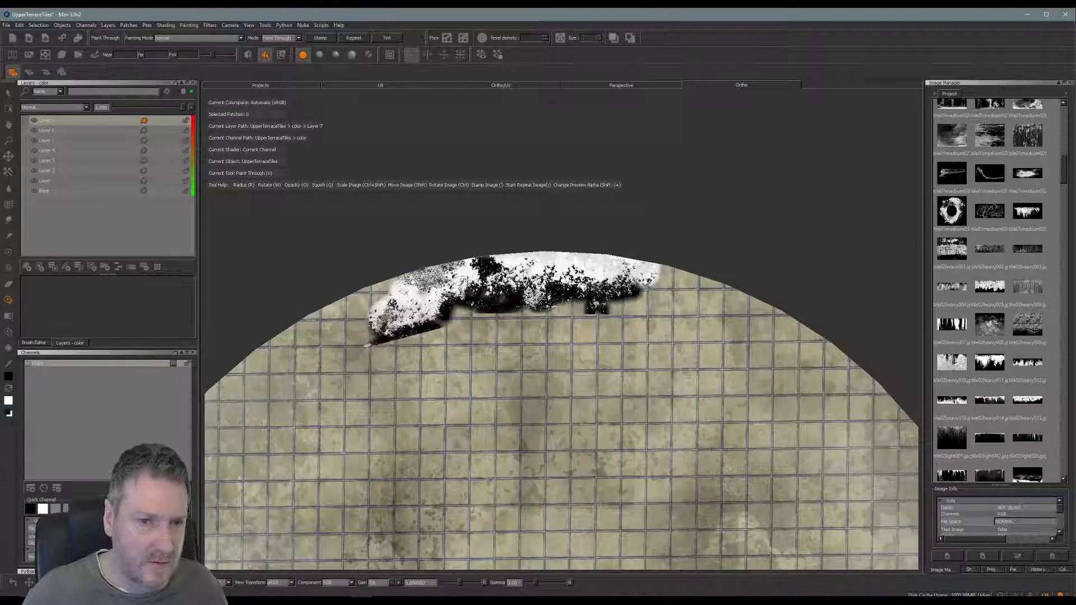
mouse_move(297, 331)
mouse_down()
mouse_move(348, 293)
mouse_move(400, 289)
mouse_up()
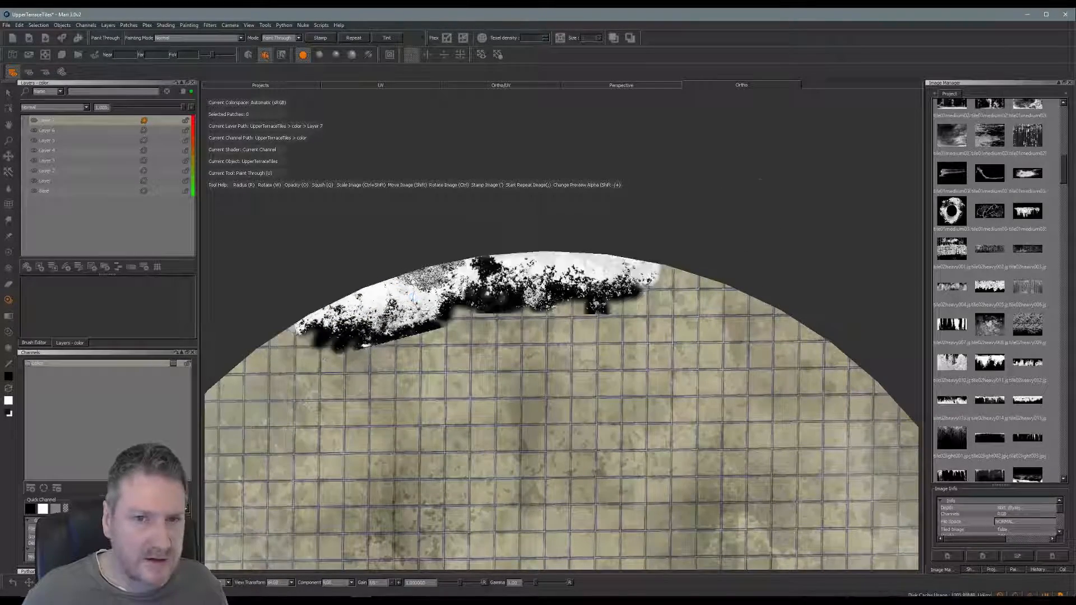
Step: Move and rotate the grunge strip onto the next, steeper stretch of the arc's left edge
alt+middle_drag(402, 291, 561, 222)
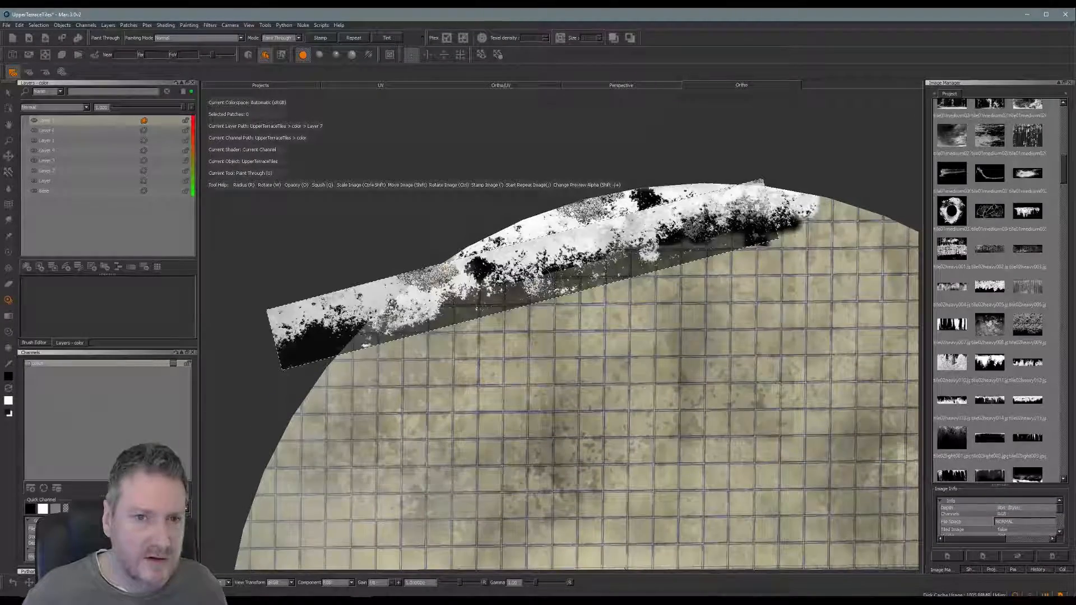
mouse_move(568, 260)
shift+mouse_down()
mouse_move(537, 271)
mouse_move(580, 256)
mouse_move(570, 222)
mouse_move(579, 233)
shift+mouse_up()
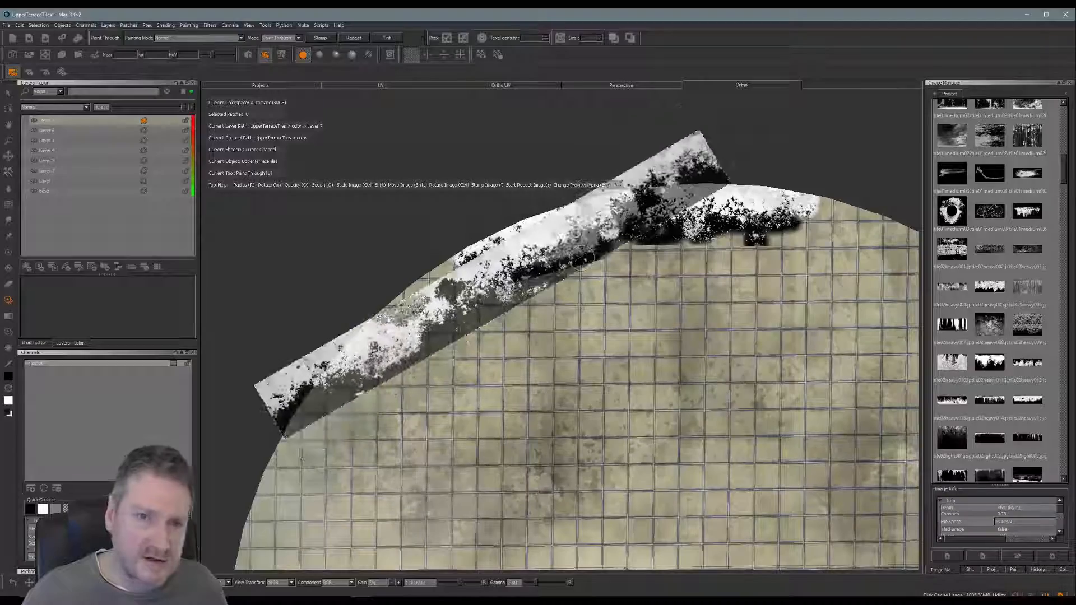
shift+drag(482, 298, 302, 405)
mouse_move(479, 318)
ctrl+mouse_down()
mouse_move(477, 301)
mouse_move(455, 309)
ctrl+mouse_up()
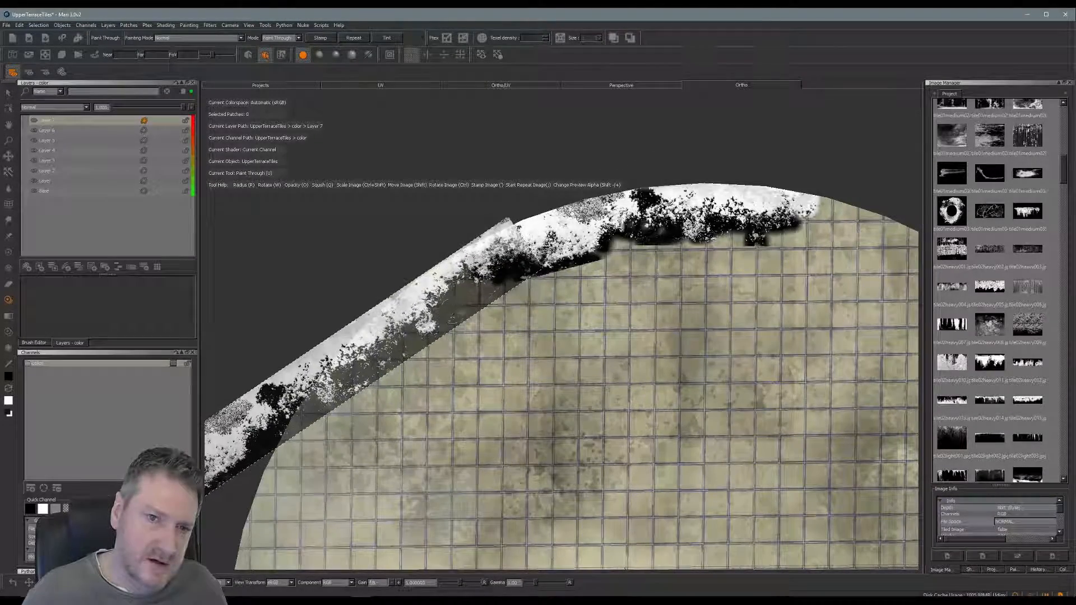
Step: Paint the grunge down this stretch of the arc's left edge and bake the strokes
mouse_move(514, 253)
mouse_down()
mouse_move(439, 293)
mouse_move(450, 322)
mouse_up()
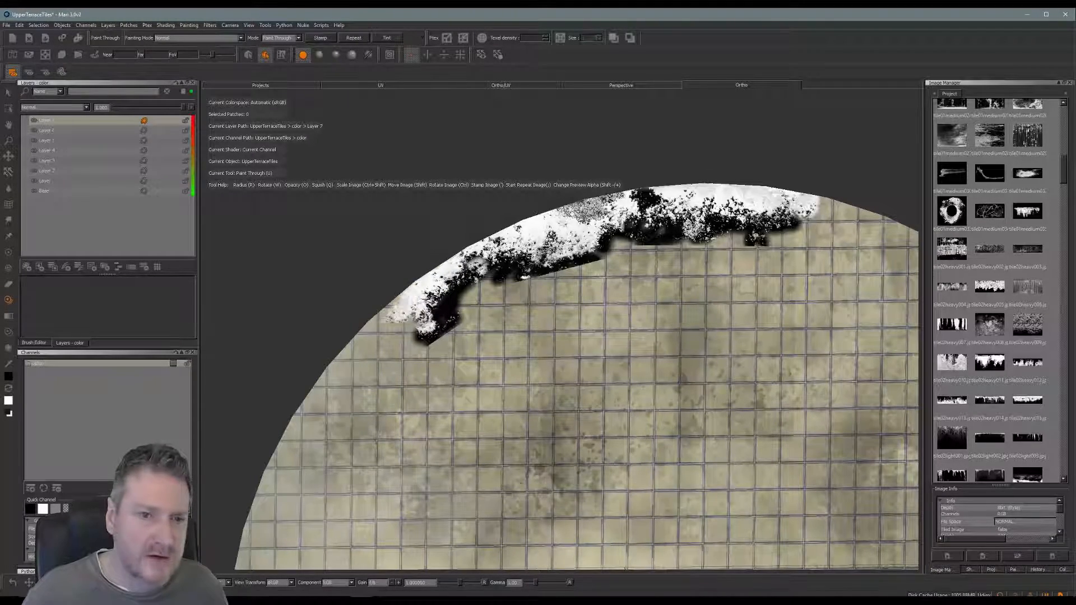
drag(370, 315, 345, 350)
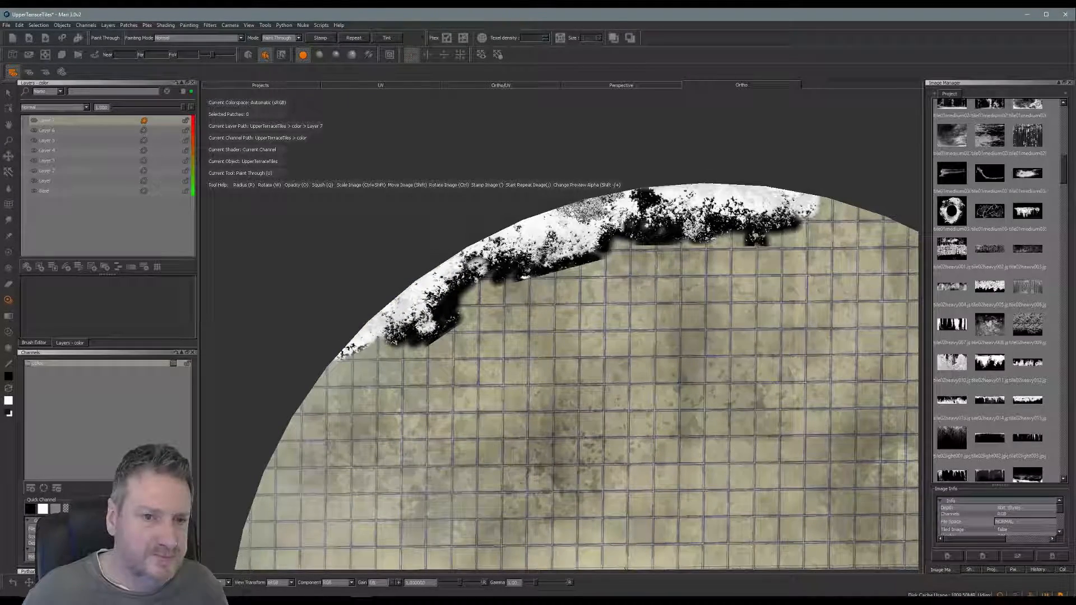
click(380, 366)
drag(323, 390, 340, 374)
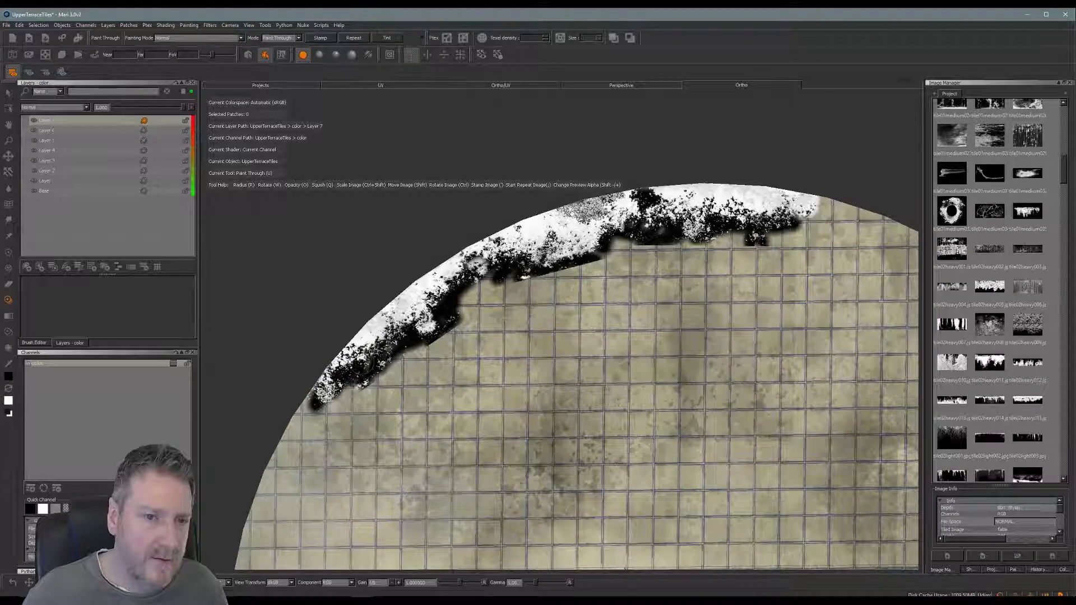
key(b)
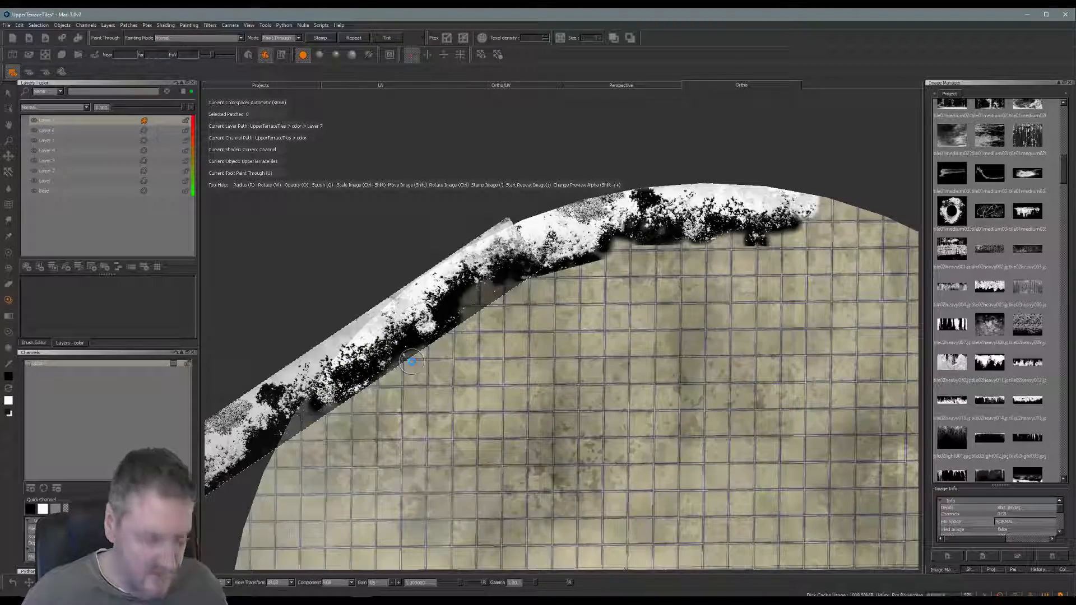
Step: Align the grunge strip more steeply with the arc's lower left edge and extend the painted border down it
middle_drag(452, 385, 558, 275)
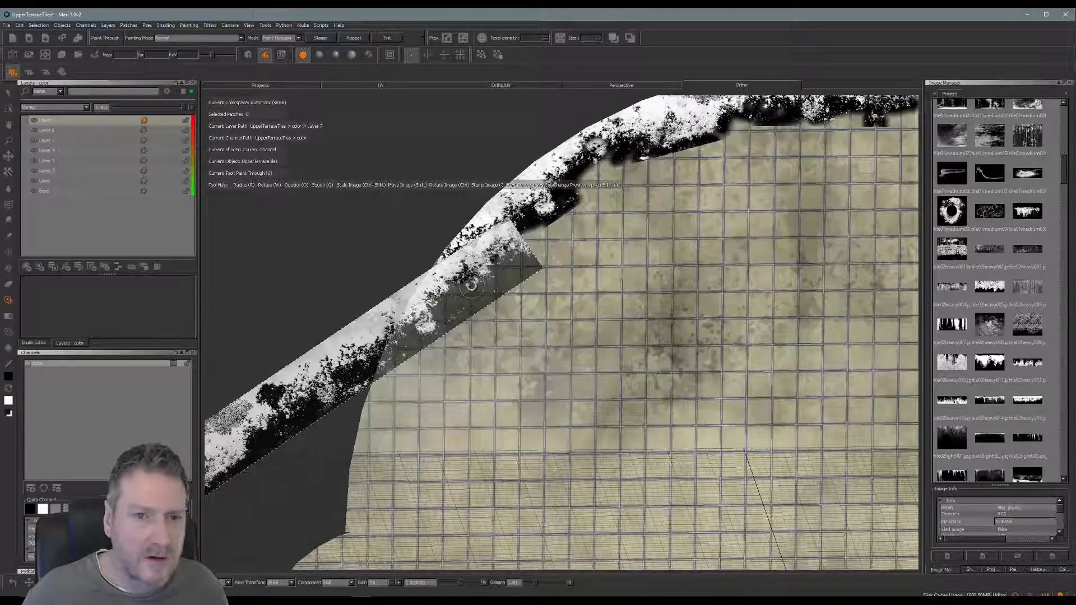
ctrl+drag(471, 286, 405, 220)
mouse_move(361, 313)
shift+mouse_down()
mouse_move(387, 324)
mouse_move(441, 318)
shift+mouse_up()
mouse_move(460, 256)
mouse_down()
mouse_move(435, 316)
mouse_move(444, 331)
mouse_move(406, 365)
mouse_up()
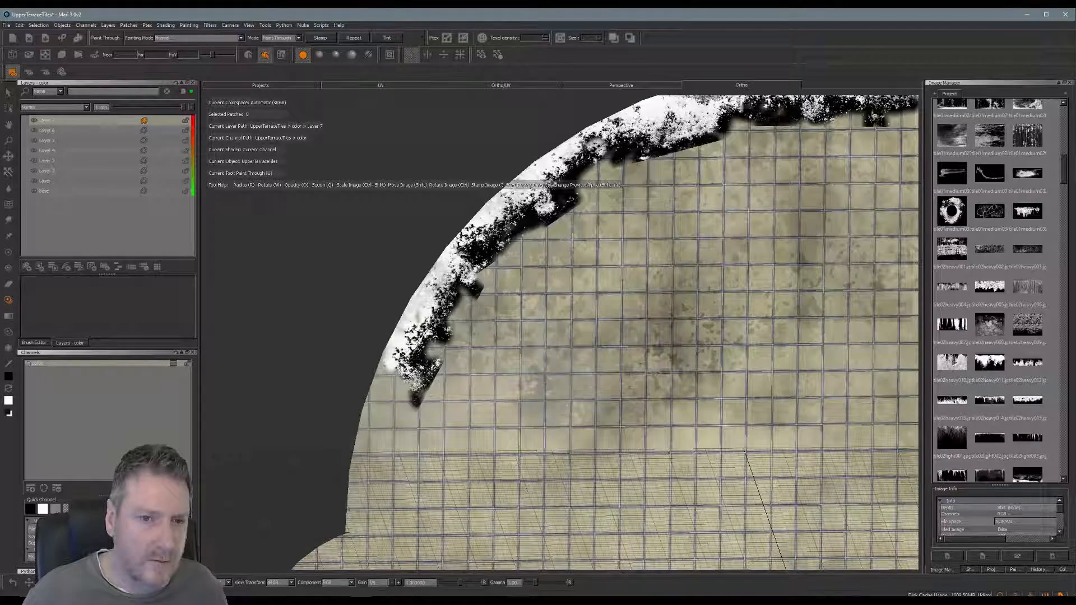
drag(393, 340, 369, 452)
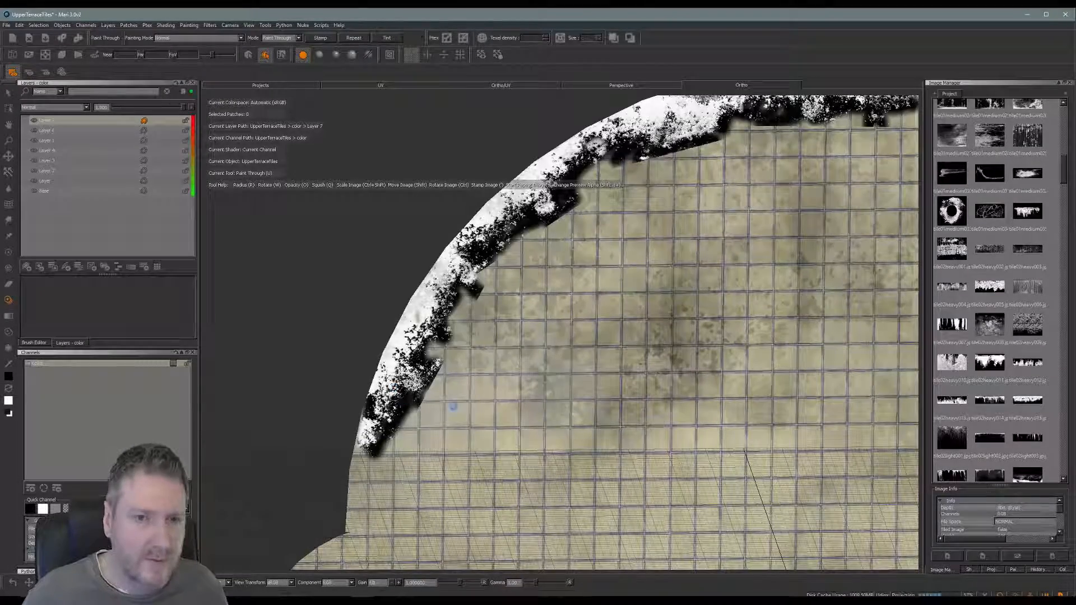
Step: Rotate the grunge strip nearly vertical and paint the border down to the notch where the arc meets the left lobe
mouse_move(468, 423)
alt+middle_down()
mouse_move(448, 291)
mouse_move(466, 229)
alt+middle_up()
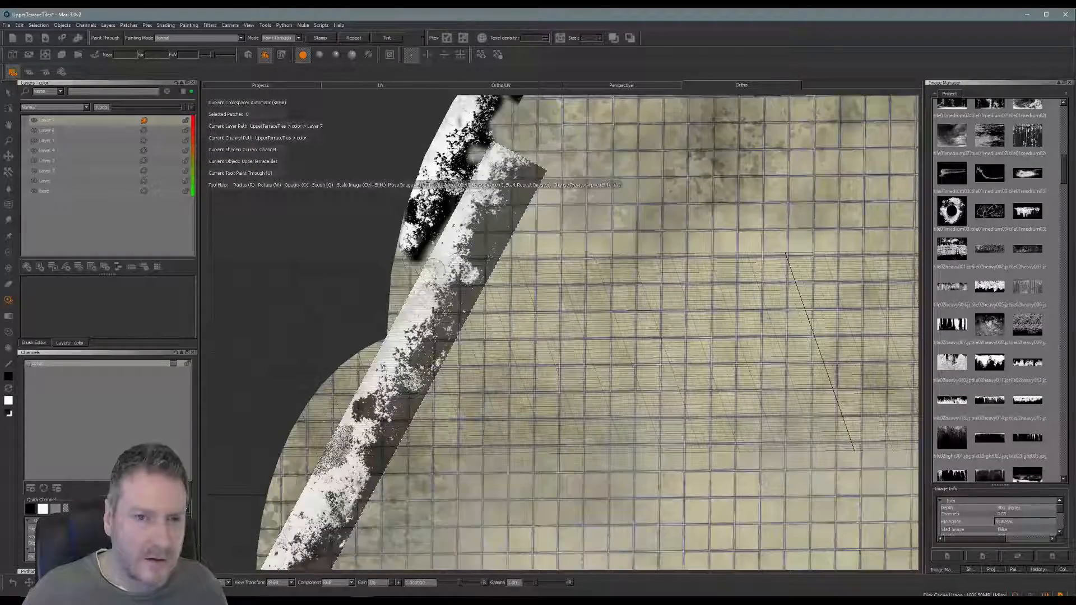
ctrl+drag(446, 278, 421, 288)
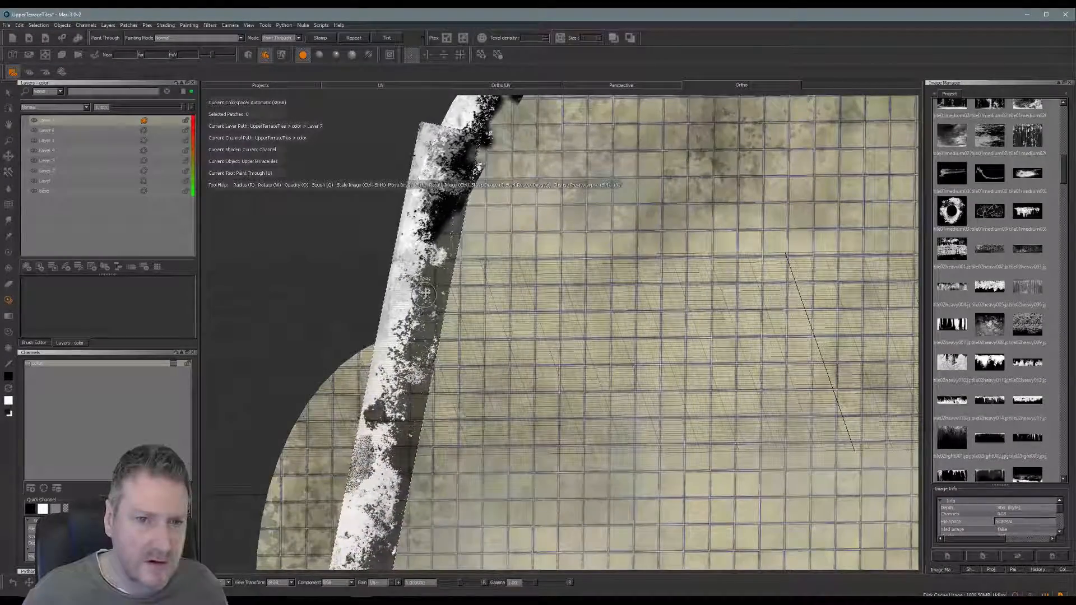
mouse_move(418, 244)
mouse_down()
mouse_move(414, 282)
mouse_move(410, 230)
mouse_move(439, 271)
mouse_move(430, 314)
mouse_move(422, 293)
mouse_move(447, 175)
mouse_up()
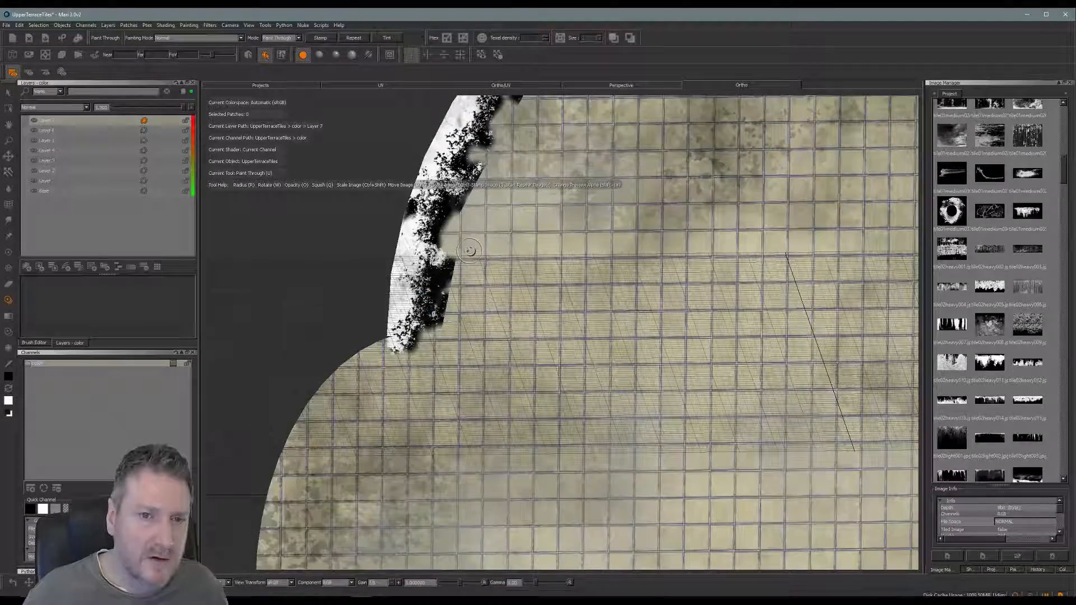
drag(470, 251, 470, 250)
Step: Angle the grunge strip along the left lobe's upper curve and paint the border outward from the notch
alt+middle_drag(546, 212, 571, 199)
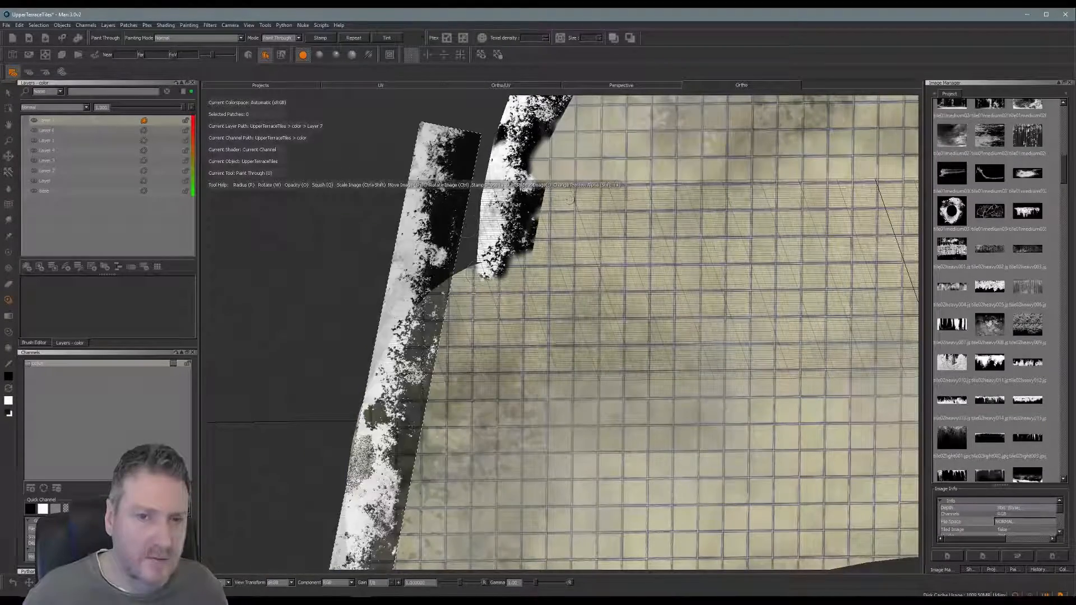
ctrl+drag(412, 233, 411, 233)
shift+drag(460, 358, 599, 228)
mouse_move(493, 264)
mouse_down()
mouse_move(432, 313)
mouse_move(464, 265)
mouse_up()
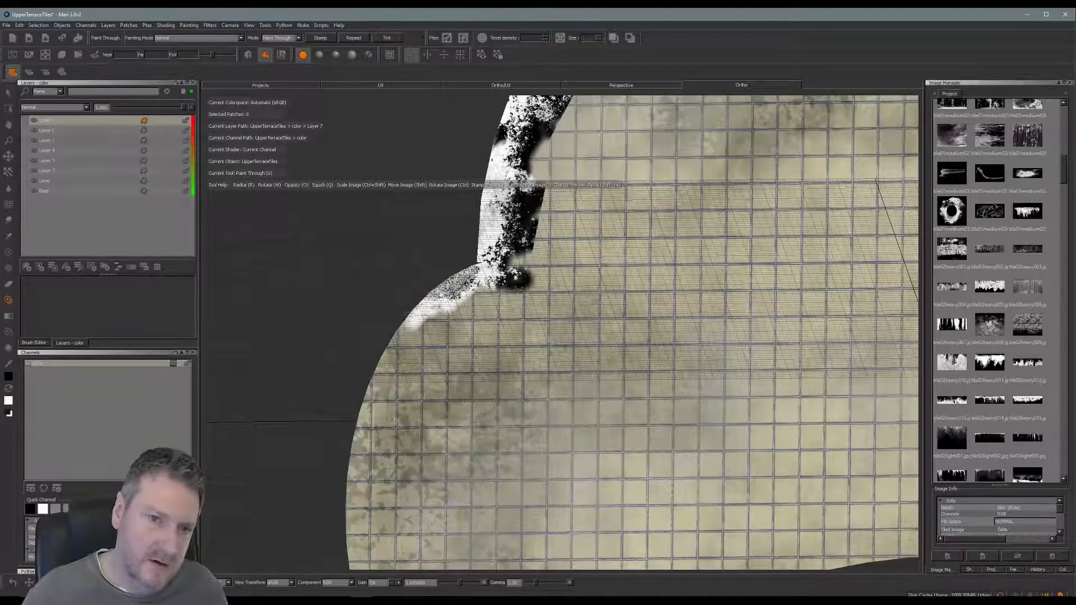
mouse_move(393, 357)
mouse_down()
mouse_move(423, 354)
mouse_move(386, 370)
mouse_up()
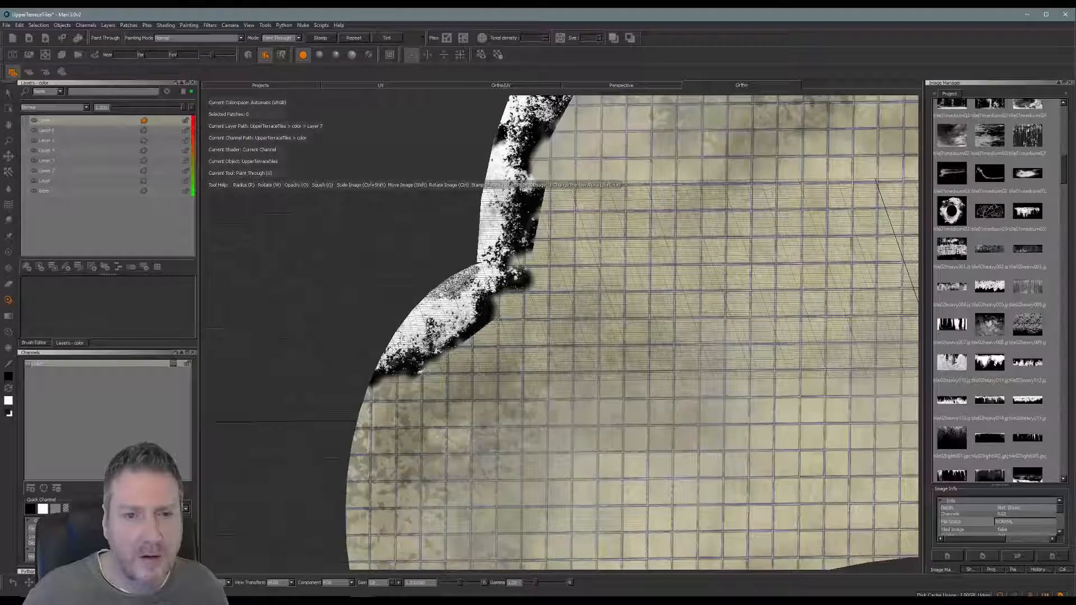
Step: Realign the grunge strip with the left lobe's steep outer side, paint the border down it and bake the strokes
drag(337, 392, 740, 121)
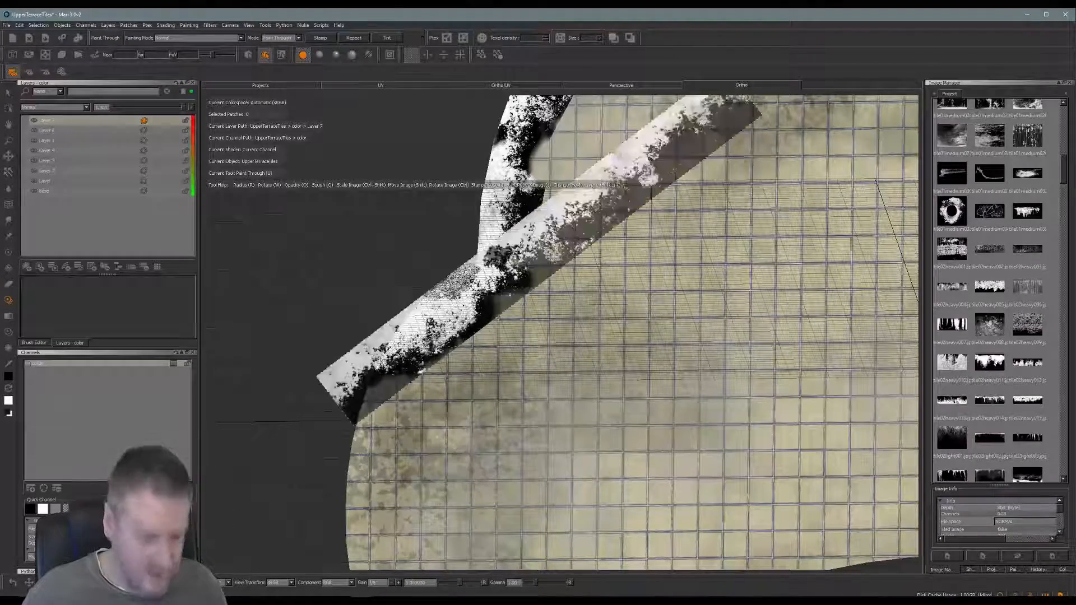
ctrl+drag(538, 302, 470, 303)
shift+drag(686, 318, 537, 318)
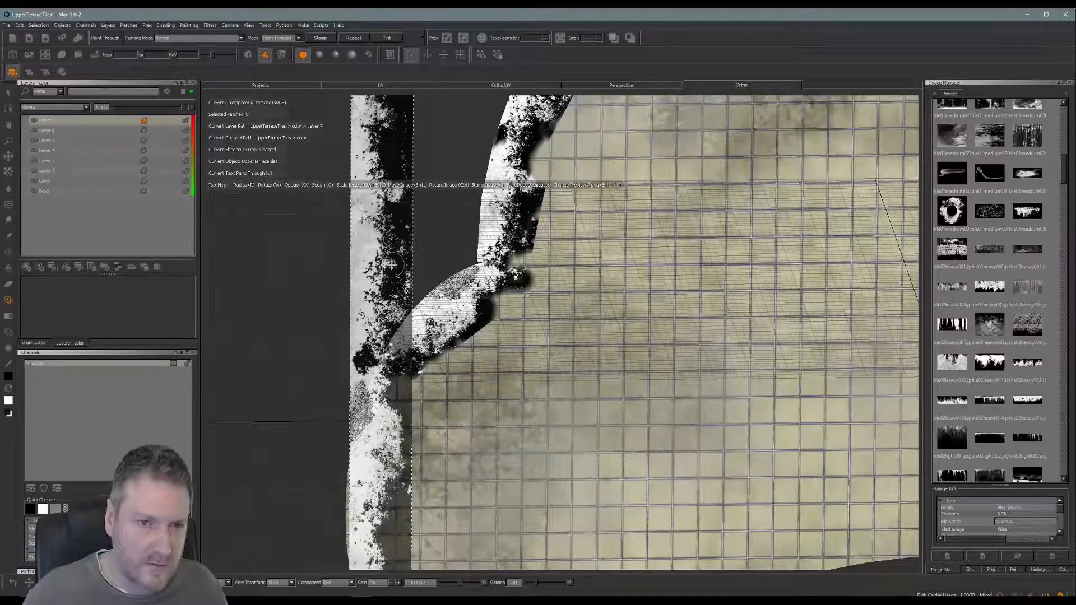
mouse_move(379, 271)
ctrl+mouse_down()
mouse_move(403, 274)
mouse_move(396, 278)
ctrl+mouse_up()
mouse_move(449, 314)
mouse_down()
mouse_move(399, 382)
mouse_move(398, 364)
mouse_move(384, 378)
mouse_move(405, 388)
mouse_move(372, 473)
mouse_move(346, 455)
mouse_move(351, 464)
mouse_up()
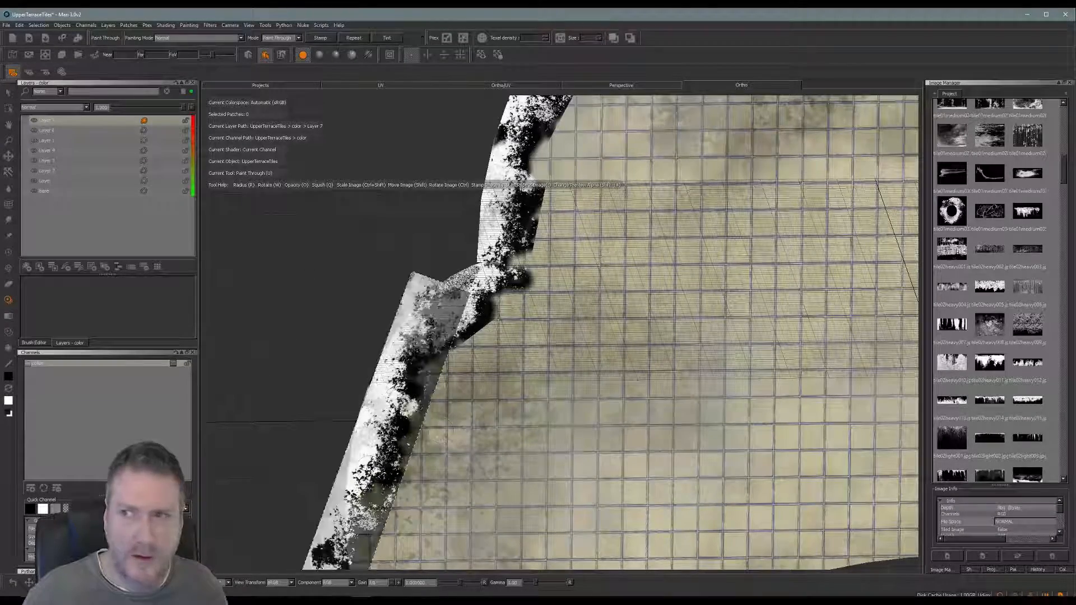
key(b)
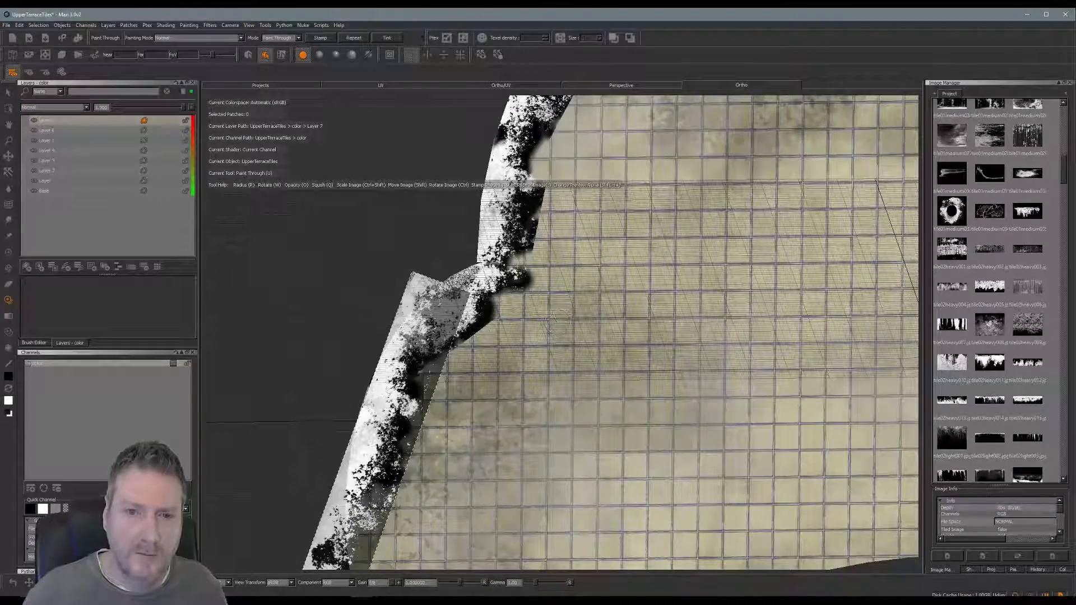
Step: Realign the grunge strip with the left lobe's outermost side, extend the painted border down it and bake the strokes
alt+middle_drag(594, 220, 586, 209)
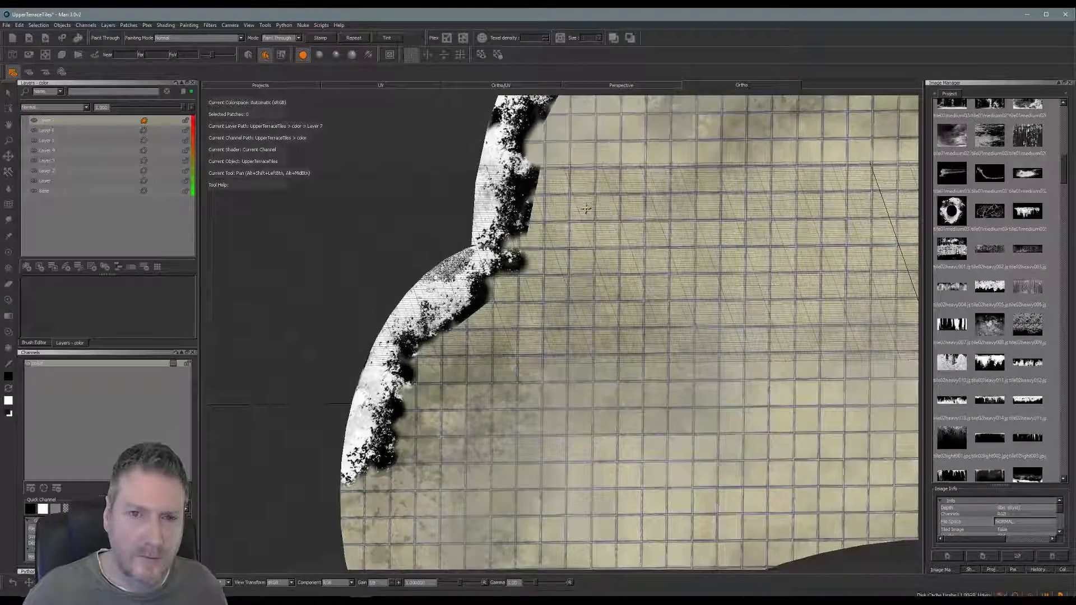
mouse_move(585, 278)
alt+middle_down()
mouse_move(553, 327)
mouse_move(568, 282)
alt+middle_up()
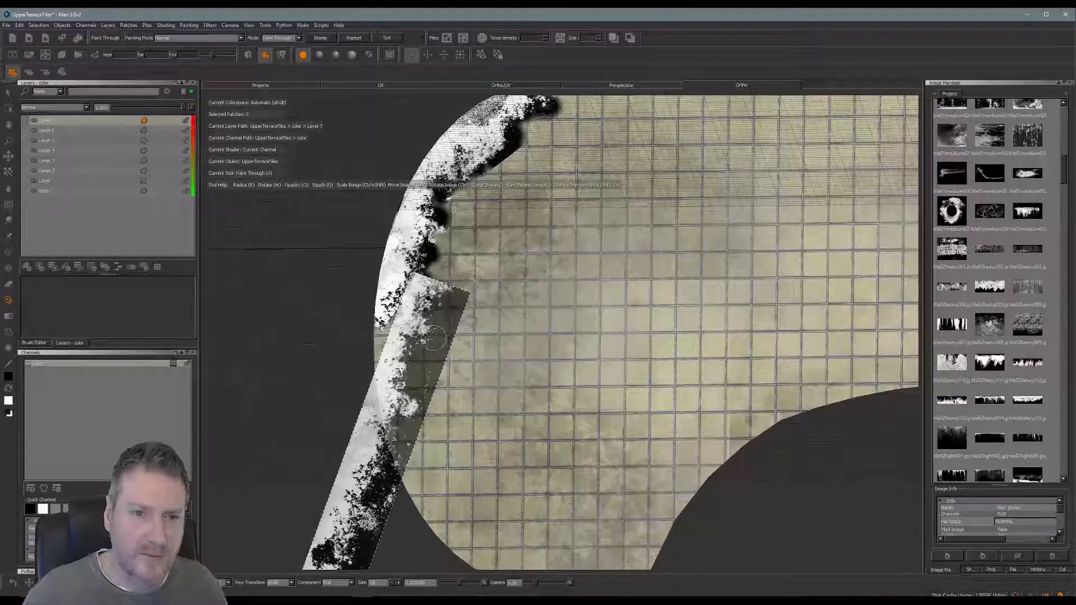
mouse_move(432, 324)
ctrl+mouse_down()
mouse_move(302, 430)
mouse_move(356, 333)
mouse_move(345, 310)
ctrl+mouse_up()
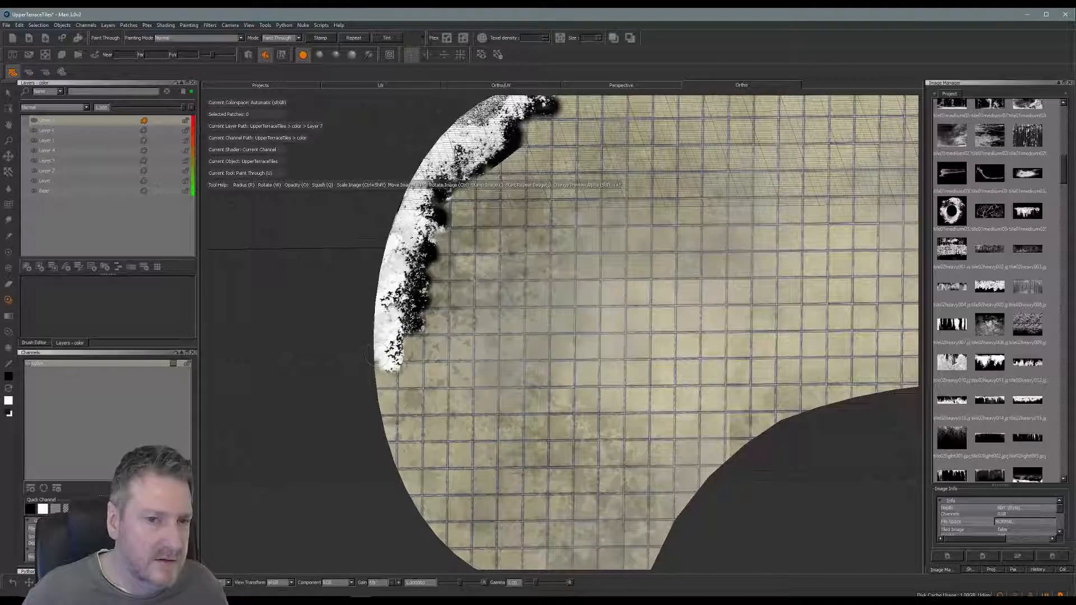
mouse_move(377, 355)
mouse_down()
mouse_move(416, 352)
mouse_move(396, 373)
mouse_move(423, 396)
mouse_up()
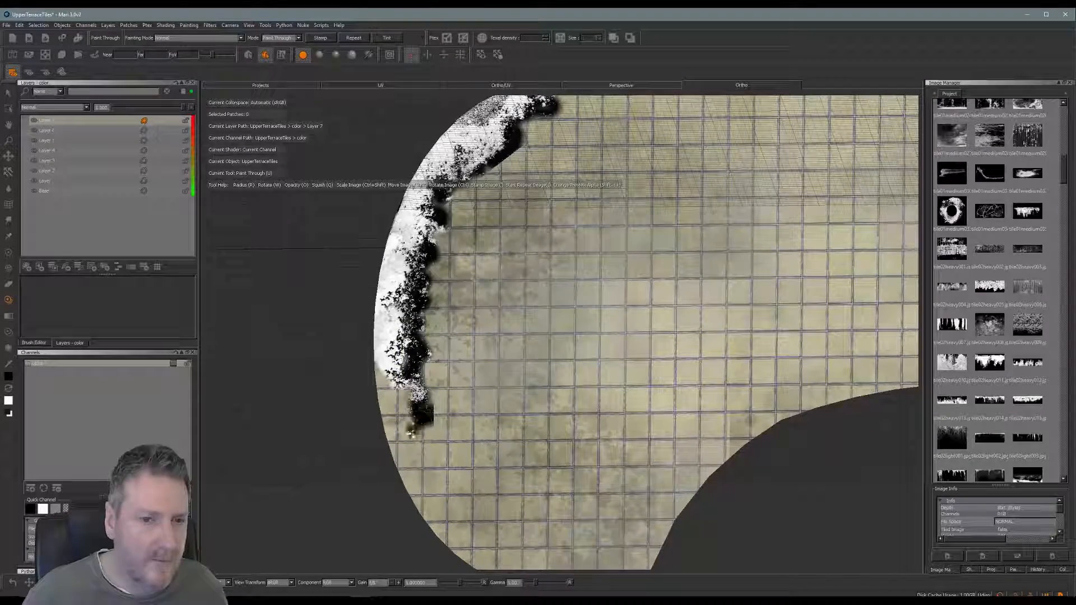
drag(394, 471, 399, 392)
drag(394, 451, 386, 381)
key(b)
Step: Tilt the grunge strip to follow the left lobe's lower outer curve, paint the border around it and bake
mouse_move(387, 365)
mouse_down()
mouse_move(399, 320)
mouse_move(374, 317)
mouse_up()
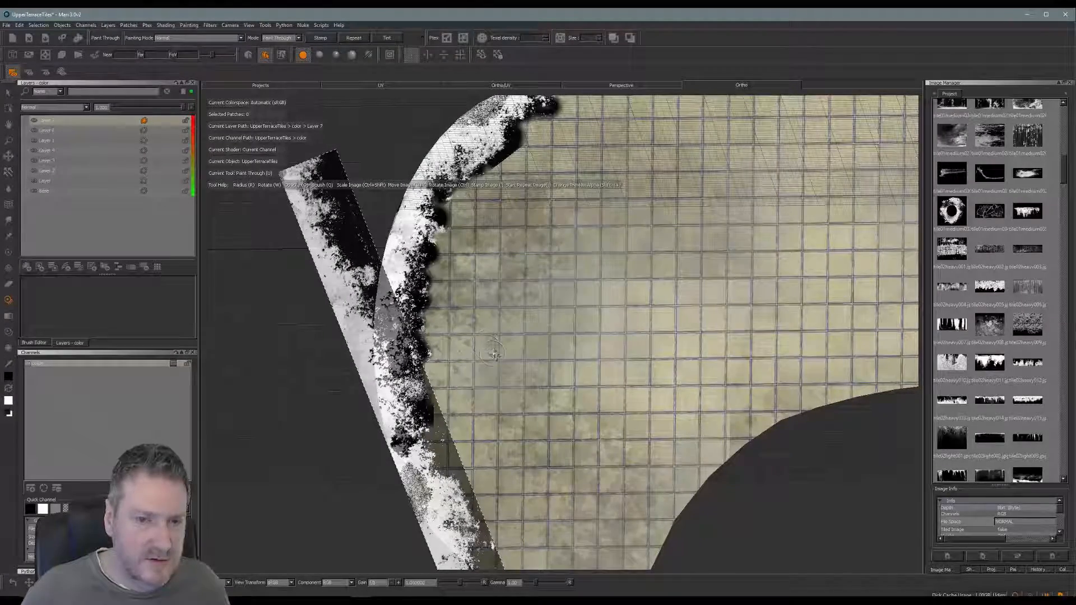
middle_drag(498, 358, 489, 251)
mouse_move(481, 299)
ctrl+mouse_down()
mouse_move(419, 349)
mouse_move(412, 387)
ctrl+mouse_up()
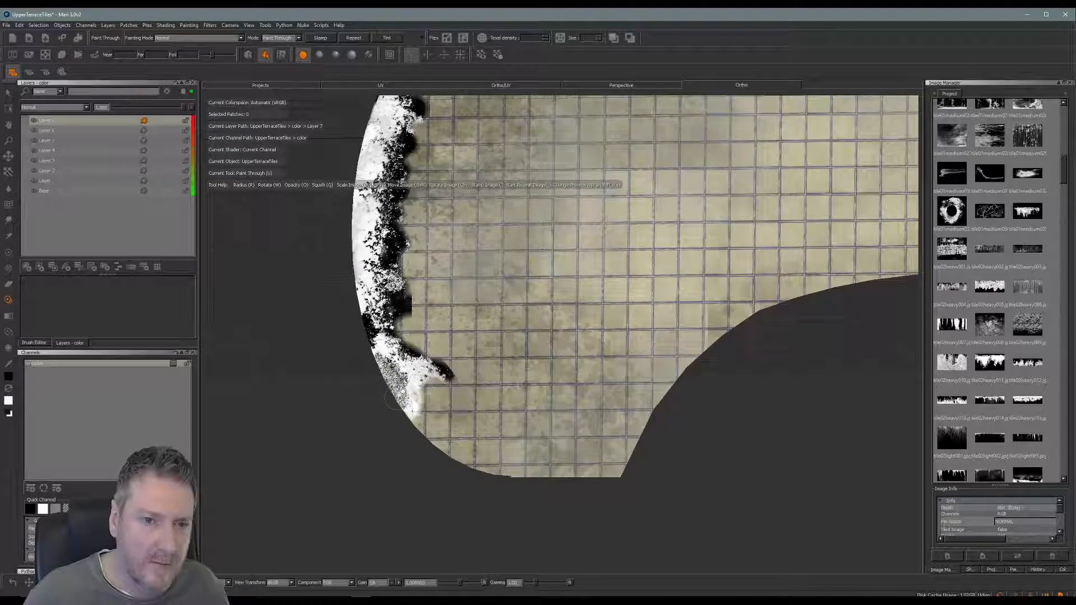
mouse_move(397, 398)
mouse_down()
mouse_move(435, 385)
mouse_move(431, 412)
mouse_move(471, 448)
mouse_move(470, 464)
mouse_move(452, 450)
mouse_move(483, 464)
mouse_move(445, 451)
mouse_up()
key(b)
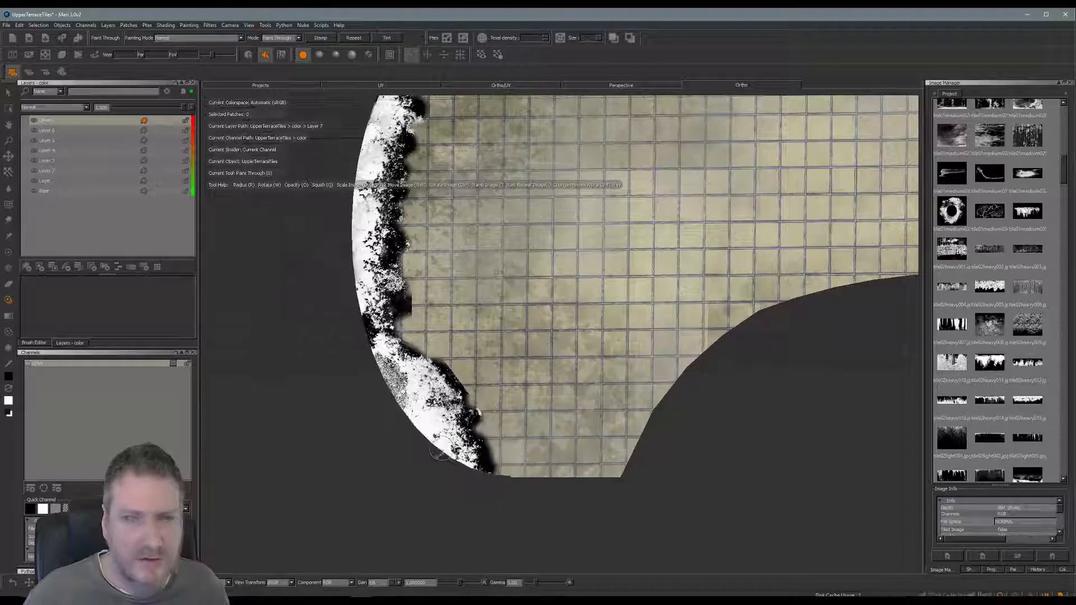
Step: Lay the grunge strip level along the left lobe's flat bottom edge, paint the border to its inner corner and bake
ctrl+drag(411, 384, 412, 349)
mouse_move(319, 301)
shift+mouse_down()
mouse_move(668, 431)
mouse_move(663, 454)
mouse_move(579, 474)
mouse_move(580, 483)
mouse_move(527, 462)
mouse_move(539, 426)
mouse_move(501, 442)
mouse_move(593, 436)
mouse_move(557, 429)
mouse_move(614, 450)
shift+mouse_up()
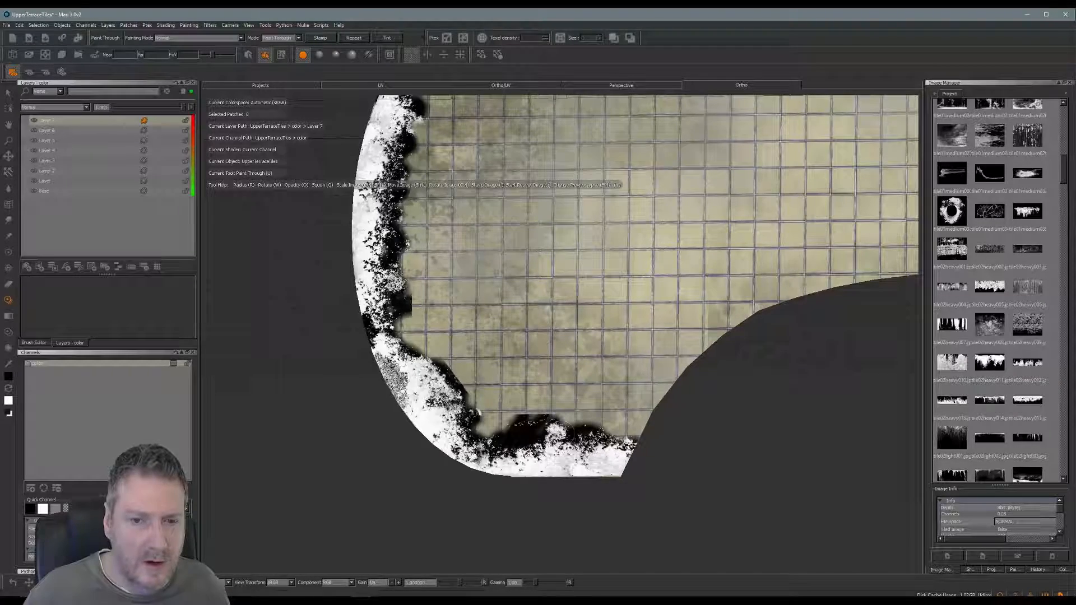
drag(543, 446, 544, 446)
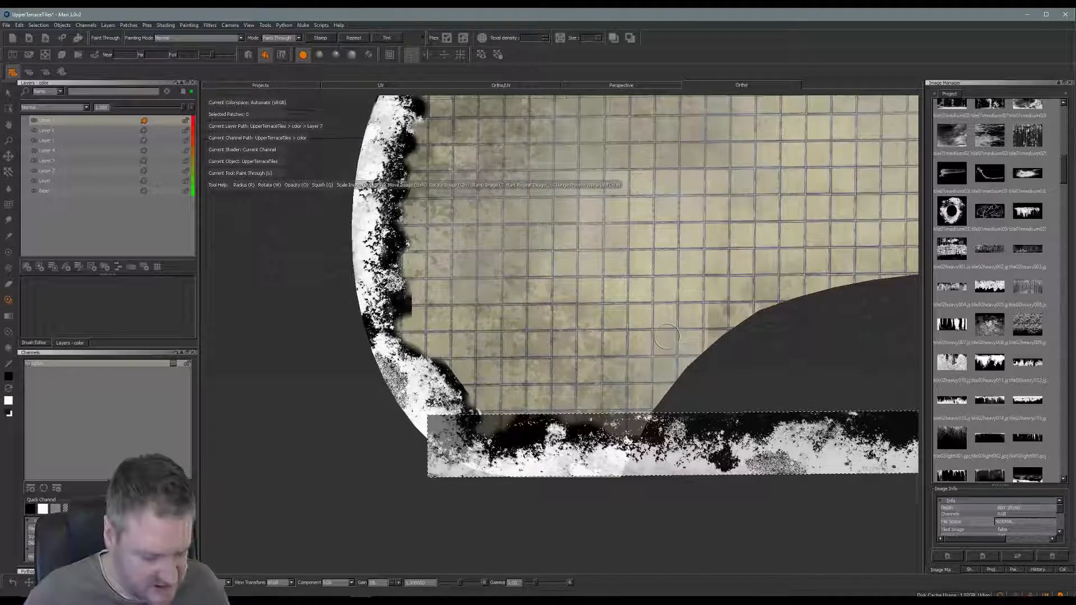
key(b)
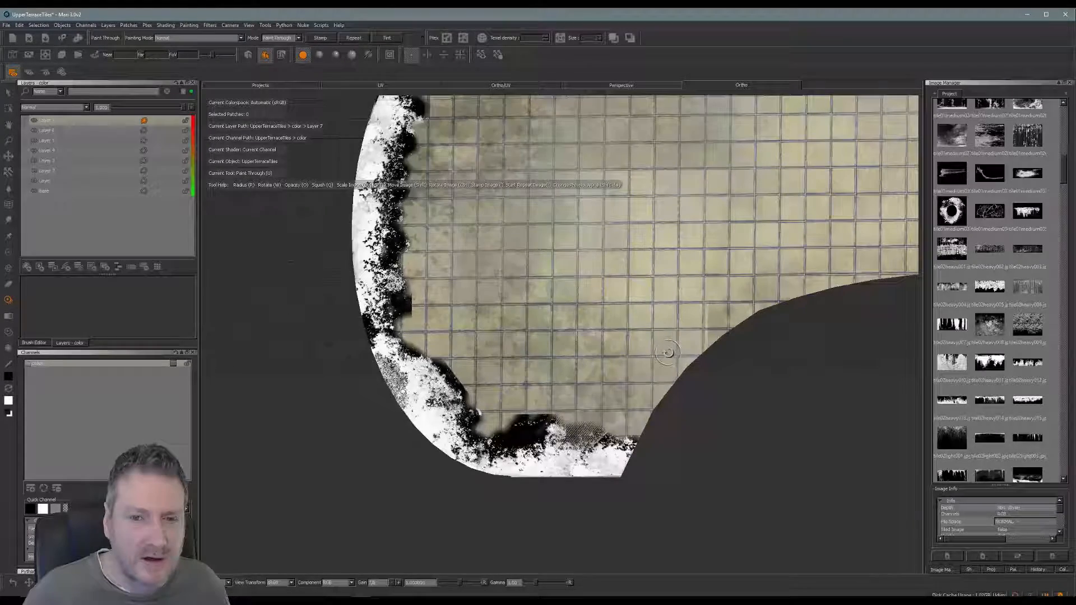
Step: Rotate the grunge strip diagonally along the left flank of the inner arch and paint the border up it from the corner
mouse_move(722, 446)
ctrl+mouse_down()
mouse_move(694, 368)
mouse_move(769, 329)
mouse_move(575, 470)
mouse_move(727, 314)
mouse_move(699, 381)
ctrl+mouse_up()
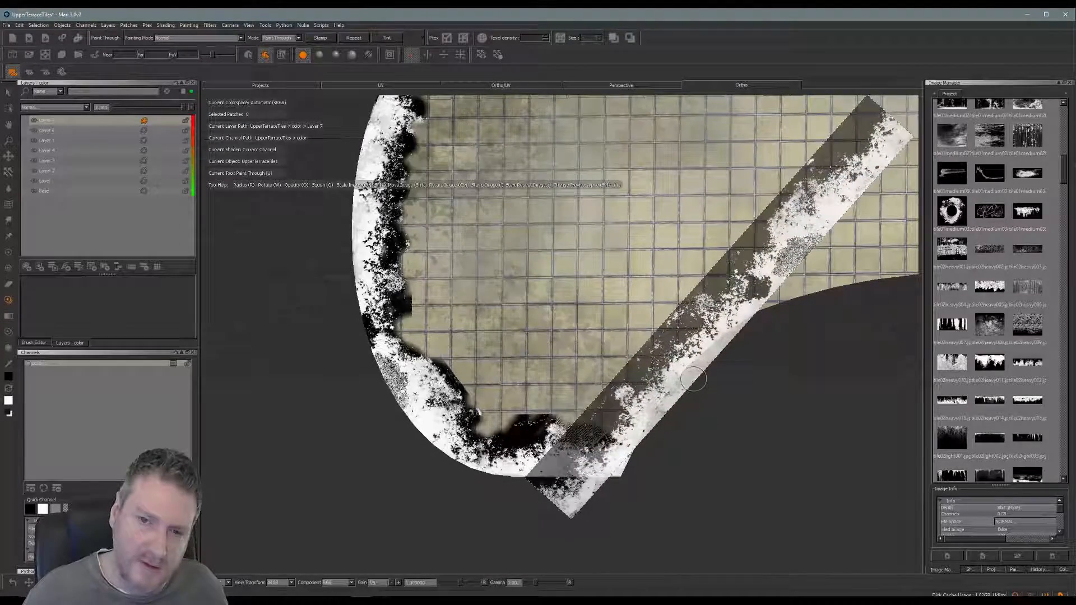
mouse_move(623, 442)
mouse_down()
mouse_move(643, 428)
mouse_move(641, 375)
mouse_up()
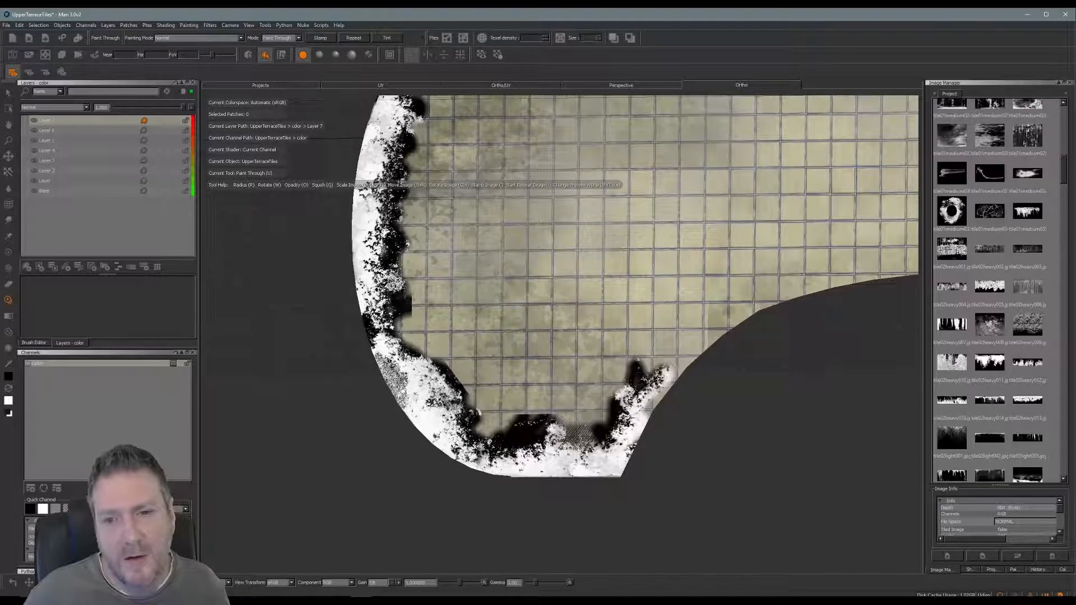
mouse_move(668, 374)
mouse_down()
mouse_move(696, 353)
mouse_move(681, 323)
mouse_up()
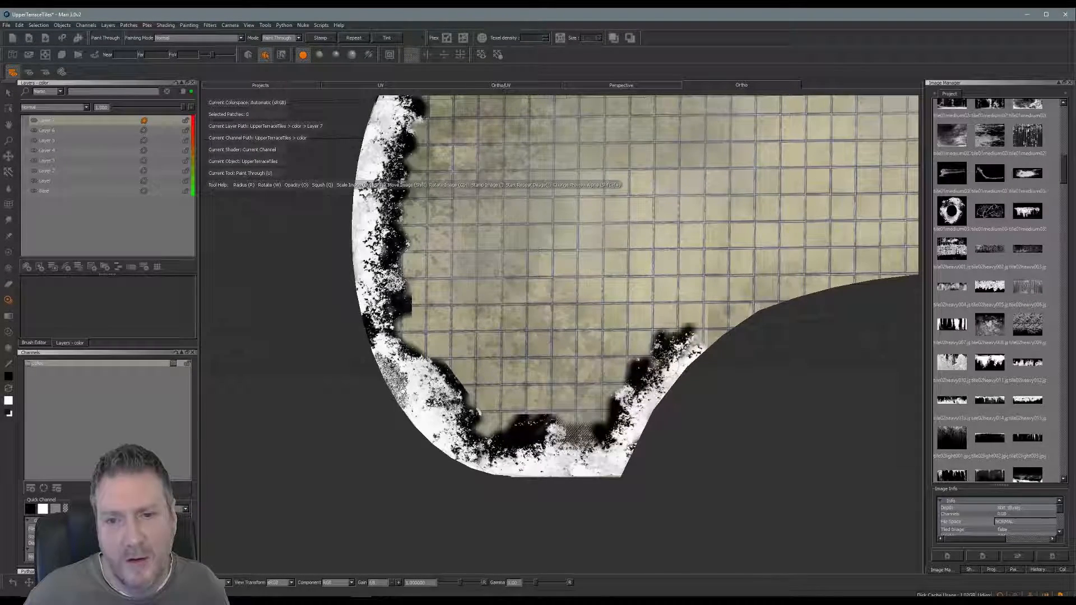
drag(695, 362, 726, 294)
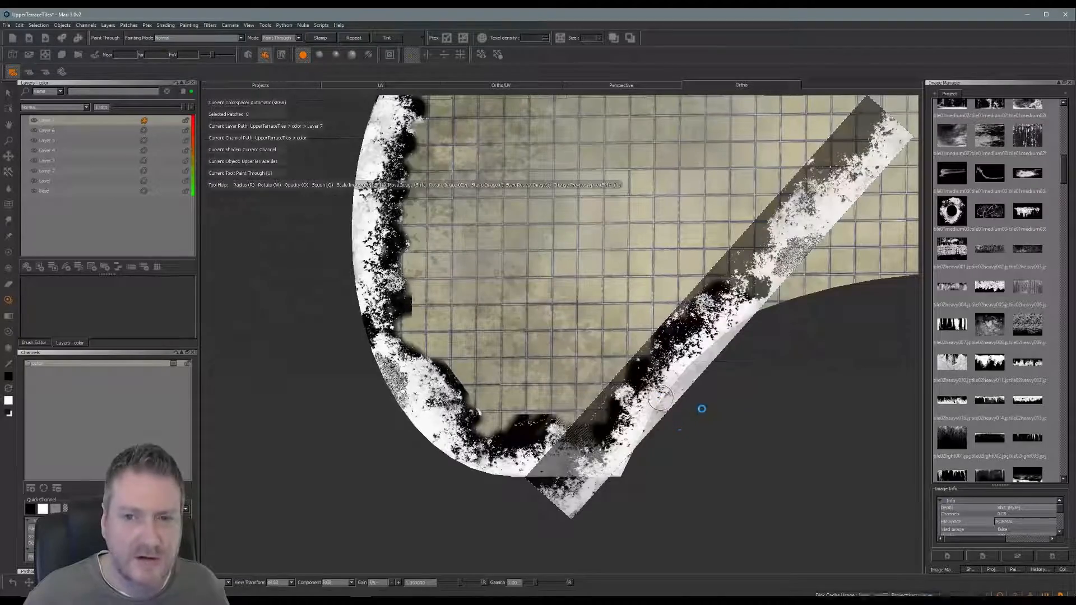
Step: Angle the grunge strip at a shallow upward slope and paint the border along the inner arch up to its crown
middle_drag(756, 377, 441, 431)
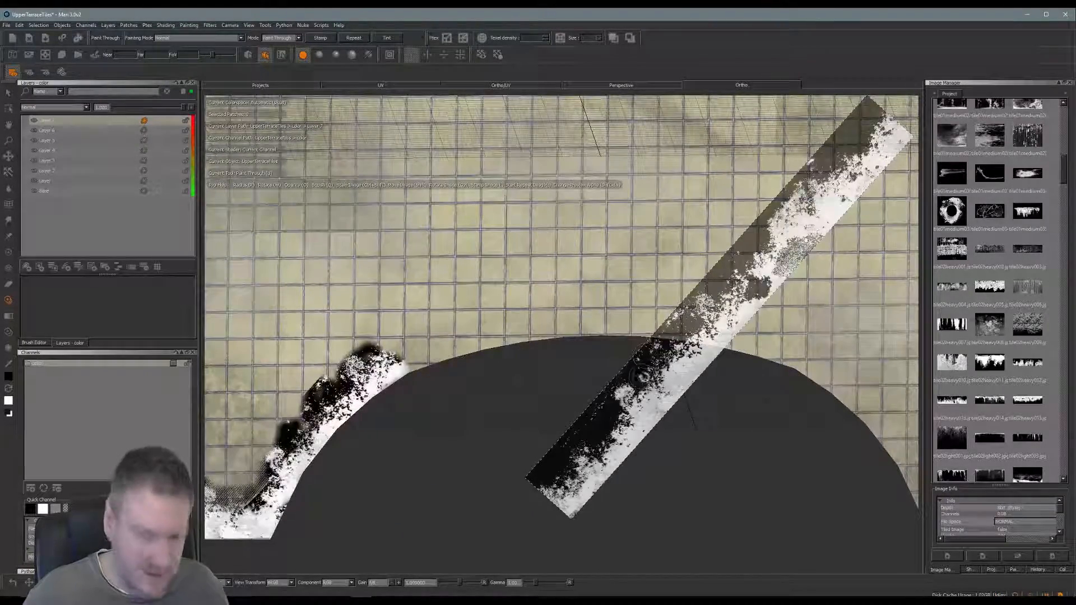
mouse_move(639, 381)
ctrl+mouse_down()
mouse_move(629, 300)
mouse_move(668, 323)
mouse_move(537, 347)
ctrl+mouse_up()
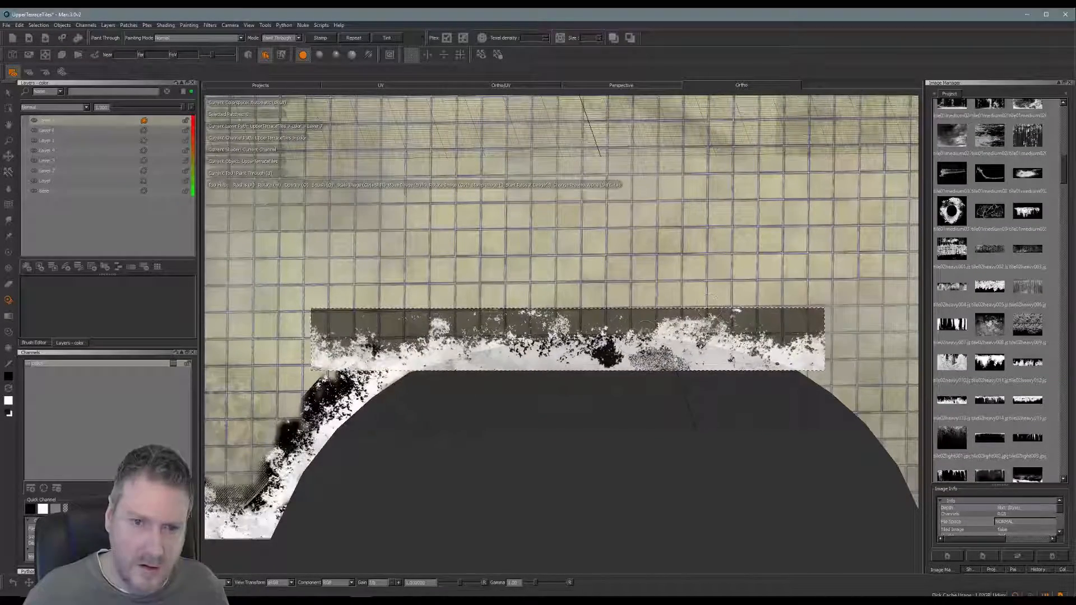
mouse_move(648, 329)
ctrl+mouse_down()
mouse_move(644, 305)
mouse_move(598, 317)
mouse_move(576, 306)
ctrl+mouse_up()
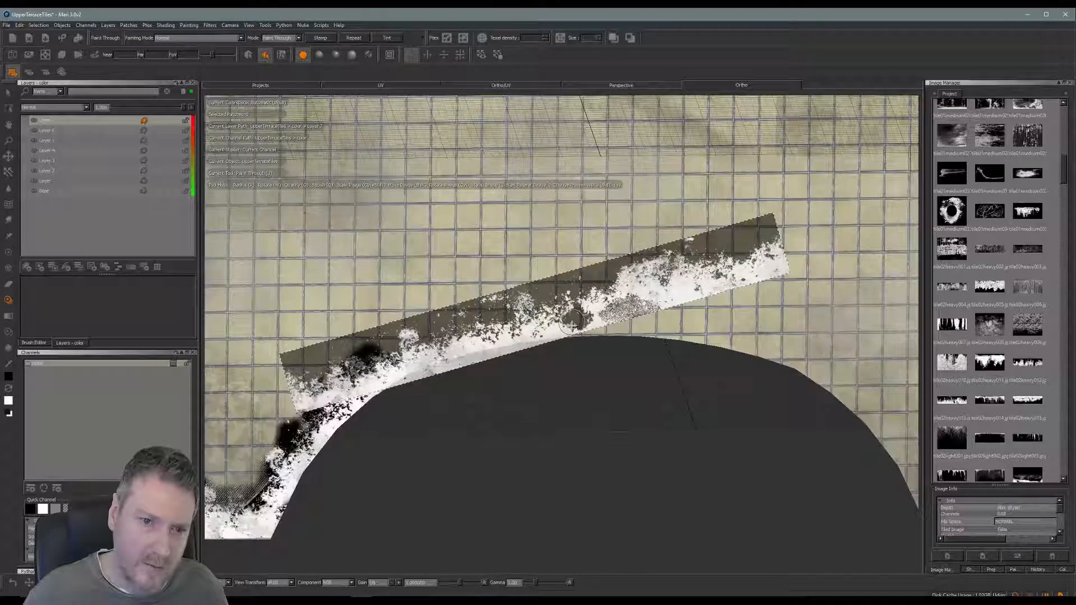
drag(372, 377, 412, 359)
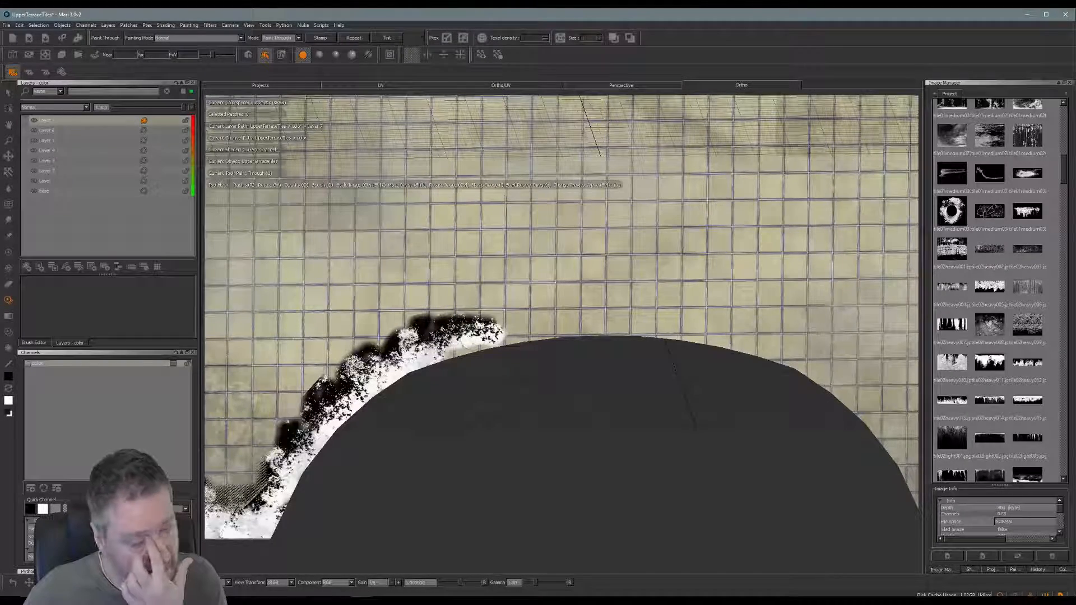
mouse_move(487, 337)
mouse_down()
mouse_move(496, 314)
mouse_move(594, 331)
mouse_move(523, 343)
mouse_up()
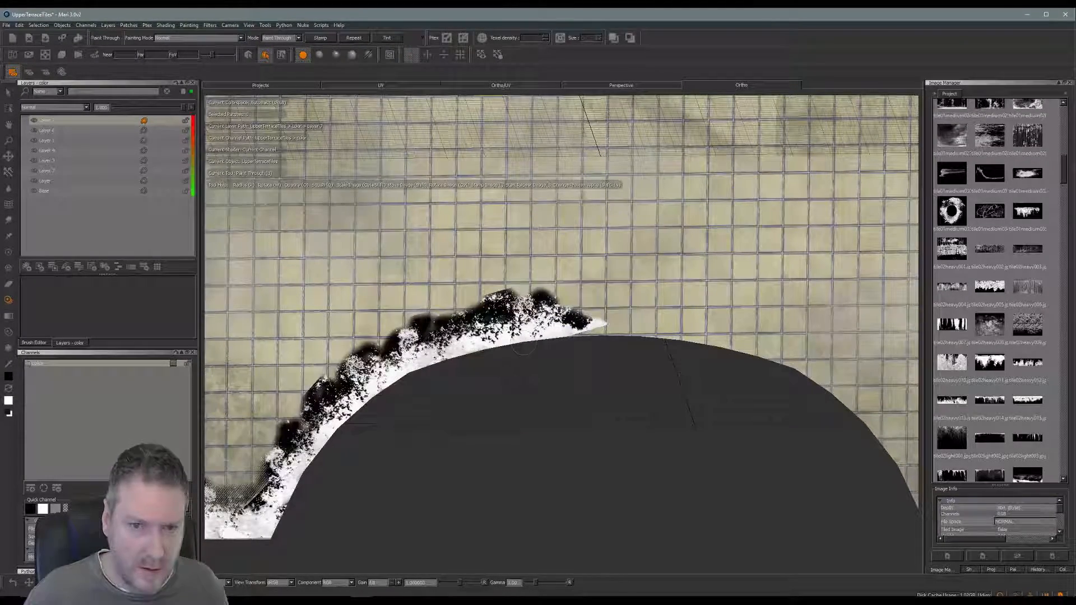
drag(431, 366, 435, 372)
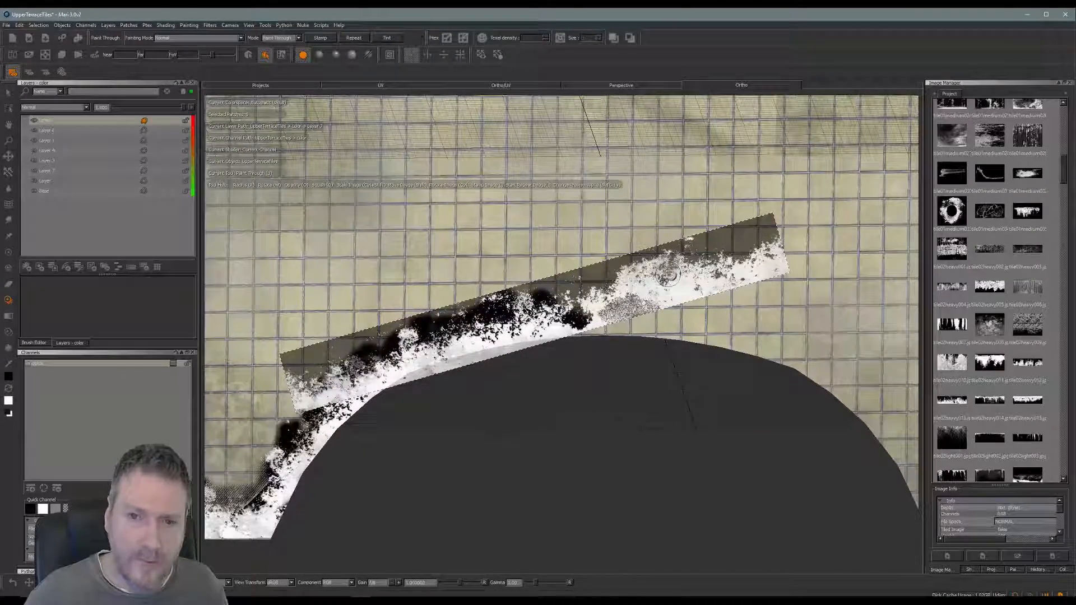
Step: Level the grunge strip over the inner arch's crown, paint the border across it and bake the strokes
mouse_move(670, 274)
ctrl+mouse_down()
mouse_move(676, 325)
mouse_move(678, 315)
ctrl+mouse_up()
mouse_move(589, 326)
mouse_down()
mouse_move(604, 322)
mouse_move(588, 306)
mouse_move(651, 324)
mouse_move(676, 303)
mouse_move(692, 319)
mouse_move(729, 314)
mouse_move(723, 325)
mouse_move(765, 332)
mouse_up()
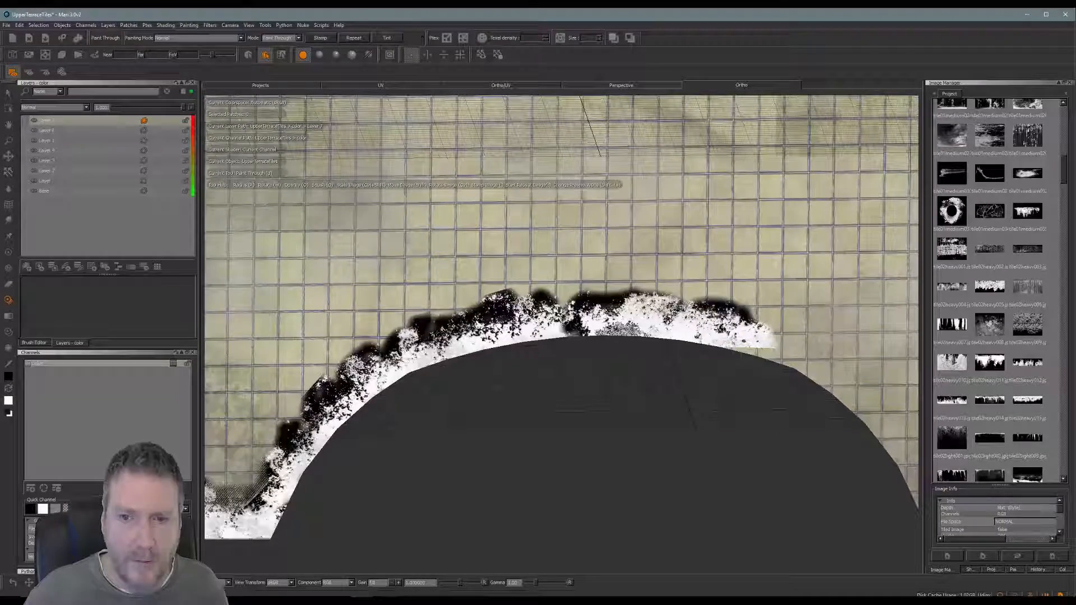
key(b)
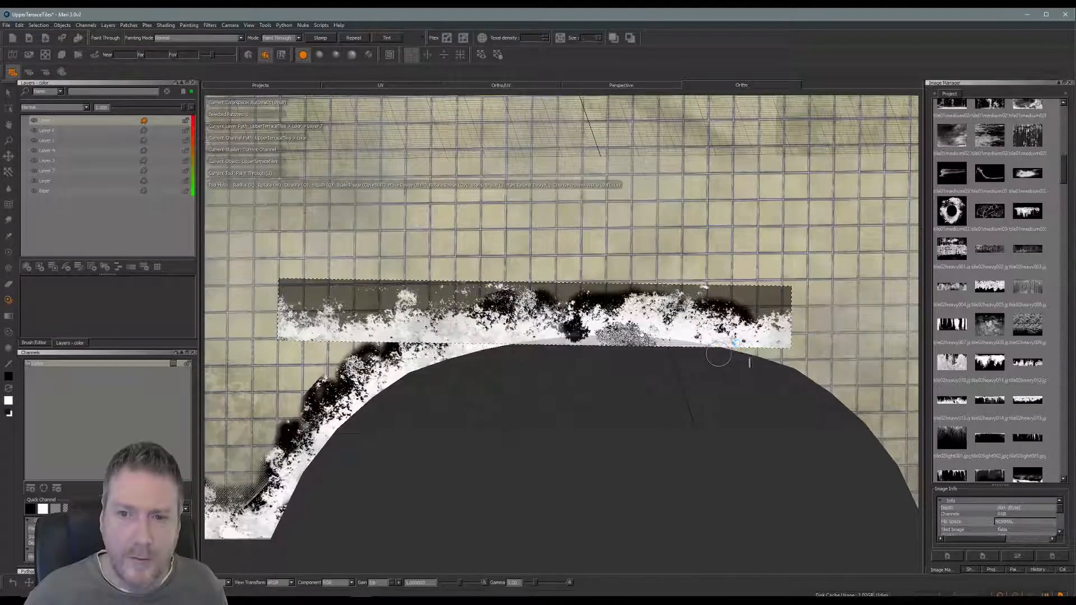
Step: Slope the grunge strip down the inner arch's right shoulder, paint the border along the curve and bake
mouse_move(718, 355)
alt+middle_down()
mouse_move(611, 365)
mouse_move(471, 350)
mouse_move(416, 297)
alt+middle_up()
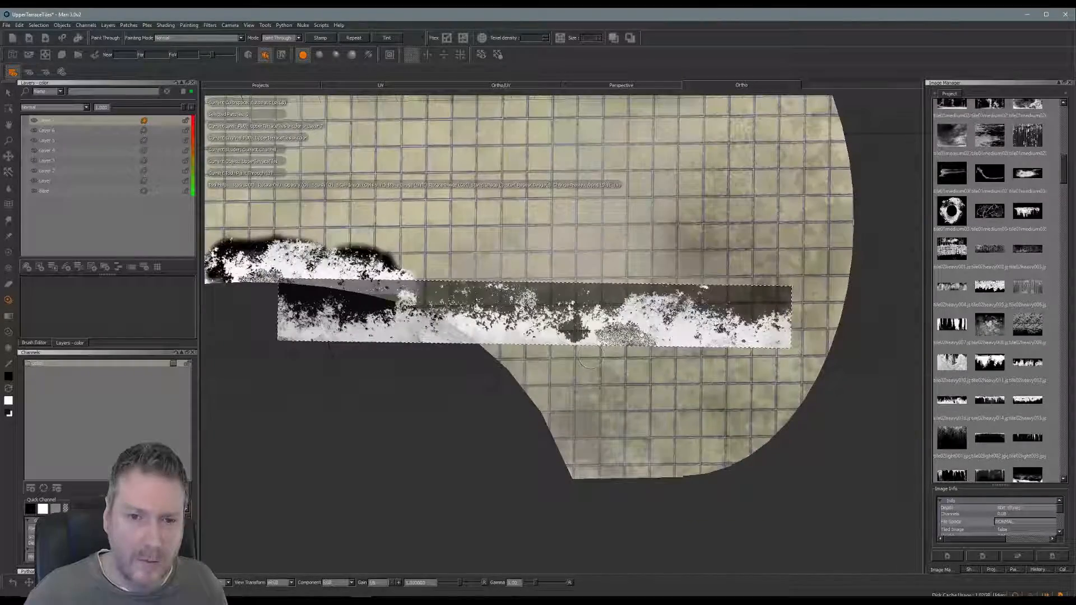
mouse_move(596, 312)
ctrl+mouse_down()
mouse_move(584, 347)
mouse_move(598, 394)
mouse_move(568, 392)
ctrl+mouse_up()
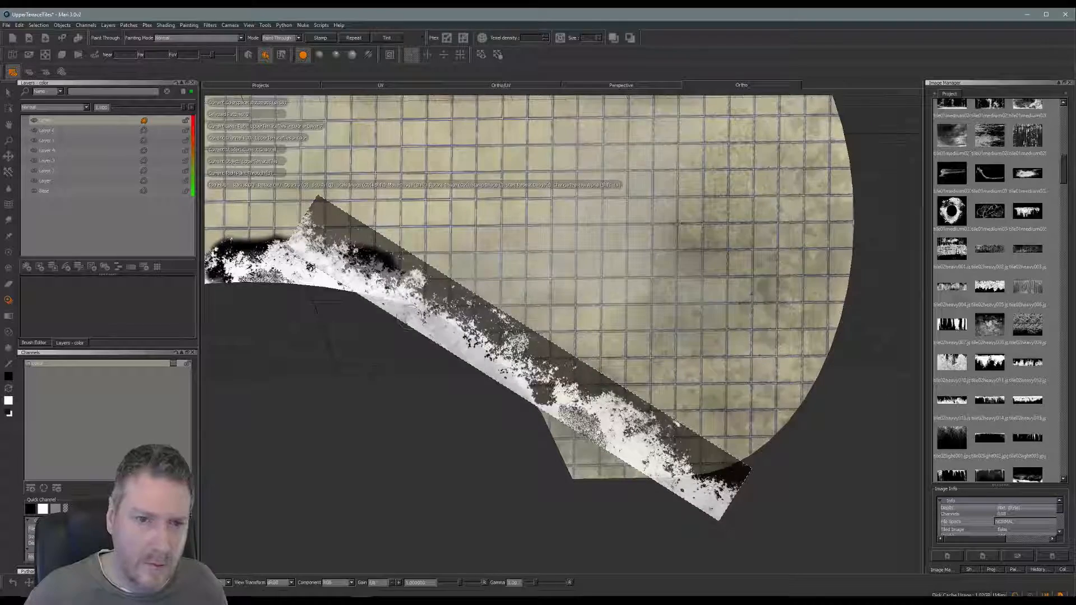
mouse_move(402, 309)
mouse_down()
mouse_move(397, 290)
mouse_move(443, 289)
mouse_up()
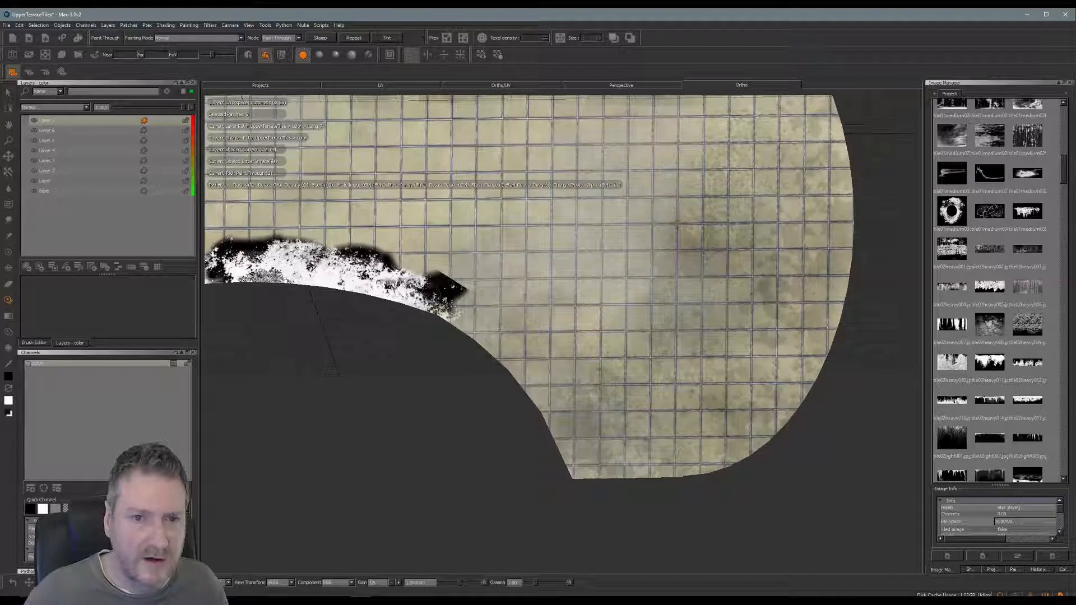
mouse_move(506, 317)
mouse_down()
mouse_move(515, 319)
mouse_move(500, 334)
mouse_move(521, 382)
mouse_move(555, 410)
mouse_up()
key(b)
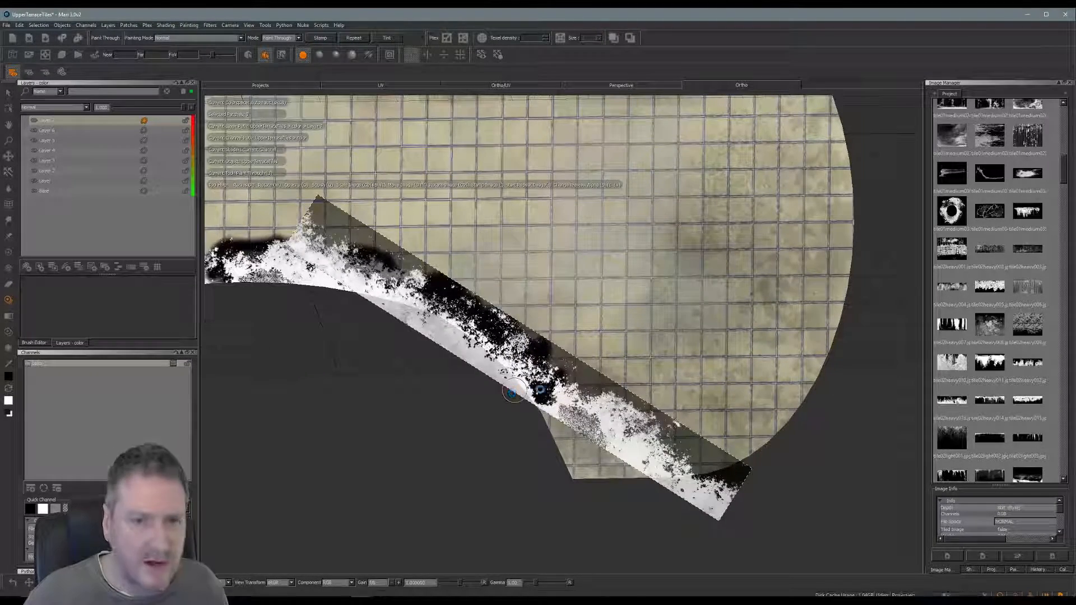
Step: Steepen the grunge strip along the arch's lower right flank and paint the border down to the right lobe's inner corner
mouse_move(510, 390)
ctrl+mouse_down()
mouse_move(495, 356)
mouse_move(556, 378)
mouse_move(553, 332)
ctrl+mouse_up()
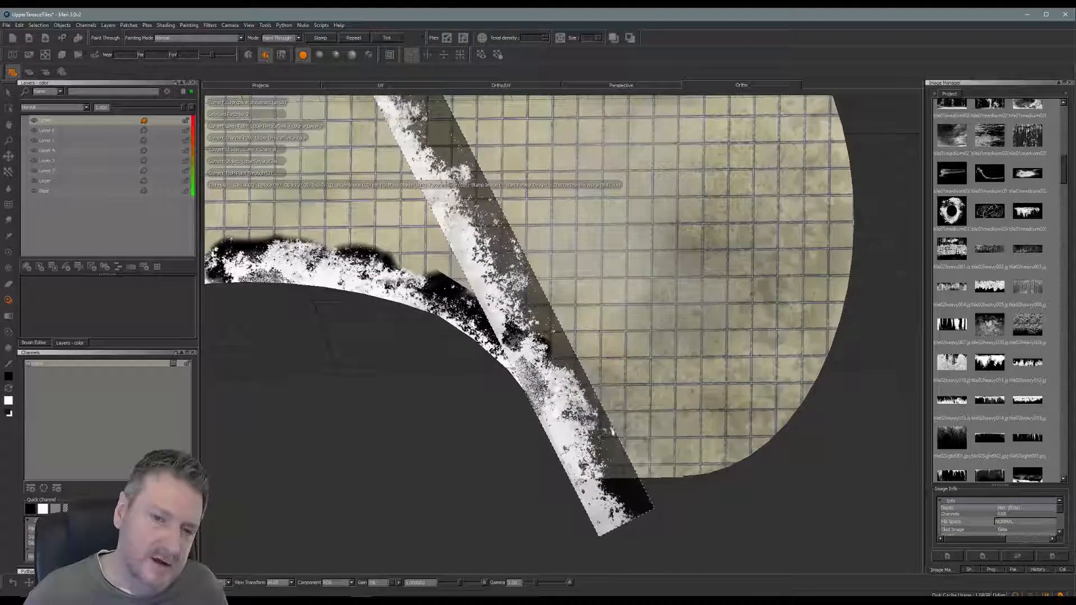
key(b)
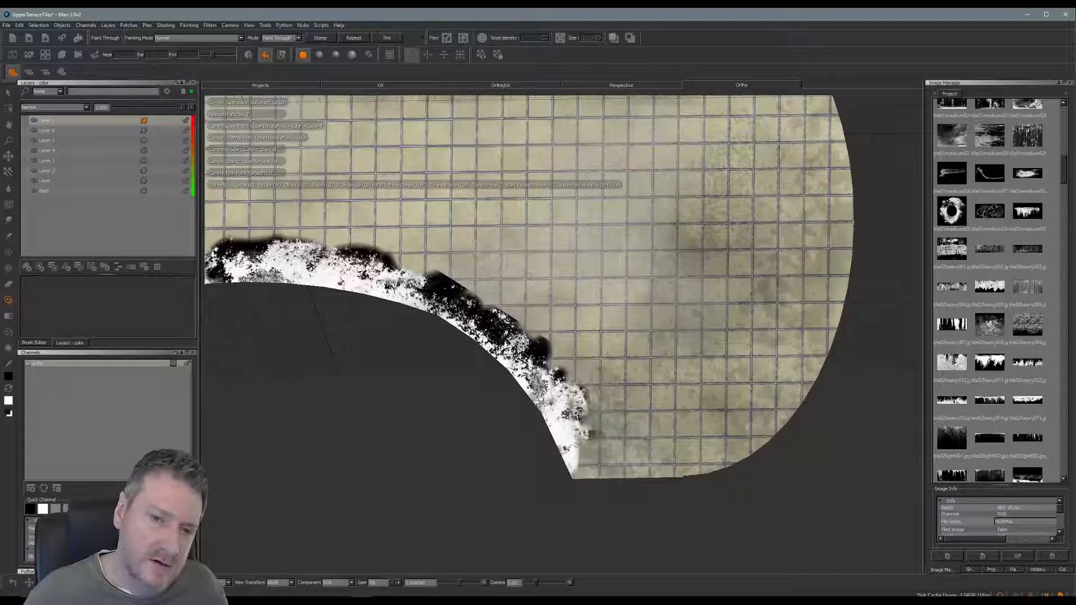
drag(589, 434, 594, 399)
mouse_move(586, 443)
mouse_down()
mouse_move(594, 465)
mouse_move(616, 448)
mouse_move(622, 462)
mouse_up()
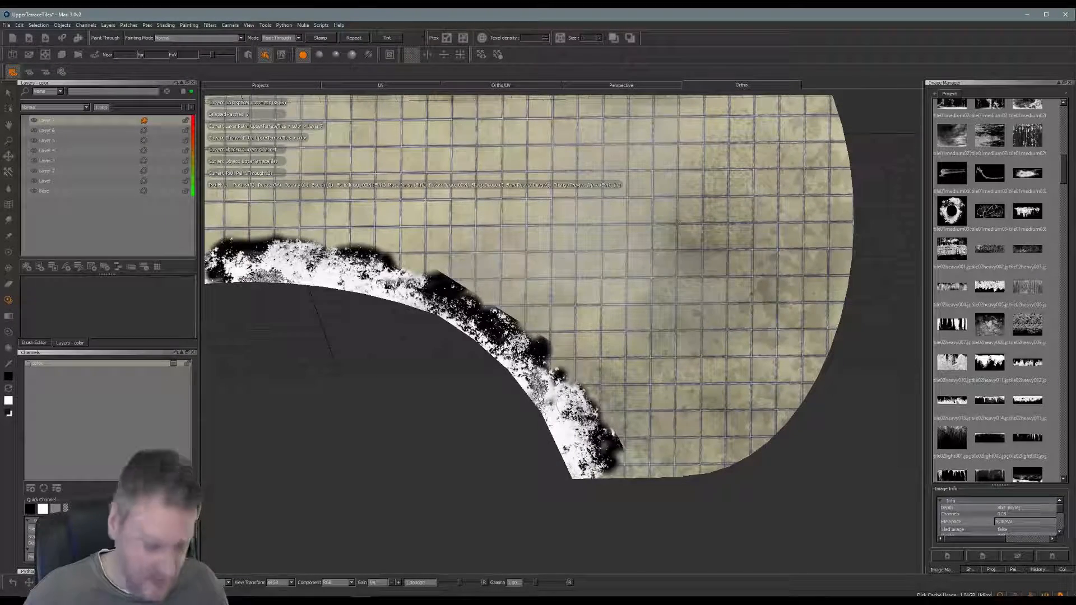
Step: Lay the grunge strip level along the right lobe's flat bottom edge and paint the border outward from the inner corner
key(shift)
key(shift)
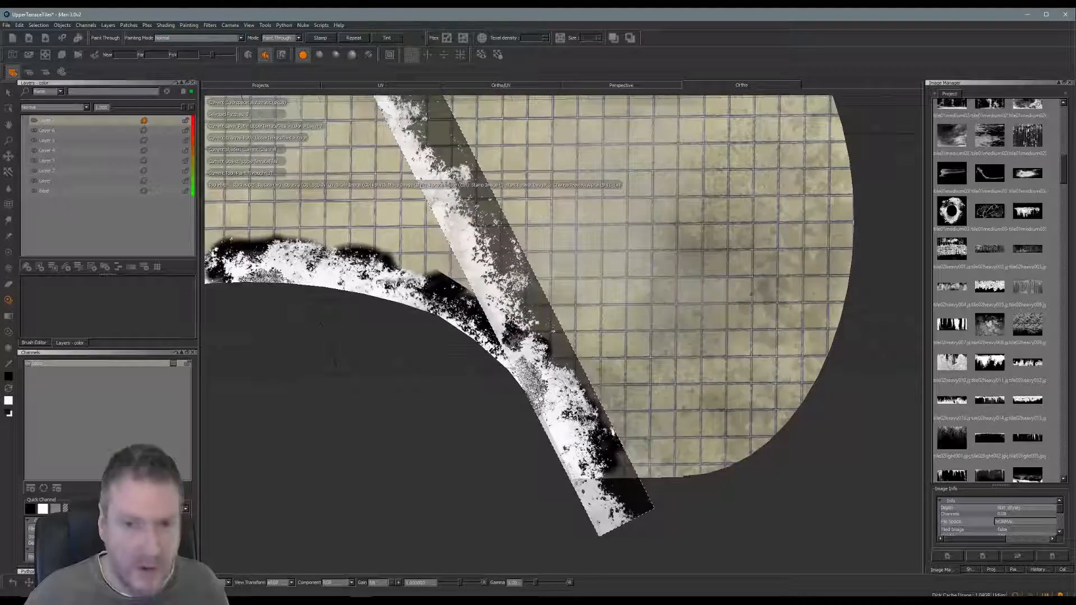
ctrl+drag(549, 378, 556, 374)
shift+drag(510, 304, 504, 307)
mouse_move(597, 468)
mouse_down()
mouse_move(625, 445)
mouse_move(709, 457)
mouse_move(690, 440)
mouse_move(658, 483)
mouse_move(695, 472)
mouse_up()
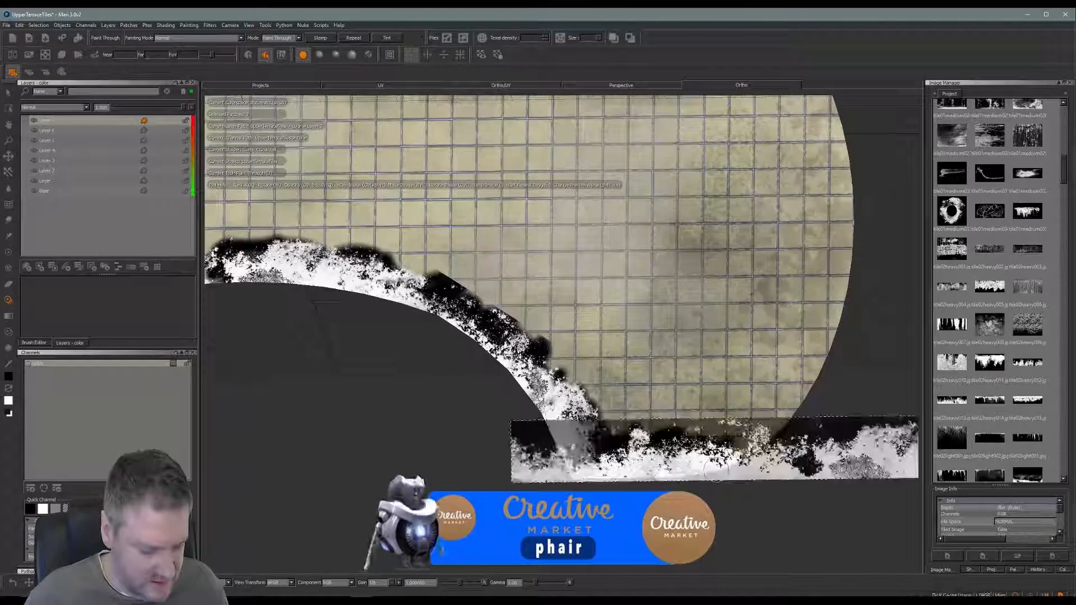
Step: Rotate the grunge strip diagonally to the right lobe's lower outer curve and paint the border up around it
mouse_move(716, 471)
ctrl+mouse_down()
mouse_move(821, 455)
mouse_move(797, 457)
mouse_move(813, 399)
ctrl+mouse_up()
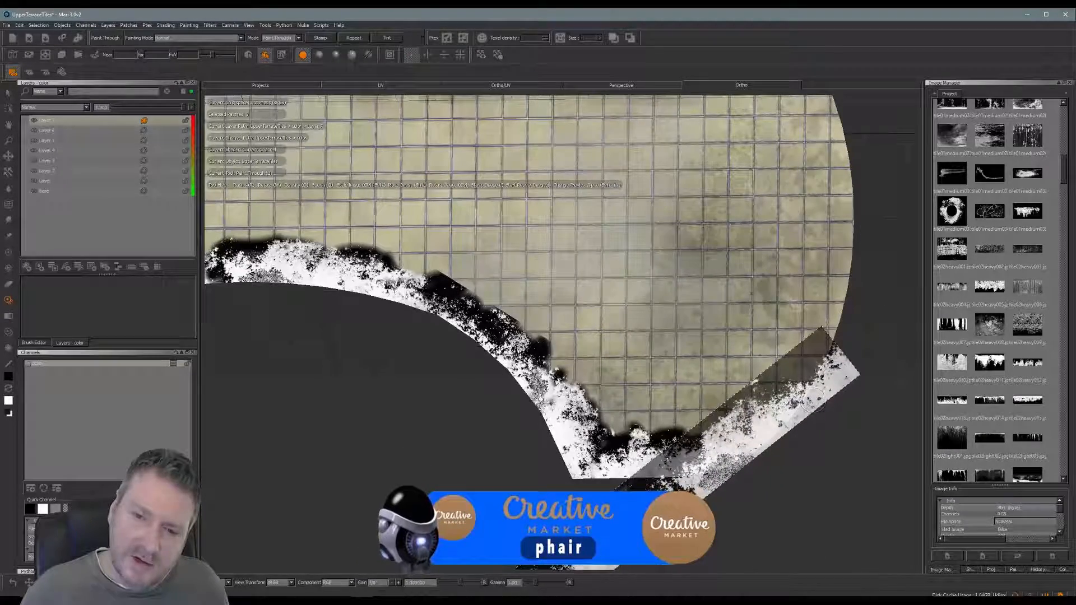
mouse_move(703, 461)
mouse_down()
mouse_move(734, 448)
mouse_move(730, 430)
mouse_up()
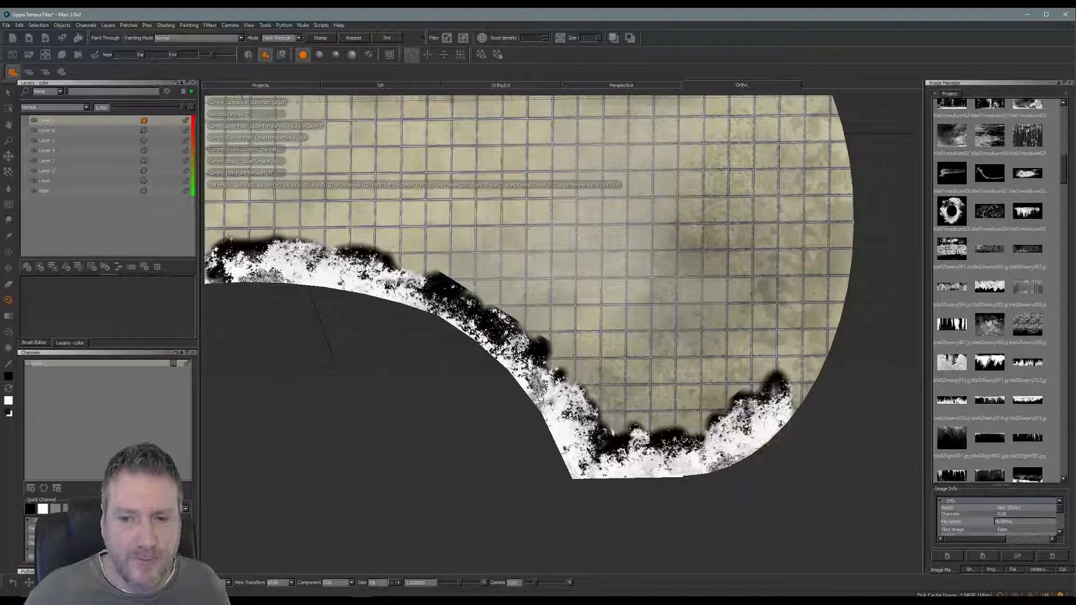
mouse_move(779, 423)
mouse_down()
mouse_move(818, 379)
mouse_move(798, 400)
mouse_move(806, 408)
mouse_move(750, 348)
mouse_move(652, 338)
mouse_move(688, 343)
mouse_move(830, 183)
mouse_up()
Step: Tilt the grunge strip steeply along the right lobe's outer curve and paint the border further up it
mouse_move(825, 310)
ctrl+mouse_down()
mouse_move(838, 317)
mouse_move(856, 286)
ctrl+mouse_up()
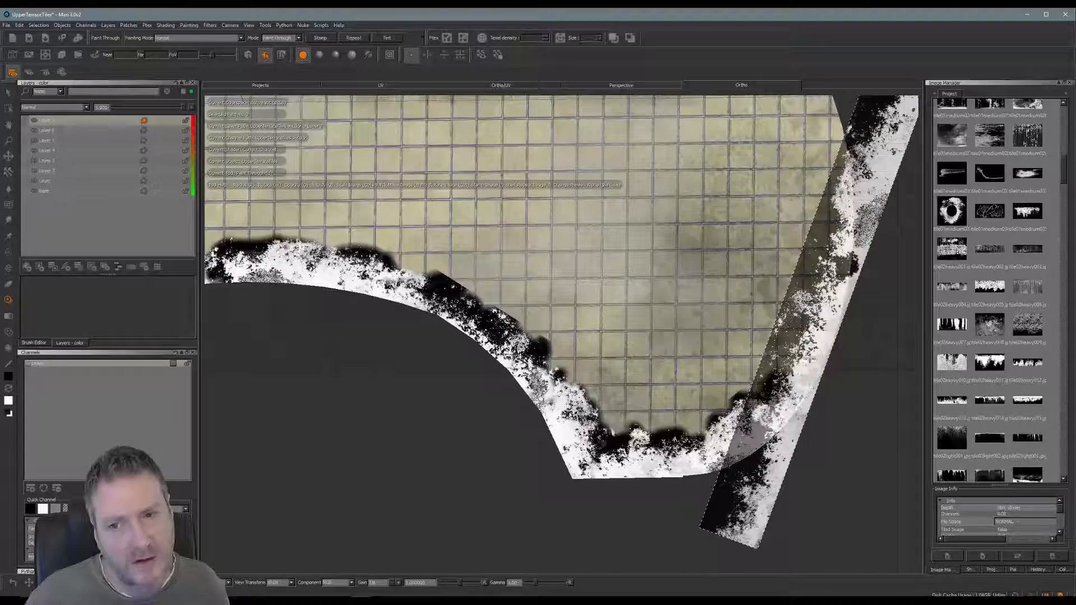
drag(811, 357, 802, 369)
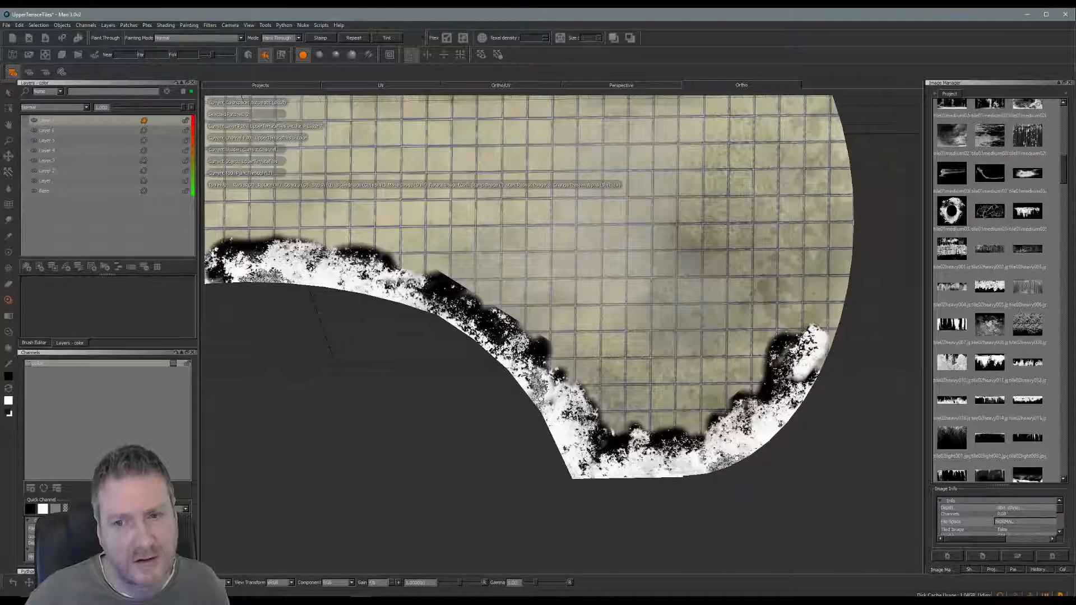
mouse_move(808, 335)
mouse_down()
mouse_move(812, 295)
mouse_move(816, 310)
mouse_move(840, 274)
mouse_move(831, 266)
mouse_move(807, 279)
mouse_move(840, 262)
mouse_move(817, 321)
mouse_up()
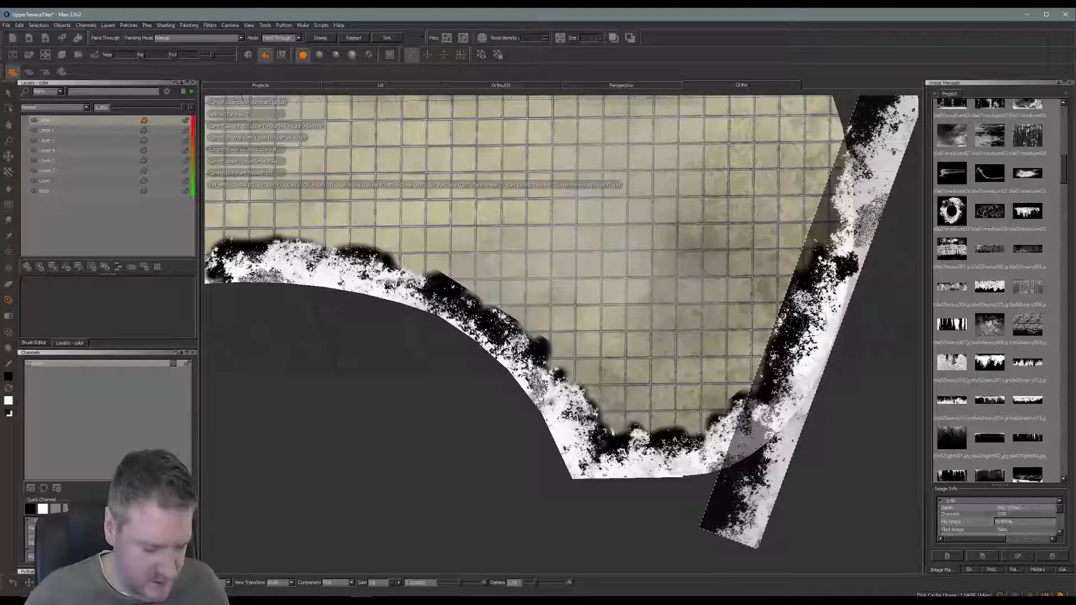
Step: Stand the grunge strip upright against the right lobe's outermost edge and paint the border up along it, repositioning the strip as needed
alt+middle_drag(810, 325, 719, 513)
ctrl+drag(719, 513, 754, 527)
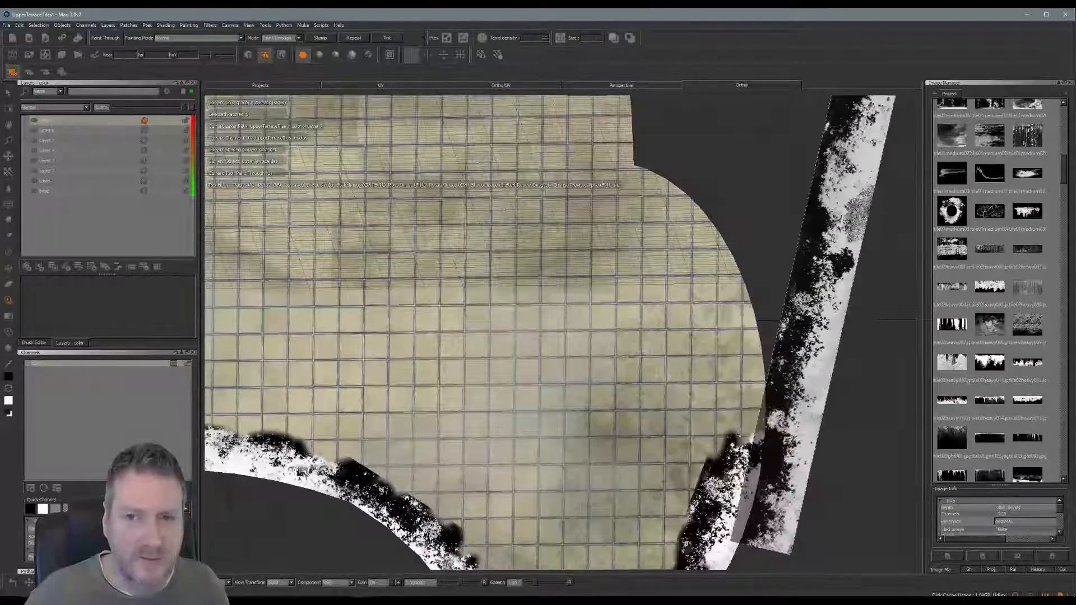
ctrl+drag(837, 217, 819, 215)
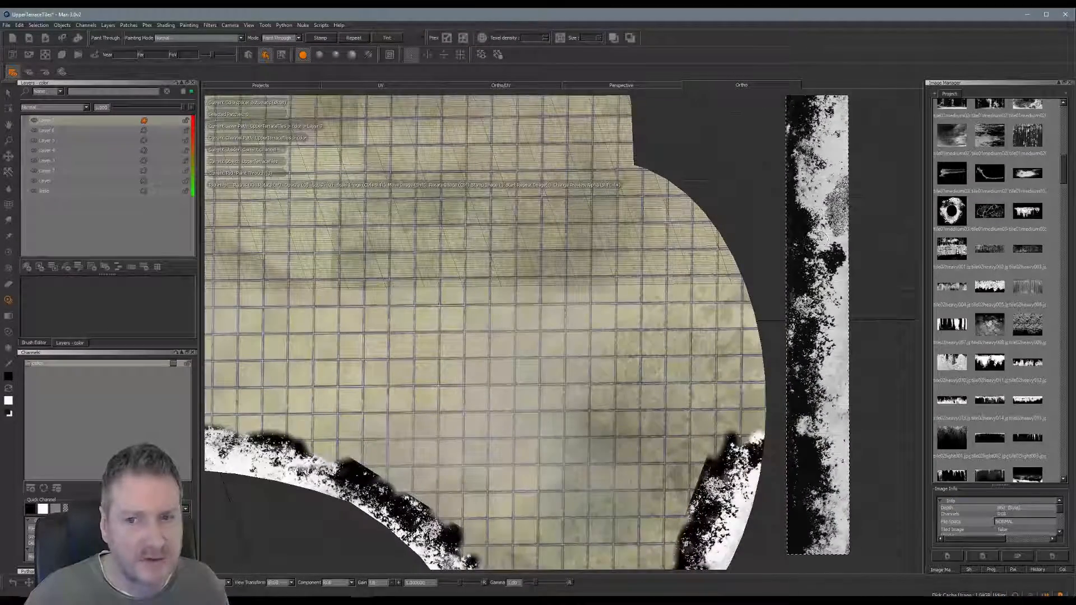
shift+drag(817, 319, 735, 402)
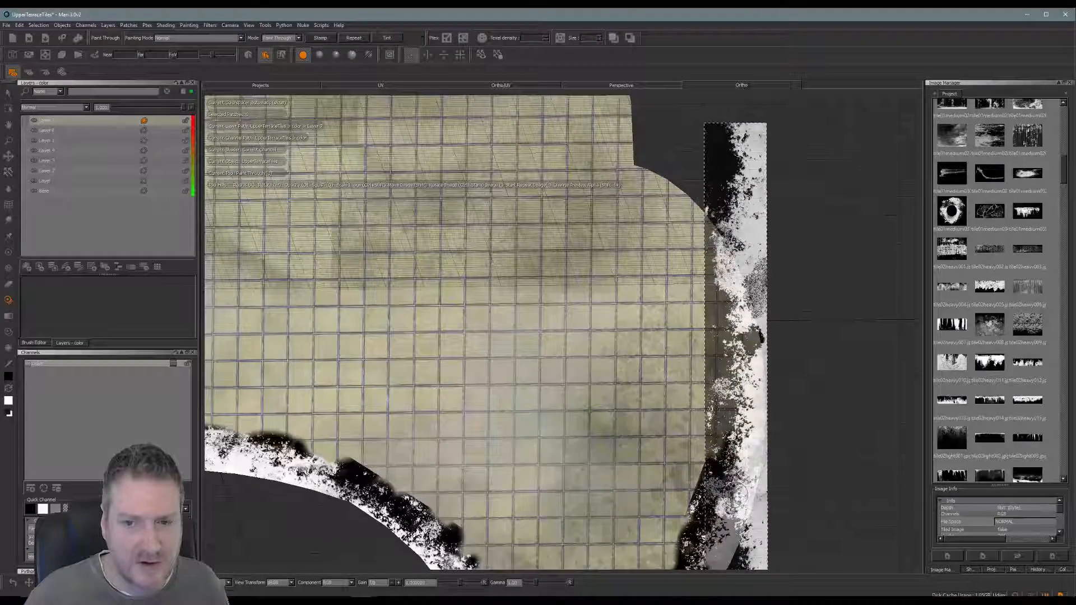
drag(738, 496, 747, 433)
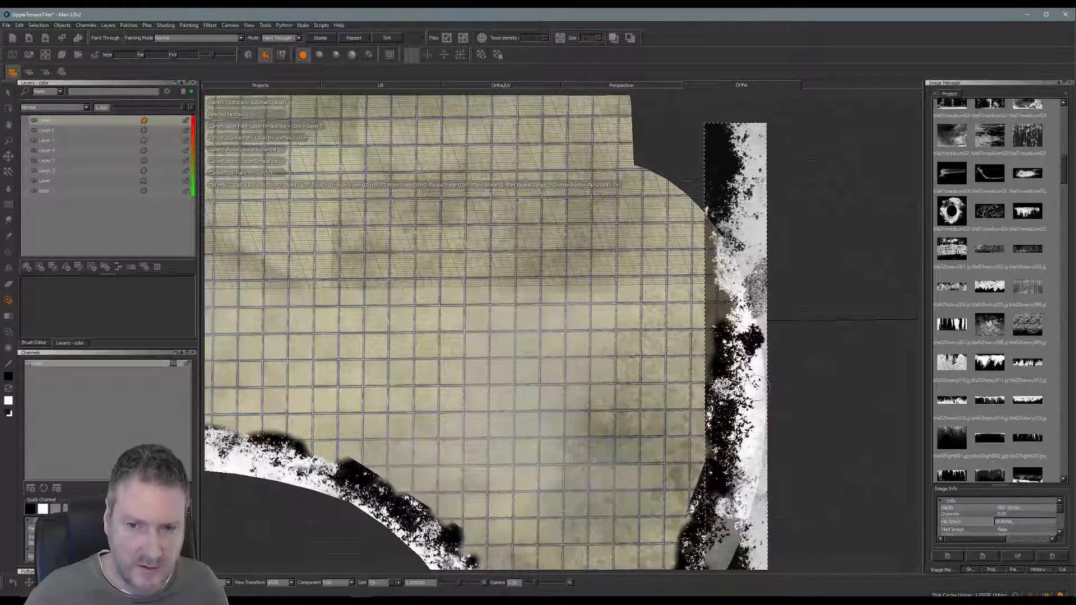
mouse_move(781, 270)
shift+mouse_down()
mouse_move(808, 376)
mouse_move(750, 384)
mouse_move(770, 377)
shift+mouse_up()
drag(756, 307, 753, 321)
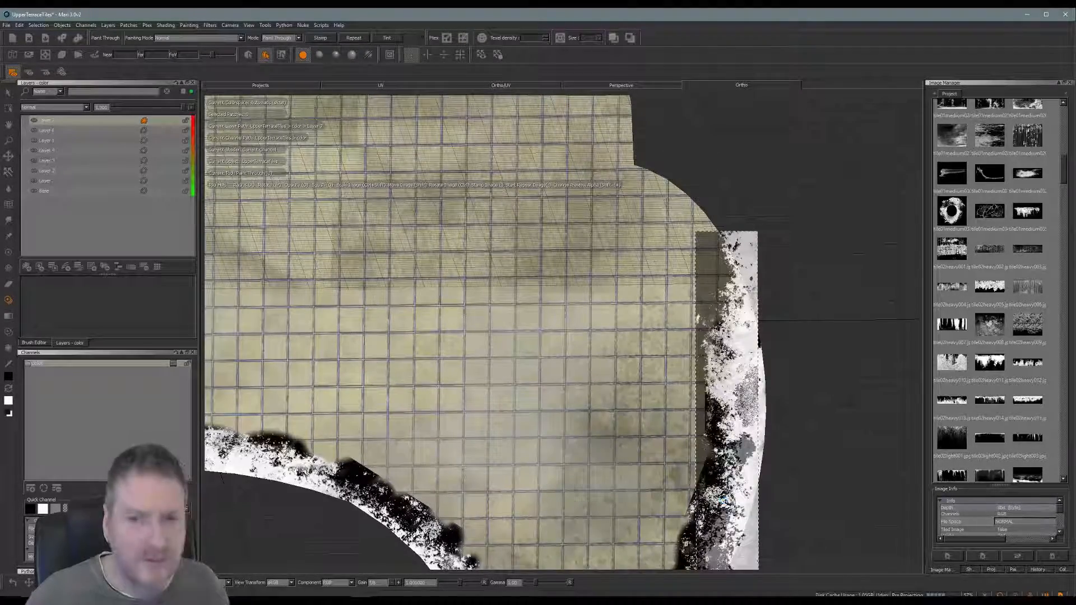
mouse_move(752, 401)
mouse_down()
mouse_move(755, 412)
mouse_move(735, 315)
mouse_up()
Step: Lean the grunge strip inward over the right lobe's upper curve and paint the border up to the notch below the dome
ctrl+drag(722, 260, 658, 288)
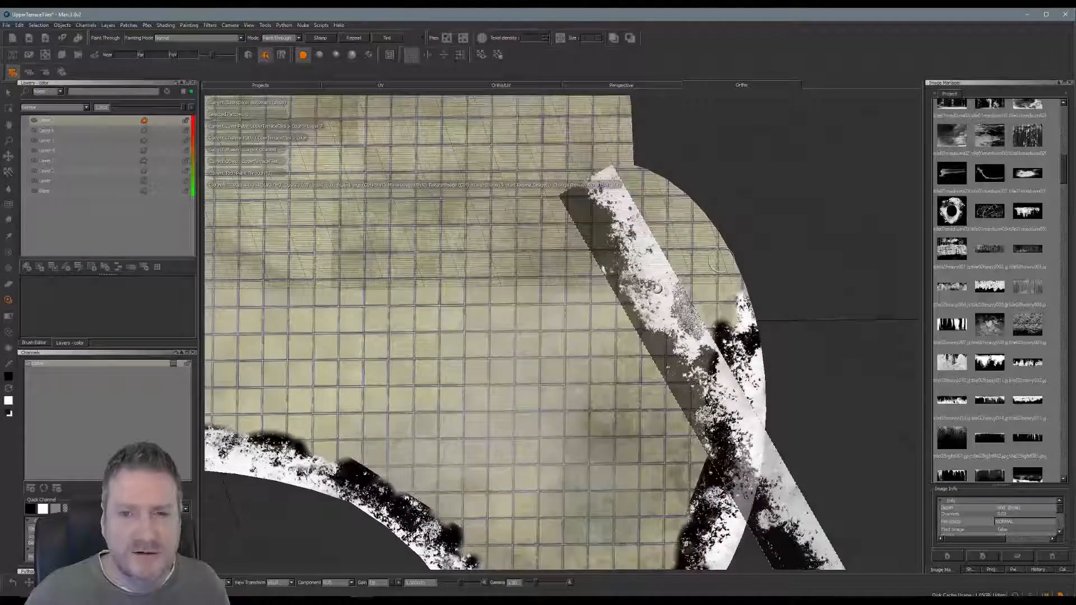
shift+drag(617, 185, 676, 162)
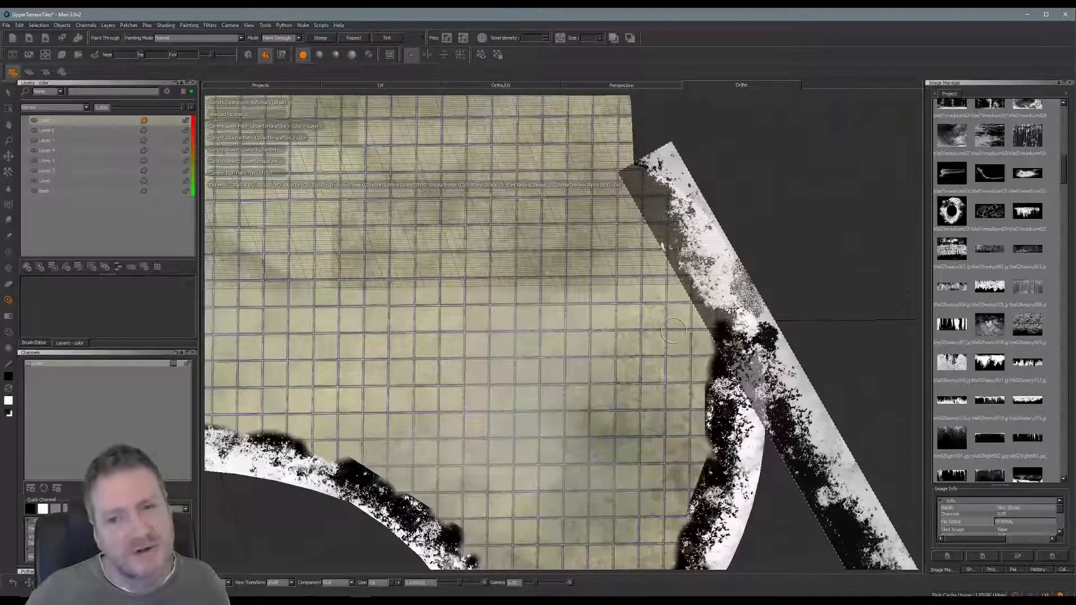
mouse_move(750, 330)
mouse_down()
mouse_move(720, 297)
mouse_move(731, 272)
mouse_move(651, 179)
mouse_up()
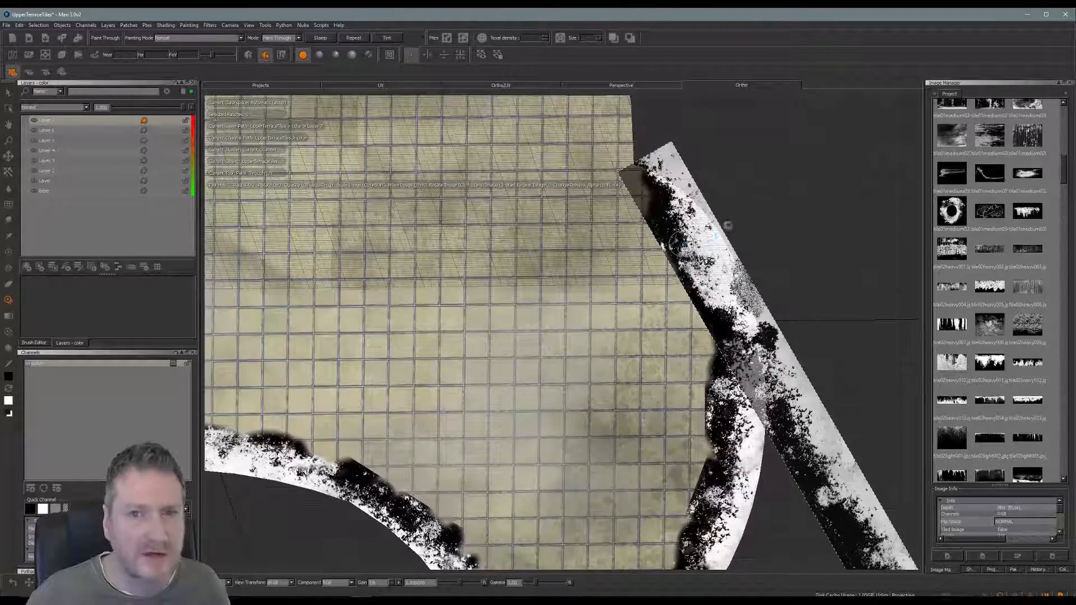
Step: Angle the grunge strip across the notch where the right lobe meets the dome and paint the border into the inner corner
alt+middle_drag(737, 187, 752, 346)
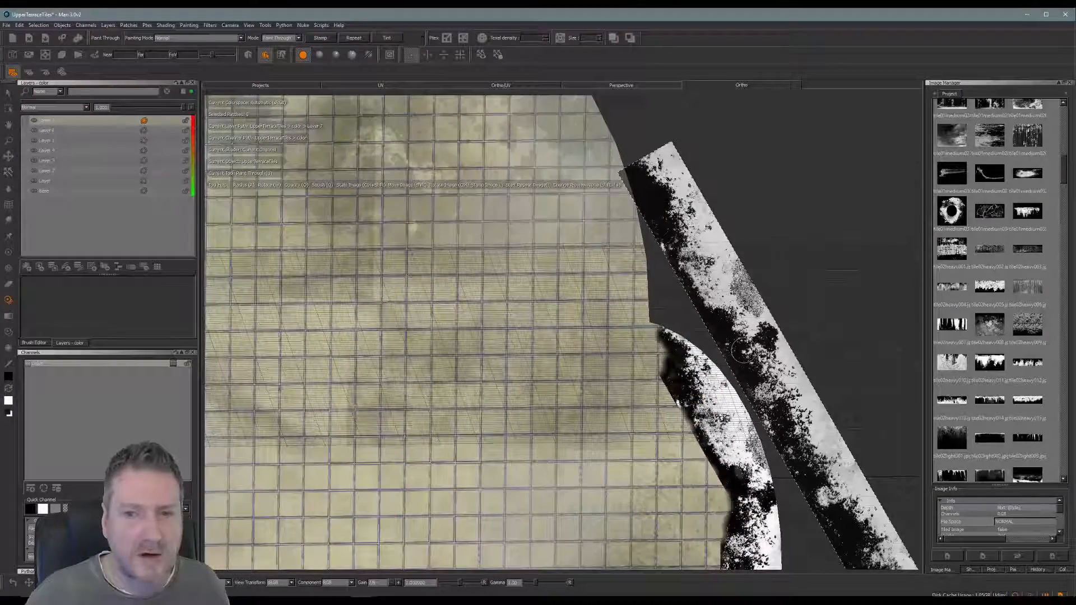
mouse_move(745, 351)
shift+mouse_down()
mouse_move(664, 362)
mouse_move(656, 378)
shift+mouse_up()
mouse_move(635, 309)
ctrl+mouse_down()
mouse_move(667, 297)
mouse_move(630, 194)
mouse_move(627, 113)
mouse_move(606, 114)
ctrl+mouse_up()
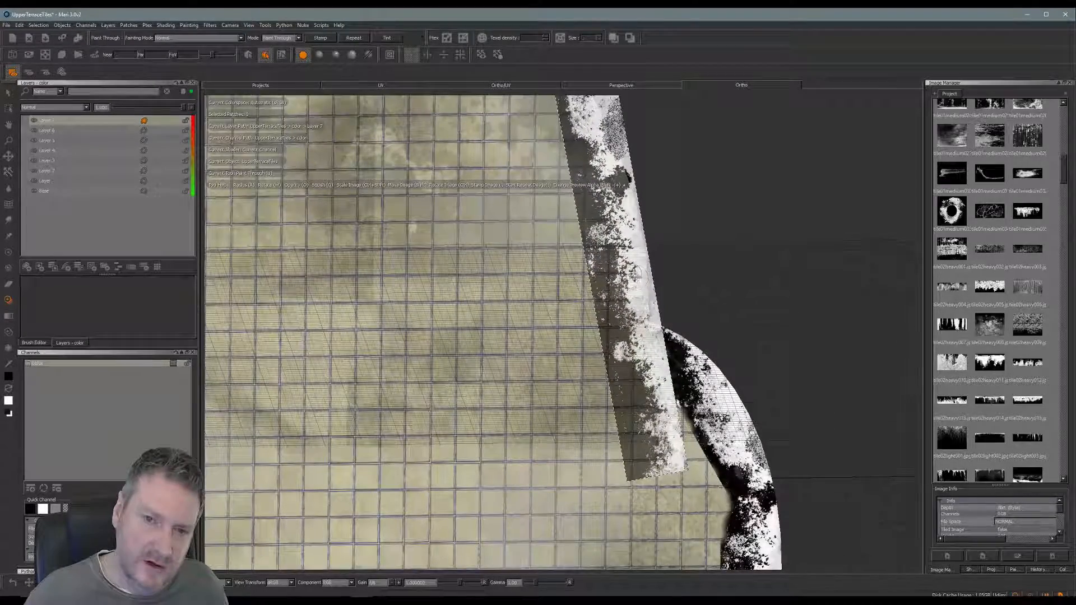
ctrl+drag(624, 271, 662, 293)
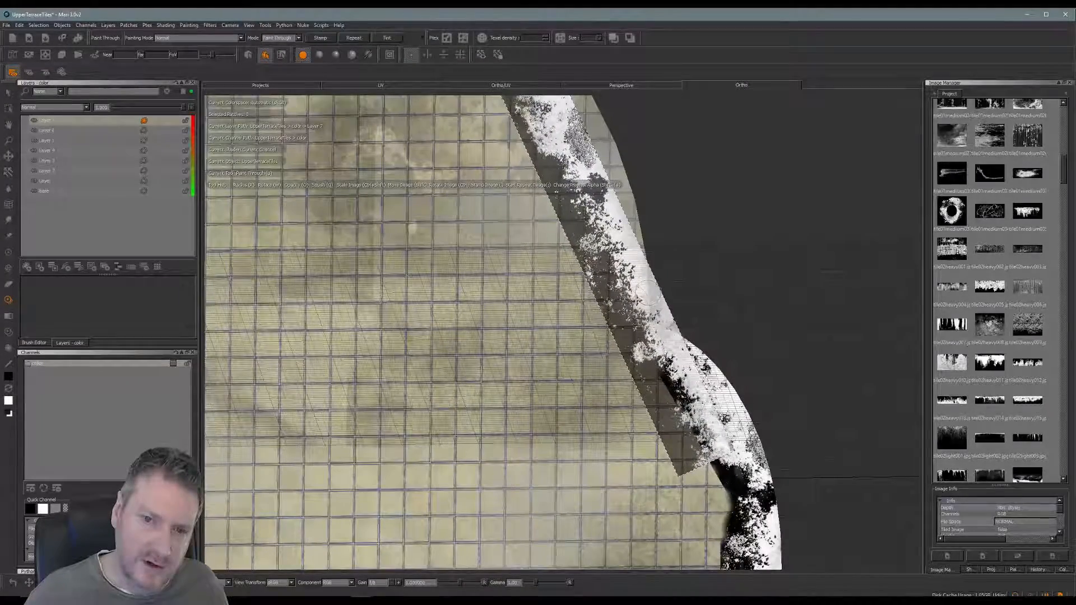
drag(657, 337, 642, 338)
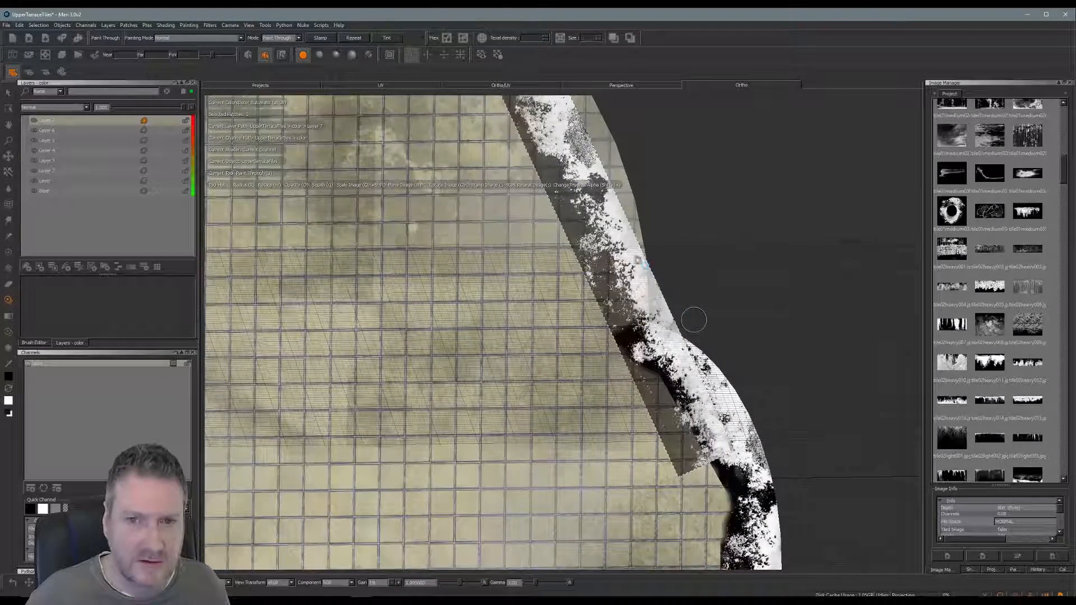
mouse_move(612, 249)
ctrl+mouse_down()
mouse_move(631, 248)
mouse_move(614, 247)
mouse_move(609, 310)
ctrl+mouse_up()
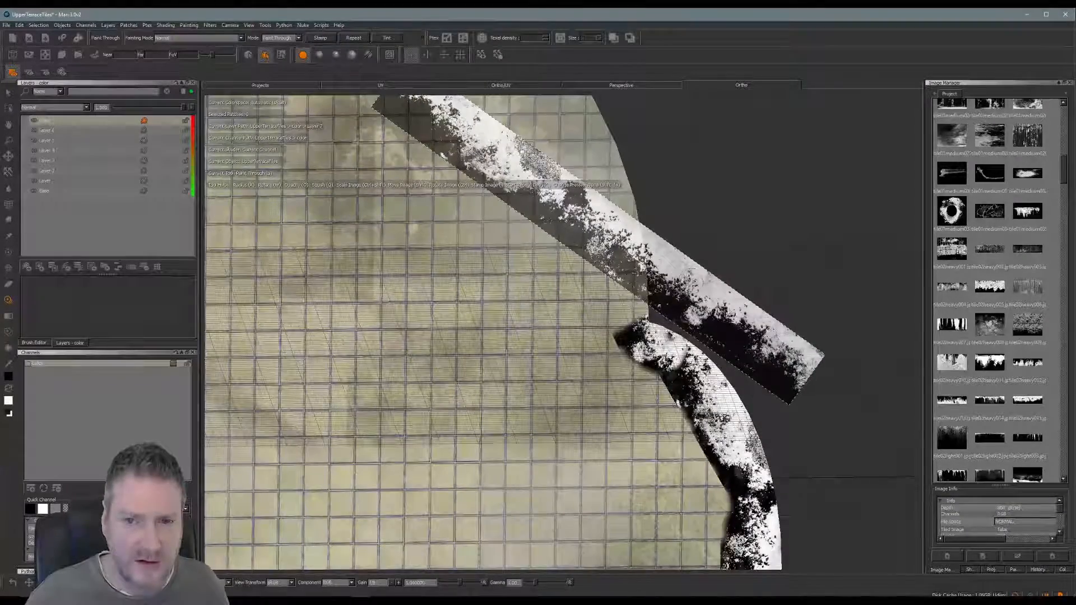
mouse_move(692, 285)
shift+mouse_down()
mouse_move(671, 326)
mouse_move(686, 345)
mouse_move(770, 349)
shift+mouse_up()
drag(688, 377, 670, 335)
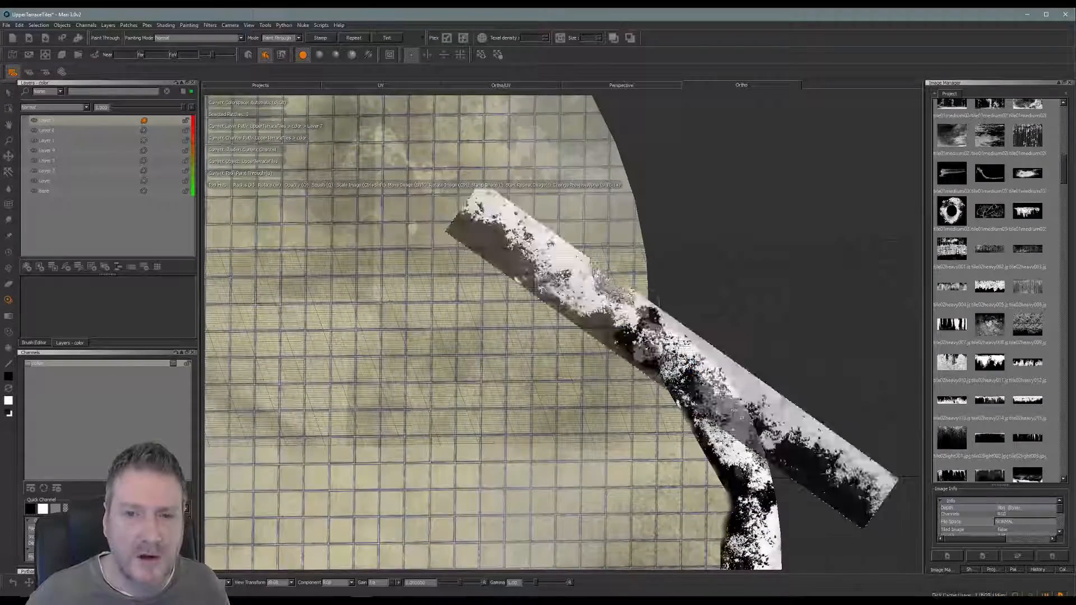
Step: Steepen the grunge strip along the dome's lower right edge, undo the last action and paint the border up from the notch
mouse_move(693, 359)
ctrl+mouse_down()
mouse_move(570, 289)
mouse_move(585, 297)
ctrl+mouse_up()
shift+drag(695, 306, 661, 325)
key(ctrl+z)
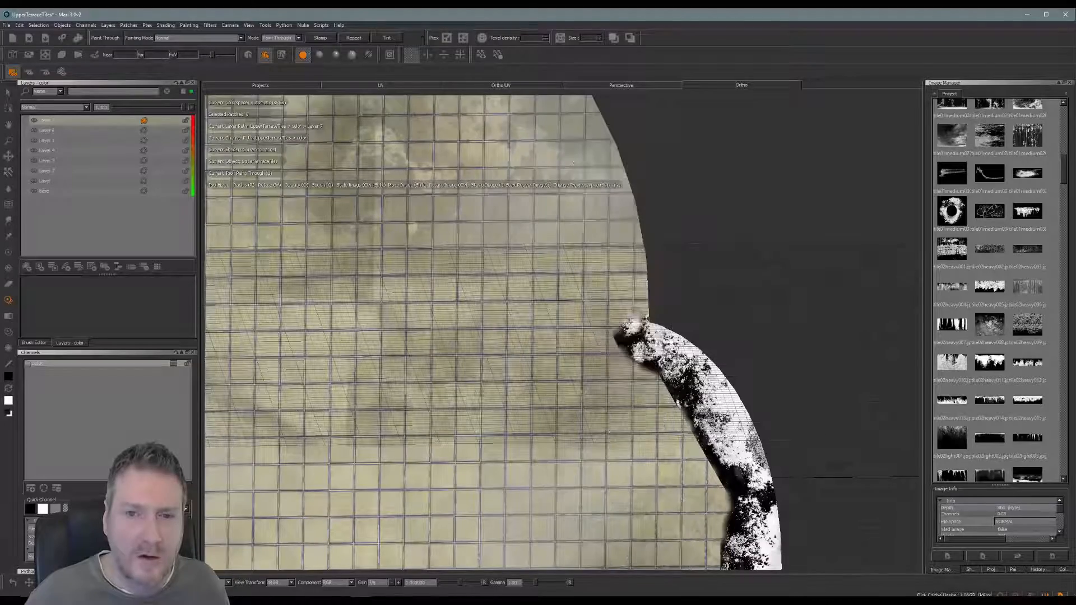
mouse_move(644, 297)
mouse_down()
mouse_move(612, 278)
mouse_move(624, 250)
mouse_move(618, 194)
mouse_up()
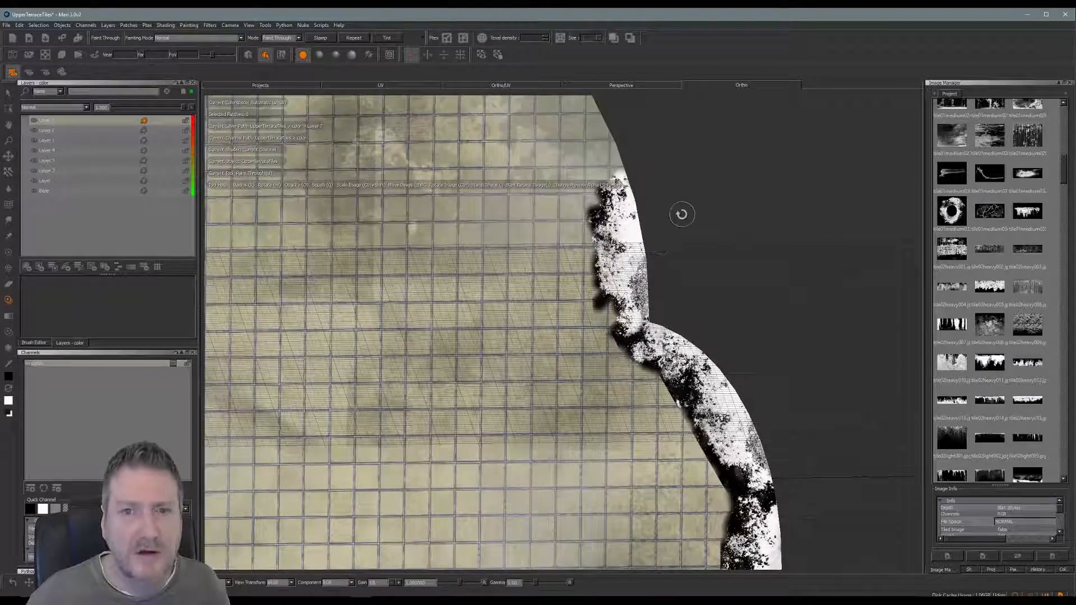
Step: Align the grunge strip with the dome's right flank, paint the border further up the curve and bake
alt+middle_drag(680, 214, 763, 410)
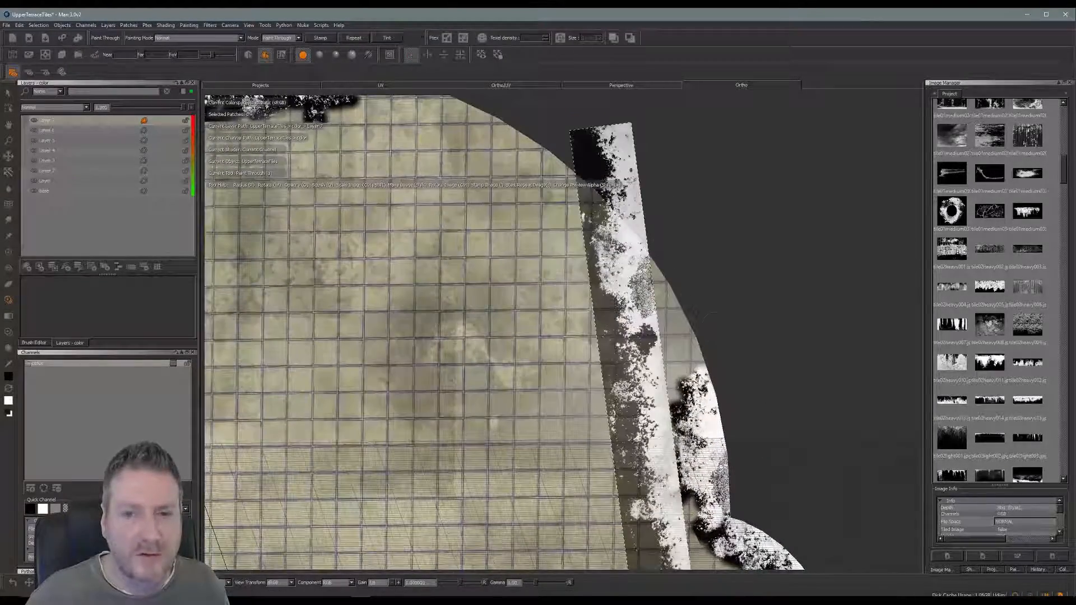
mouse_move(633, 283)
ctrl+mouse_down()
mouse_move(621, 429)
mouse_move(650, 328)
mouse_move(647, 277)
mouse_move(701, 342)
ctrl+mouse_up()
drag(698, 387, 681, 357)
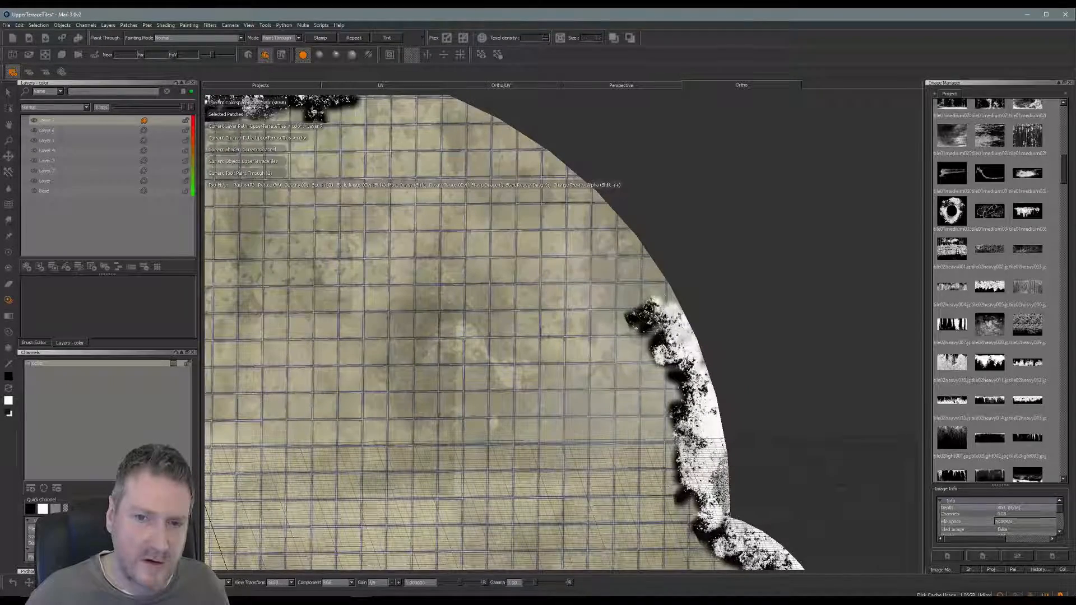
drag(644, 308, 641, 273)
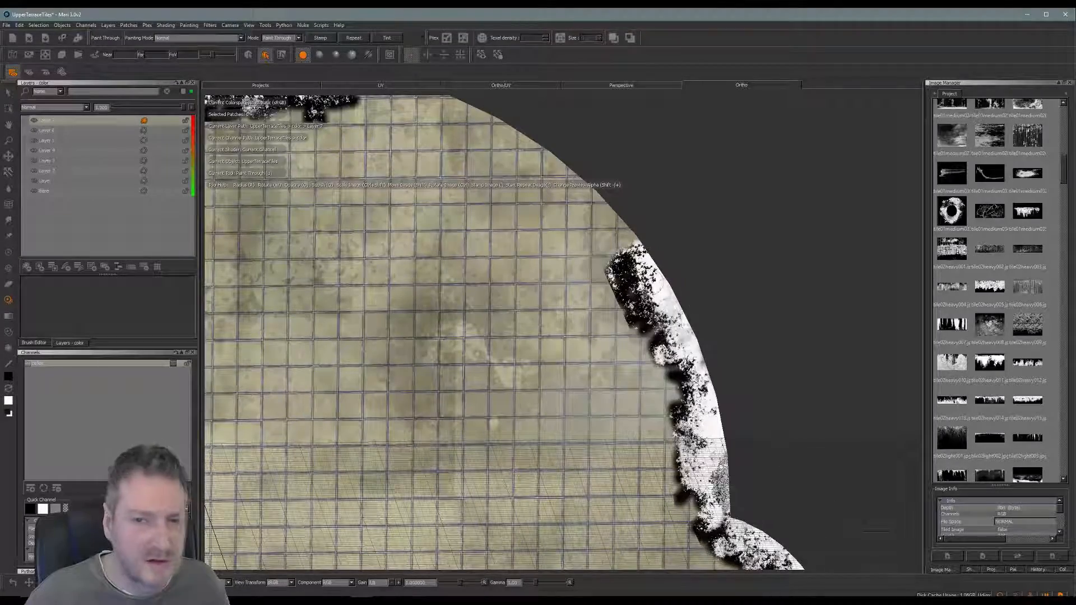
key(b)
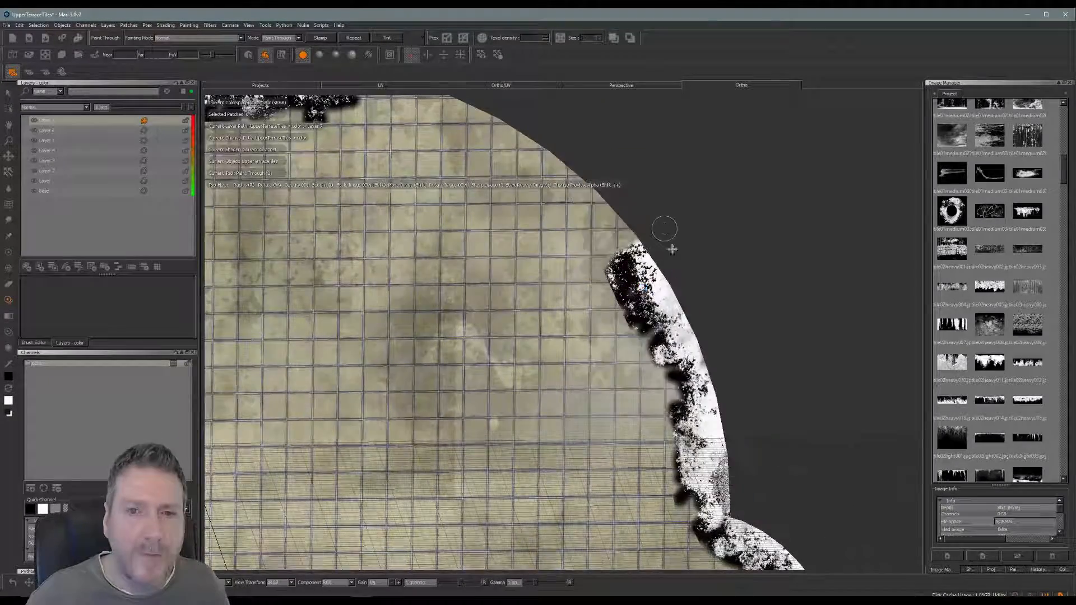
Step: Rotate the grunge strip diagonally over the dome's upper right shoulder and paint the border around it
mouse_move(672, 249)
alt+middle_down()
mouse_move(735, 325)
mouse_move(744, 313)
alt+middle_up()
mouse_move(652, 284)
ctrl+mouse_down()
mouse_move(669, 264)
mouse_move(740, 381)
ctrl+mouse_up()
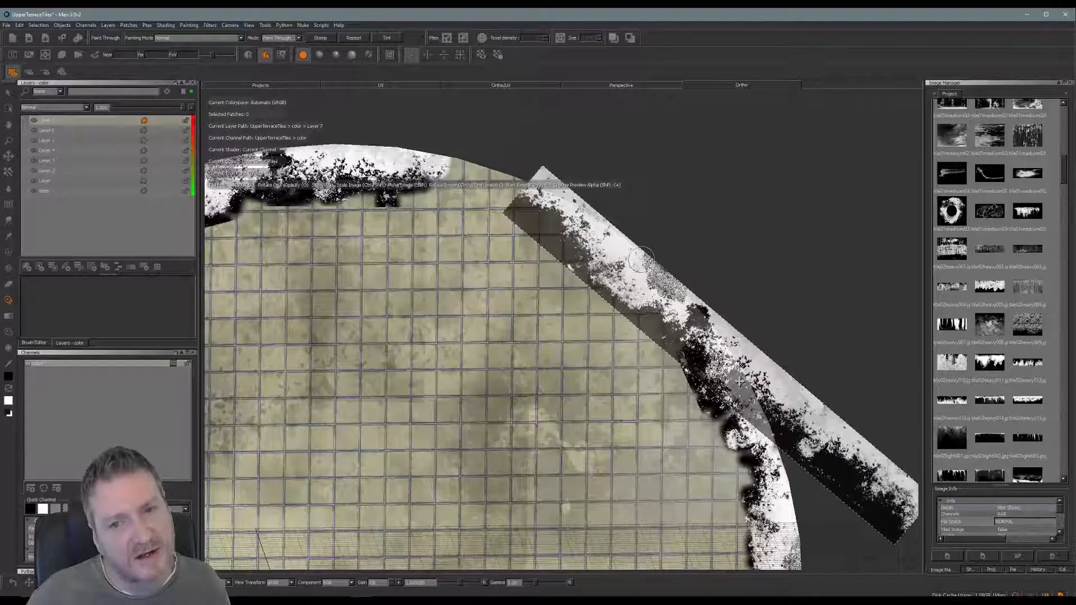
mouse_move(708, 343)
mouse_down()
mouse_move(693, 330)
mouse_move(671, 343)
mouse_up()
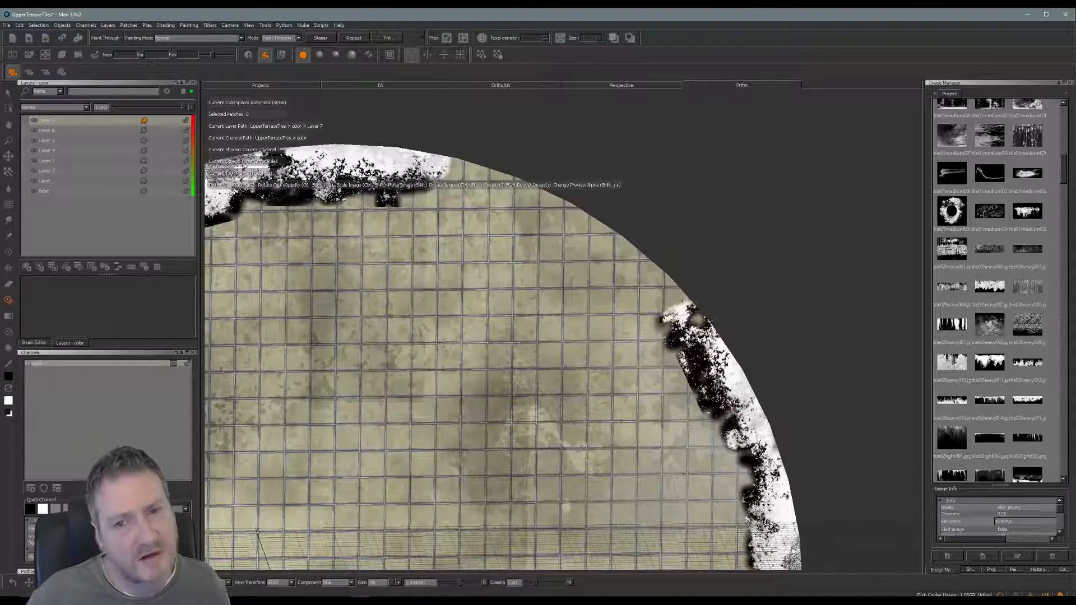
mouse_move(682, 298)
mouse_down()
mouse_move(653, 312)
mouse_move(608, 294)
mouse_move(629, 258)
mouse_move(576, 260)
mouse_move(553, 208)
mouse_move(539, 227)
mouse_move(590, 231)
mouse_move(539, 207)
mouse_move(723, 256)
mouse_up()
Step: Flatten the grunge strip's slope near the dome's crown and paint the remaining gap to join the border already along the top
mouse_move(695, 336)
ctrl+mouse_down()
mouse_move(709, 329)
mouse_move(698, 337)
mouse_move(542, 232)
mouse_move(552, 218)
mouse_move(537, 220)
mouse_move(618, 233)
ctrl+mouse_up()
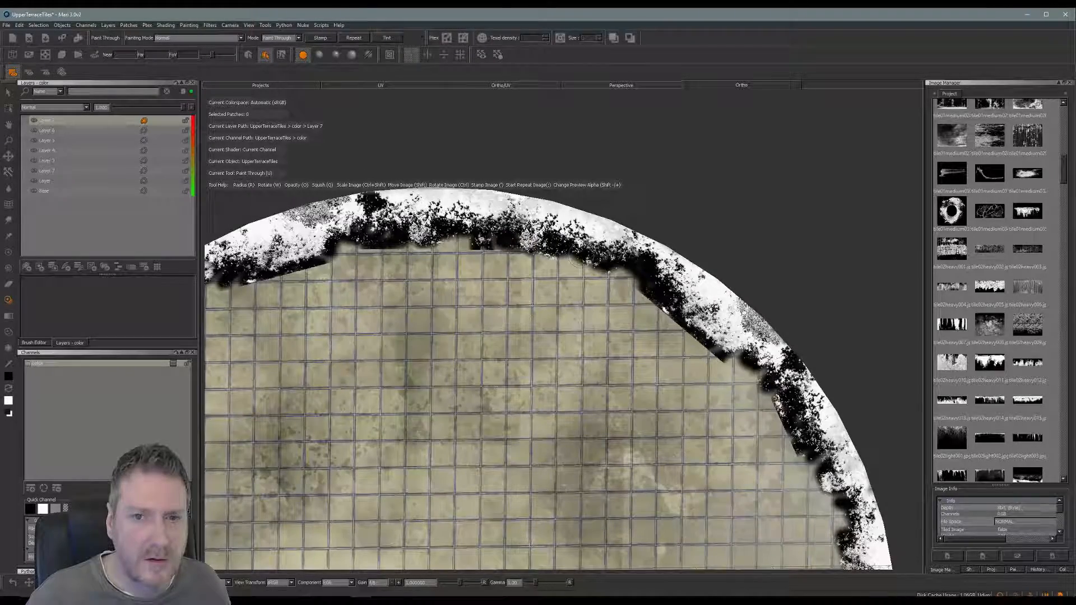
drag(627, 265, 629, 262)
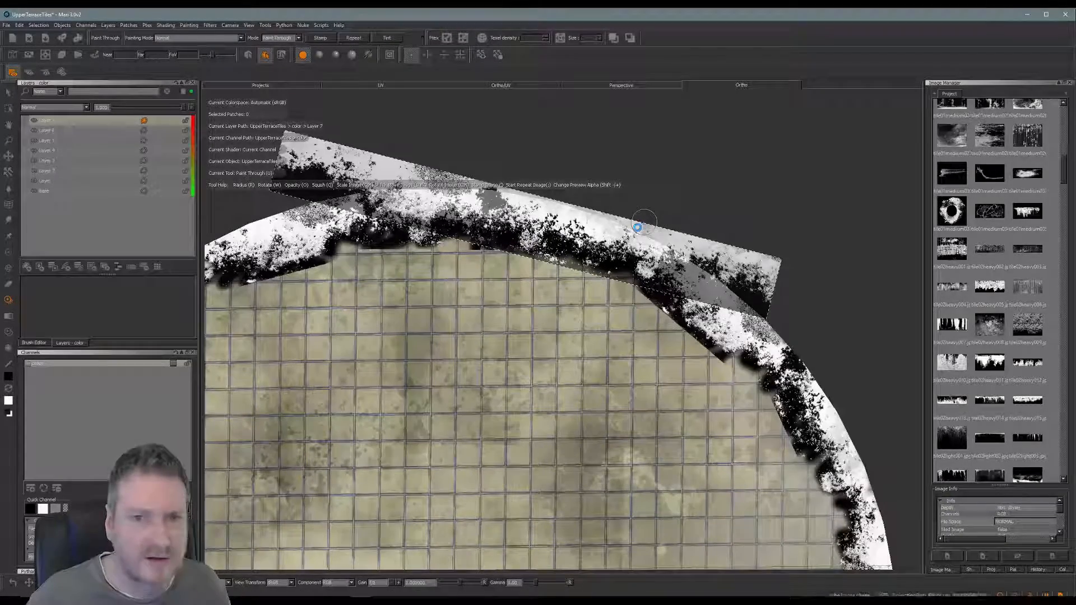
drag(626, 220, 629, 219)
Step: Bring the whole tile shape into view and move the grunge strip off it, clear of the finished border
alt+right_drag(625, 219, 586, 386)
alt+middle_drag(586, 386, 604, 272)
alt+right_drag(604, 272, 494, 274)
alt+middle_drag(493, 274, 508, 239)
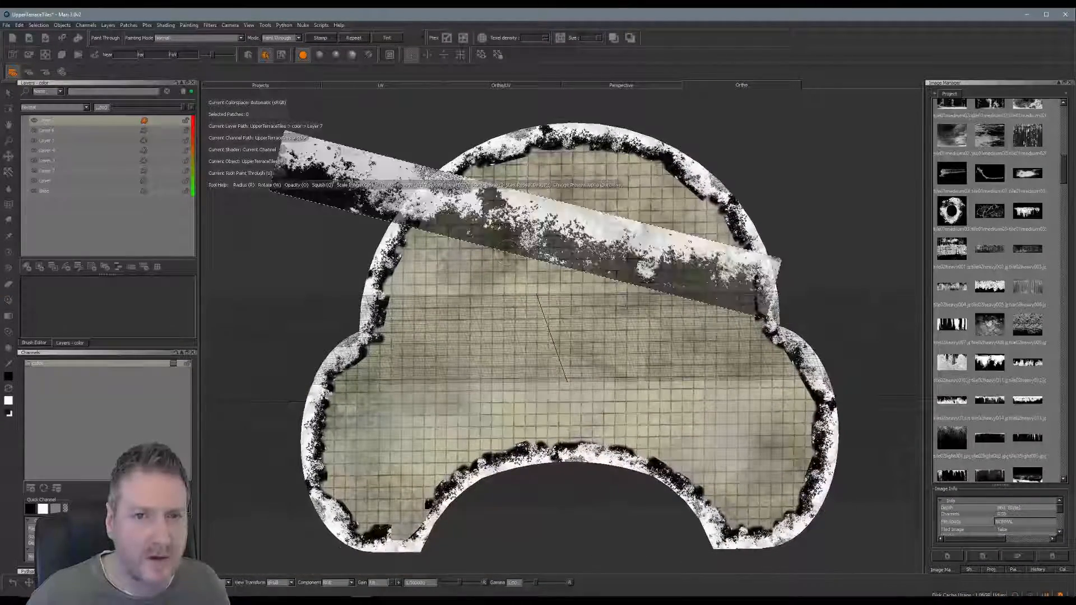
mouse_move(523, 221)
shift+mouse_down()
mouse_move(736, 192)
mouse_move(795, 134)
shift+mouse_up()
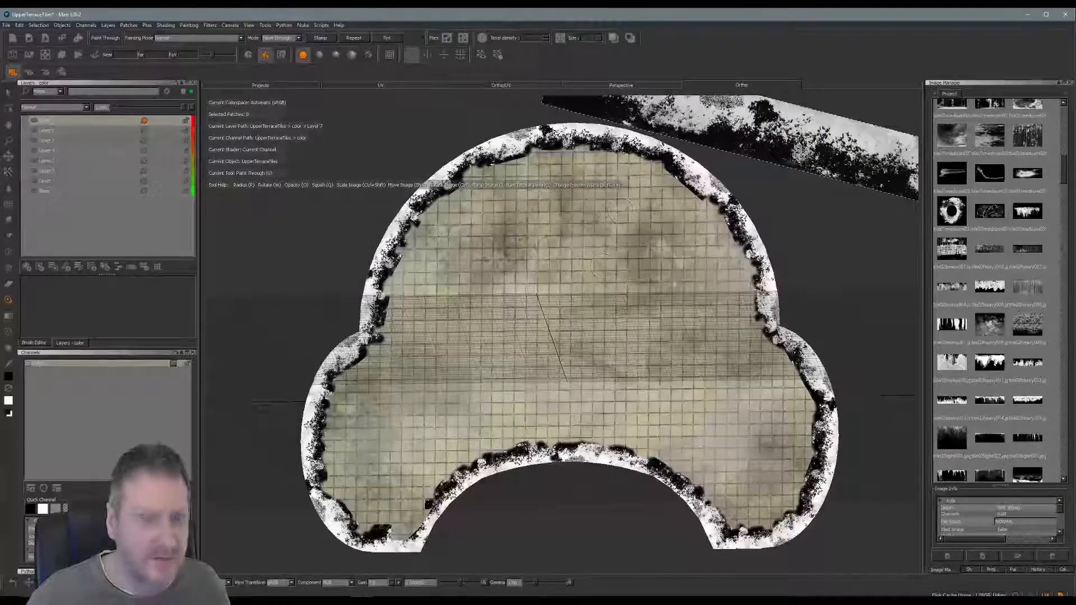
alt+middle_drag(604, 265, 597, 276)
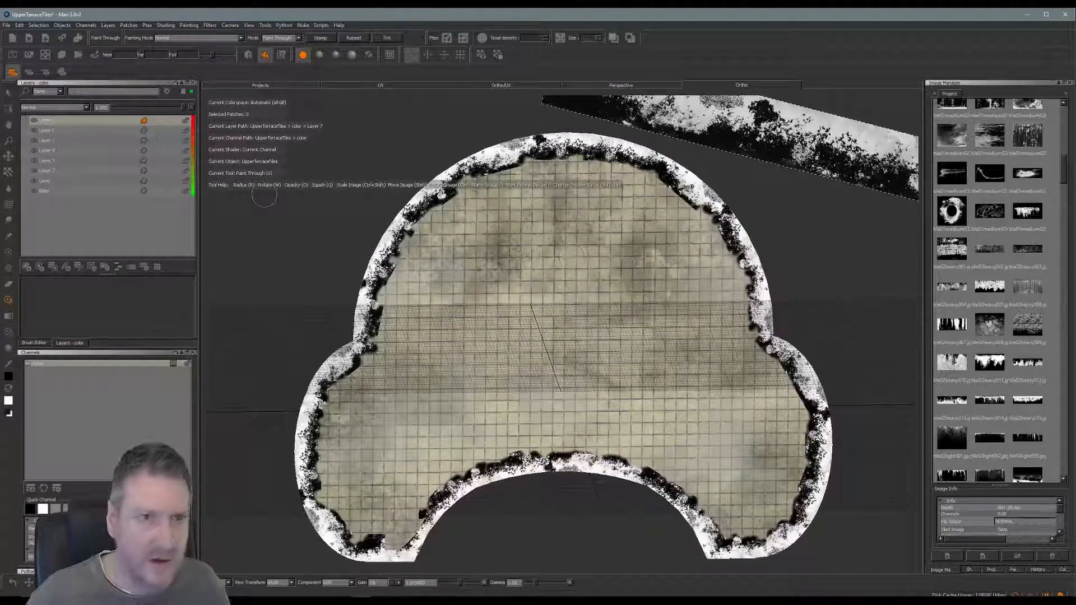
Step: Try the Darken and Add blend modes on the grunge border layer, Layer 7
click(86, 109)
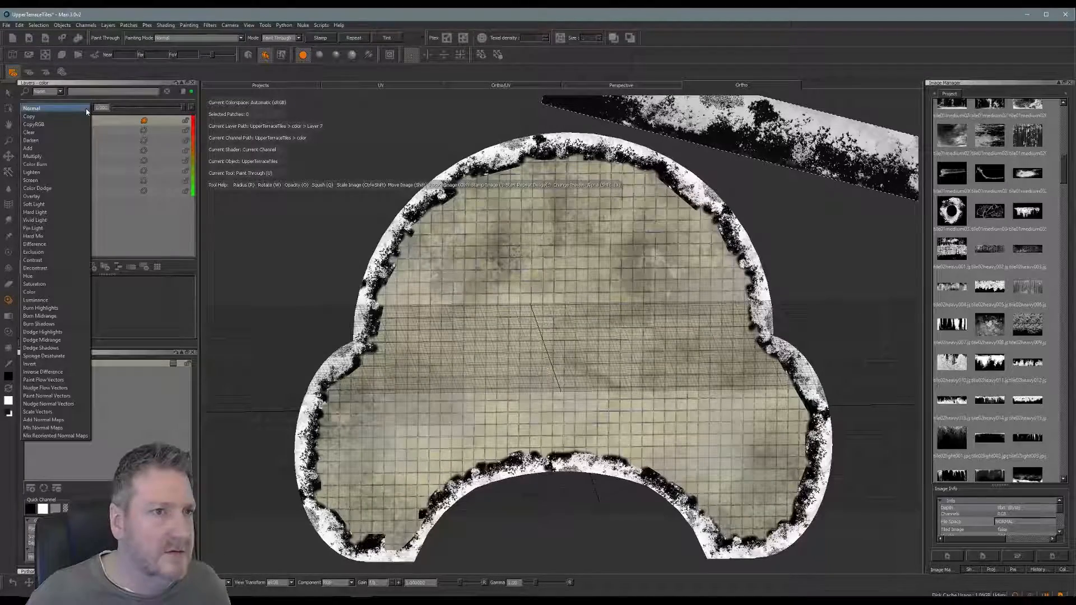
click(38, 144)
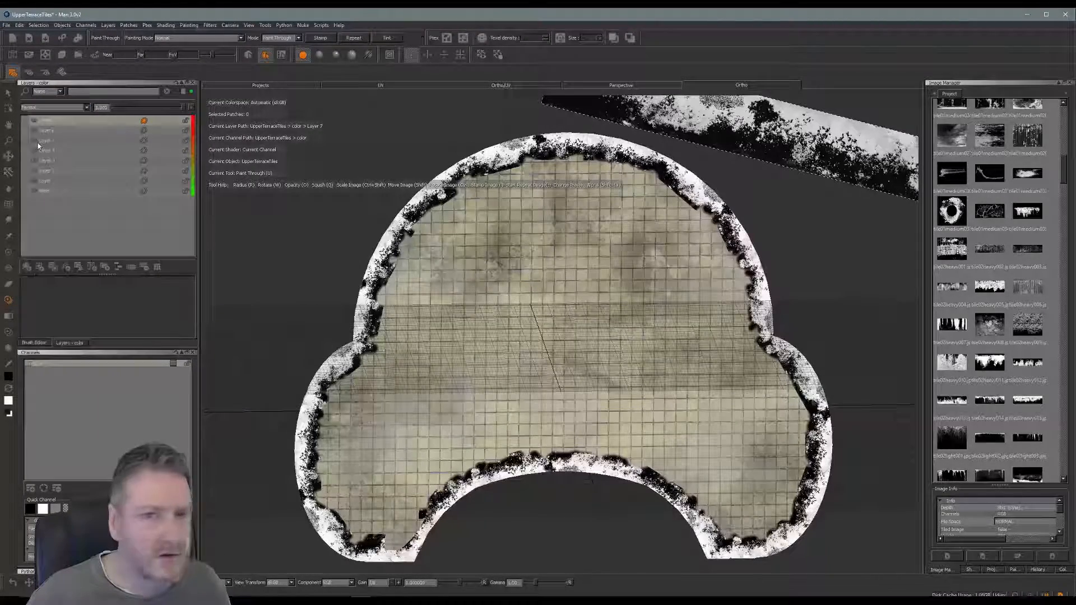
click(85, 112)
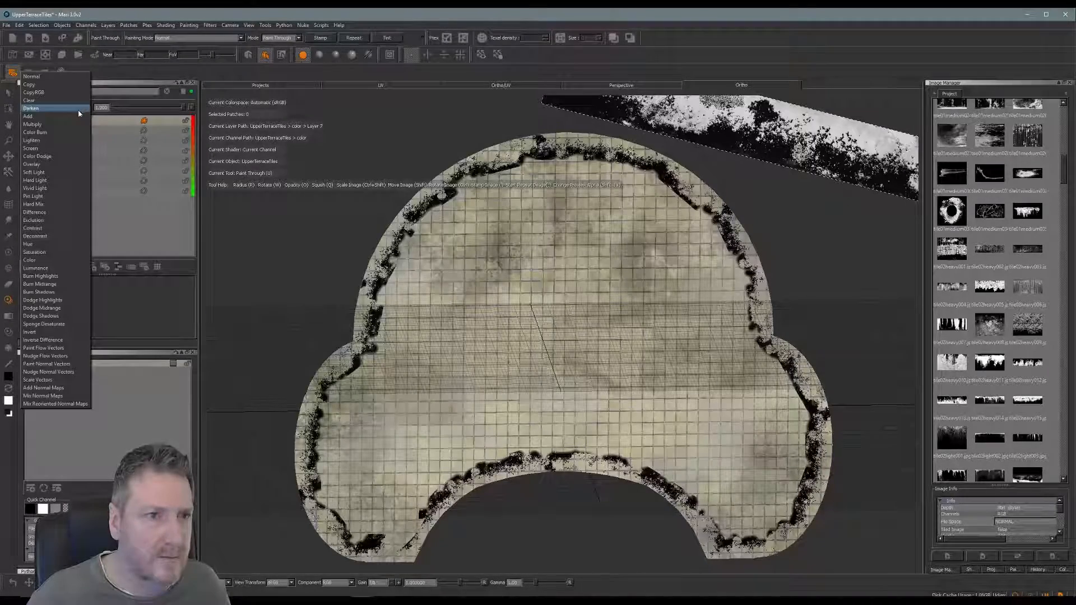
click(68, 116)
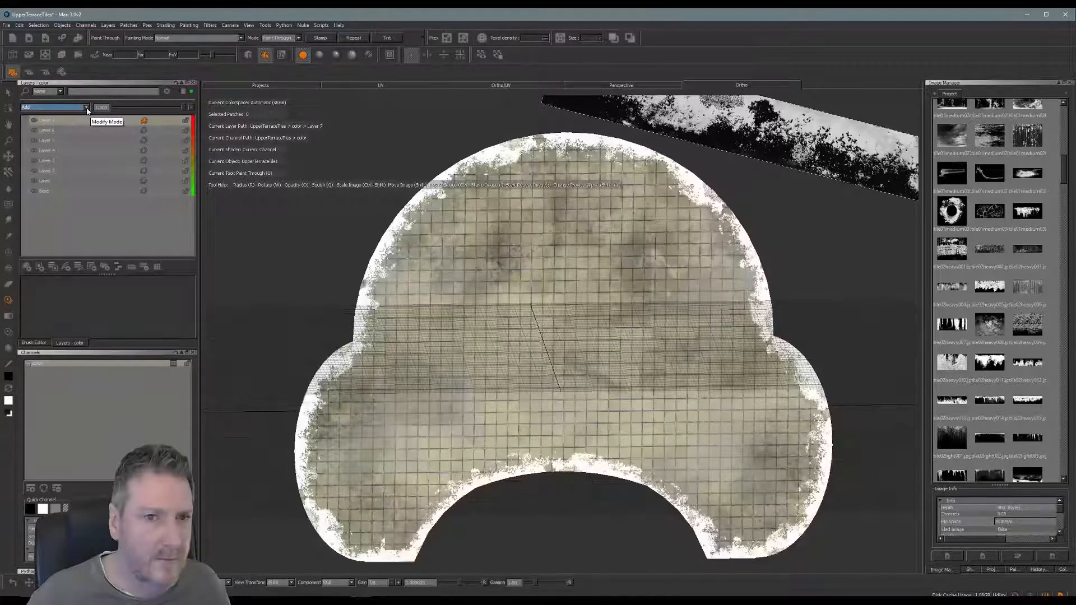
Step: Set the blend mode of the grunge border layer to Multiply
click(87, 111)
click(72, 114)
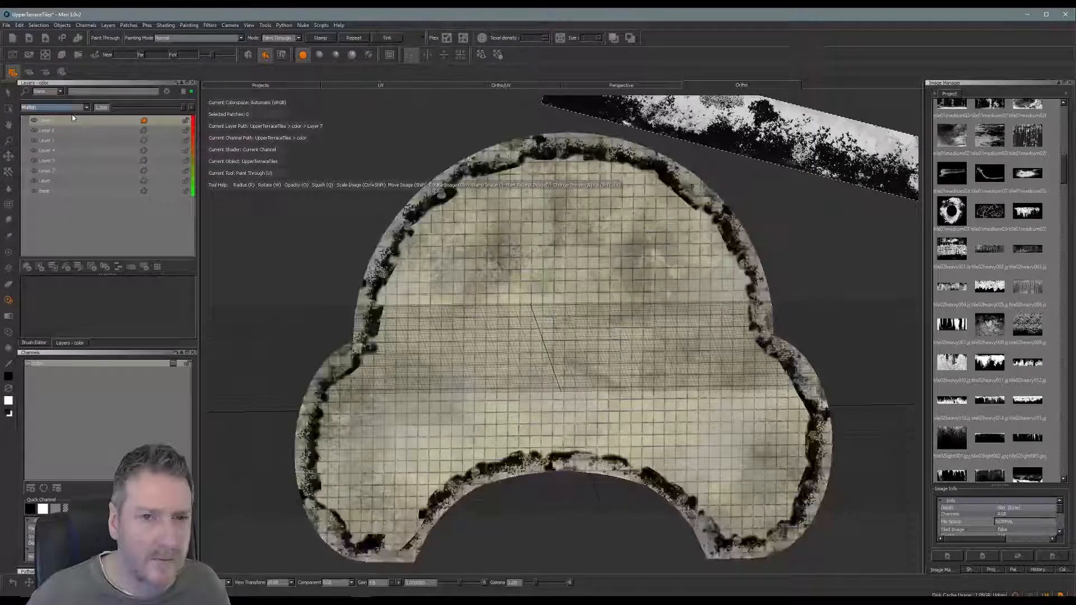
Step: Set the grunge border layer, Layer 7, to Lighten and add an Invert adjustment to its adjustment stack
click(87, 108)
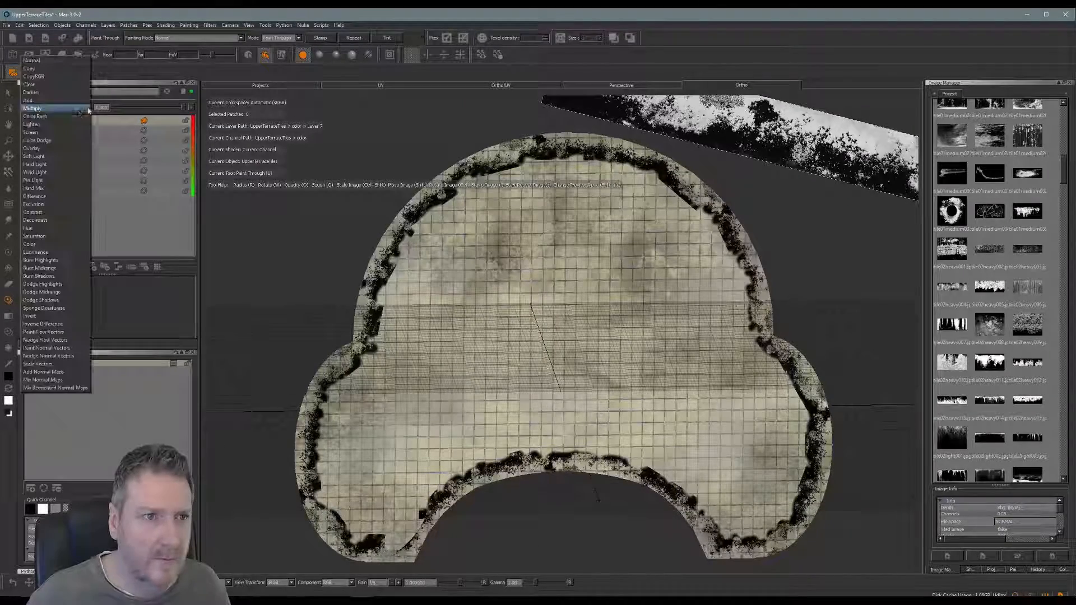
click(59, 124)
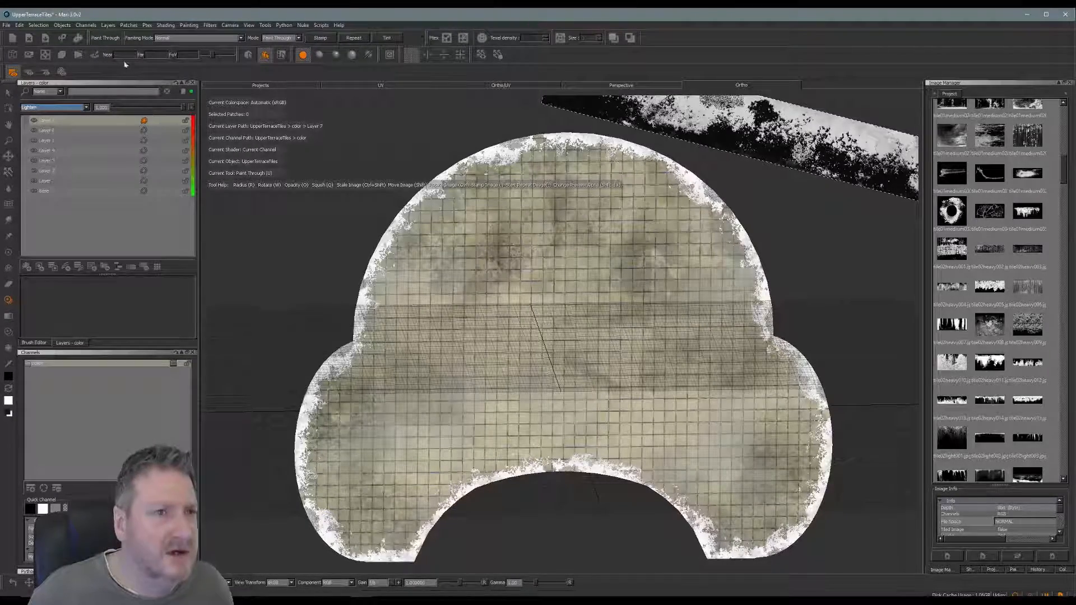
click(91, 121)
right_click(91, 122)
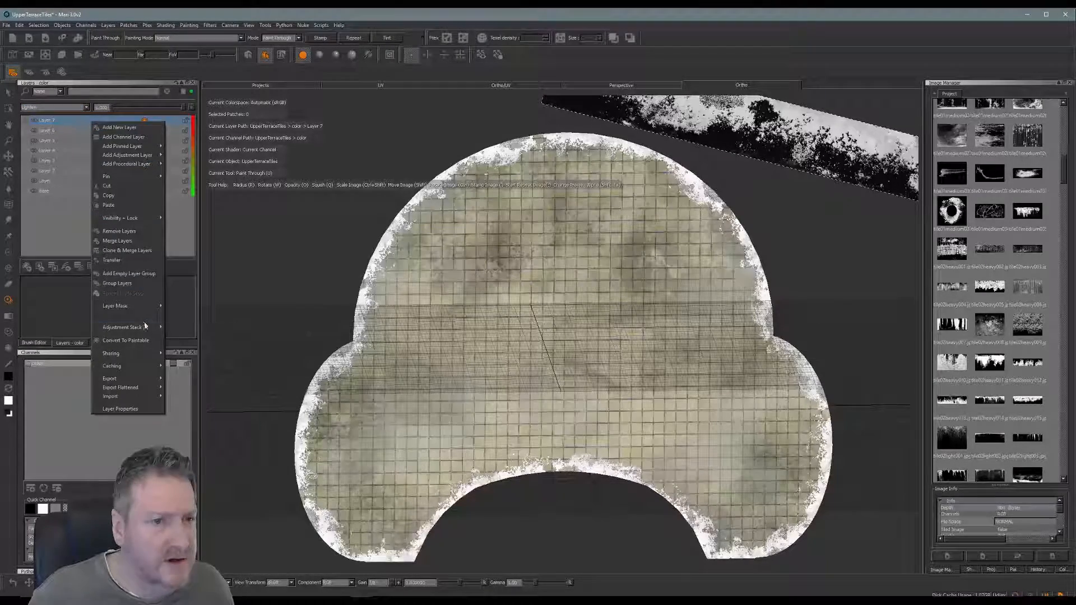
mouse_move(148, 330)
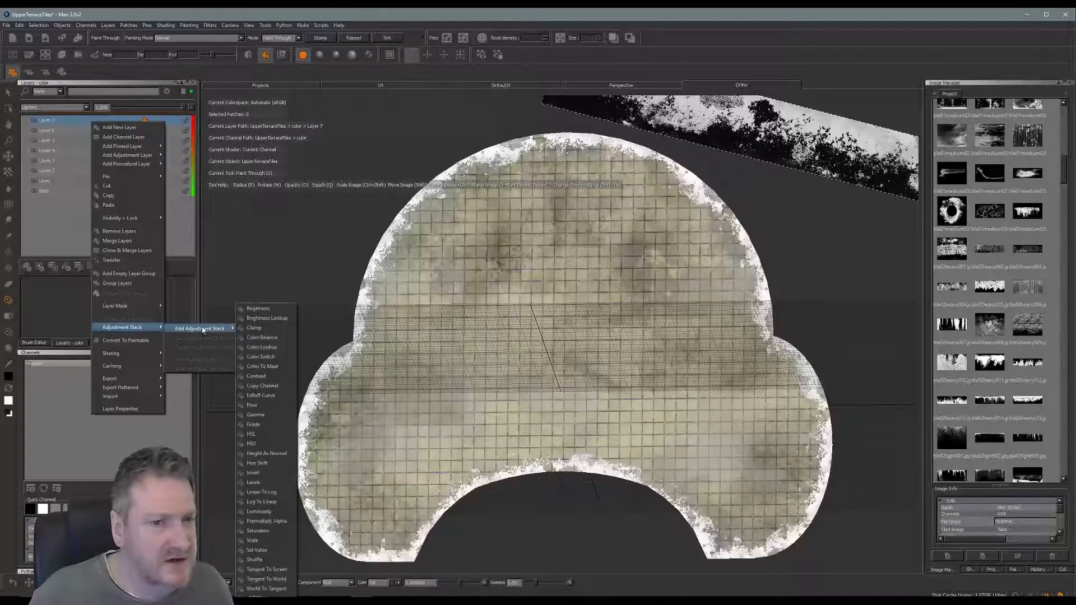
mouse_move(227, 329)
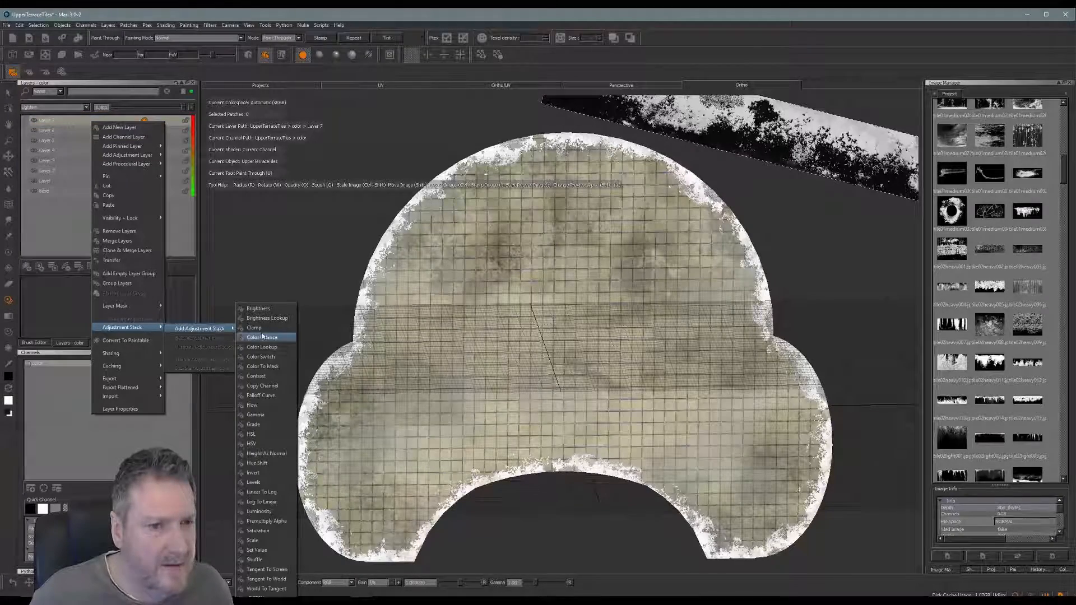
click(256, 474)
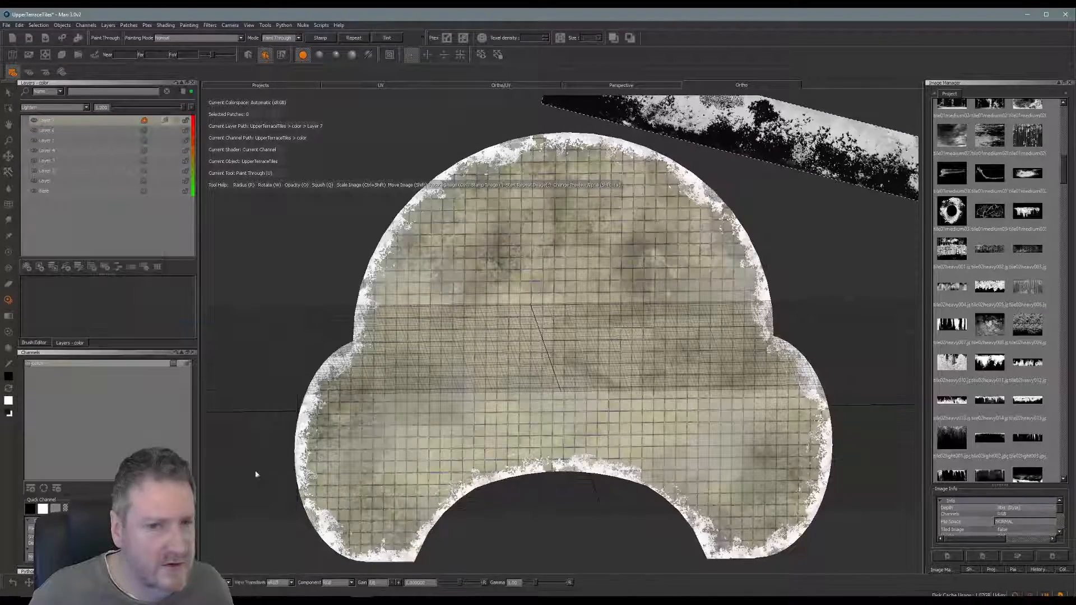
Step: Try Darken on the inverted border layer, set its blend mode to Multiply, and lower its opacity to soften the border
click(85, 107)
click(56, 81)
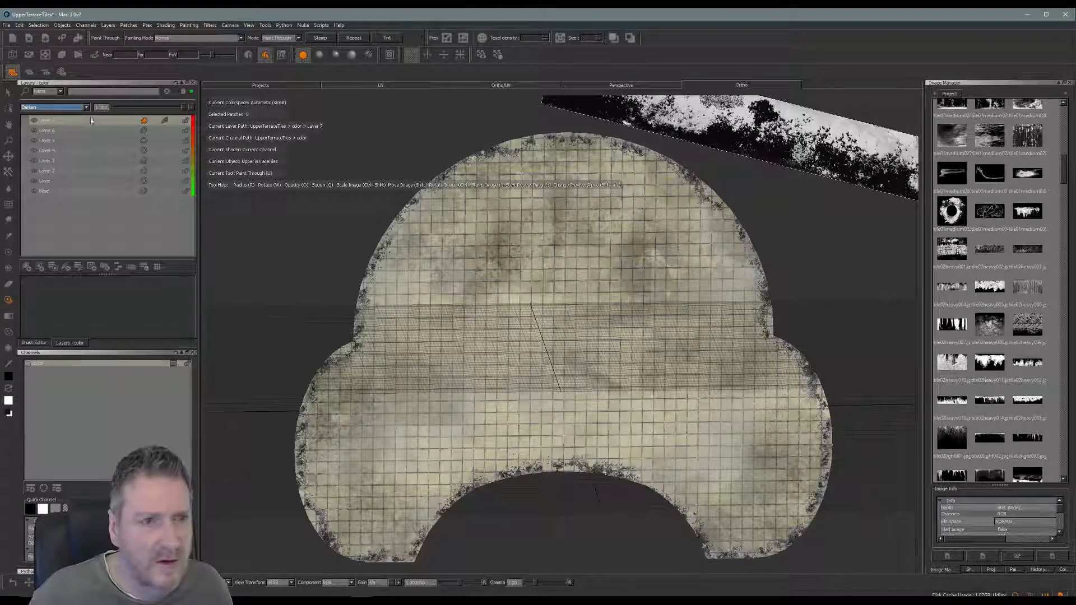
click(82, 107)
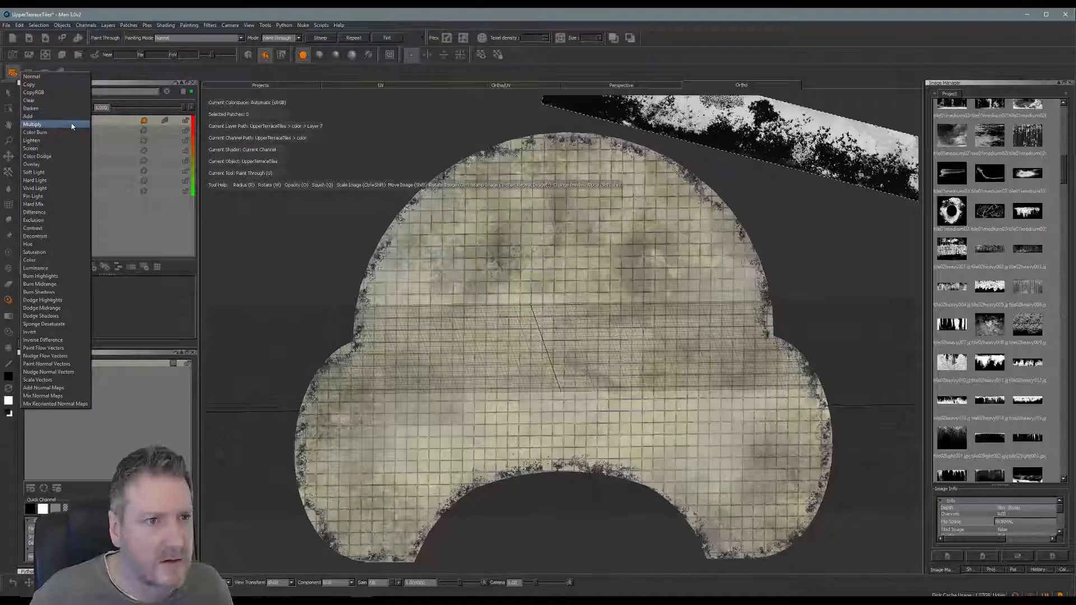
click(72, 124)
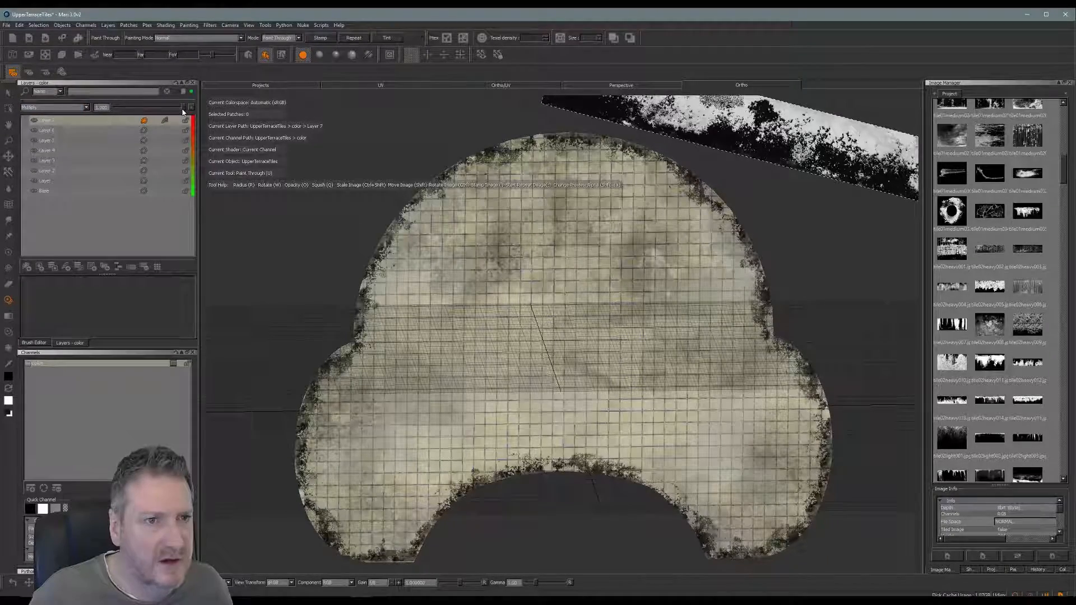
drag(182, 110, 159, 112)
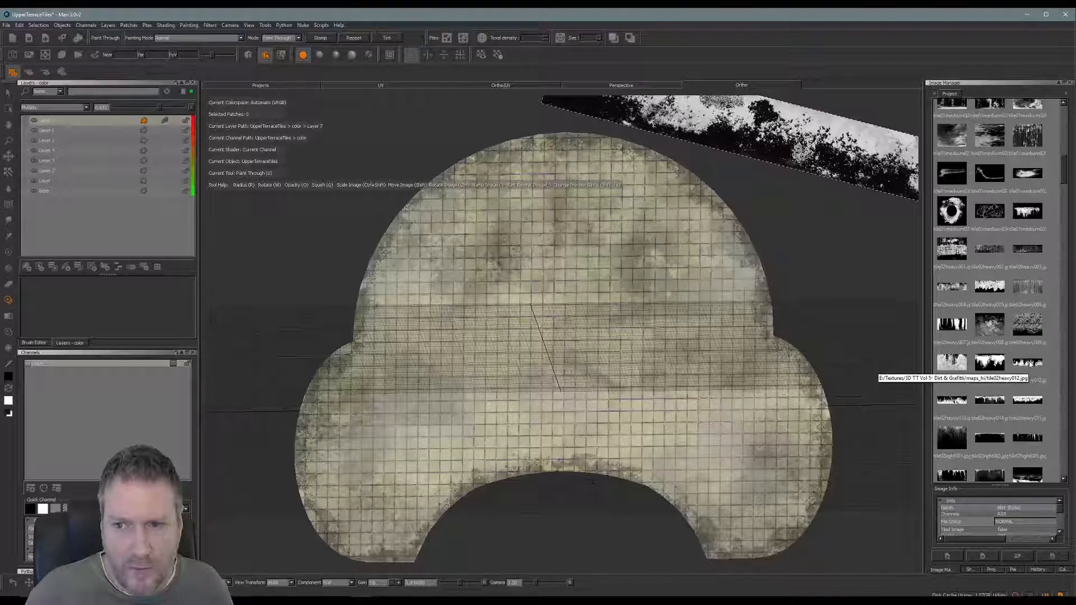
Step: Load tile02heavy012.jpg as the paint-through image, move it over the tiles, and add a new layer above Layer 7
drag(1033, 372, 727, 291)
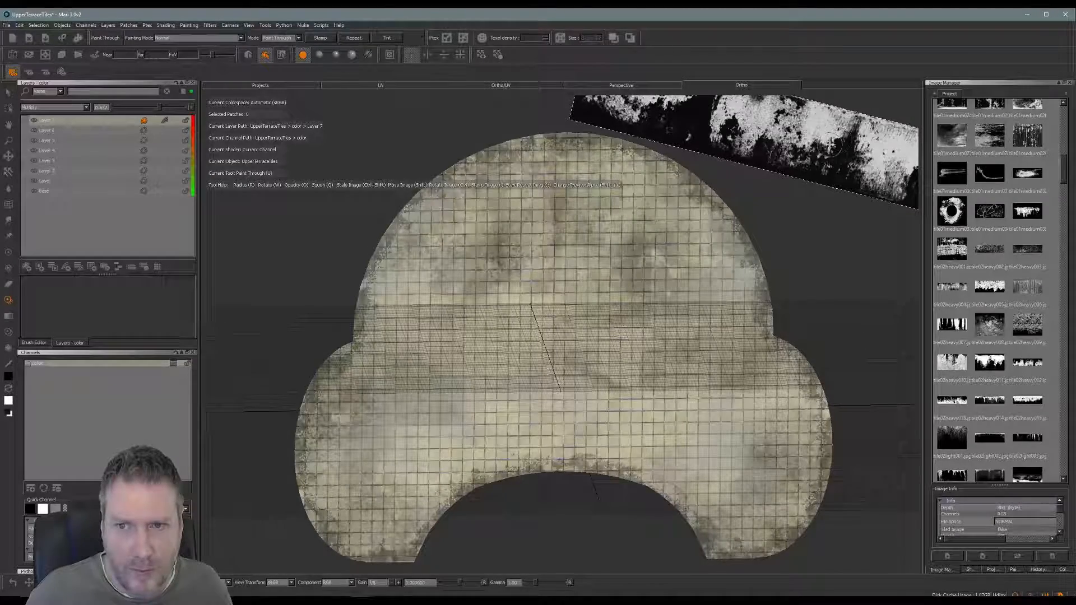
shift+drag(829, 145, 721, 255)
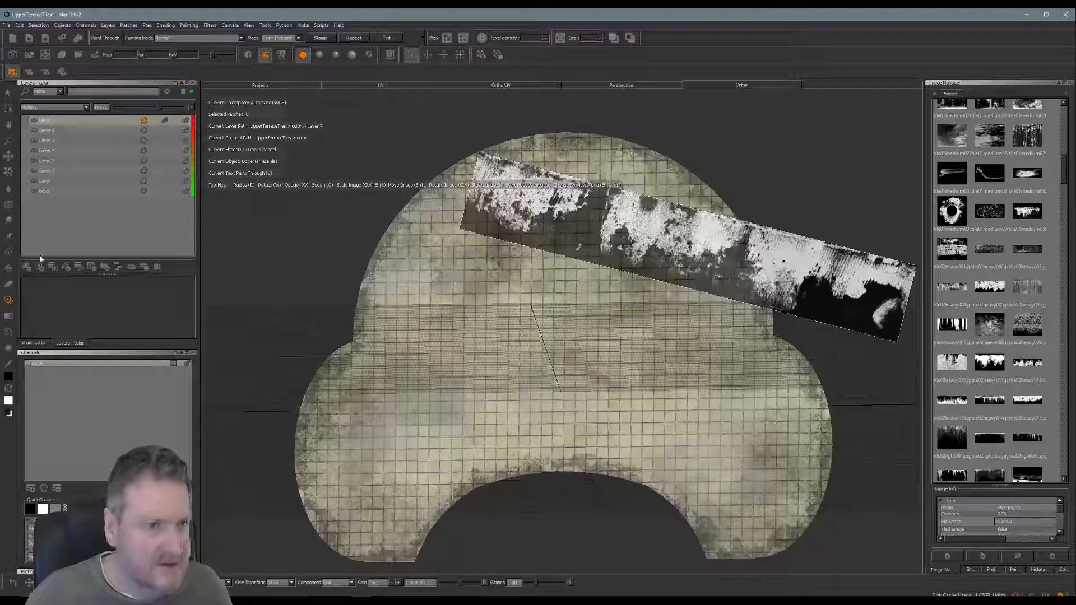
click(26, 268)
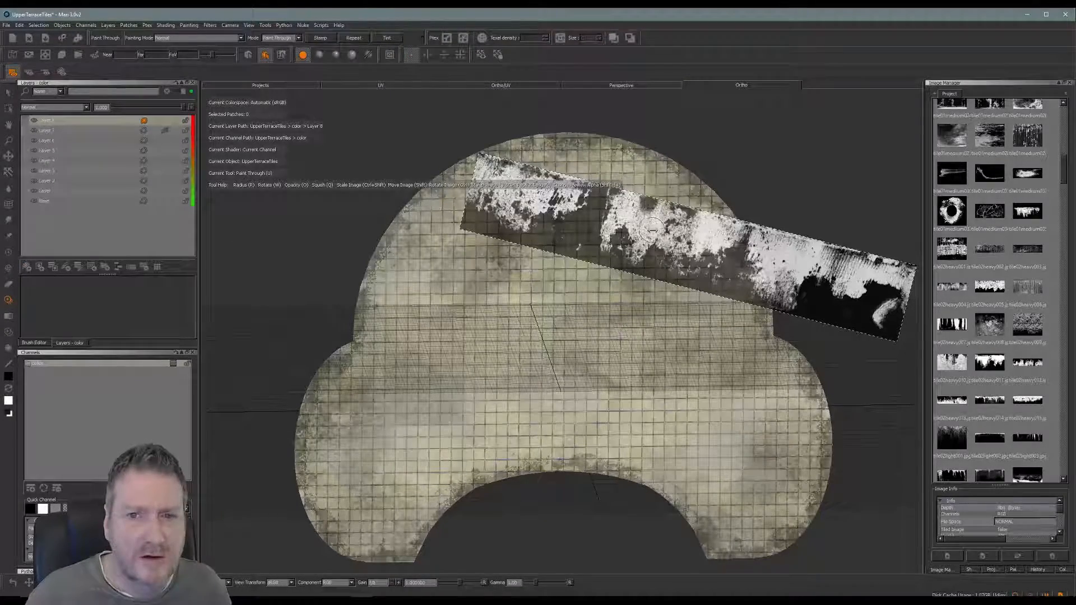
Step: Resize the new grunge strip, level it across the dome's crown, and paint a patch of it just left of the crown
ctrl+shift+drag(651, 228, 510, 184)
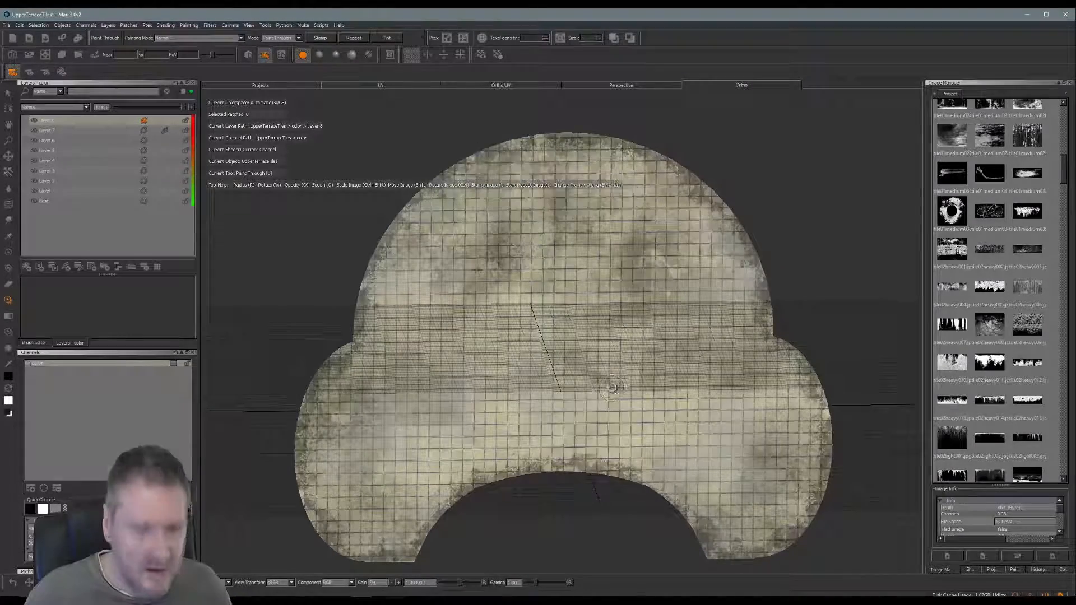
alt+right_drag(608, 371, 683, 374)
alt+middle_drag(642, 296, 650, 484)
mouse_move(575, 326)
alt+right_down()
mouse_move(611, 321)
mouse_move(605, 314)
alt+right_up()
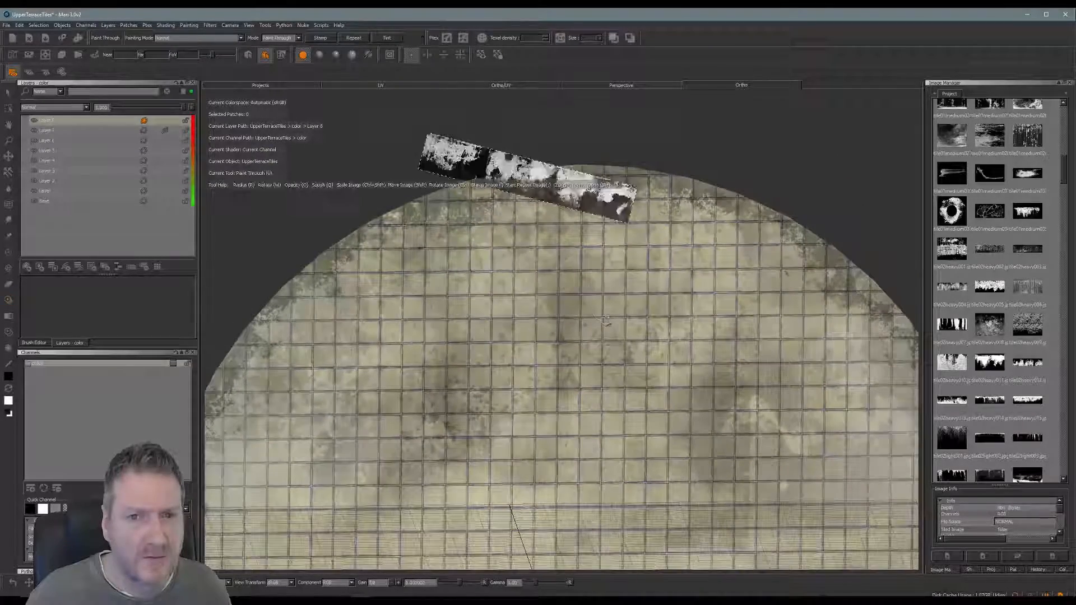
mouse_move(586, 202)
ctrl+mouse_down()
mouse_move(554, 195)
mouse_move(593, 176)
mouse_move(653, 221)
mouse_move(645, 192)
ctrl+mouse_up()
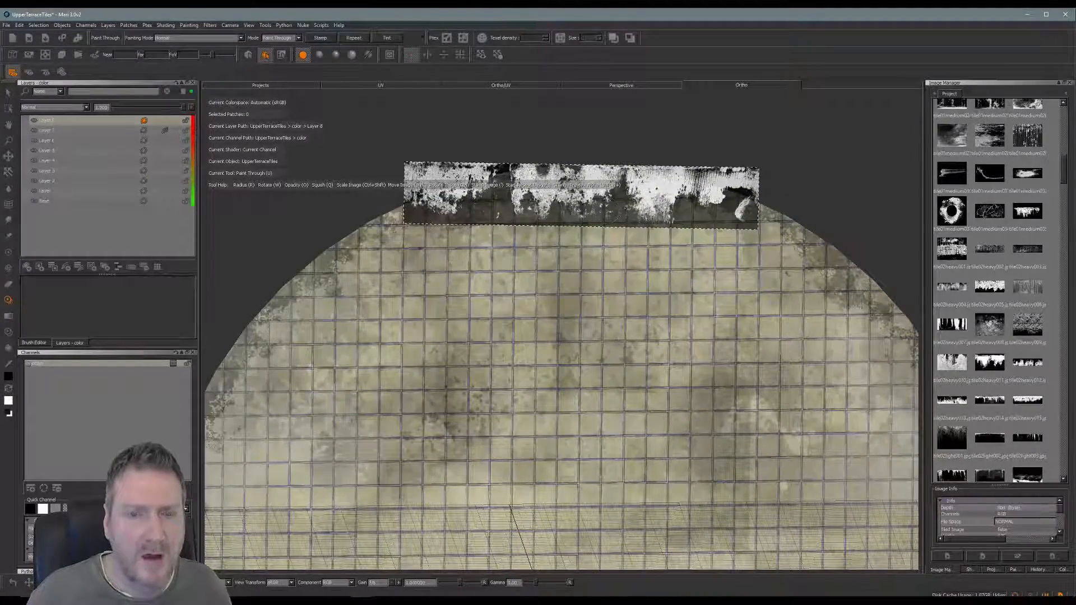
drag(555, 169, 536, 221)
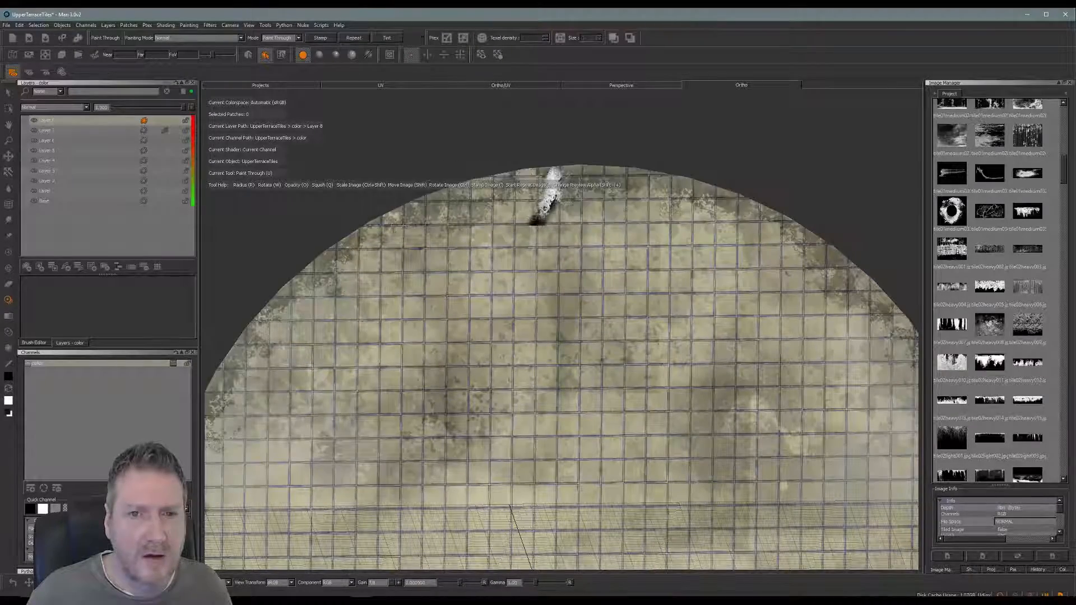
drag(517, 184, 568, 170)
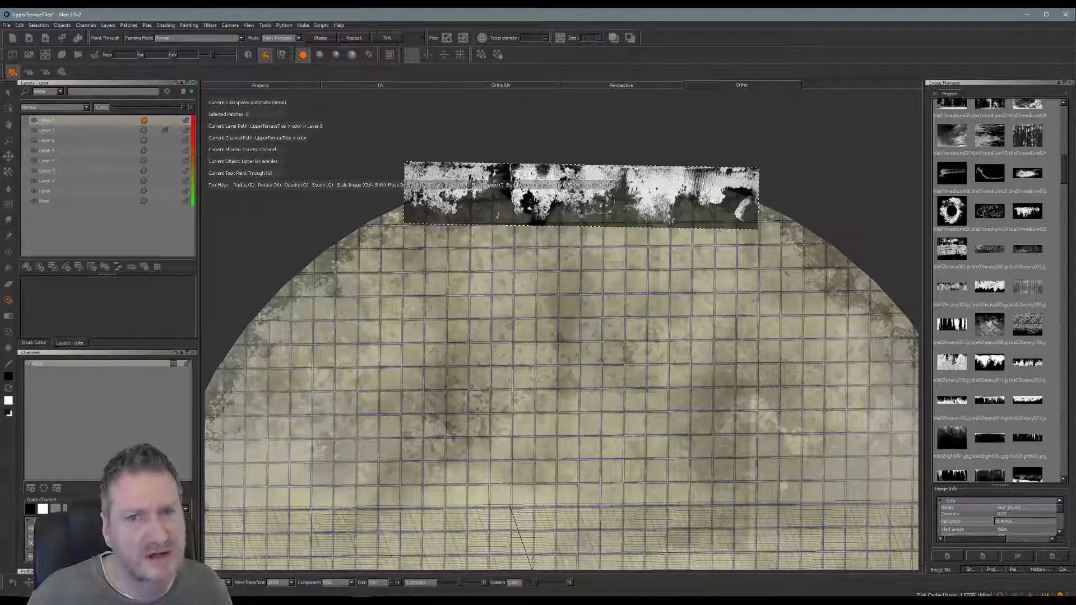
Step: Tilt the grunge strip along the edge right of the dome's crown, paint a second patch there, and bake it
mouse_move(602, 202)
shift+mouse_down()
mouse_move(618, 273)
mouse_move(690, 224)
mouse_move(740, 241)
mouse_move(720, 221)
shift+mouse_up()
shift+drag(713, 223, 688, 226)
key(Escape)
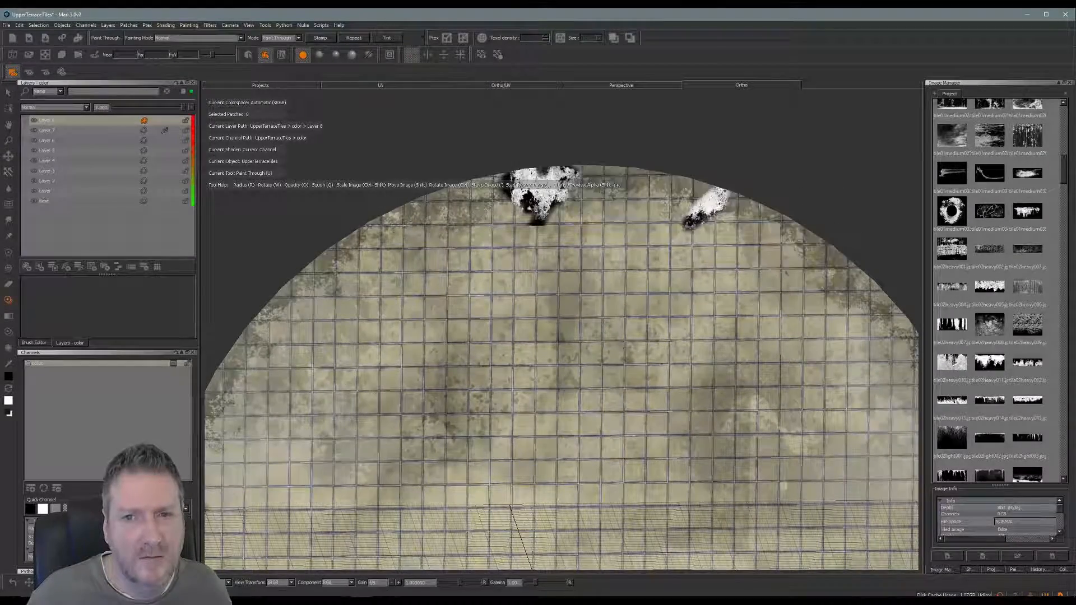
mouse_move(667, 182)
mouse_down()
mouse_move(646, 187)
mouse_move(657, 170)
mouse_move(735, 196)
mouse_move(723, 200)
mouse_up()
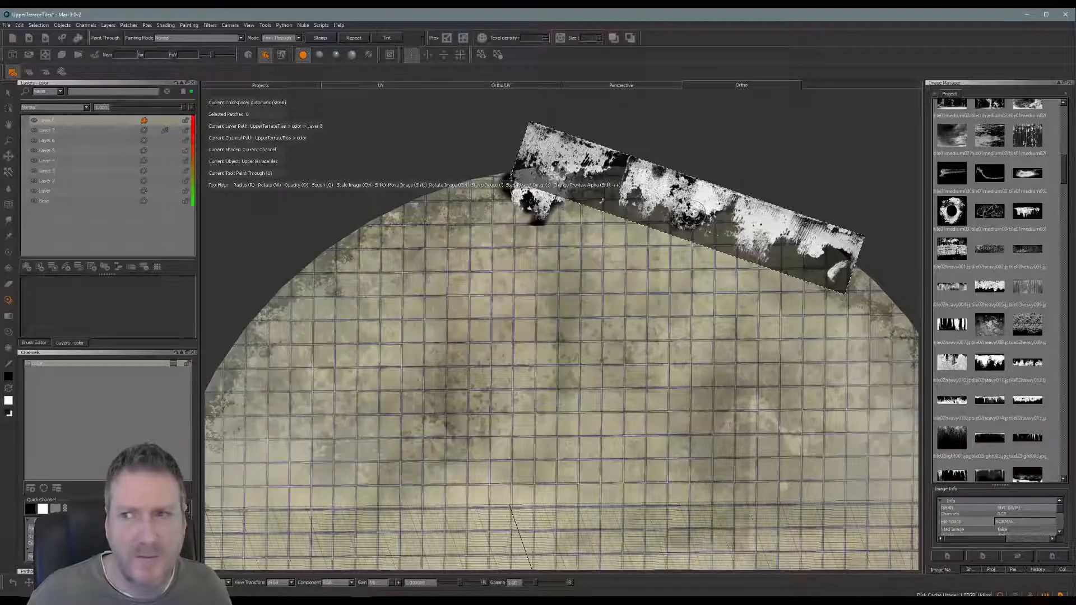
key(b)
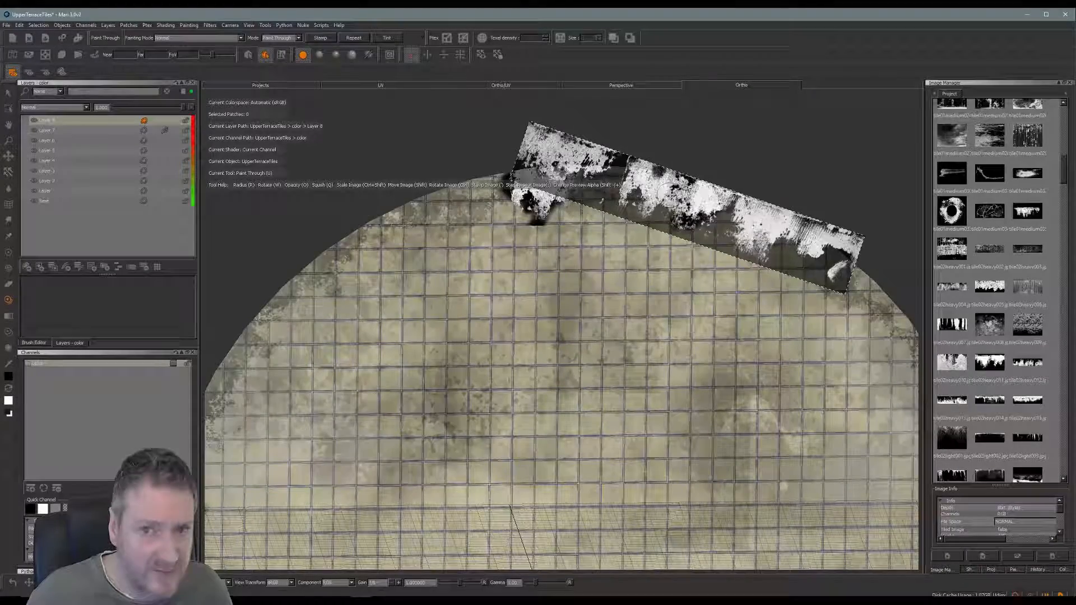
Step: Align the grunge strip with the dome's upper-left slope, paint a patch along that edge, and bake it
mouse_move(665, 188)
shift+mouse_down()
mouse_move(482, 274)
mouse_move(463, 307)
shift+mouse_up()
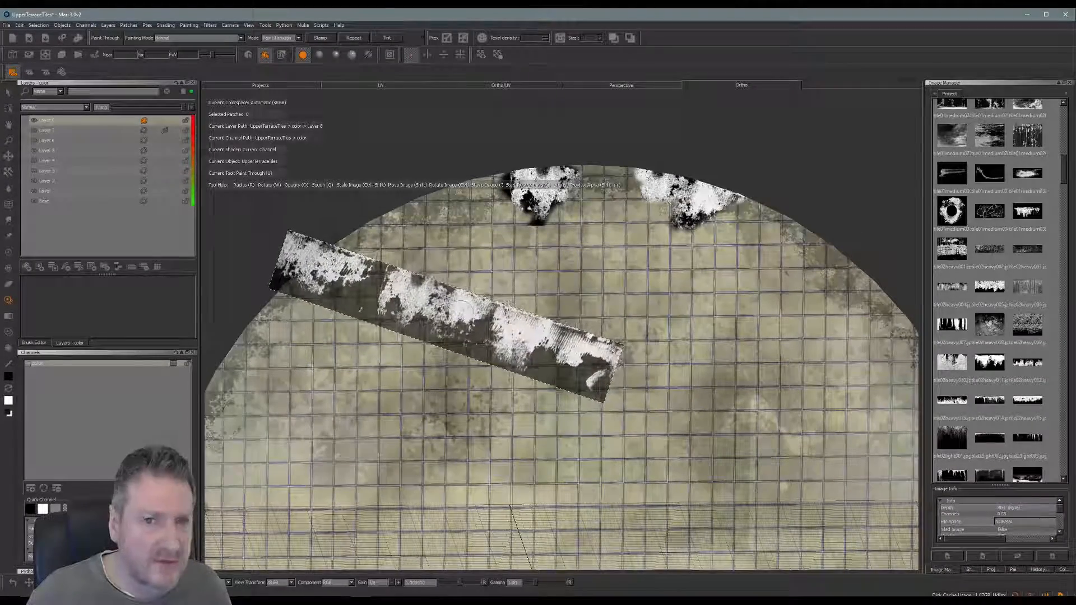
ctrl+drag(529, 344, 525, 348)
shift+drag(503, 283, 354, 267)
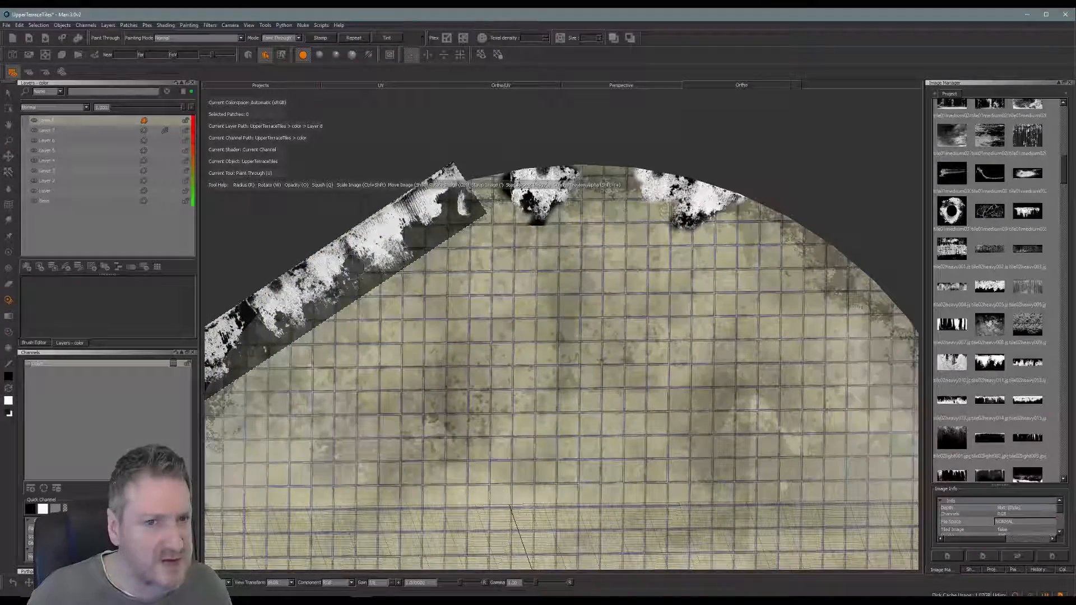
click(340, 254)
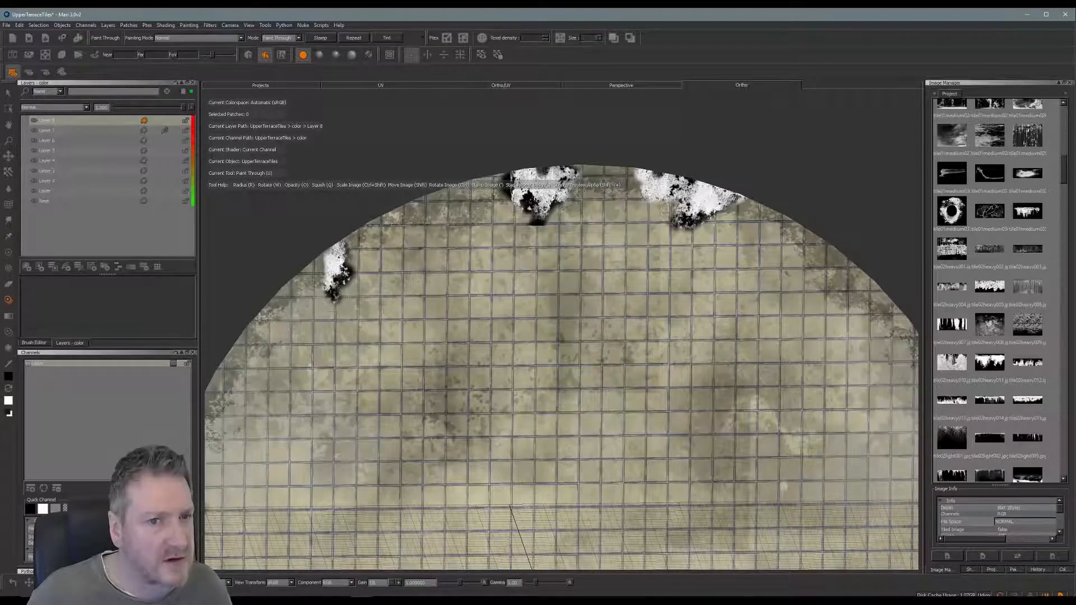
drag(308, 268, 267, 296)
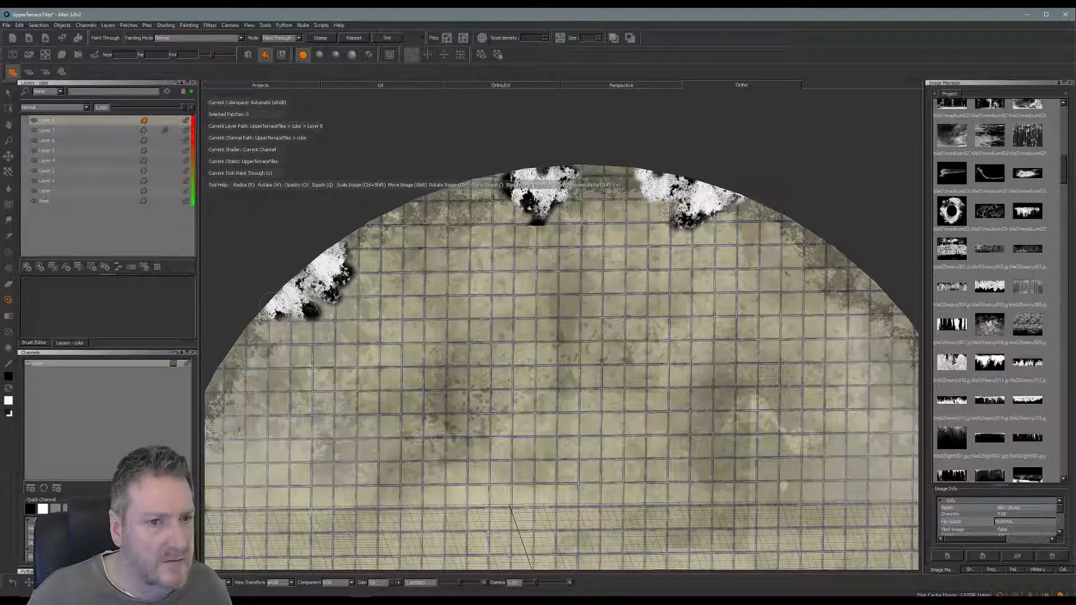
key(b)
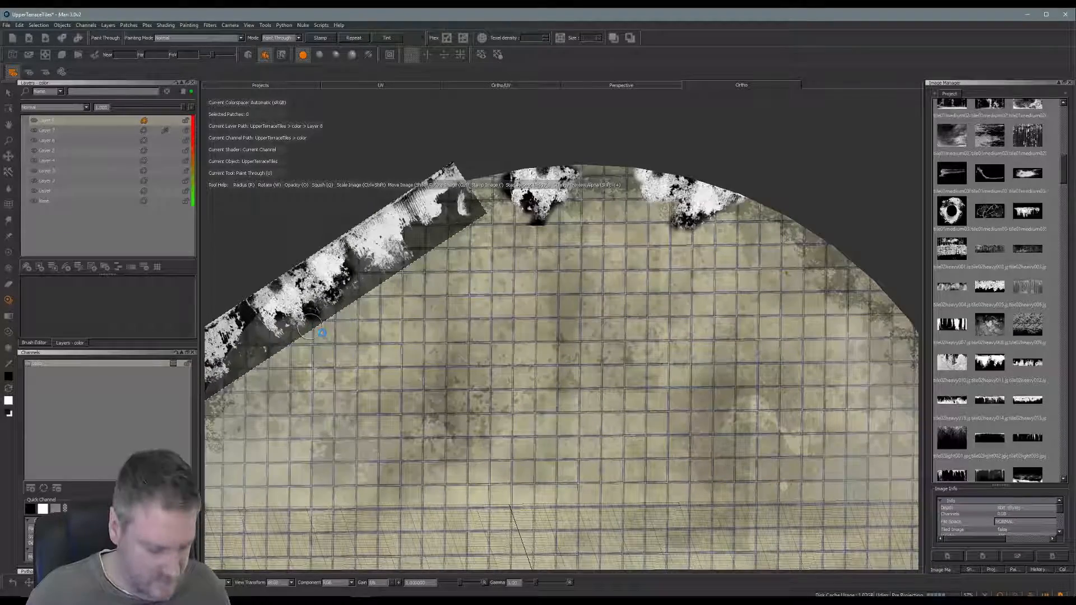
Step: Steepen the grunge strip to follow the dome's lower-left edge and paint a patch just above the notch by the side lobe
mouse_move(348, 339)
alt+middle_down()
mouse_move(531, 219)
mouse_move(532, 199)
alt+middle_up()
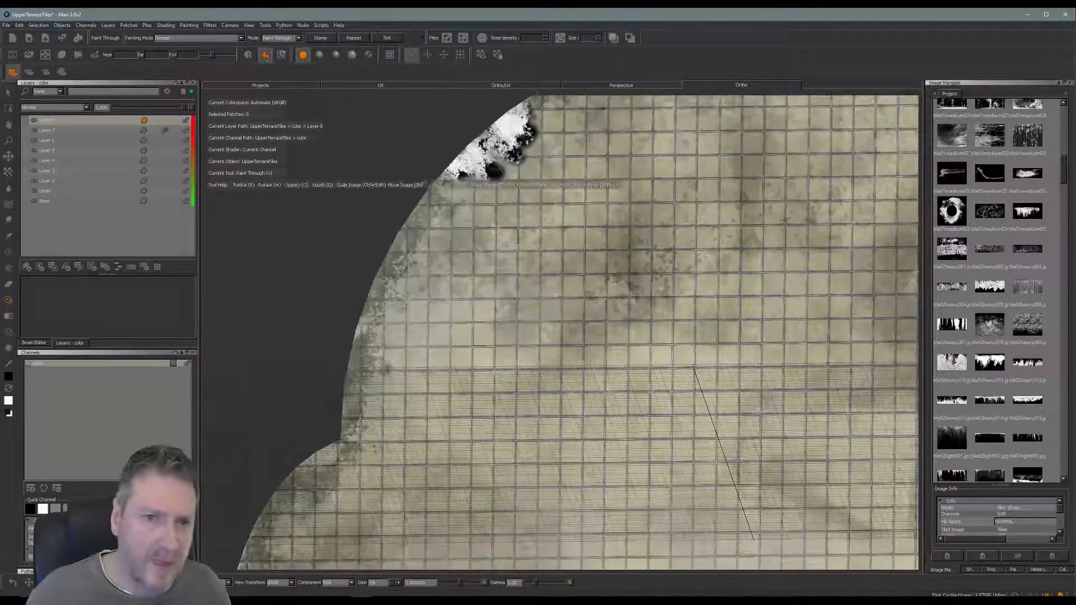
mouse_move(424, 233)
ctrl+mouse_down()
mouse_move(365, 182)
mouse_move(407, 240)
mouse_move(338, 273)
mouse_move(348, 308)
mouse_move(415, 212)
mouse_move(415, 191)
ctrl+mouse_up()
ctrl+drag(372, 243, 360, 255)
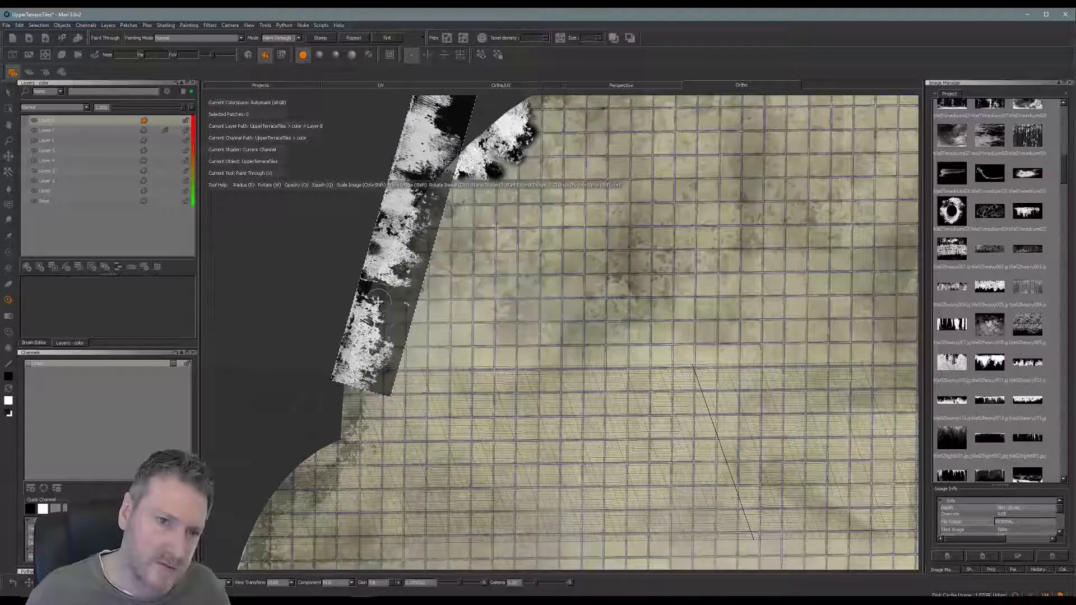
mouse_move(369, 305)
mouse_down()
mouse_move(391, 357)
mouse_move(376, 354)
mouse_move(346, 383)
mouse_move(398, 398)
mouse_move(379, 435)
mouse_move(353, 389)
mouse_move(353, 406)
mouse_move(345, 400)
mouse_up()
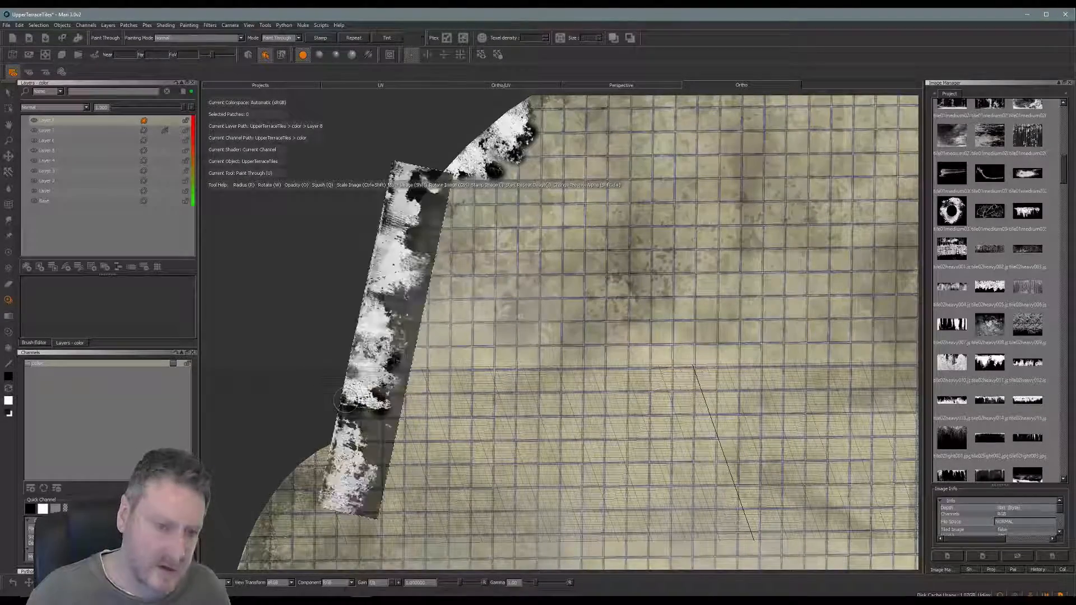
key(ctrl+s)
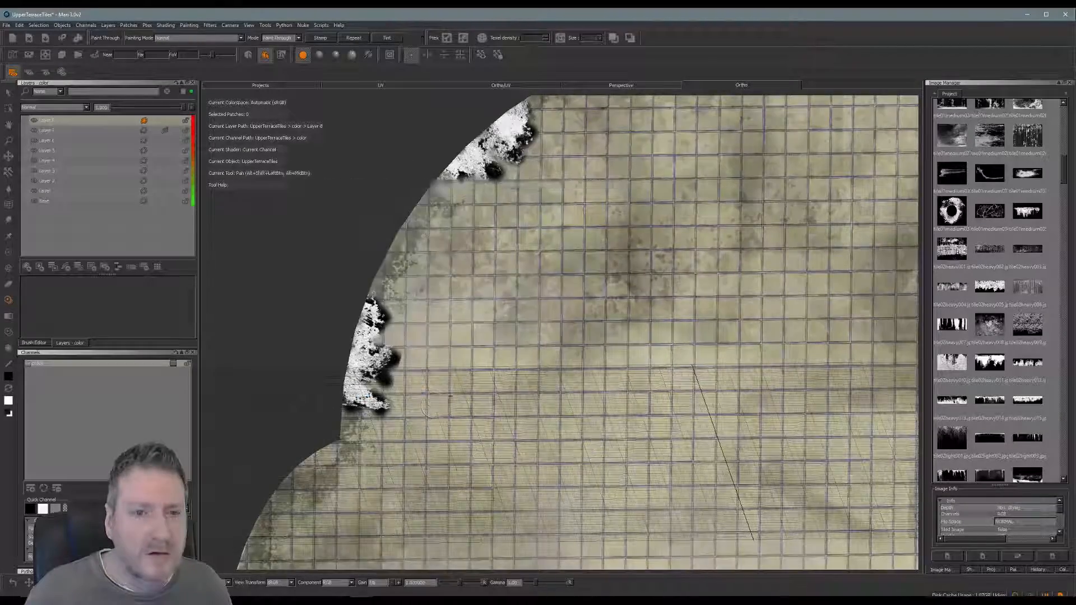
Step: Align the grunge strip with the upper shoulder of the left lobe and paint a patch from the notch along it
alt+middle_drag(406, 434, 497, 260)
ctrl+drag(395, 260, 443, 302)
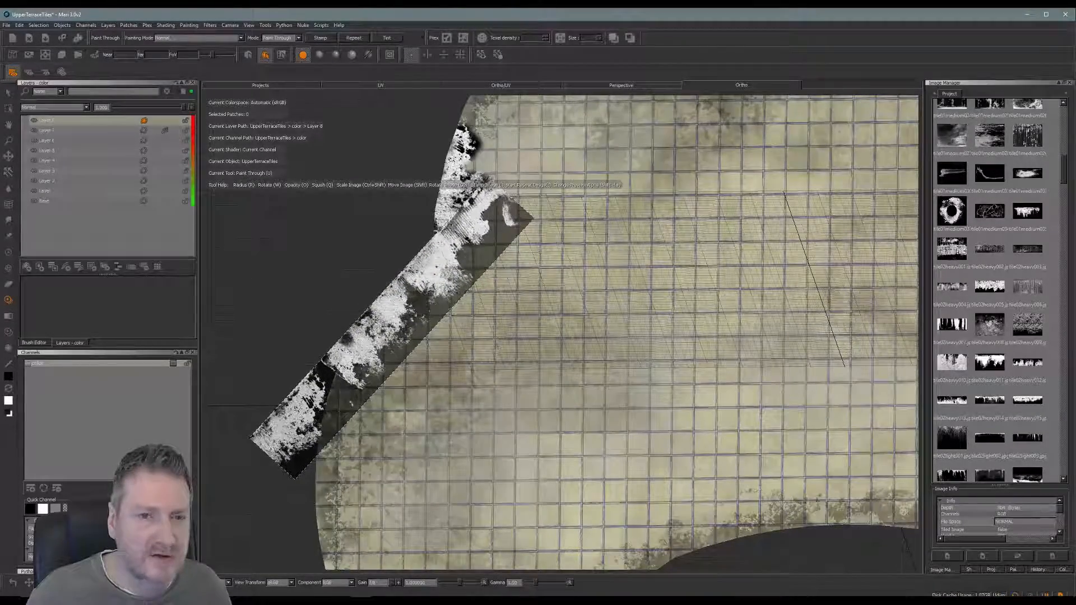
mouse_move(460, 194)
mouse_down()
mouse_move(450, 300)
mouse_move(419, 286)
mouse_move(463, 263)
mouse_up()
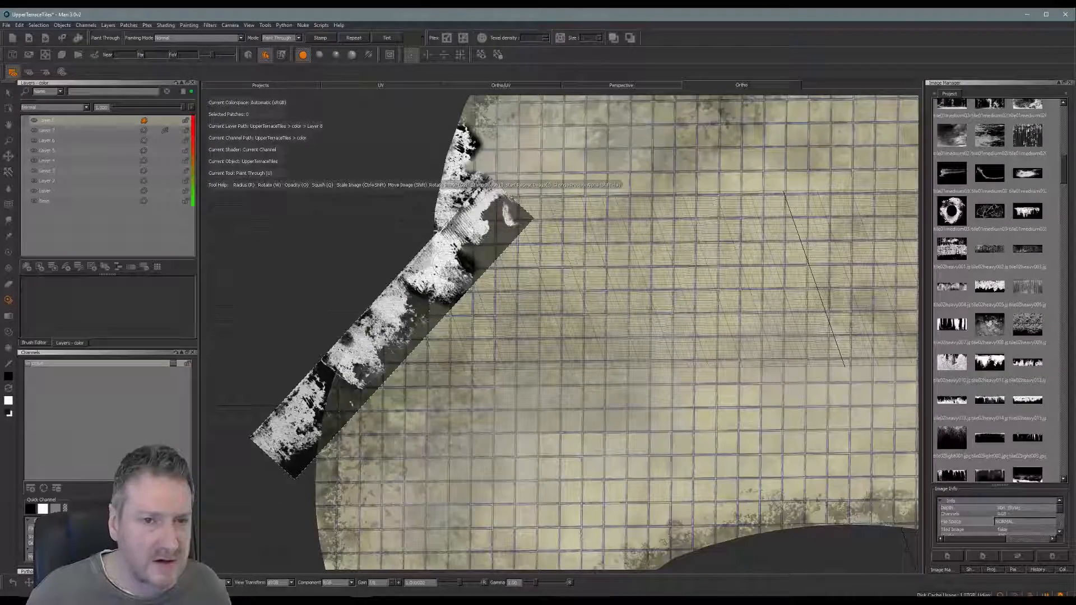
ctrl+drag(465, 259, 467, 280)
click(468, 280)
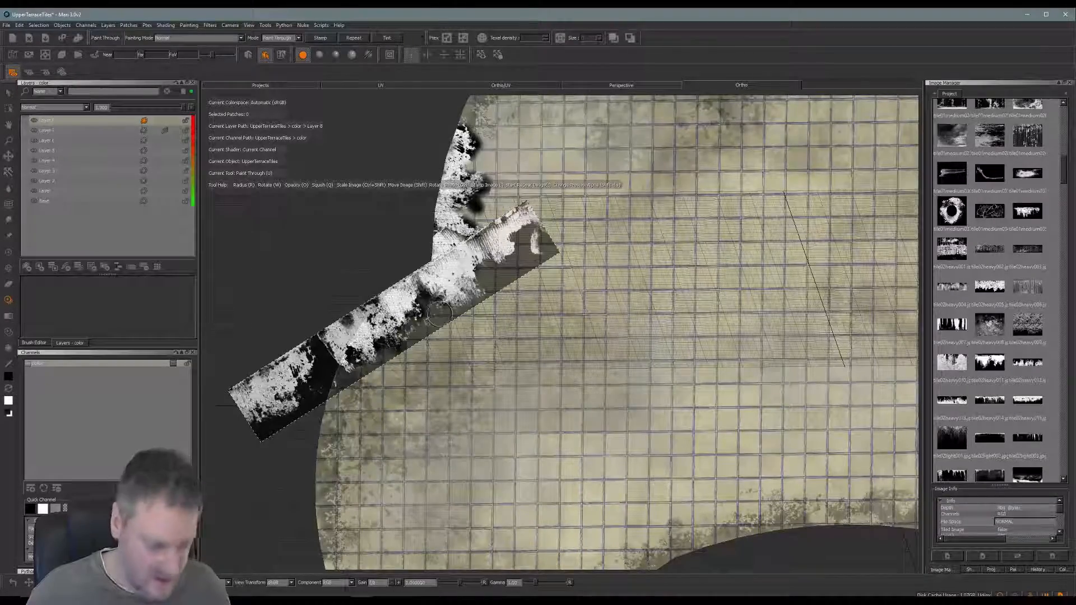
Step: Turn the grunge strip nearly upright along the left lobe's outer edge and paint a patch midway down that edge
middle_drag(440, 313, 562, 258)
mouse_move(562, 259)
ctrl+mouse_down()
mouse_move(511, 257)
mouse_move(371, 309)
ctrl+mouse_up()
click(377, 372)
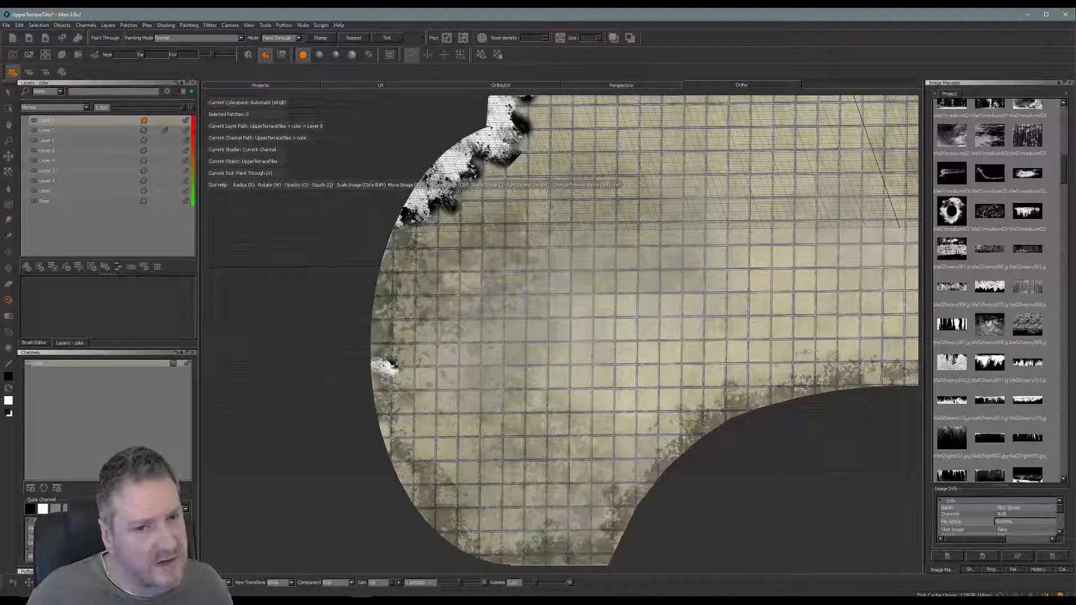
click(379, 371)
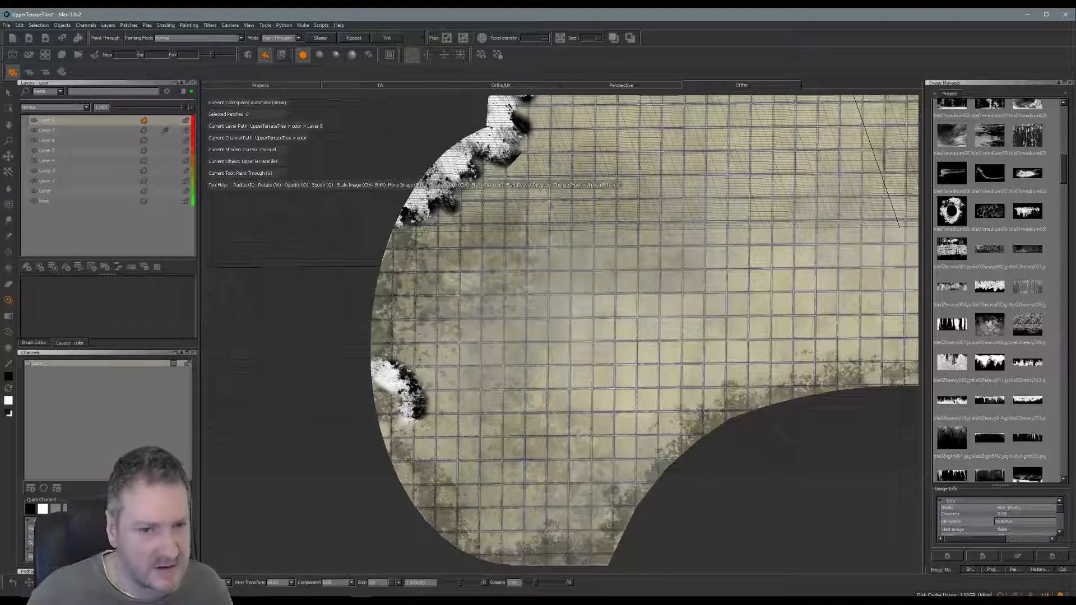
click(414, 449)
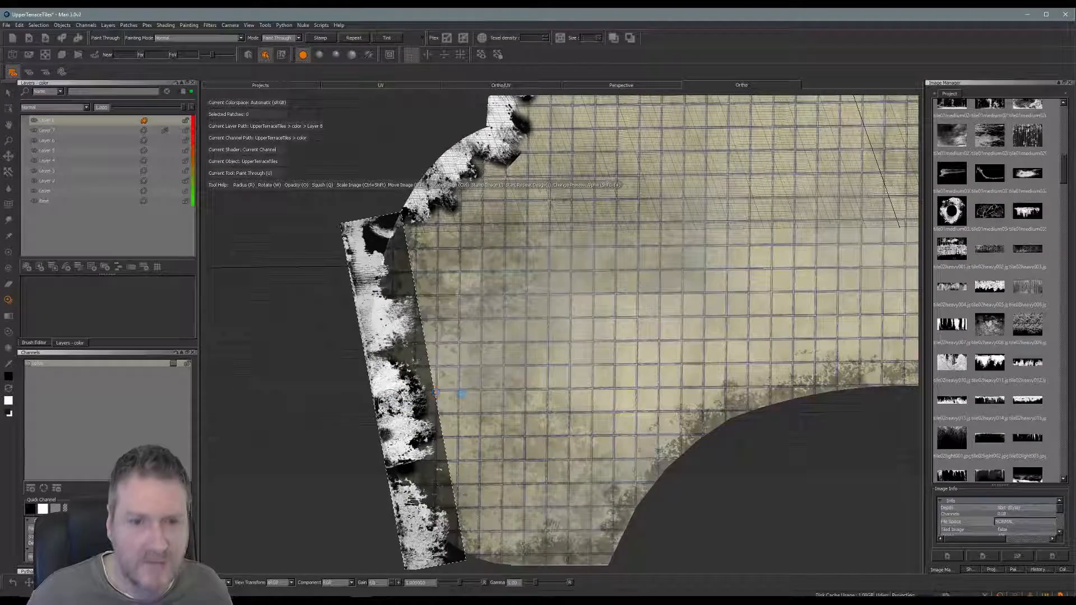
Step: Level the grunge strip along the left lobe's flat lower edge and paint a patch there
alt+middle_drag(462, 392, 417, 286)
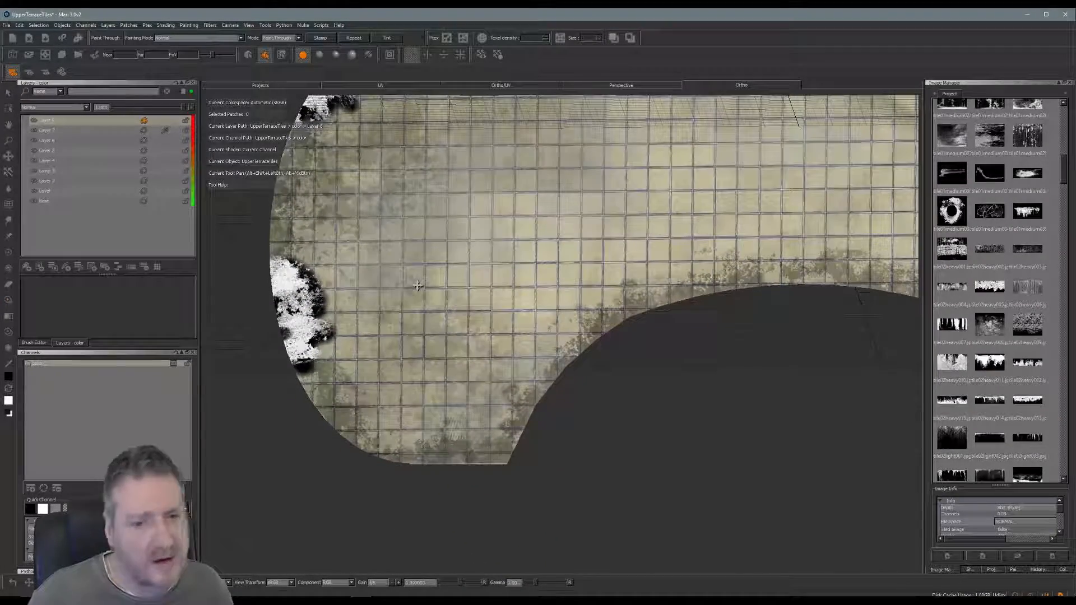
ctrl+drag(370, 289, 466, 381)
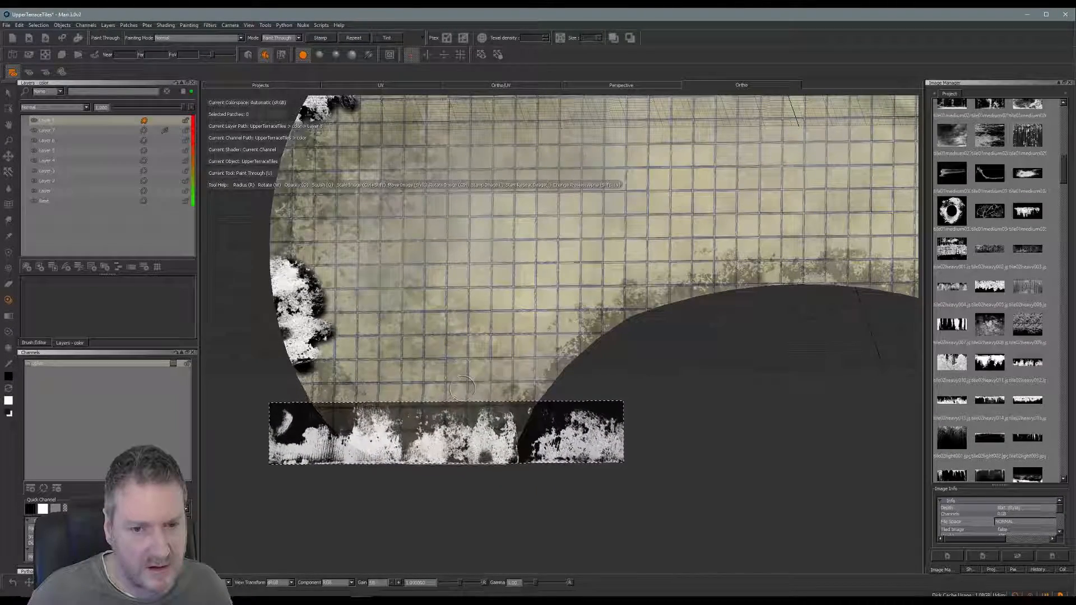
shift+drag(461, 388, 558, 394)
mouse_move(504, 477)
mouse_down()
mouse_move(482, 432)
mouse_move(455, 427)
mouse_move(464, 449)
mouse_move(384, 445)
mouse_up()
drag(474, 444, 483, 446)
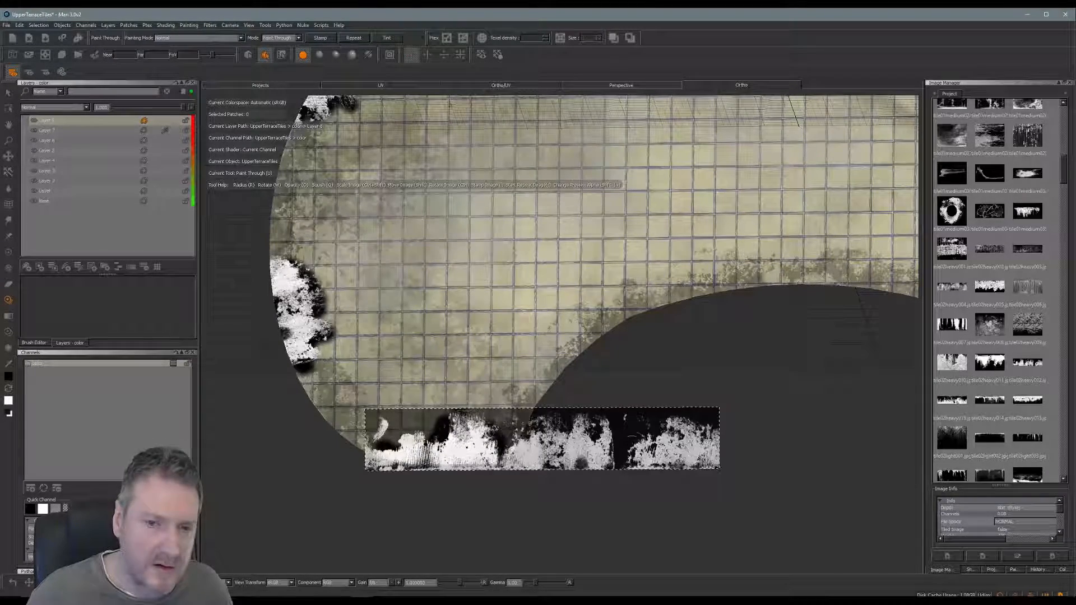
Step: Tilt the grunge strip diagonally across the left lobe's lower inner corner, extend the patch up that edge, and bake it
mouse_move(641, 438)
ctrl+mouse_down()
mouse_move(606, 392)
mouse_move(540, 473)
mouse_move(590, 405)
mouse_move(585, 368)
mouse_move(599, 370)
mouse_move(542, 414)
mouse_move(623, 334)
ctrl+mouse_up()
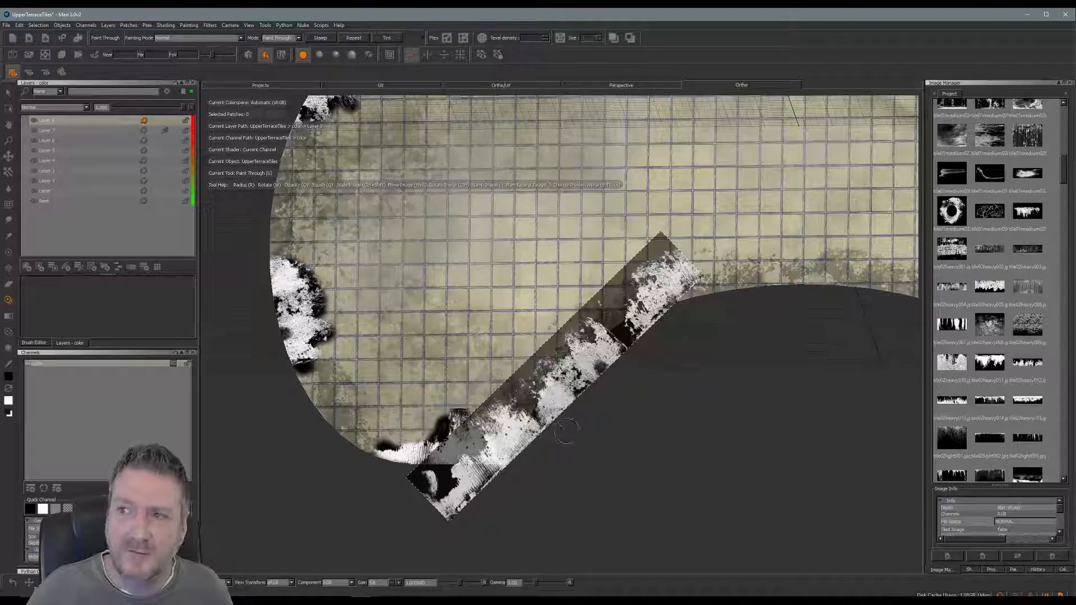
mouse_move(510, 448)
mouse_down()
mouse_move(489, 412)
mouse_move(477, 427)
mouse_move(530, 403)
mouse_move(507, 452)
mouse_move(533, 440)
mouse_up()
key(b)
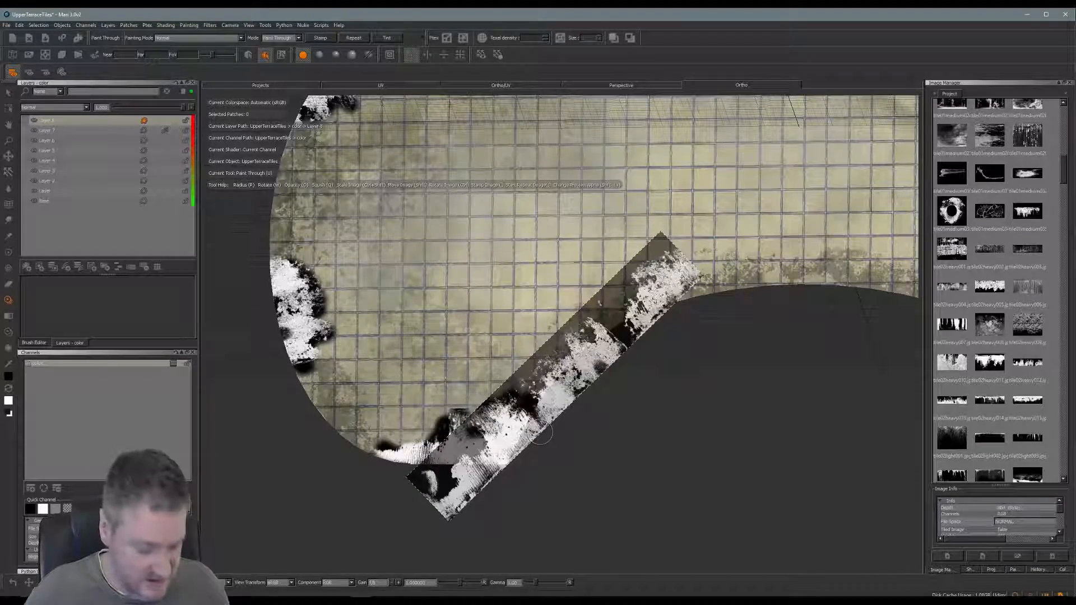
Step: Align the grunge strip with the left slope of the central arch cutout, paint a patch along it, and bake it
mouse_move(621, 337)
shift+mouse_down()
mouse_move(656, 365)
mouse_move(649, 357)
mouse_move(632, 387)
mouse_move(667, 421)
mouse_move(648, 327)
mouse_move(634, 327)
mouse_move(645, 309)
shift+mouse_up()
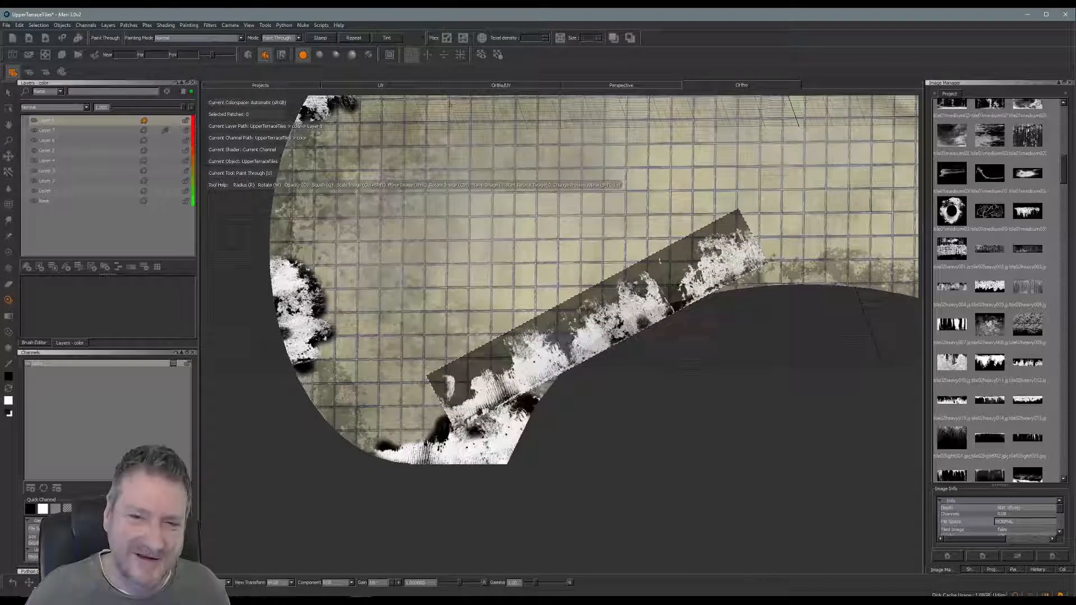
drag(593, 341, 580, 332)
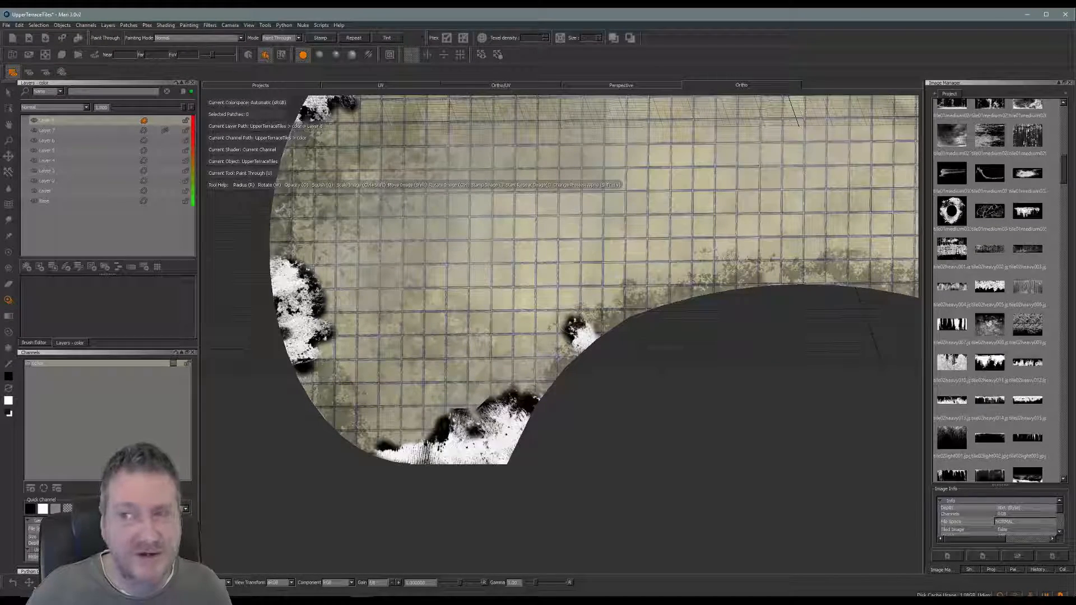
drag(585, 330, 627, 307)
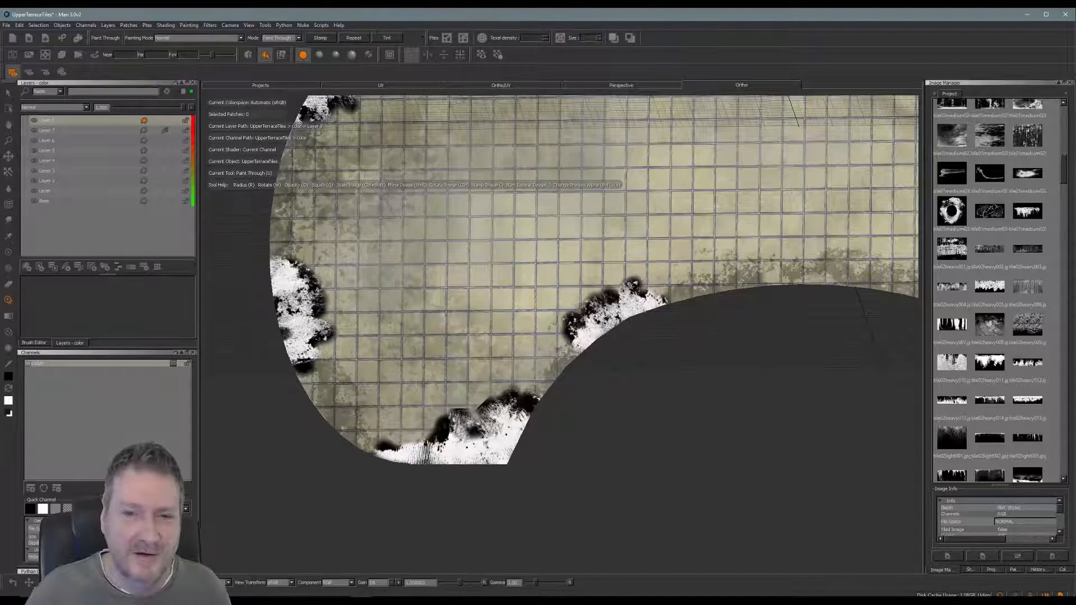
drag(578, 352, 587, 347)
key(b)
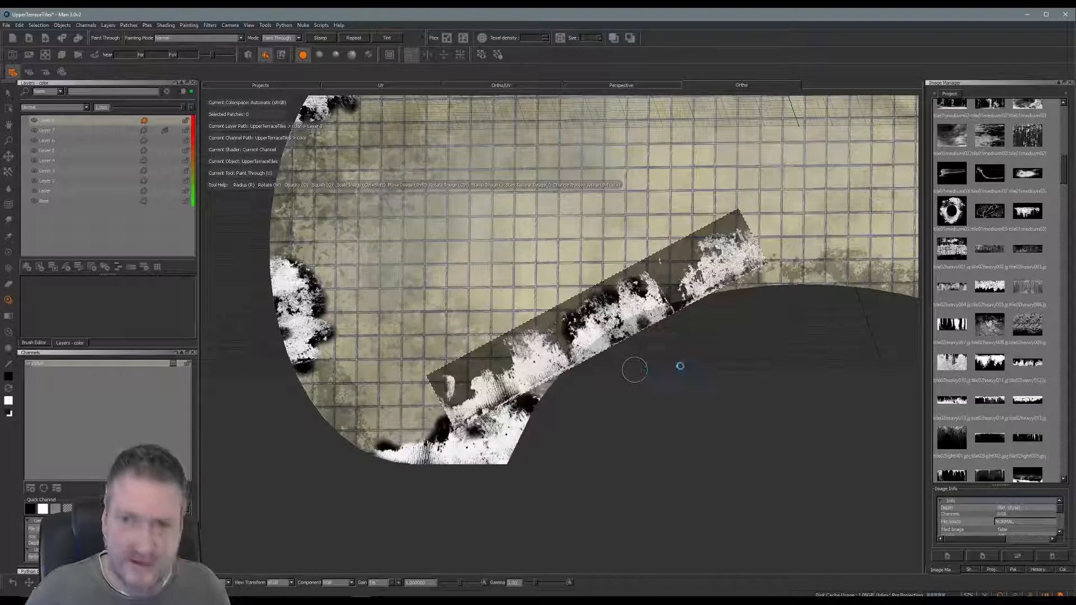
Step: Flatten the grunge strip over the crown of the central arch cutout and paint a low patch along that edge
alt+middle_drag(724, 365, 476, 394)
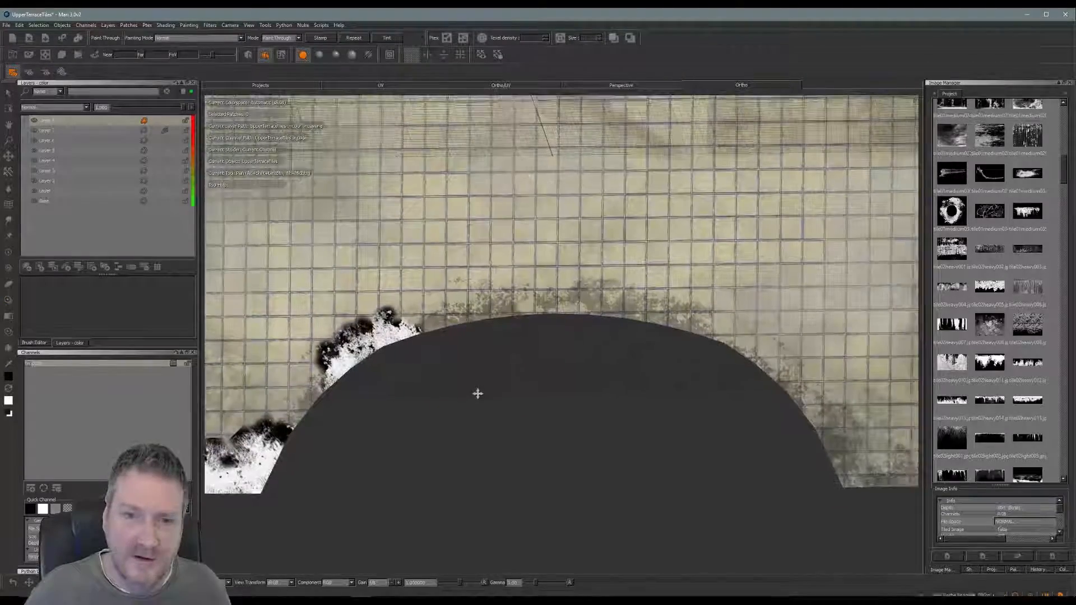
ctrl+drag(653, 286, 671, 316)
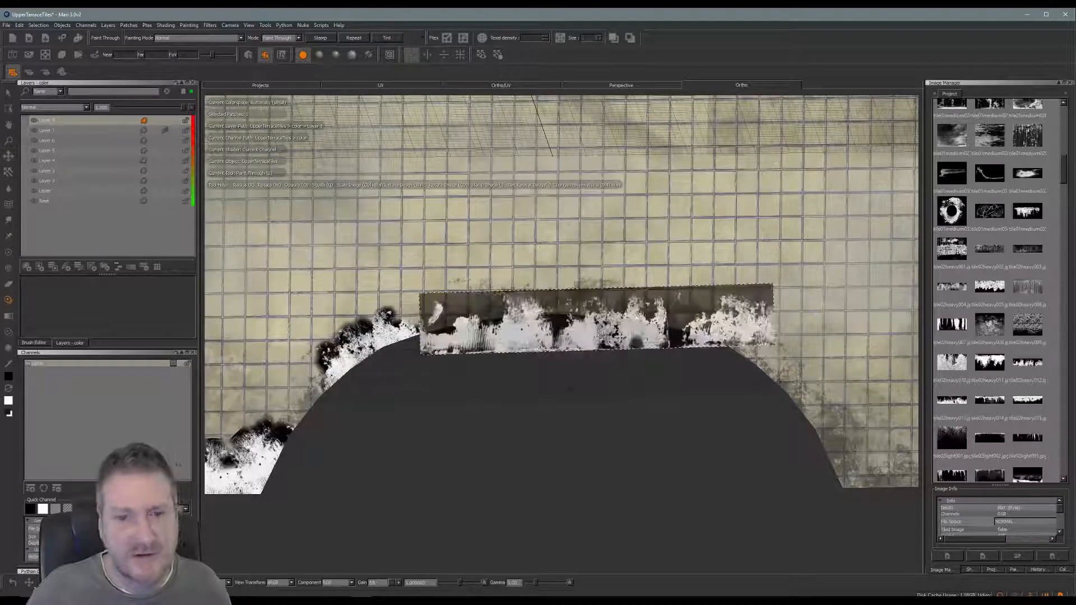
mouse_move(639, 325)
shift+mouse_down()
mouse_move(593, 364)
mouse_move(662, 367)
mouse_move(678, 352)
mouse_move(639, 319)
mouse_move(651, 289)
shift+mouse_up()
mouse_move(584, 302)
mouse_down()
mouse_move(575, 299)
mouse_move(602, 311)
mouse_move(571, 332)
mouse_up()
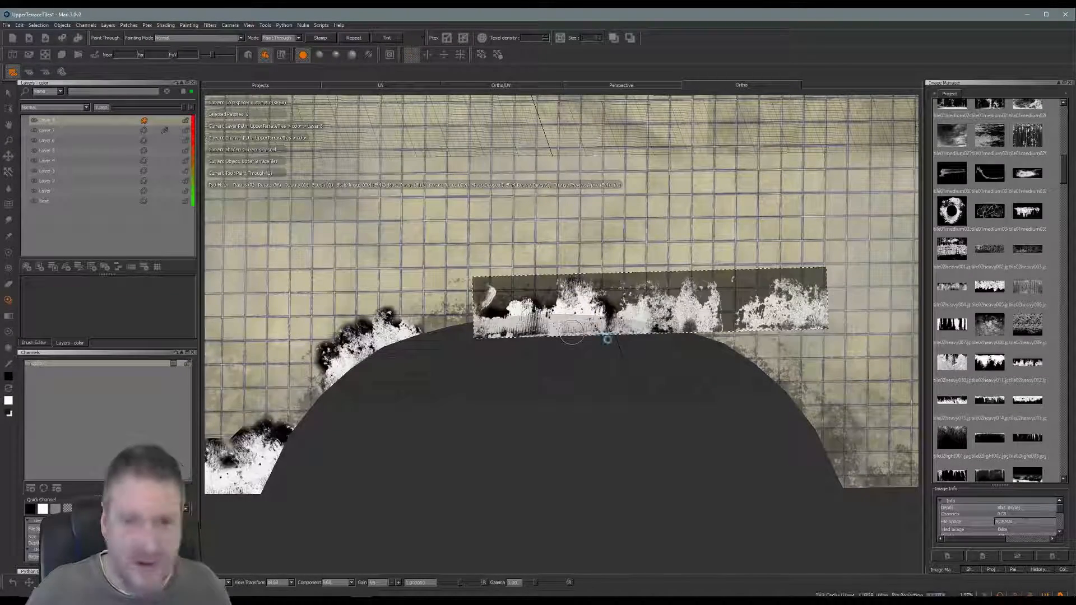
drag(694, 335, 691, 312)
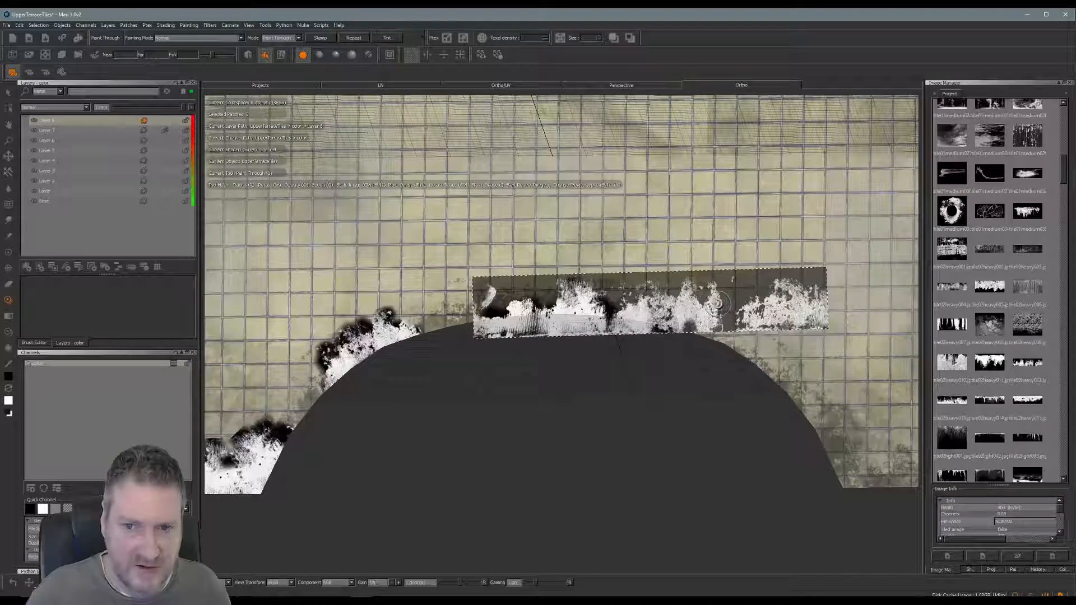
Step: Tilt the grunge strip downward, place it over the right slope of the central arch cutout, and save the project
mouse_move(730, 299)
ctrl+mouse_down()
mouse_move(755, 391)
mouse_move(751, 351)
mouse_move(653, 501)
mouse_move(640, 491)
ctrl+mouse_up()
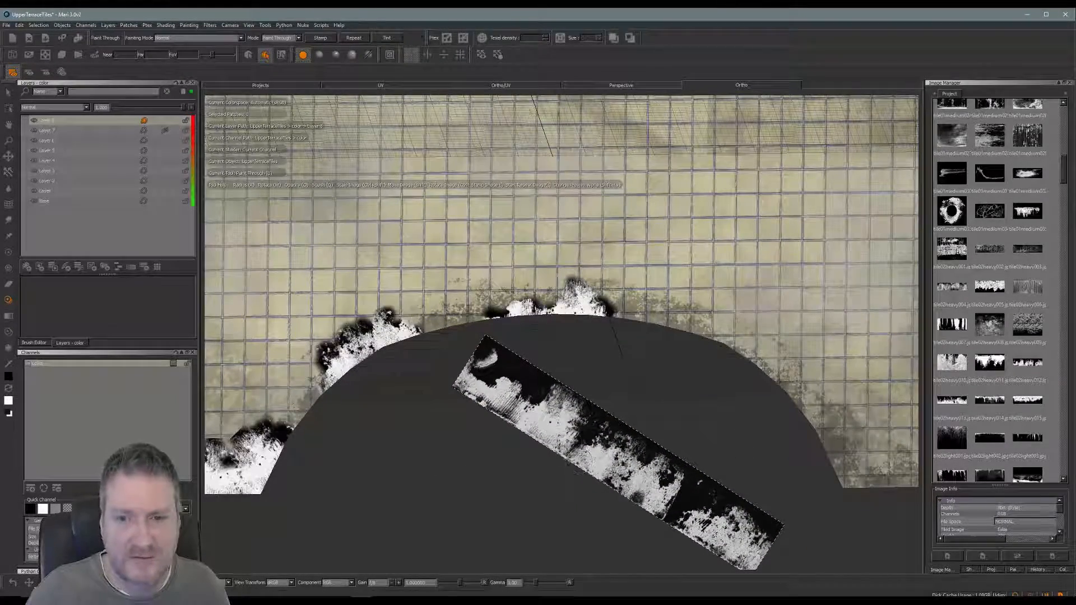
shift+drag(577, 441, 781, 405)
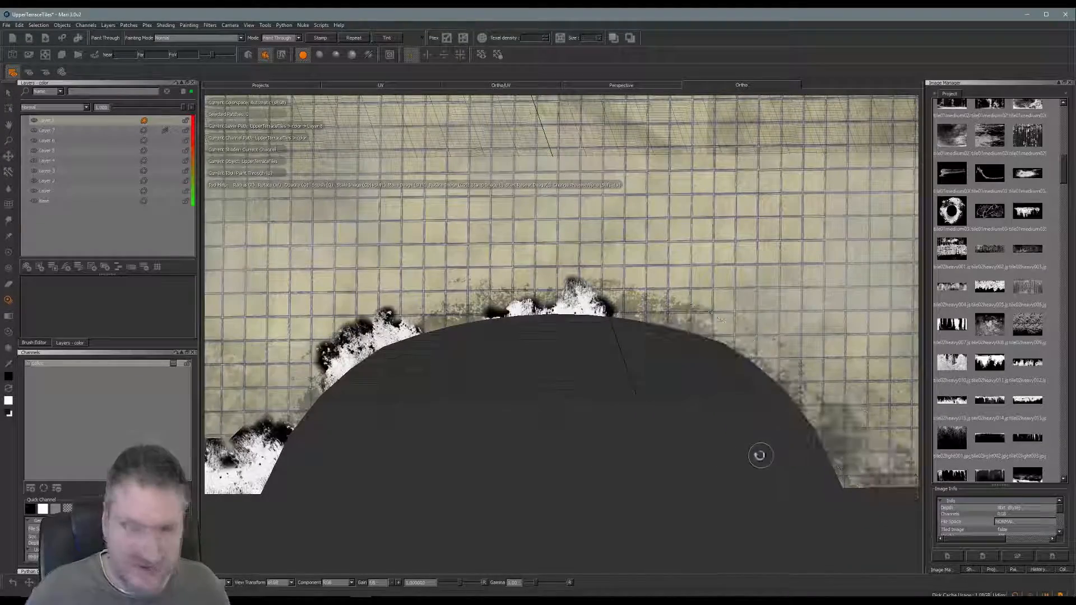
alt+middle_drag(740, 448, 521, 449)
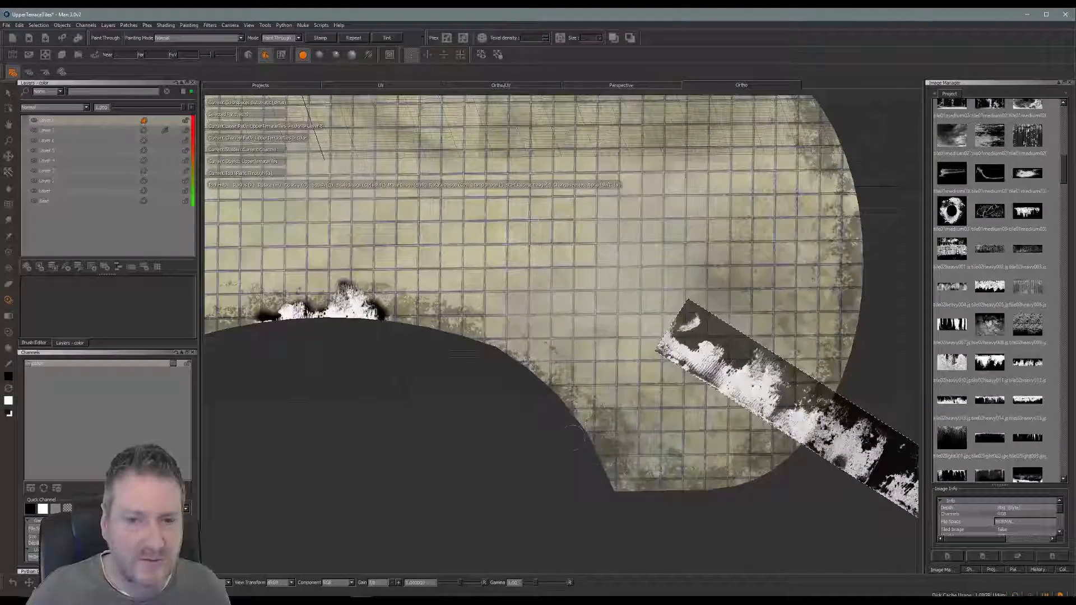
key(r)
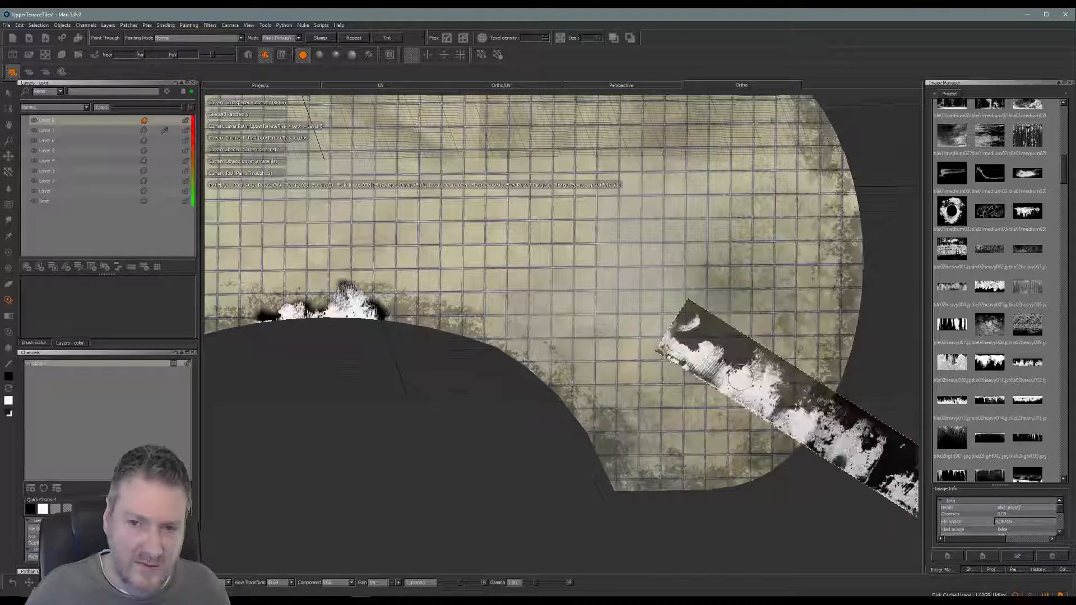
key(r)
key(r)
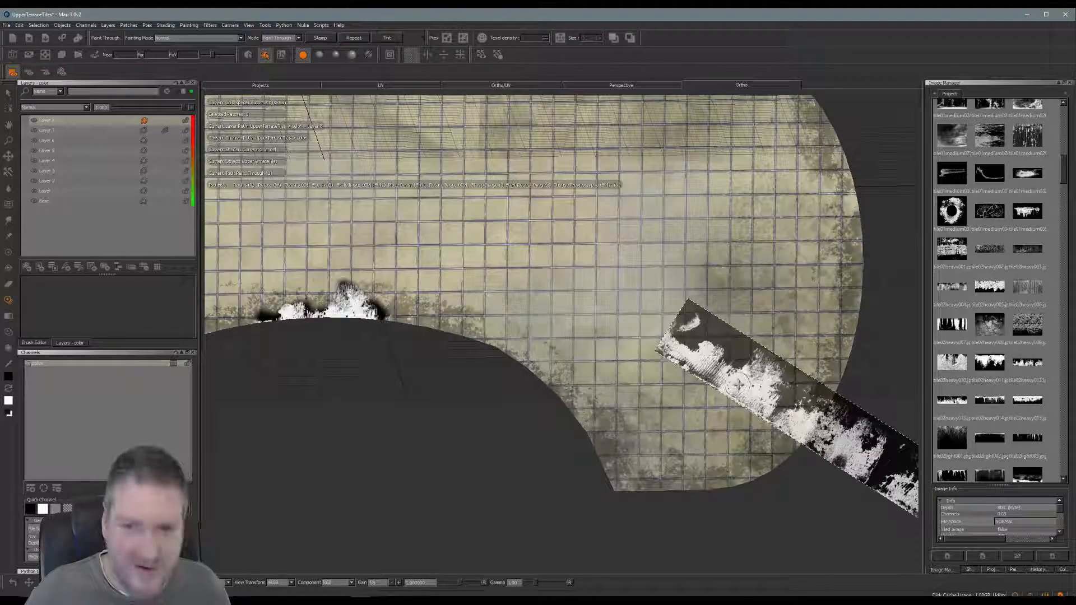
mouse_move(739, 385)
shift+mouse_down()
mouse_move(546, 393)
mouse_move(561, 381)
shift+mouse_up()
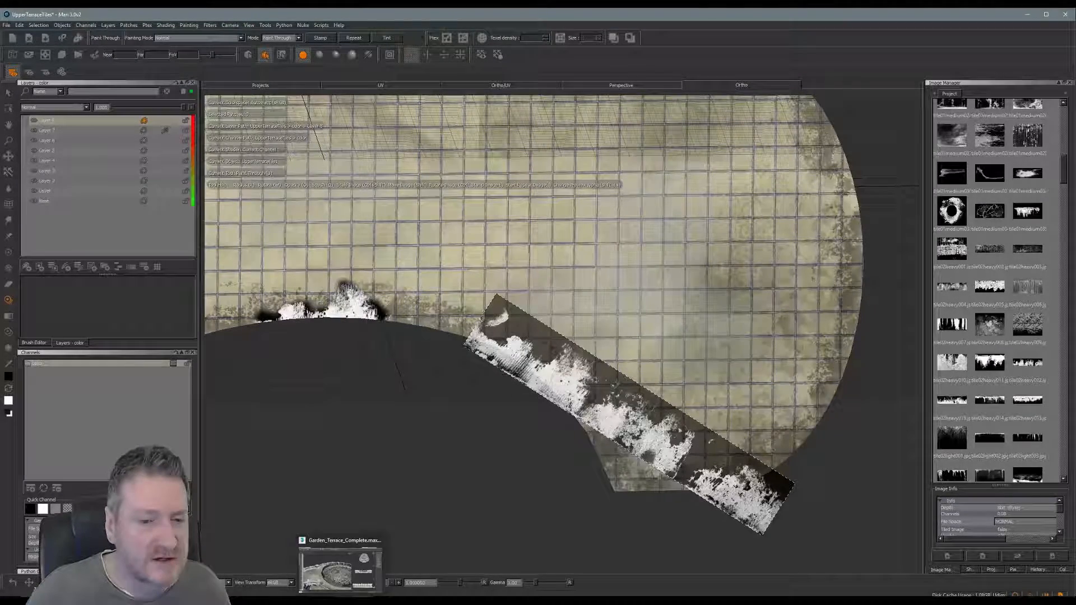
click(7, 24)
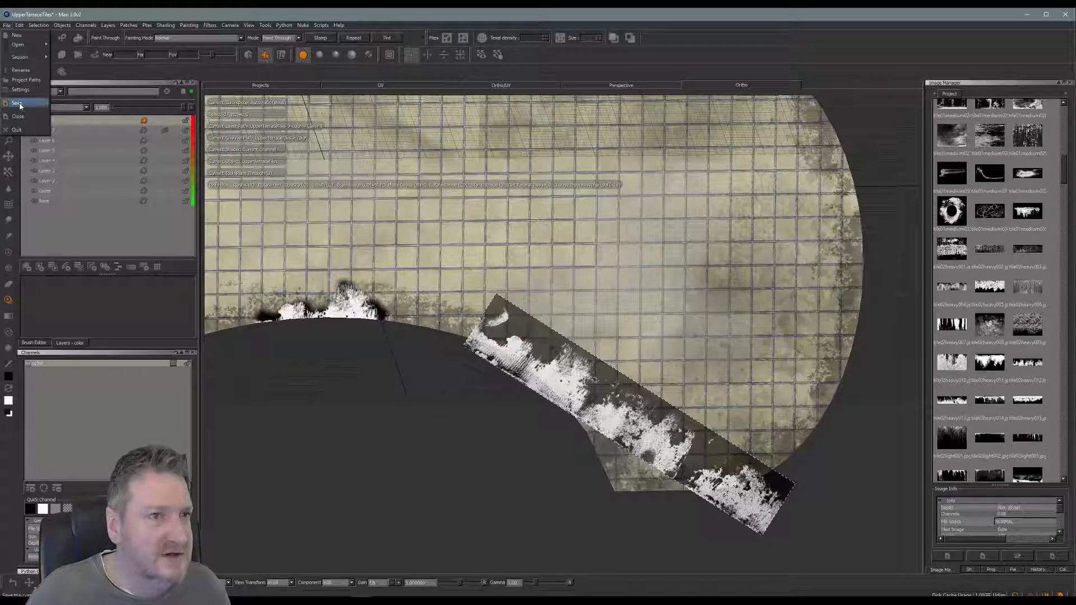
click(16, 103)
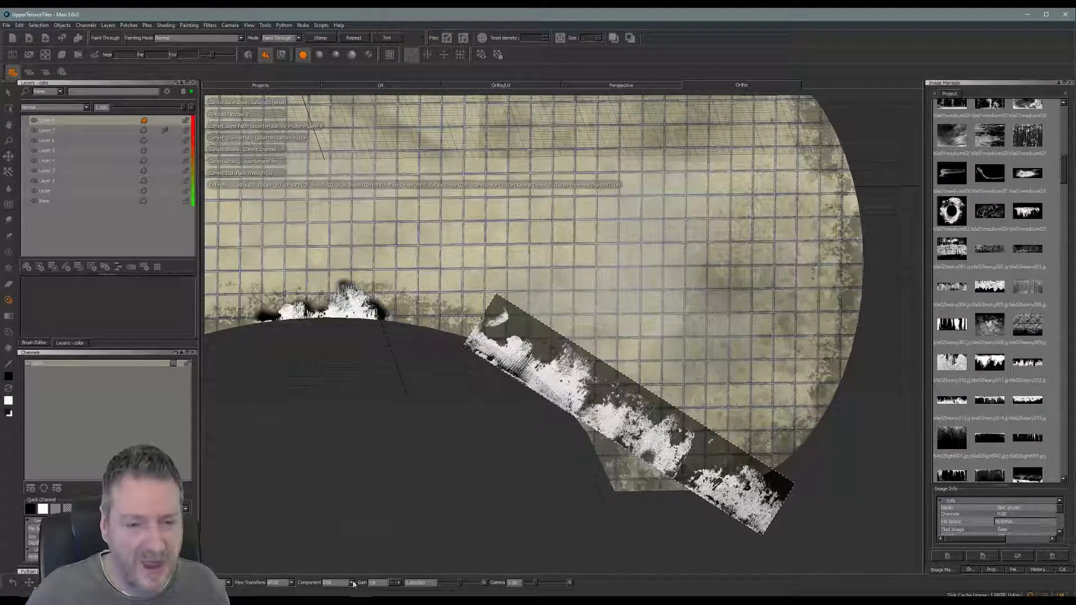
Step: Switch to the Garden_Terrace_Complete scene in 3ds Max, examine the terrace floor, stairs and balustrades from several angles, and return to Mari
click(358, 599)
middle_drag(420, 364, 374, 344)
scroll(424, 330, down, 6)
scroll(373, 348, up, 4)
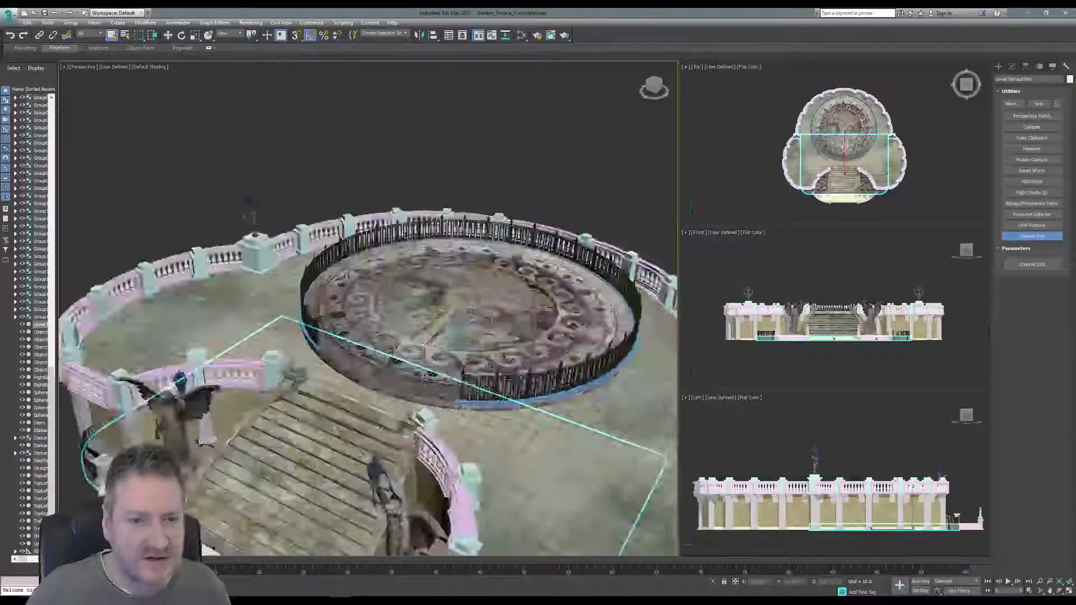
middle_drag(356, 403, 339, 397)
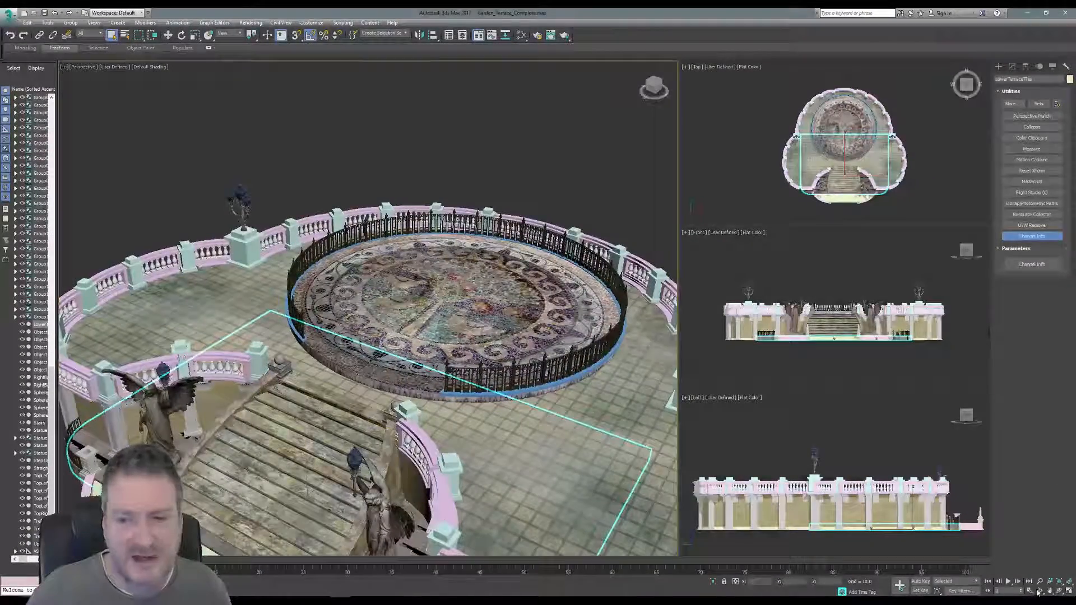
click(1059, 591)
drag(460, 314, 370, 365)
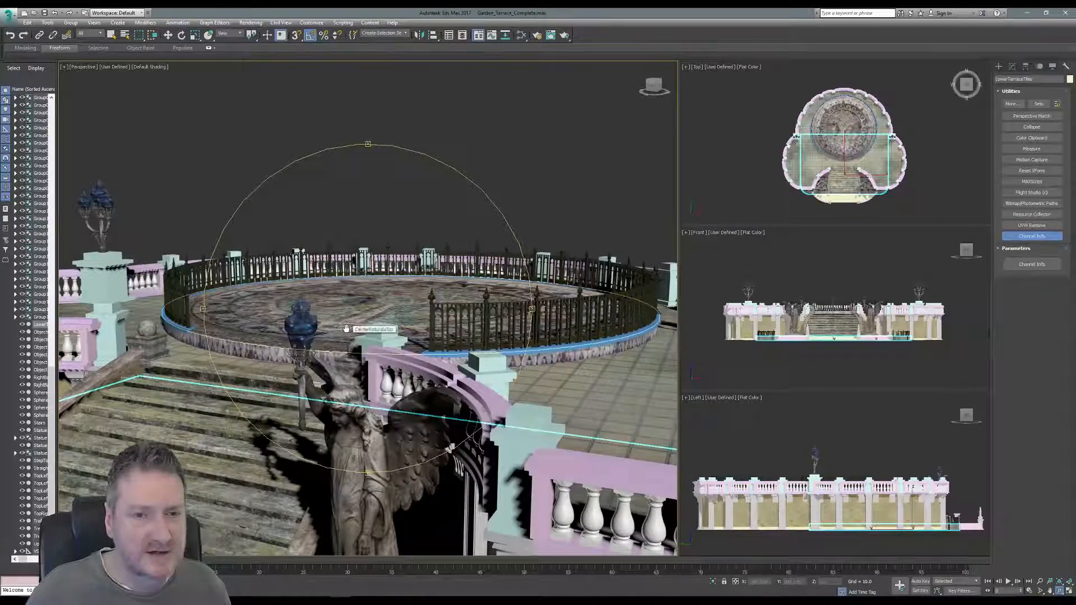
drag(346, 328, 417, 535)
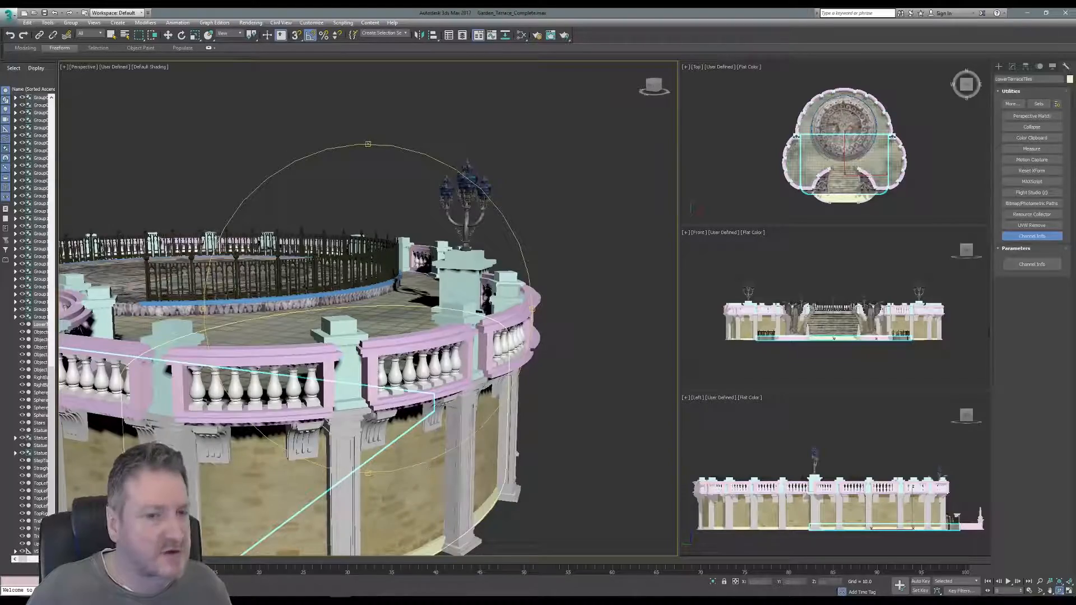
drag(427, 483, 440, 321)
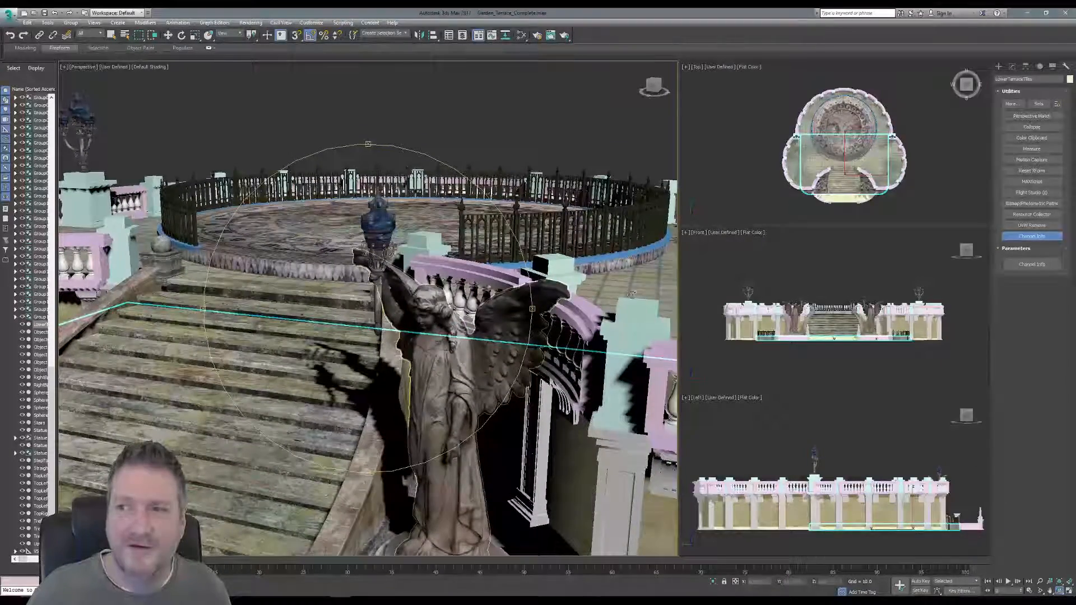
click(1025, 12)
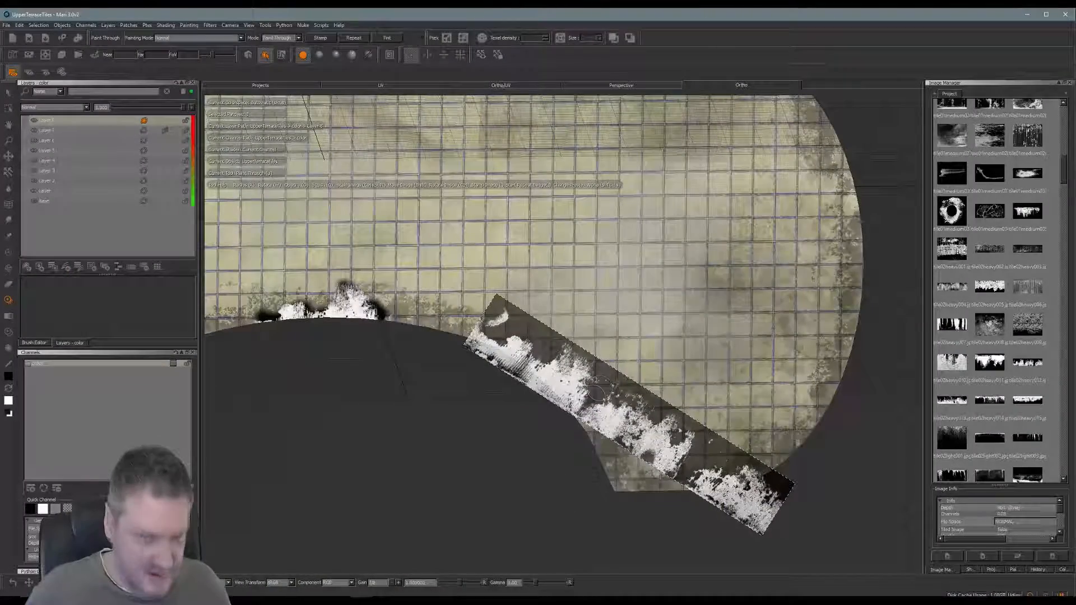
Step: Steepen the grunge strip to follow the arch cutout's lower right slope, paint a patch along that edge, and bake it
shift+drag(590, 393, 610, 389)
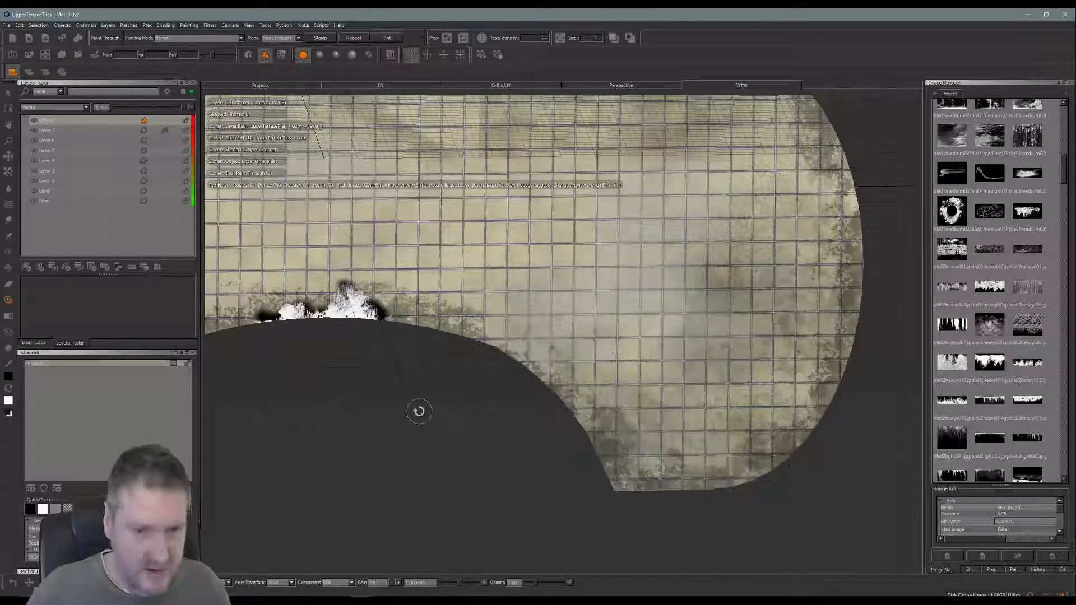
alt+middle_drag(418, 412, 386, 410)
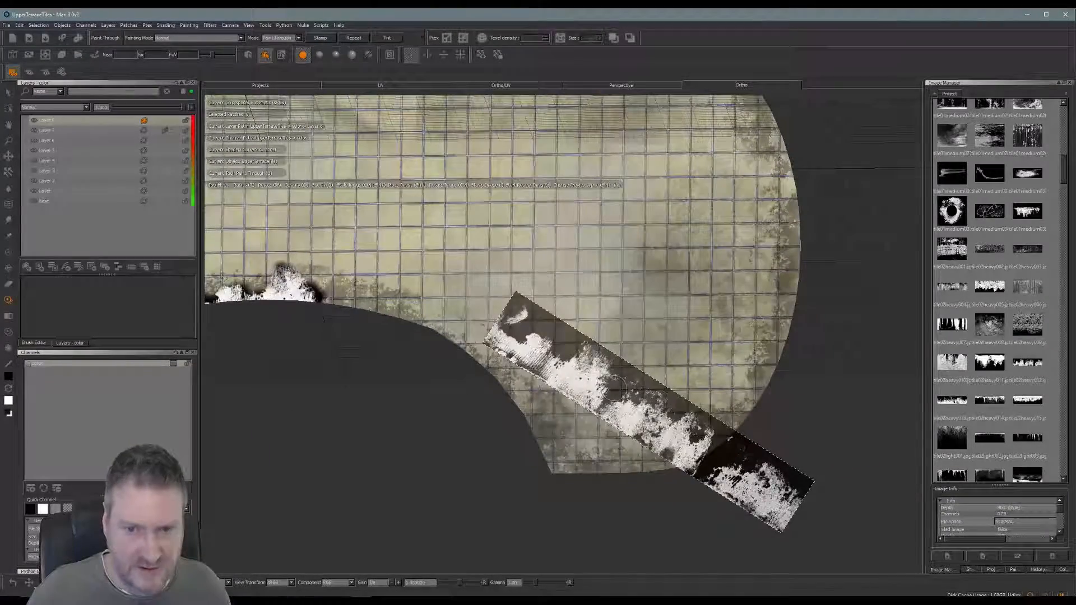
ctrl+drag(583, 408, 632, 362)
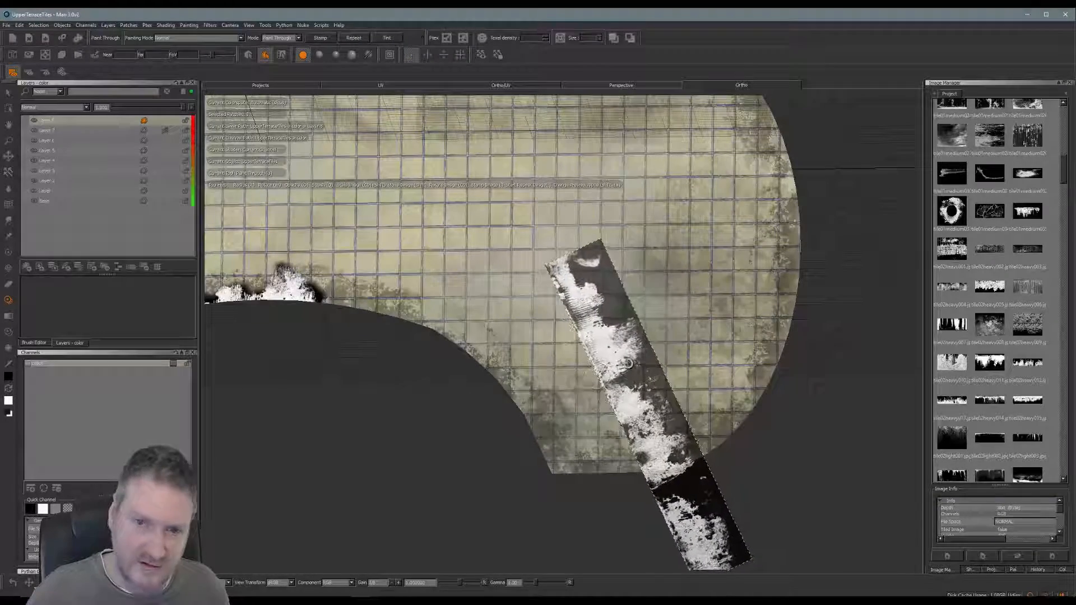
mouse_move(655, 415)
shift+mouse_down()
mouse_move(544, 385)
mouse_move(524, 403)
mouse_move(505, 399)
mouse_move(496, 369)
mouse_move(549, 392)
mouse_move(558, 423)
shift+mouse_up()
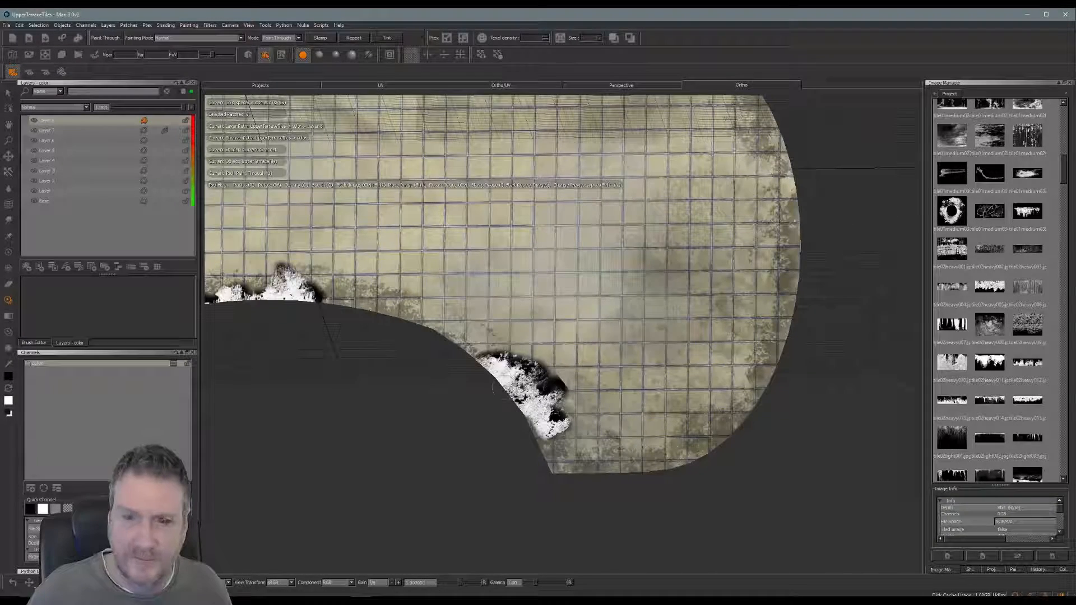
drag(536, 433, 532, 459)
key(b)
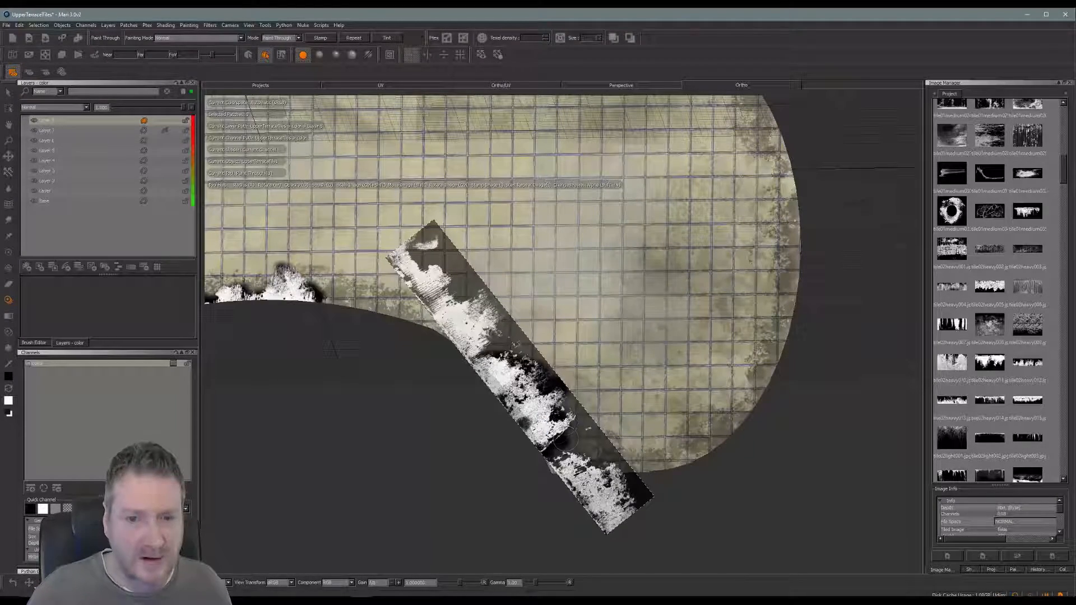
Step: Tilt the grunge strip to follow the terrace's lower right corner and paint a patch along that curved edge
ctrl+drag(546, 407, 544, 336)
shift+drag(521, 379, 765, 343)
click(740, 387)
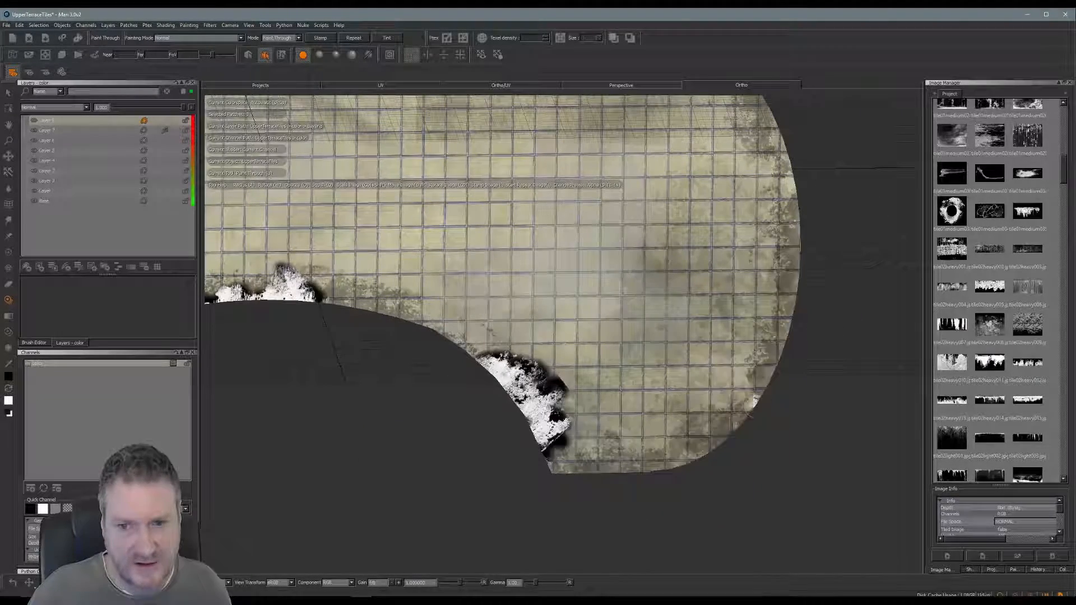
mouse_move(713, 392)
mouse_down()
mouse_move(733, 409)
mouse_move(694, 462)
mouse_up()
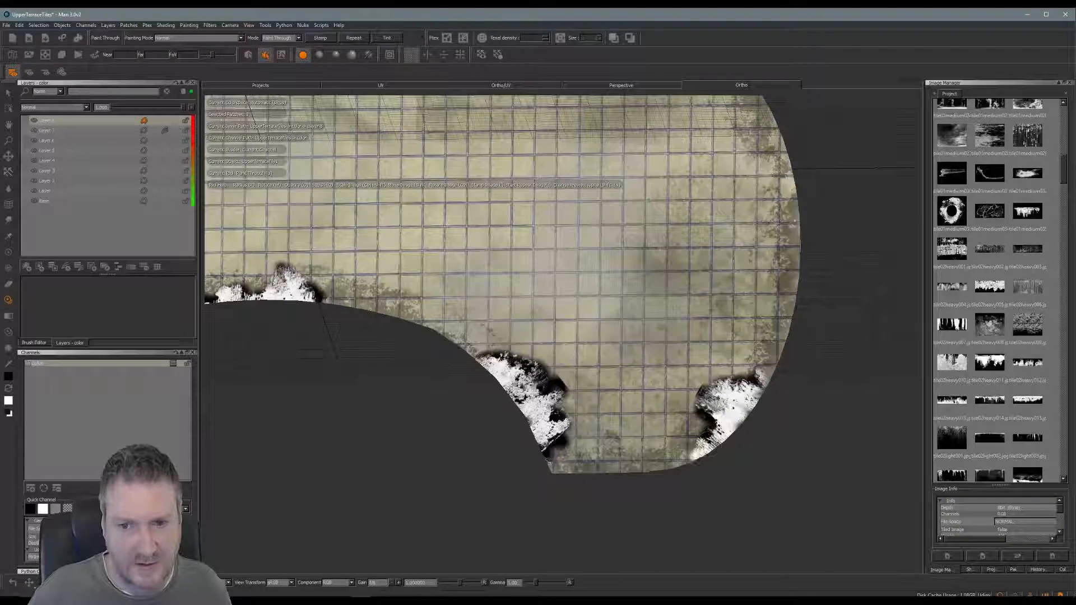
drag(777, 375, 775, 406)
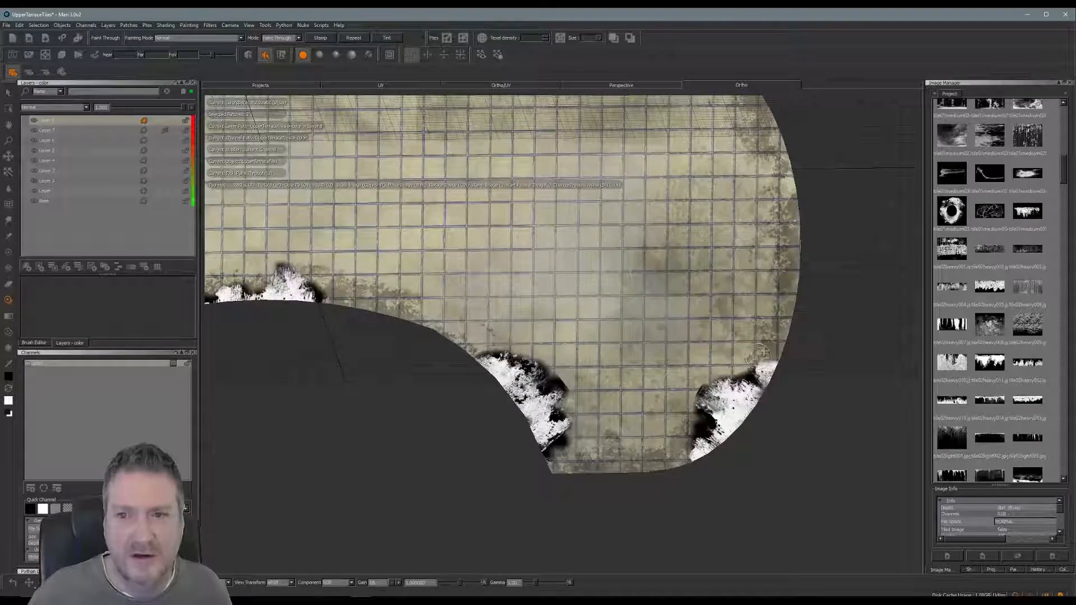
Step: Stand the grunge strip nearly upright over the right lobe's outer edge, paint patches down that edge, and bake them
mouse_move(793, 270)
alt+middle_down()
mouse_move(765, 302)
mouse_move(753, 361)
alt+middle_up()
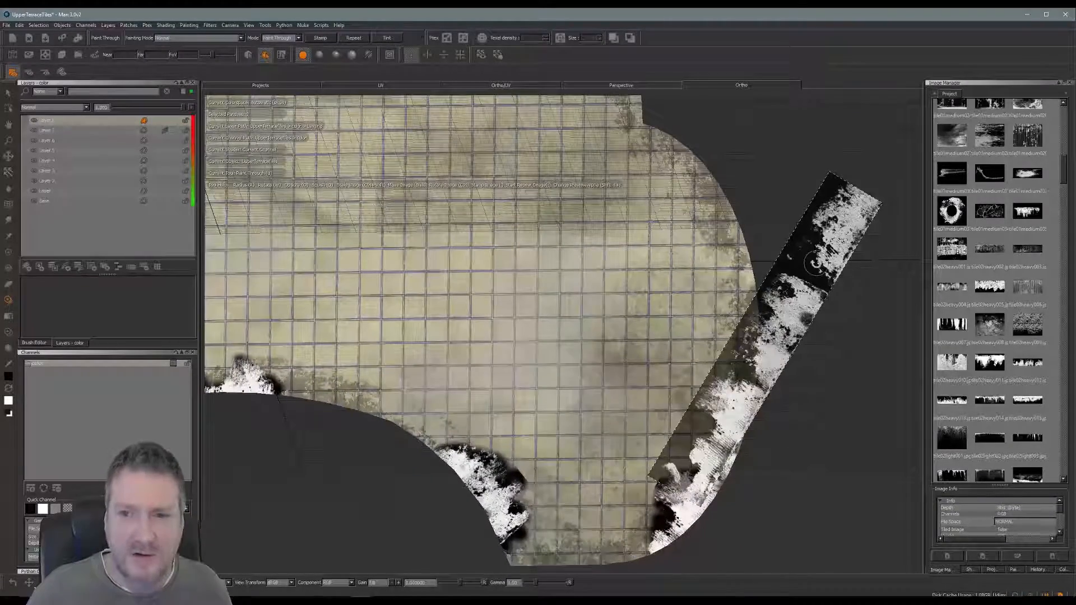
mouse_move(815, 262)
ctrl+mouse_down()
mouse_move(729, 261)
mouse_move(703, 164)
ctrl+mouse_up()
mouse_move(771, 335)
shift+mouse_down()
mouse_move(793, 423)
mouse_move(791, 399)
shift+mouse_up()
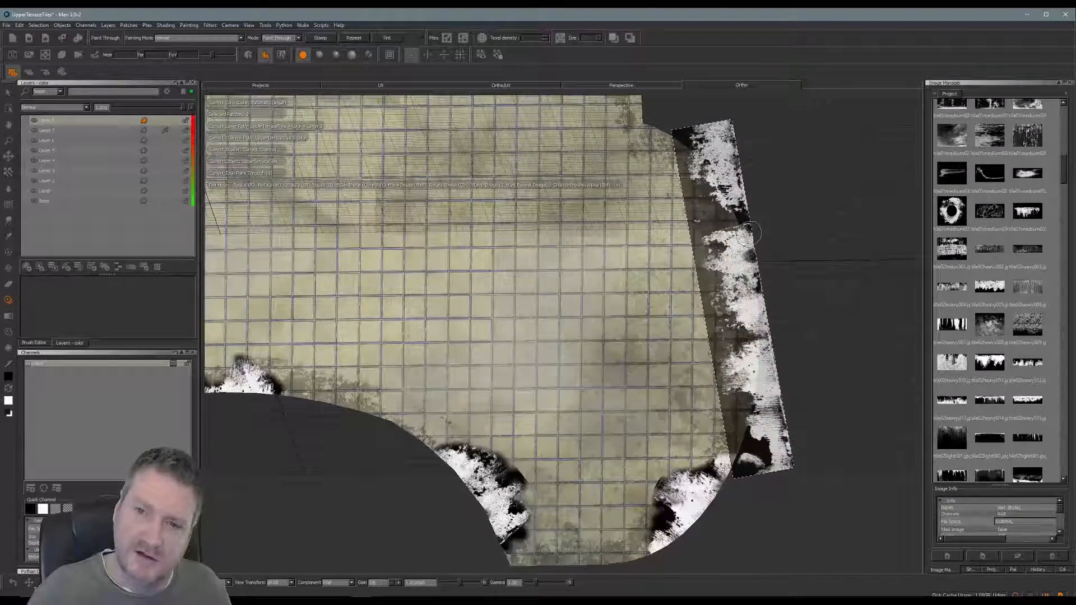
drag(742, 240, 721, 242)
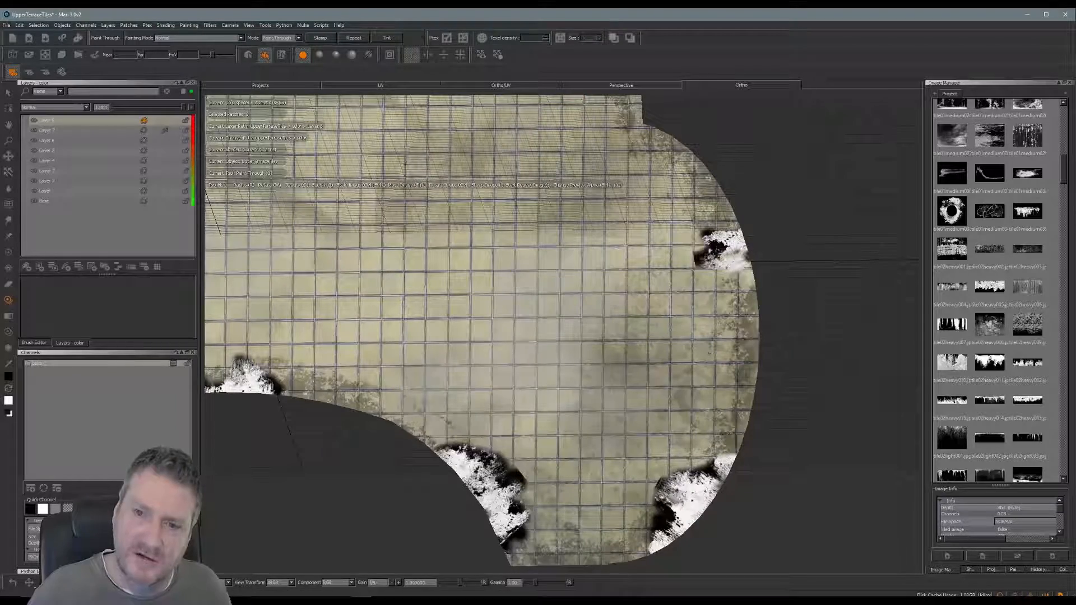
mouse_move(758, 289)
mouse_down()
mouse_move(746, 324)
mouse_move(756, 354)
mouse_up()
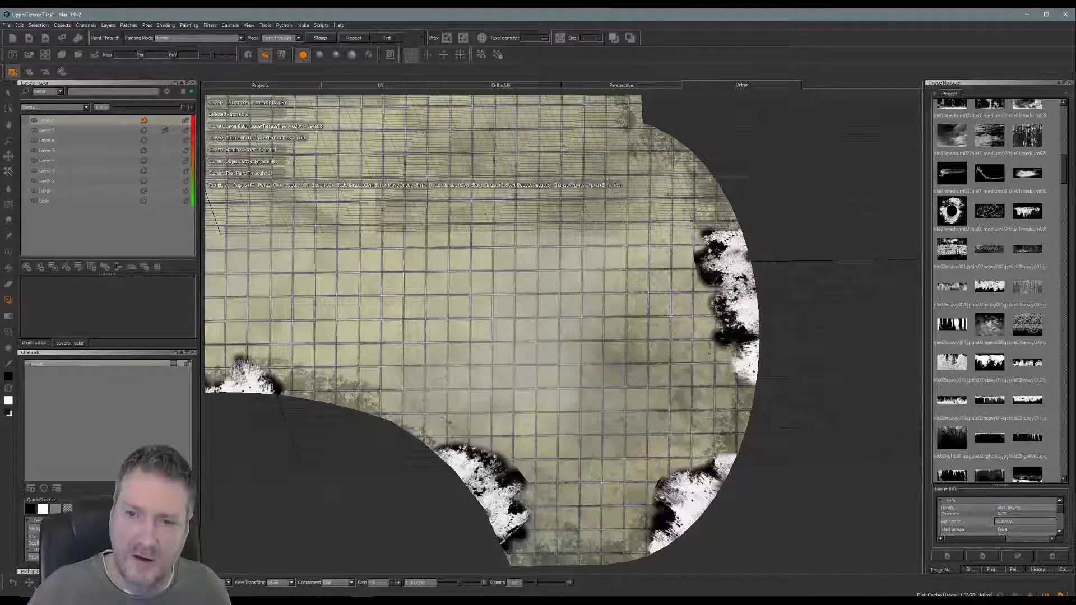
key(b)
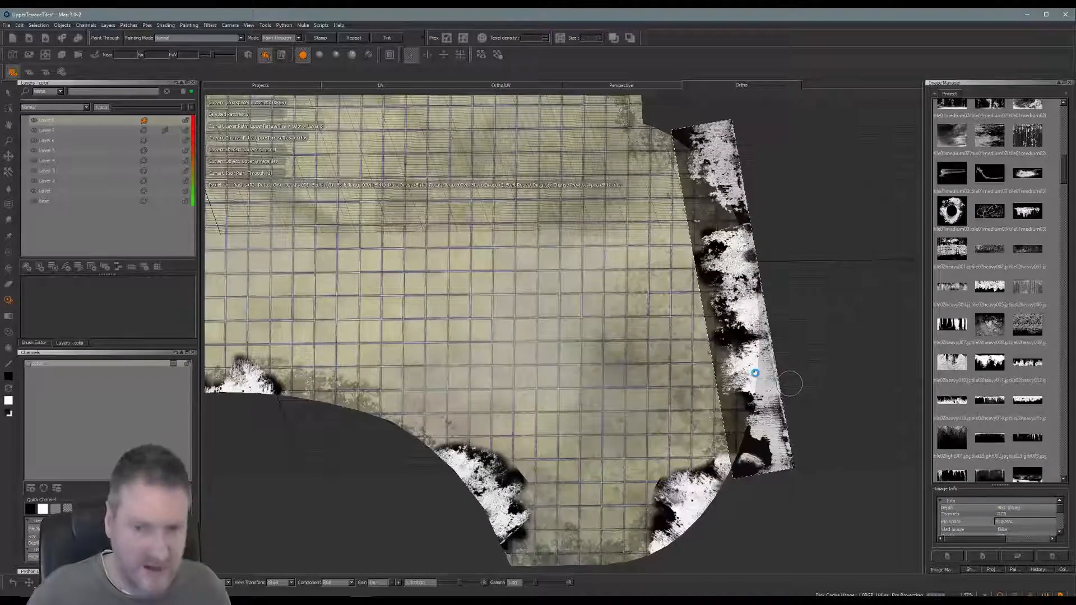
Step: Tilt the grunge strip diagonally beside the notch where the right lobe meets the terrace's upper curve
mouse_move(769, 282)
alt+middle_down()
mouse_move(827, 389)
mouse_move(920, 378)
alt+middle_up()
mouse_move(362, 318)
alt+middle_down()
mouse_move(387, 340)
mouse_move(676, 452)
mouse_move(301, 446)
alt+middle_up()
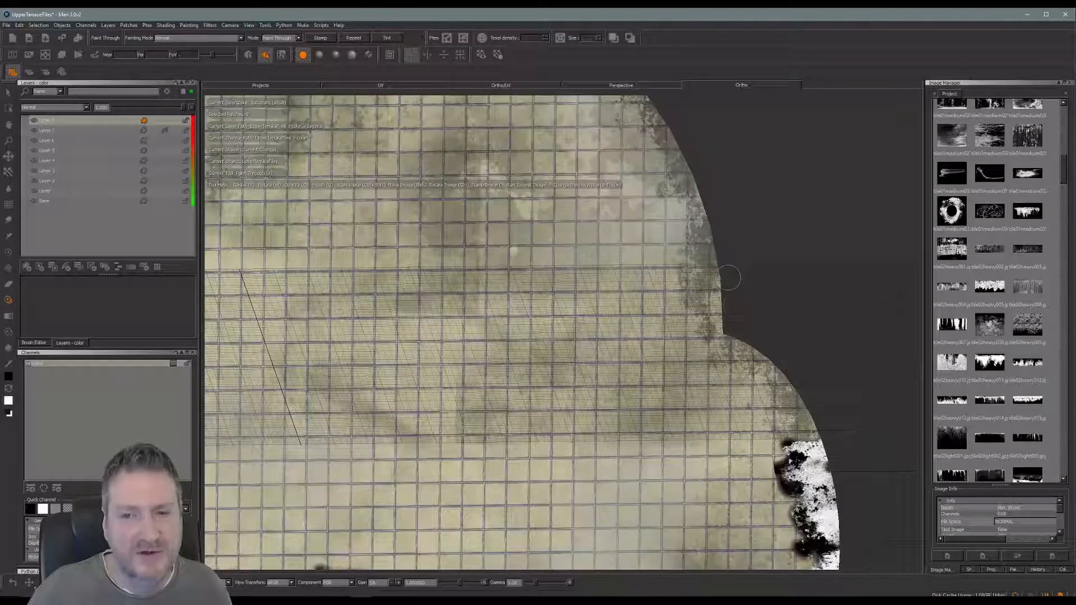
alt+middle_drag(820, 426, 777, 409)
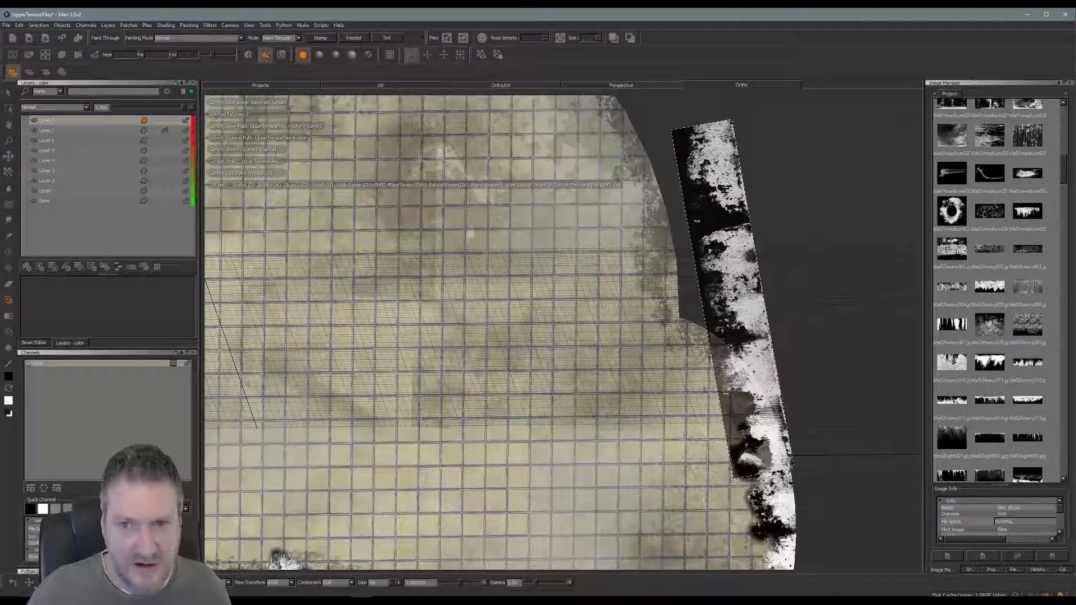
ctrl+drag(776, 409, 826, 372)
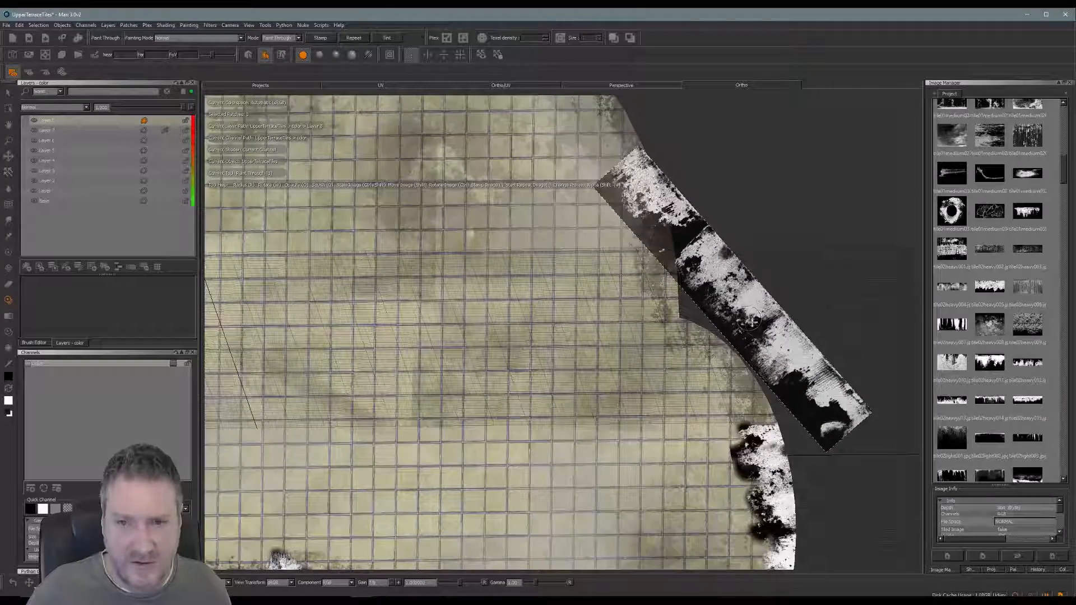
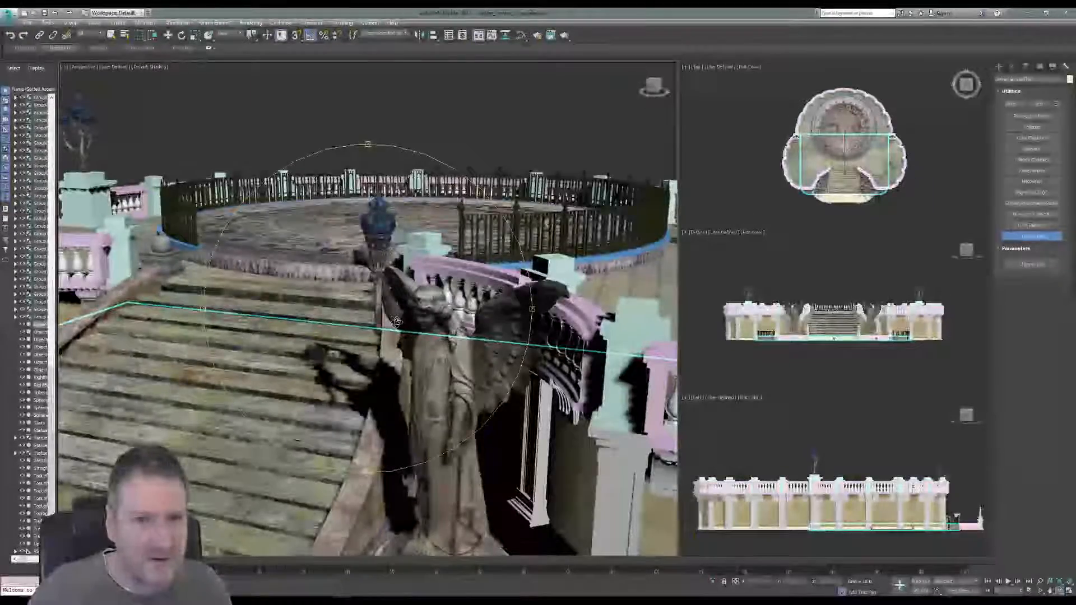
Step: Switch to the Garden_Terrace_Complete scene in 3ds Max, examine the terrace floor around the balustrade and lamp pedestal, and return to Mari
scroll(396, 321, down, 3)
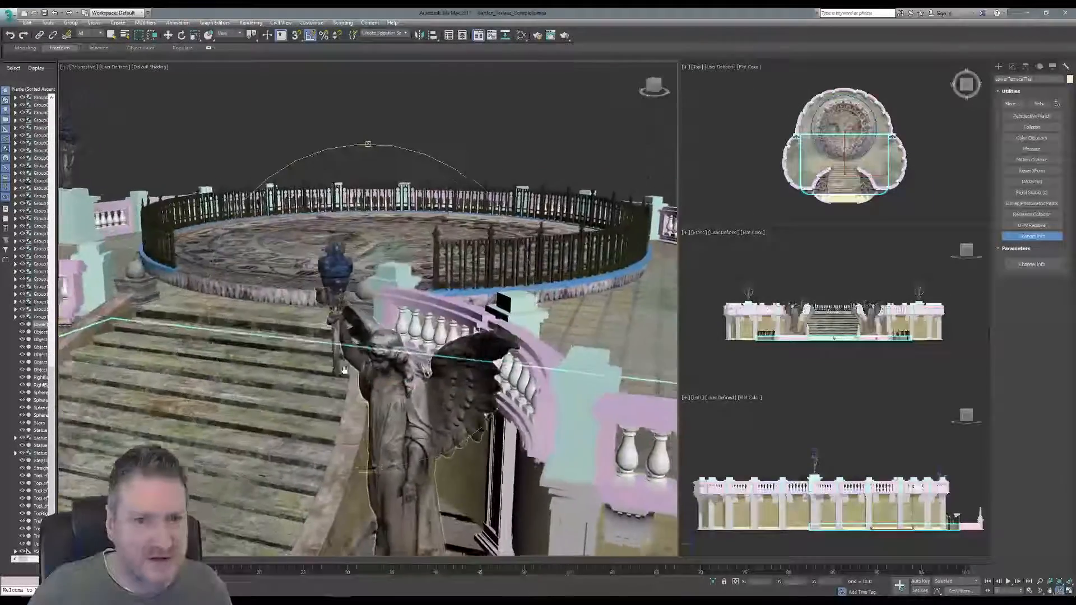
scroll(381, 308, up, 3)
middle_drag(489, 302, 446, 281)
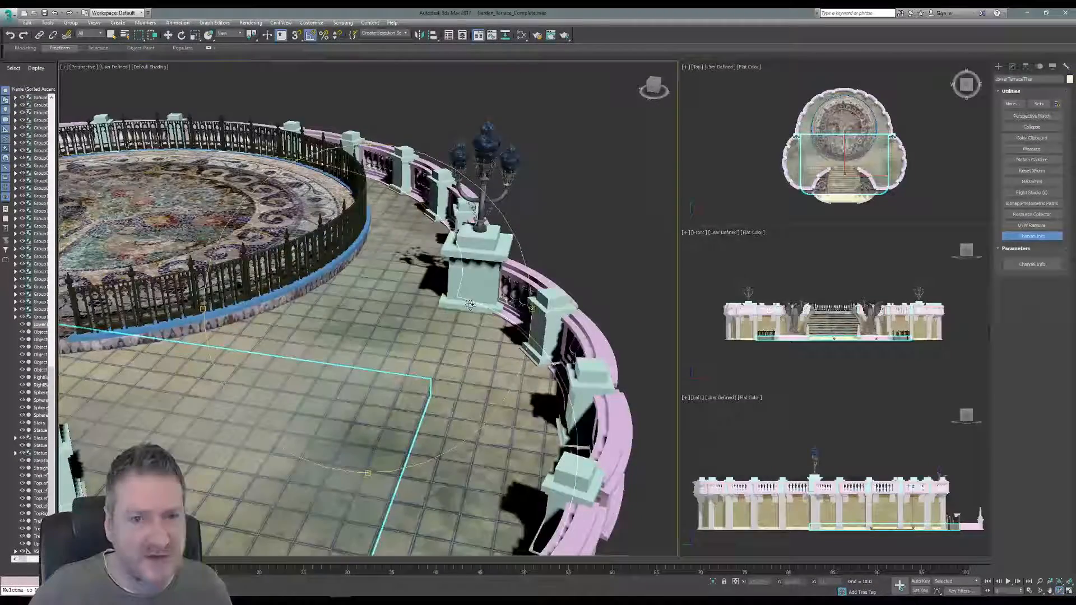
drag(305, 280, 364, 290)
middle_drag(359, 283, 379, 359)
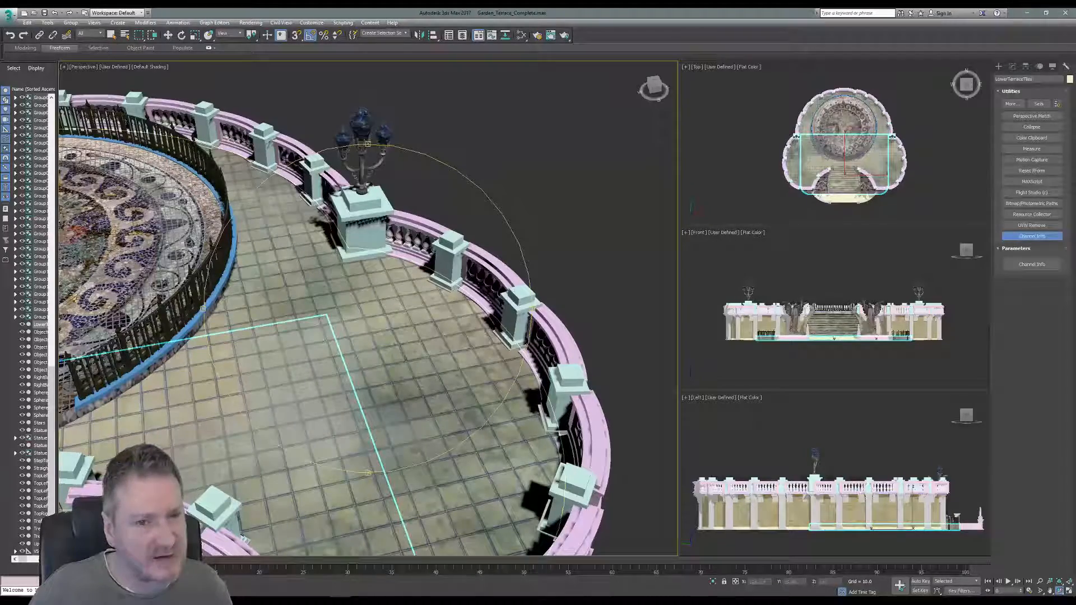
click(1028, 14)
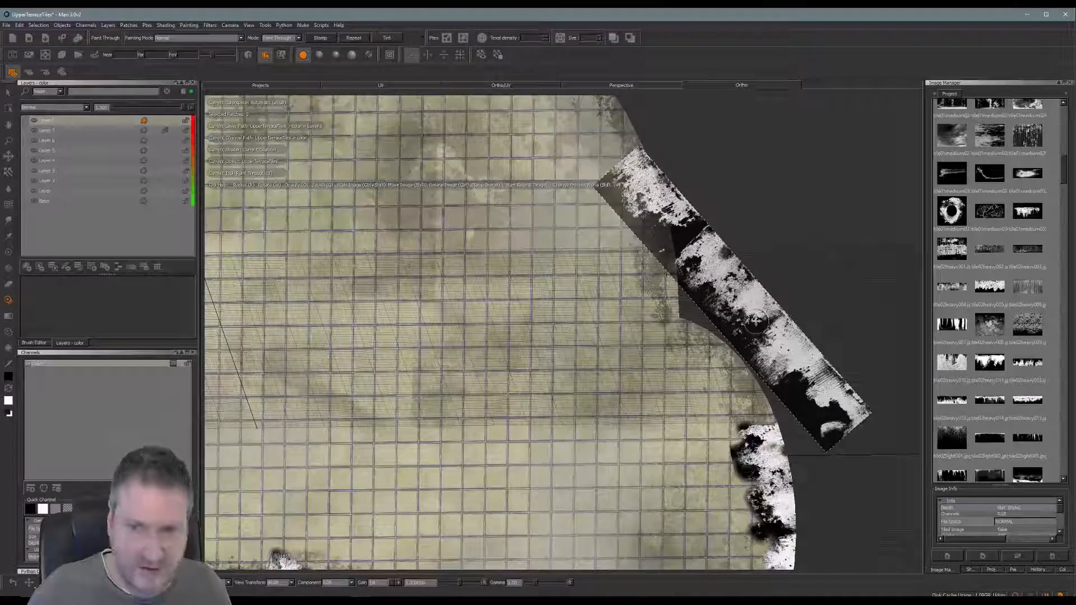
Step: Place the grunge strip over the right-side notch, straighten it to follow the edge, and paint patches on both sides of the notch
mouse_move(755, 320)
shift+mouse_down()
mouse_move(724, 327)
mouse_move(700, 359)
mouse_move(707, 340)
mouse_move(714, 346)
mouse_move(677, 335)
shift+mouse_up()
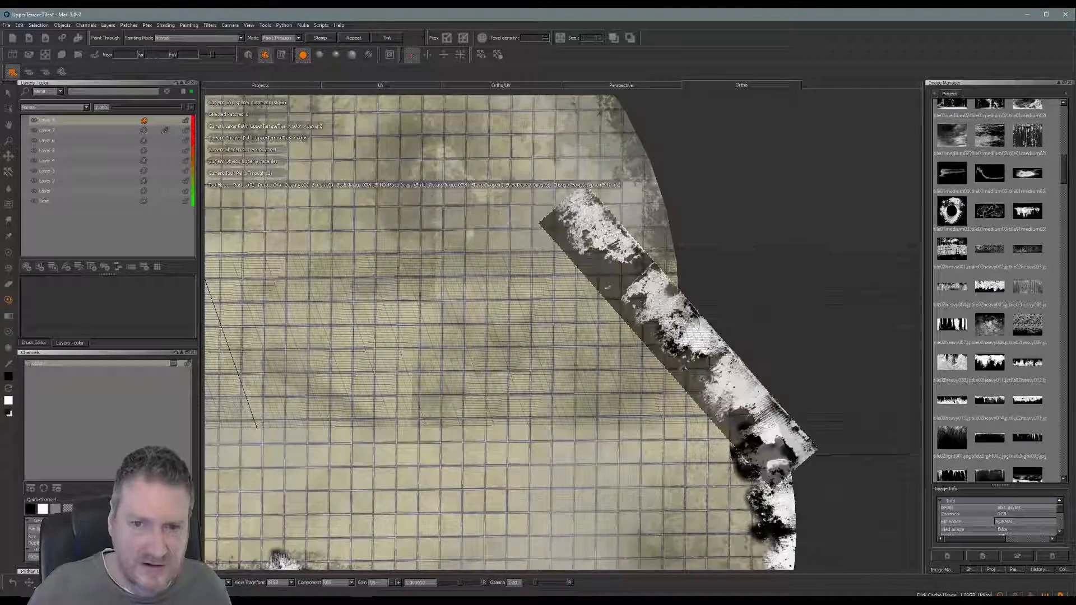
ctrl+drag(649, 268, 621, 264)
mouse_move(674, 305)
mouse_down()
mouse_move(642, 294)
mouse_move(653, 276)
mouse_move(633, 263)
mouse_move(671, 253)
mouse_move(663, 232)
mouse_move(674, 321)
mouse_up()
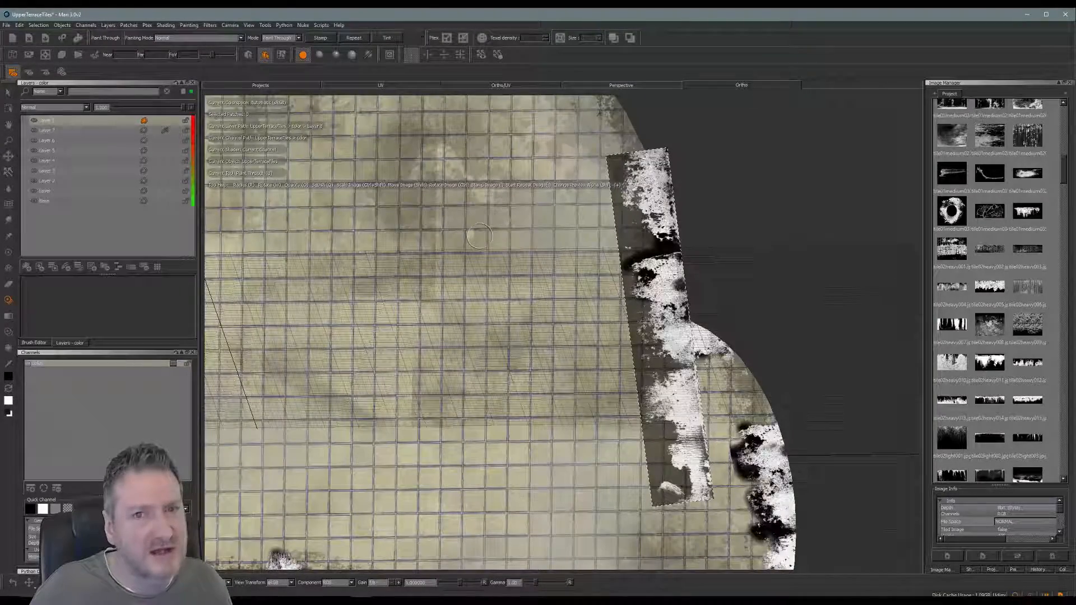
Step: Tilt the grunge strip to follow the terrace's upper right curve and paint patches along that edge
alt+middle_drag(525, 199, 623, 394)
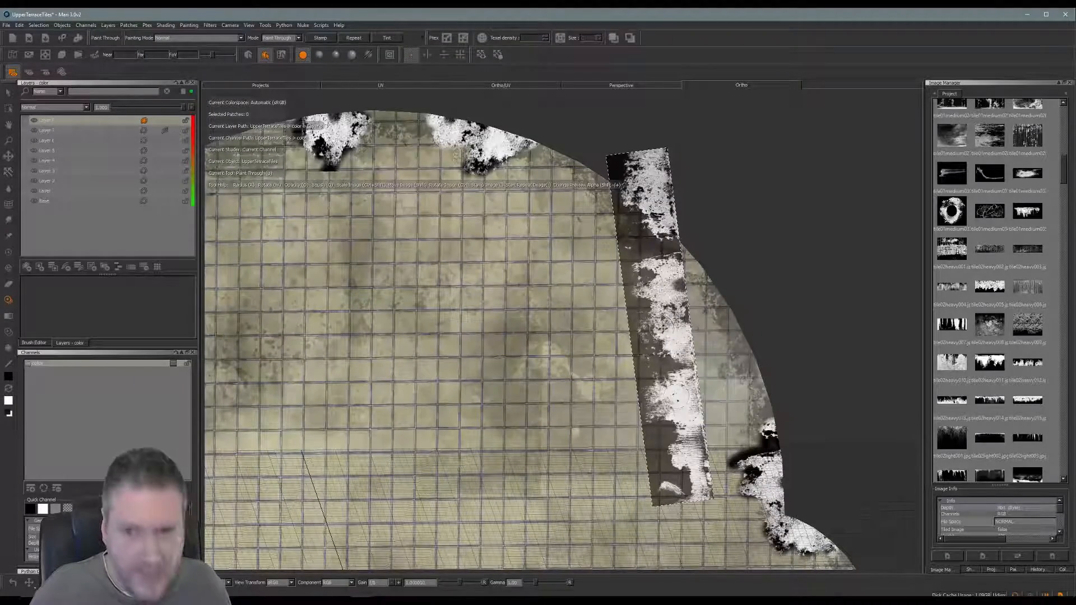
mouse_move(661, 326)
ctrl+mouse_down()
mouse_move(644, 325)
mouse_move(664, 324)
mouse_move(645, 273)
mouse_move(669, 265)
ctrl+mouse_up()
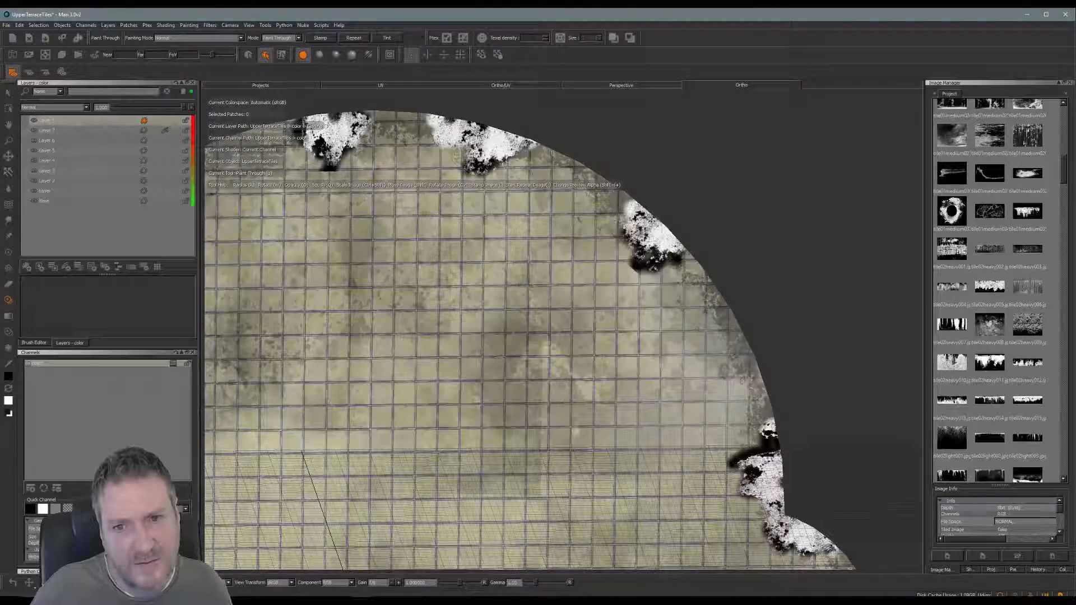
drag(670, 246, 704, 280)
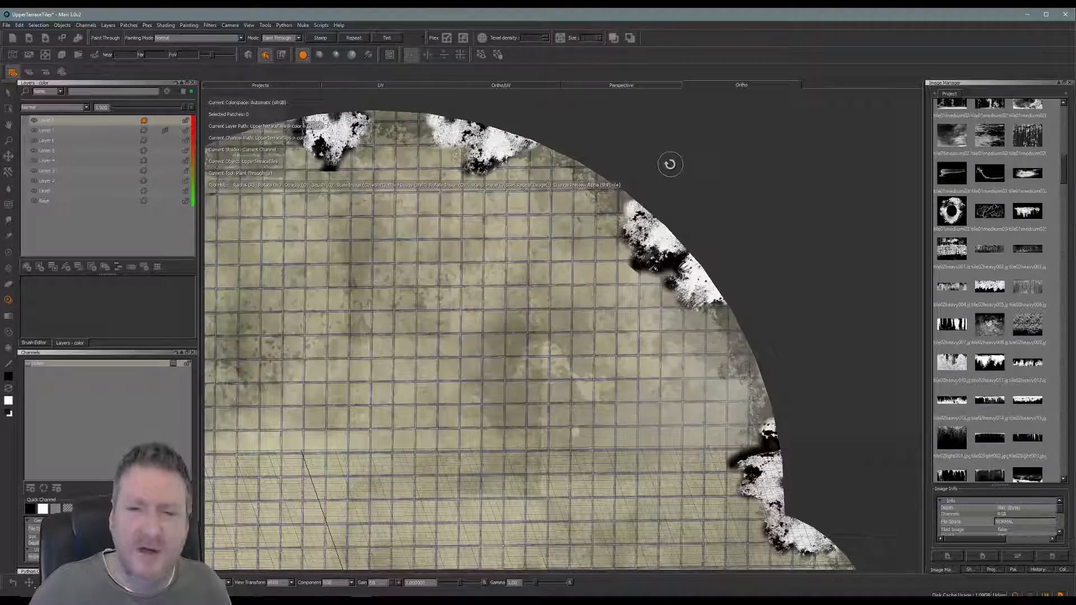
Step: Return the view to the right-side notch and save the project
mouse_move(671, 166)
middle_down()
mouse_move(769, 164)
mouse_move(742, 176)
mouse_move(745, 237)
mouse_move(719, 176)
mouse_move(747, 259)
mouse_move(653, 291)
middle_up()
key(u)
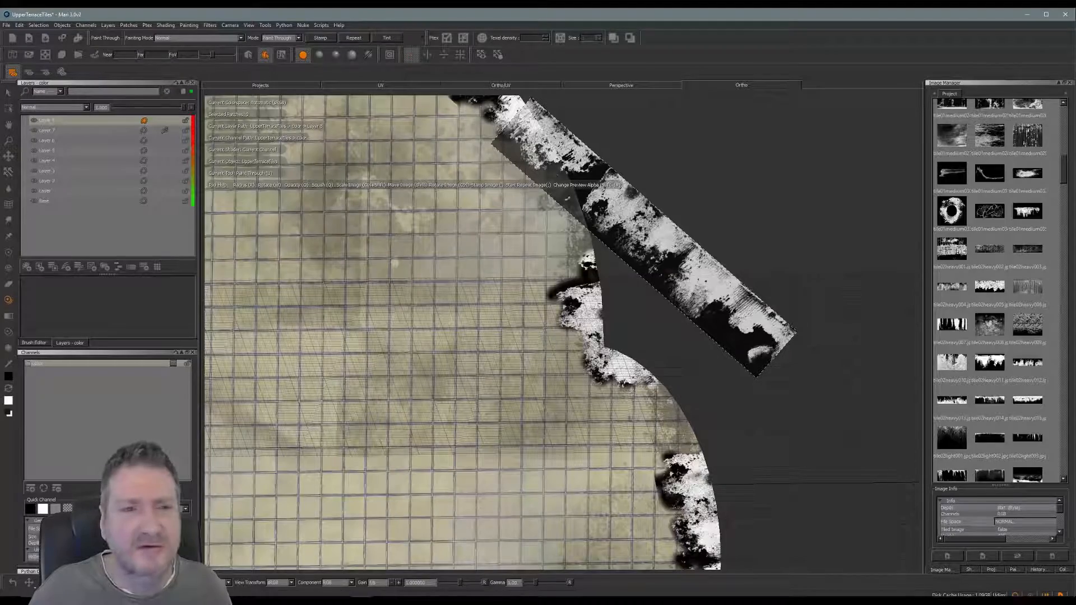
key(Escape)
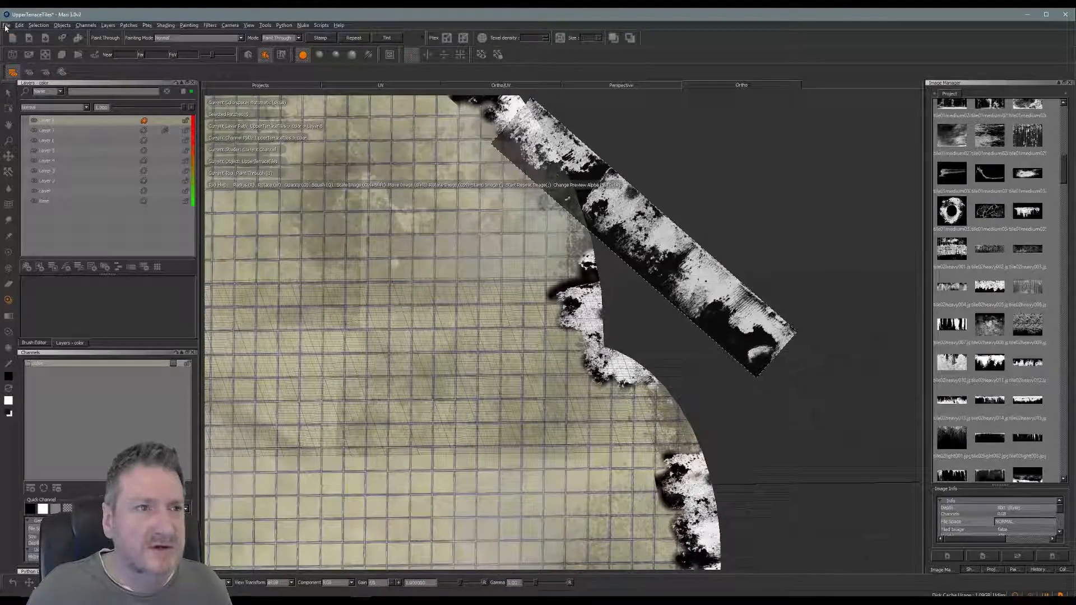
click(5, 25)
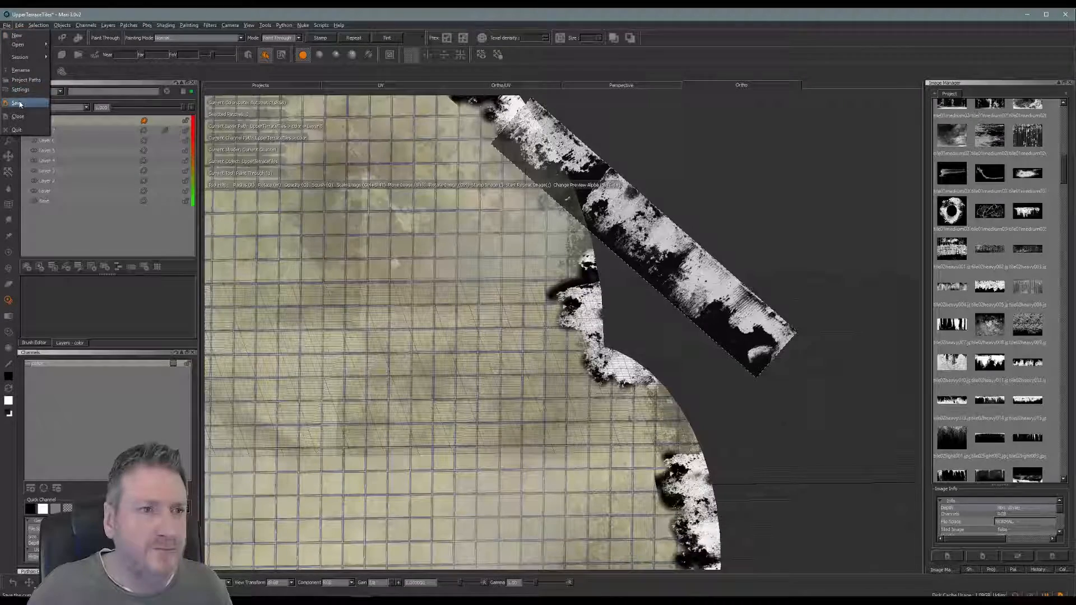
click(20, 104)
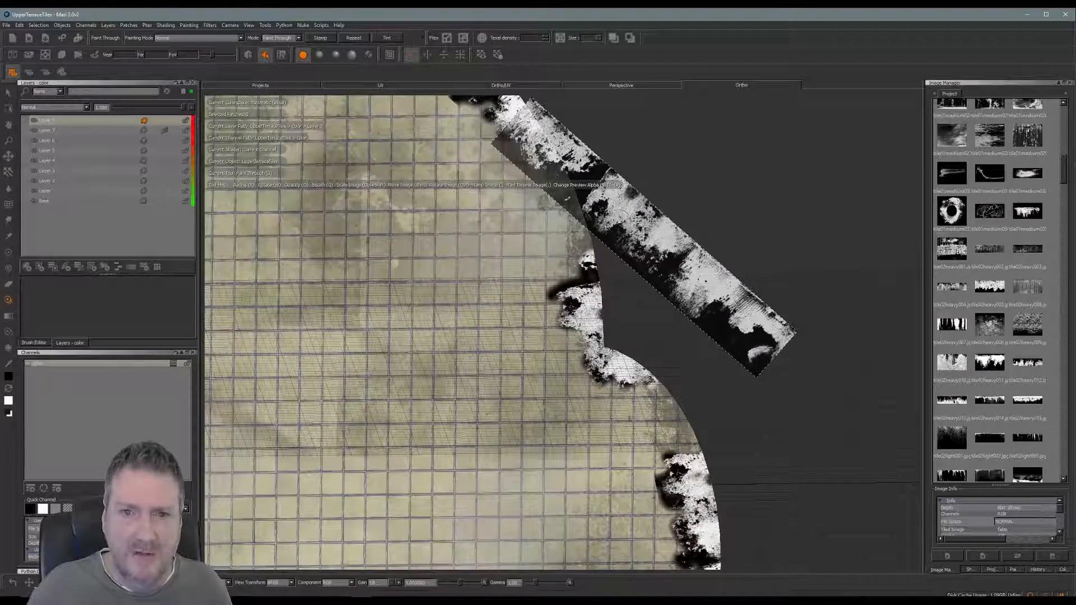
Step: Move the grunge strip clear of the terrace and examine the painted patches around its entire edge
shift+drag(619, 218, 747, 235)
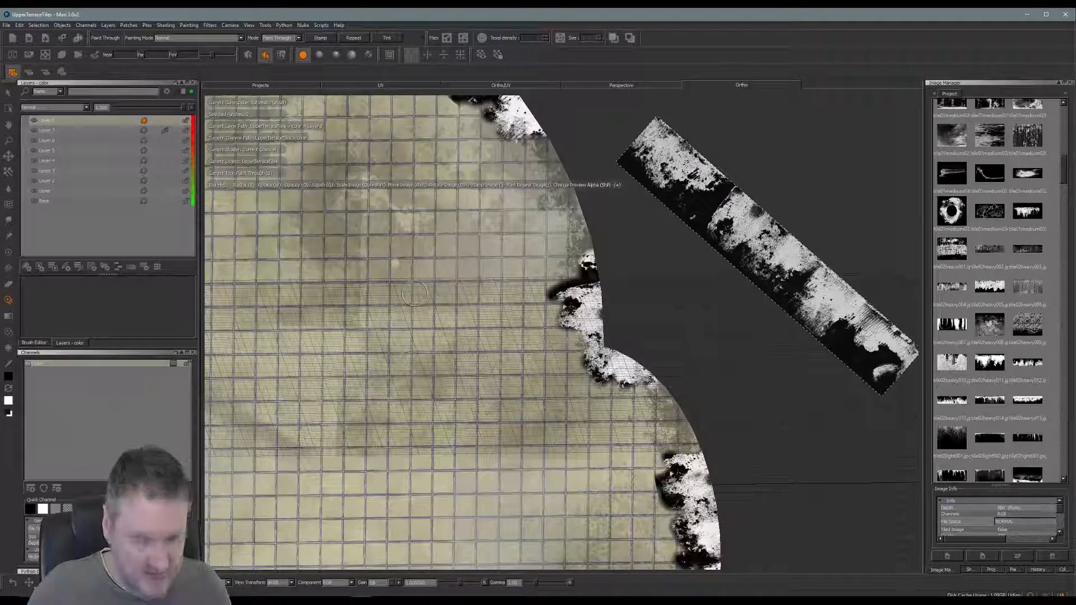
alt+middle_drag(410, 303, 593, 312)
alt+right_drag(592, 312, 514, 318)
alt+middle_drag(515, 318, 635, 305)
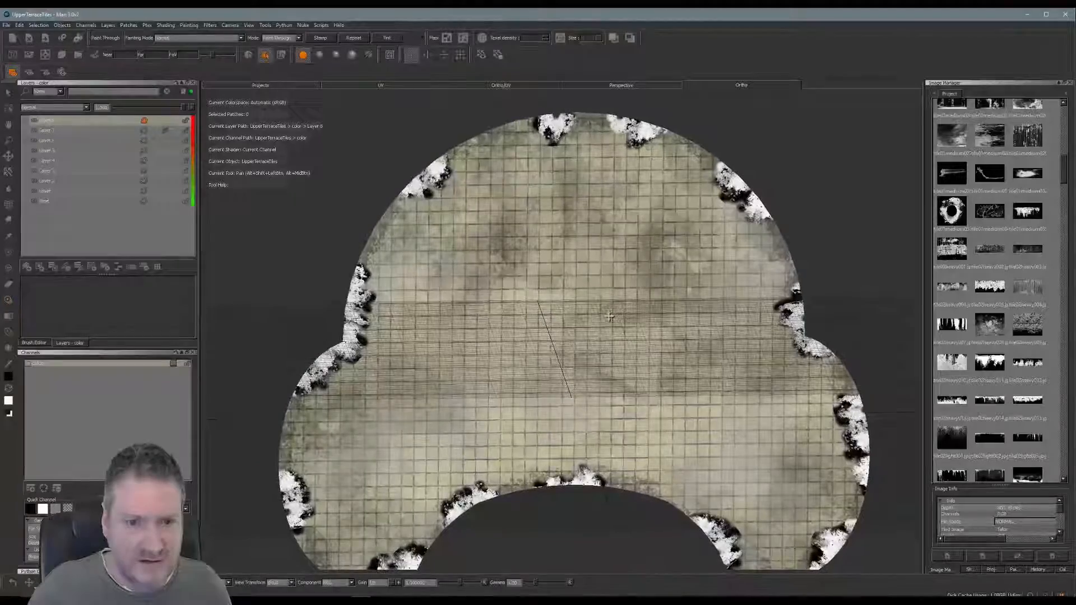
alt+right_drag(635, 305, 603, 306)
alt+middle_drag(603, 307, 594, 286)
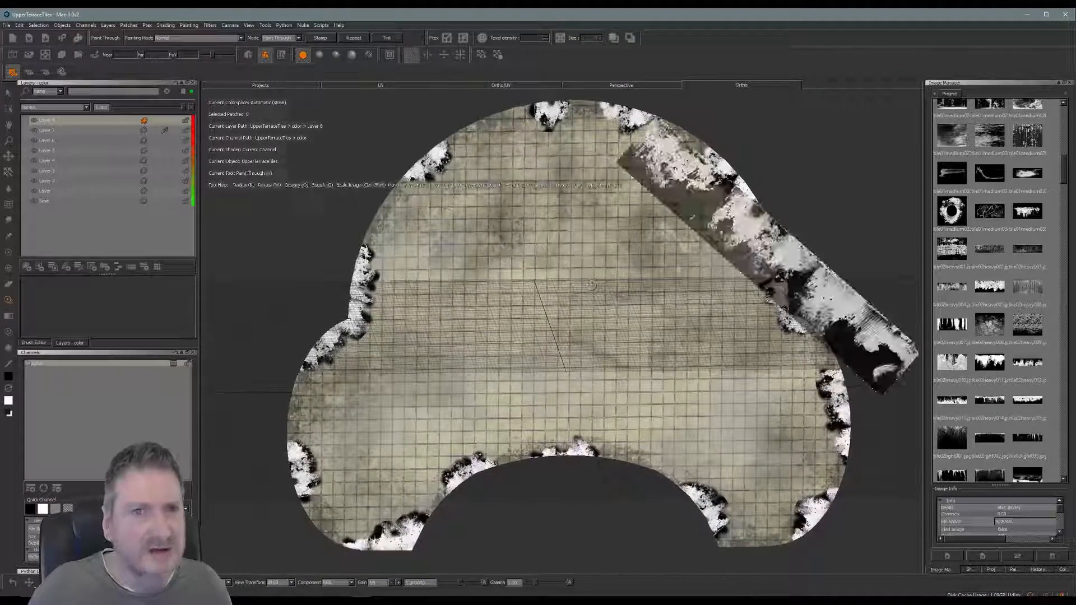
shift+drag(727, 215, 785, 152)
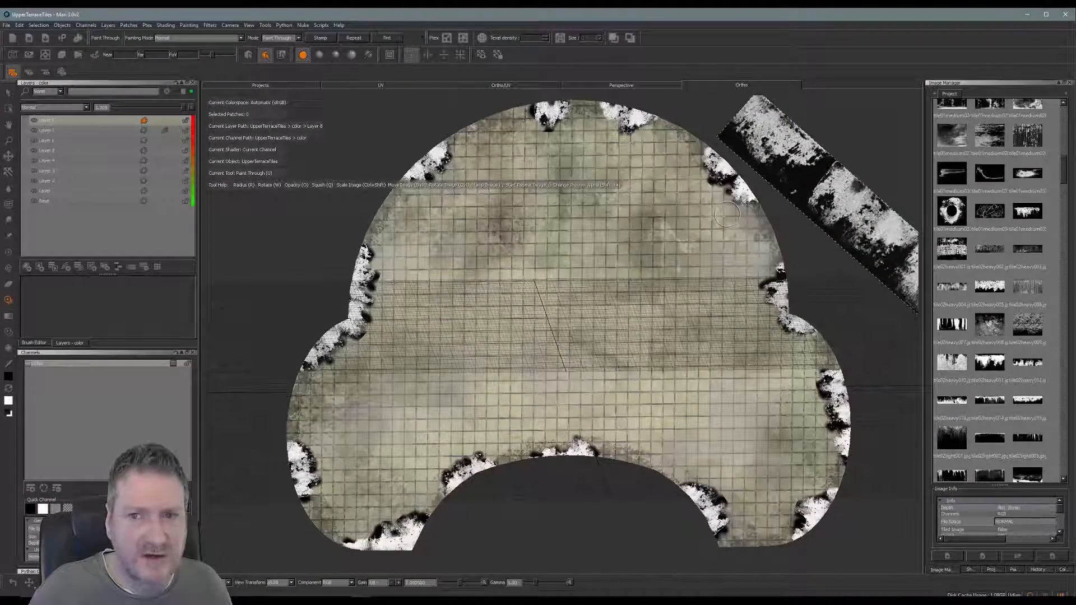
Step: Try the Darken blend mode on the grunge patch layer, then set it to Add with strongly reduced opacity
click(86, 108)
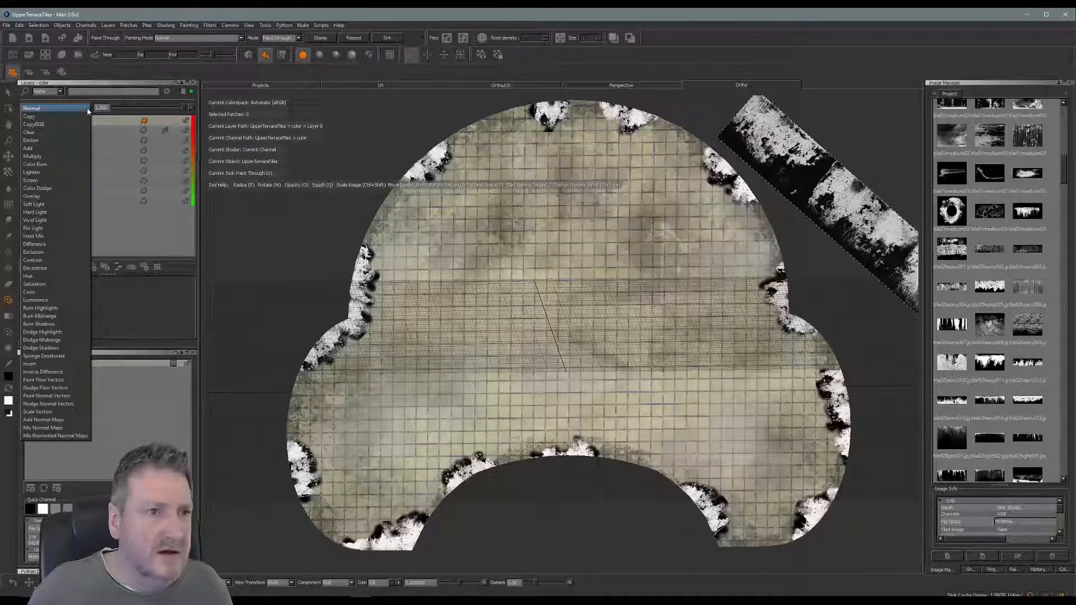
click(47, 142)
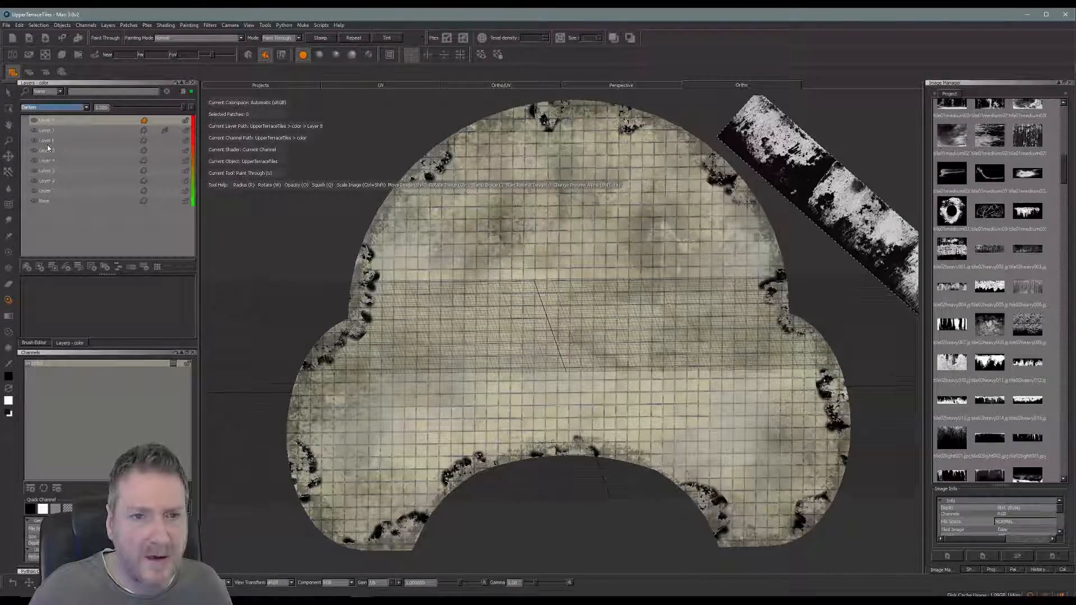
click(71, 108)
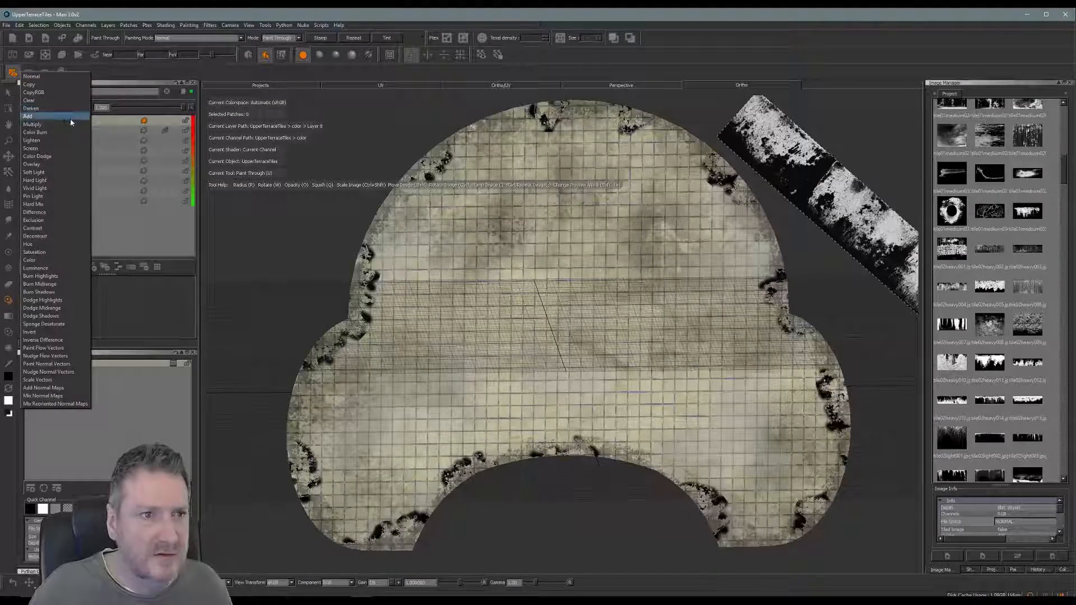
click(71, 118)
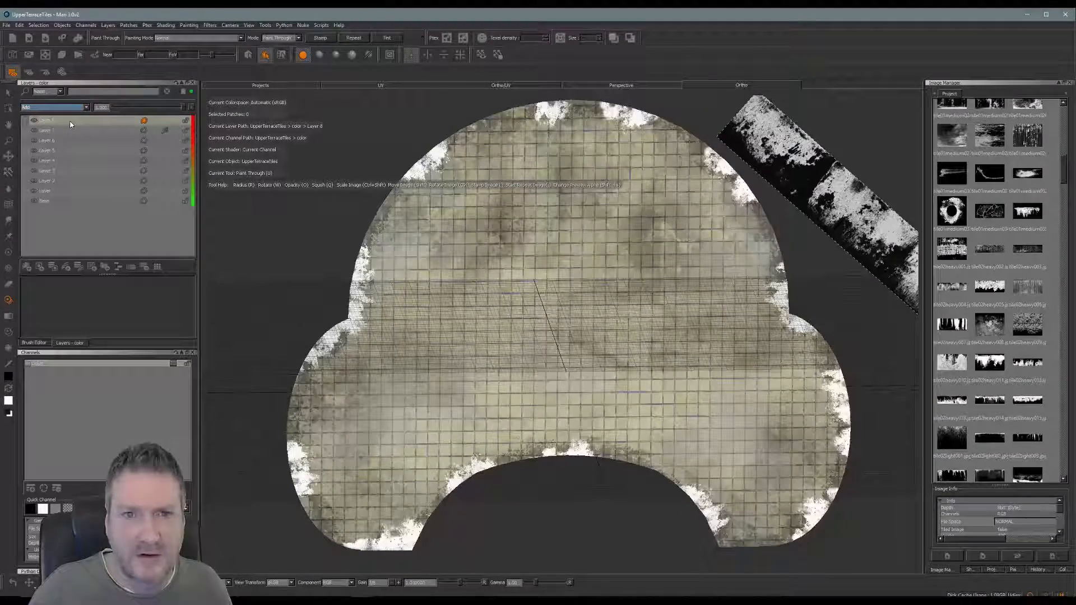
drag(188, 113, 140, 119)
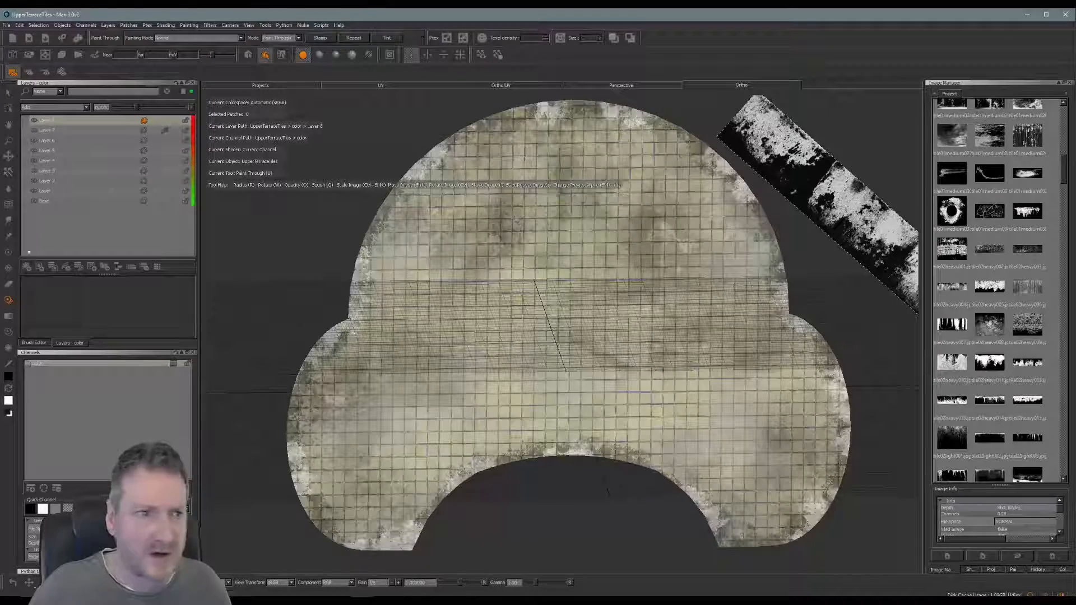
Step: Add a new paint layer above the grunge patch layer
click(26, 267)
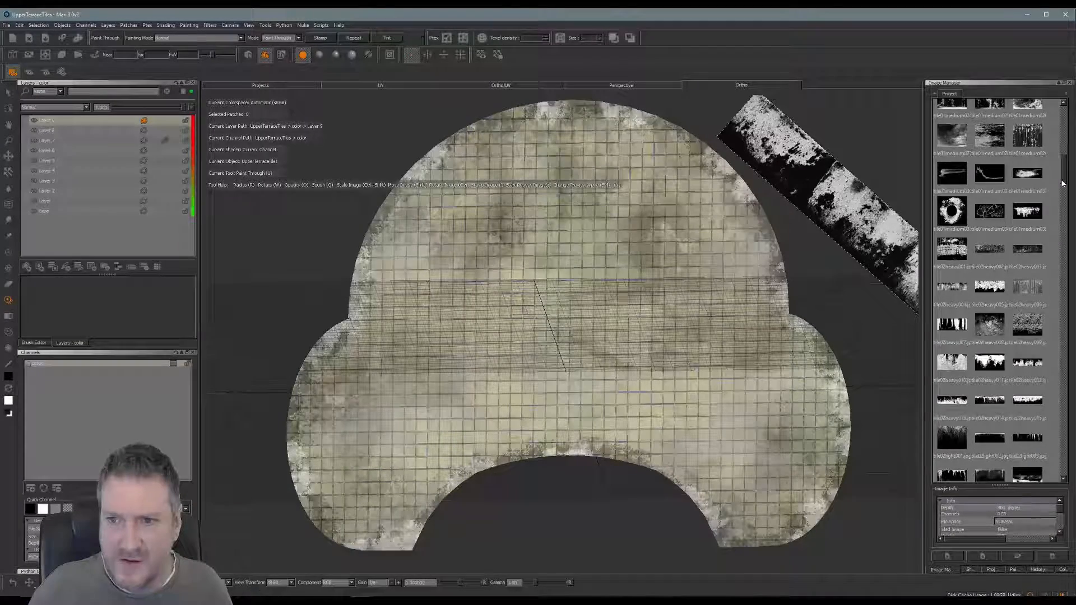
Step: Browse the grunge image library and try the ring-shaped splatter and the scratched texture as paint-through images
drag(1064, 170, 1062, 116)
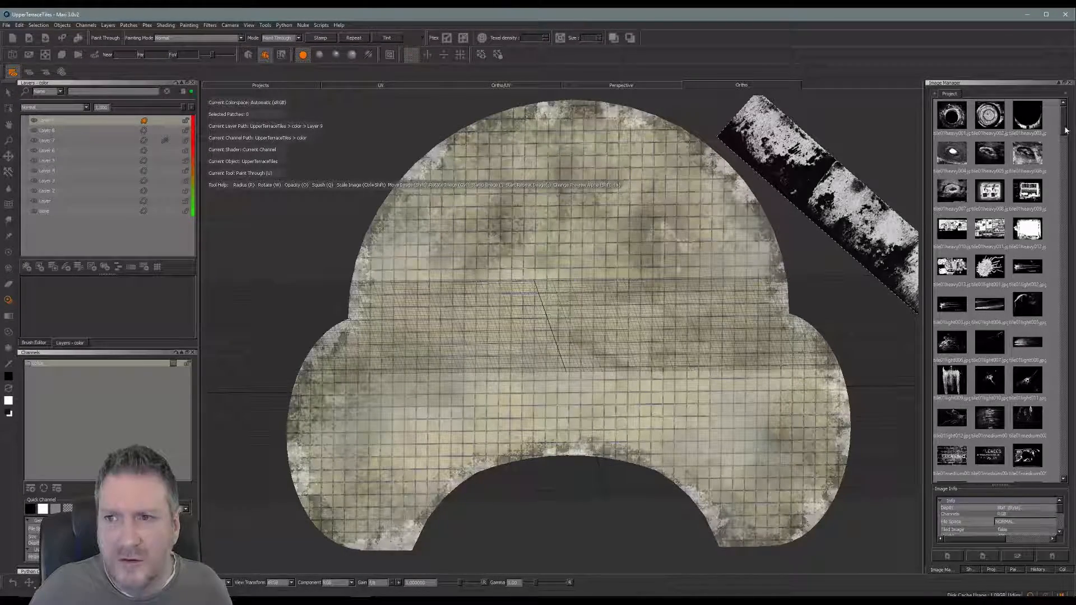
drag(1066, 130, 1058, 168)
mouse_move(951, 330)
mouse_down()
mouse_move(859, 283)
mouse_move(774, 260)
mouse_move(706, 296)
mouse_up()
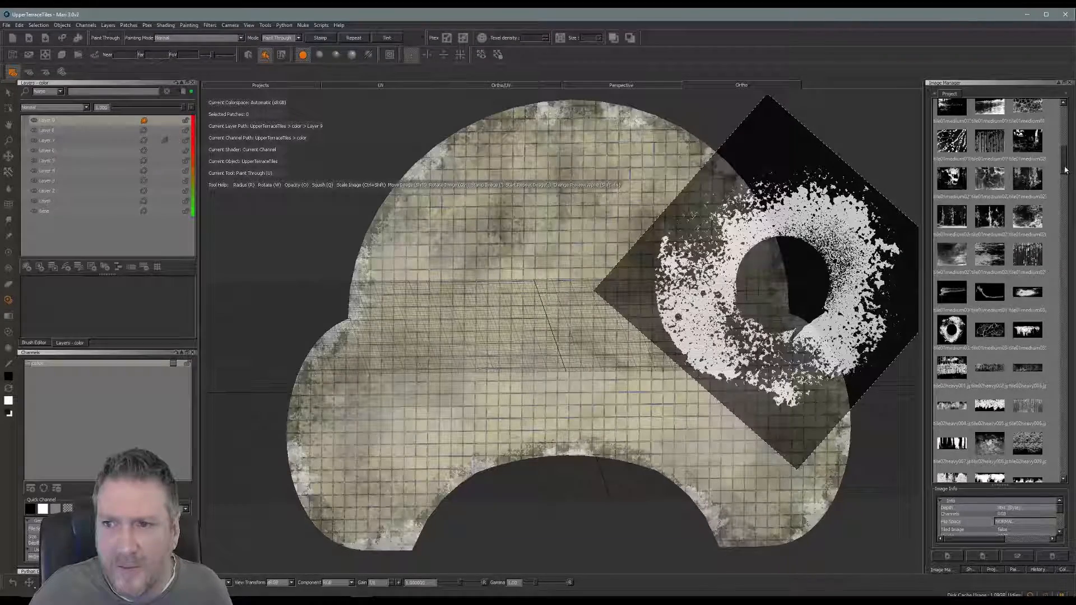
scroll(1063, 175, down, 2)
drag(1063, 175, 1053, 222)
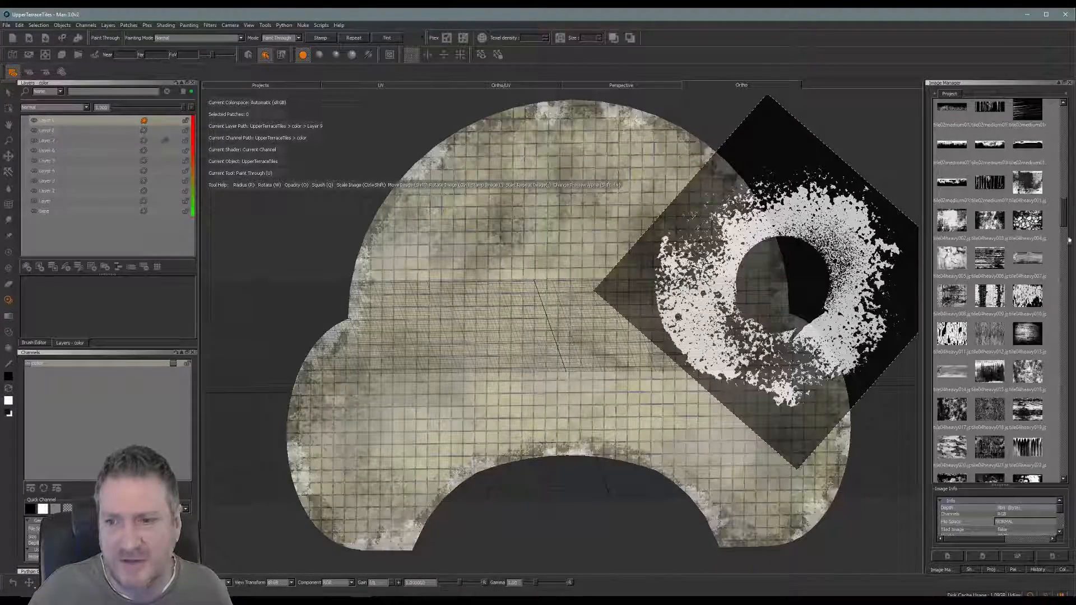
drag(1064, 224, 1062, 233)
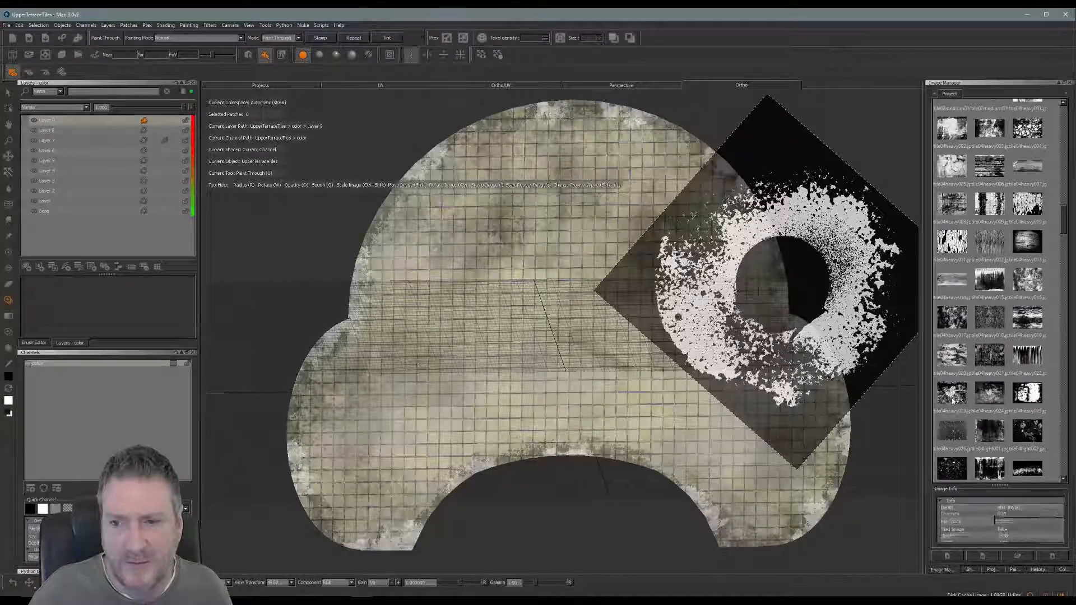
drag(955, 396, 912, 299)
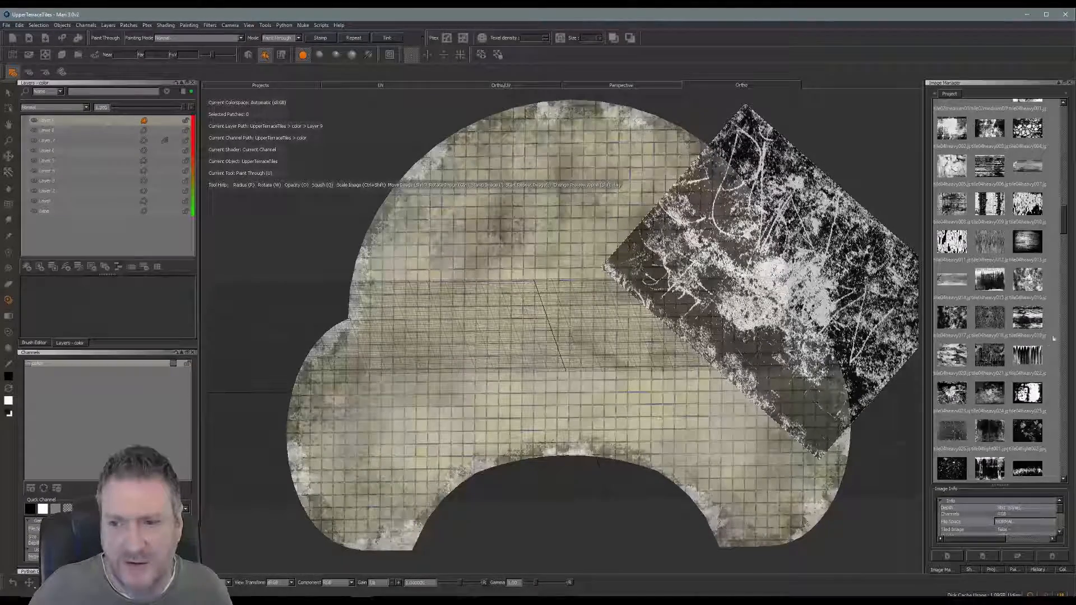
Step: Load the blocky white heavy grunge image for paint-through, rotate it level and place it over the terrace's right lobe
click(1033, 399)
drag(1034, 399, 784, 305)
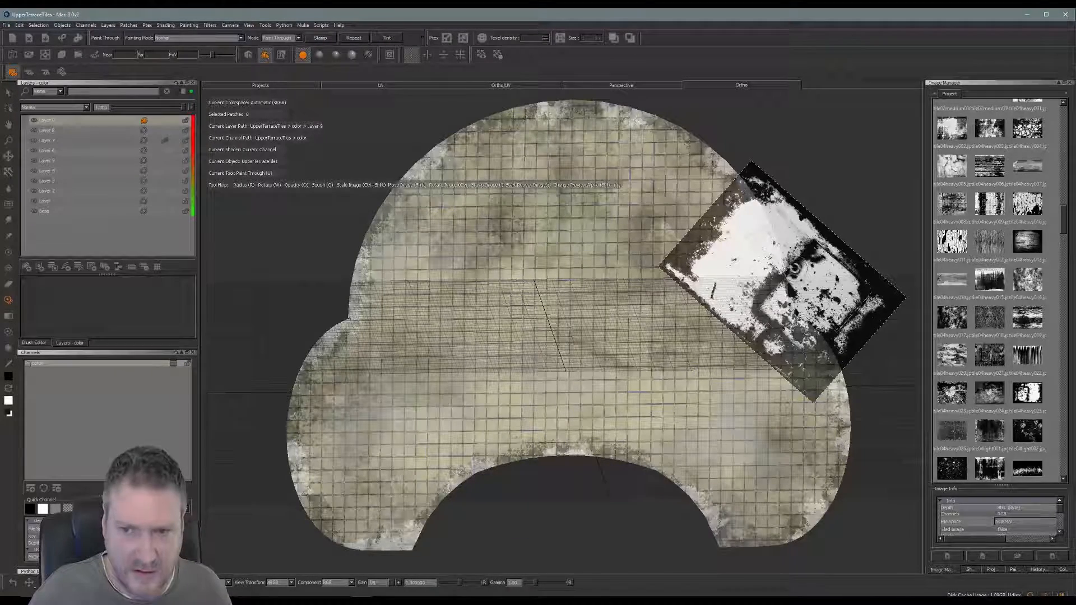
ctrl+drag(796, 272, 780, 238)
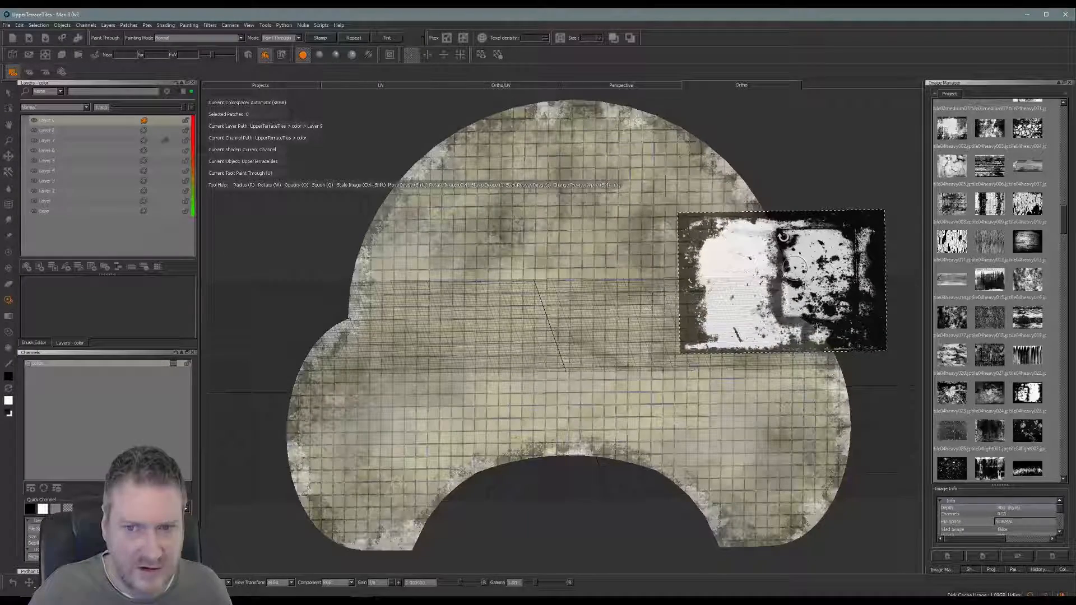
click(34, 121)
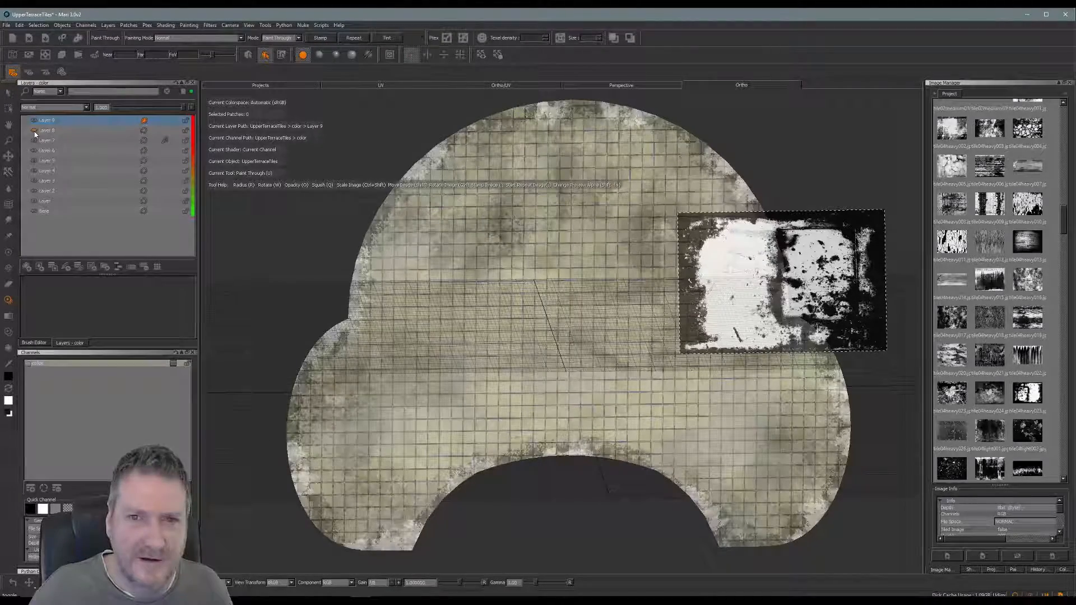
click(34, 132)
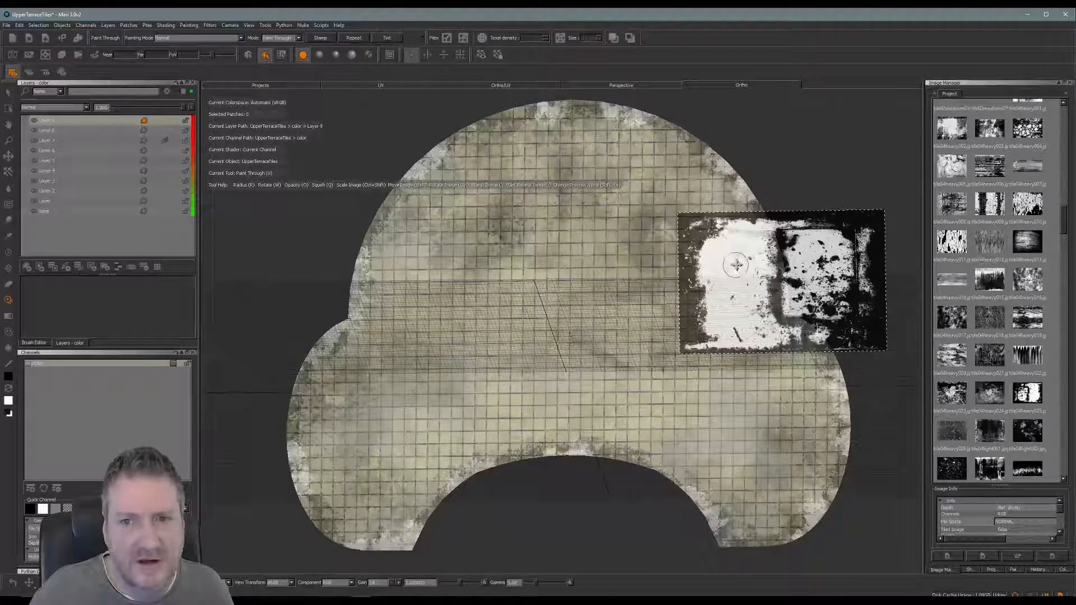
mouse_move(739, 260)
shift+mouse_down()
mouse_move(777, 300)
mouse_move(821, 420)
mouse_move(700, 358)
shift+mouse_up()
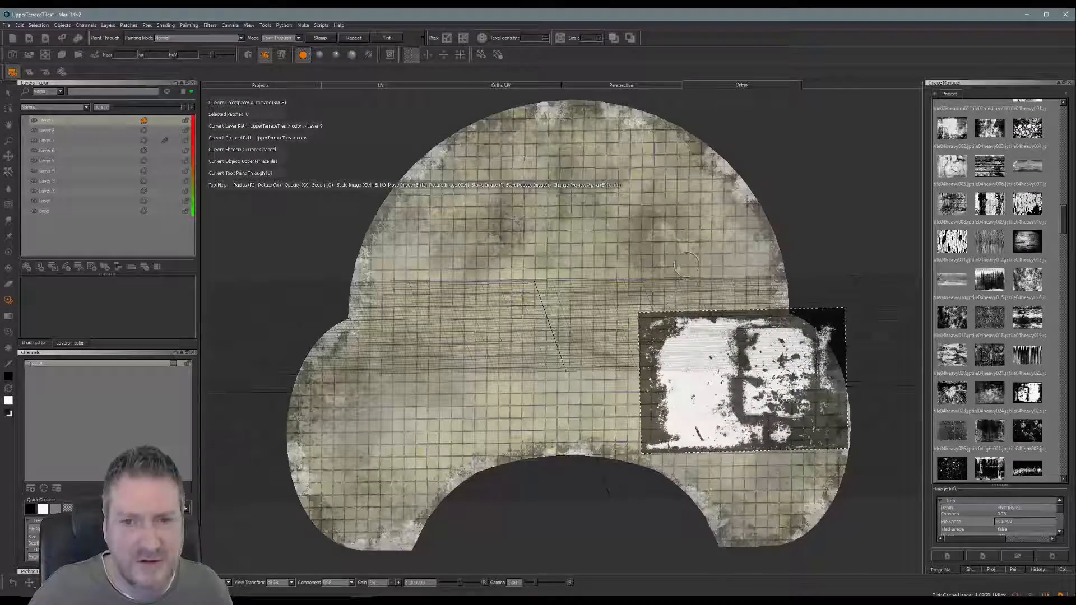
Step: Examine the tiled terrace floor around the lamp pedestal in 3ds Max, and return to Mari
scroll(680, 268, up, 6)
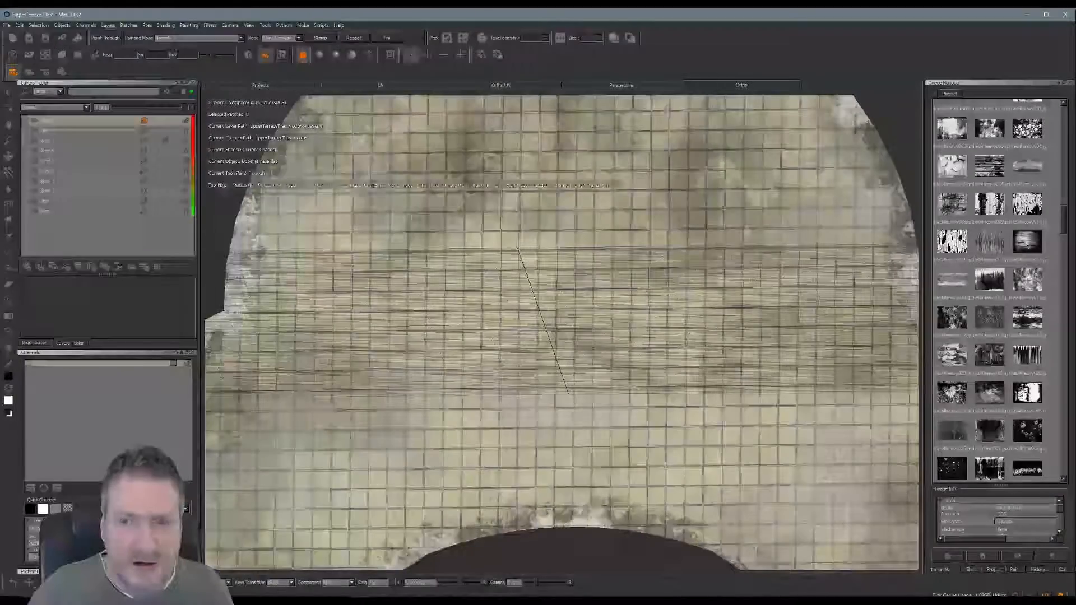
scroll(661, 272, up, 5)
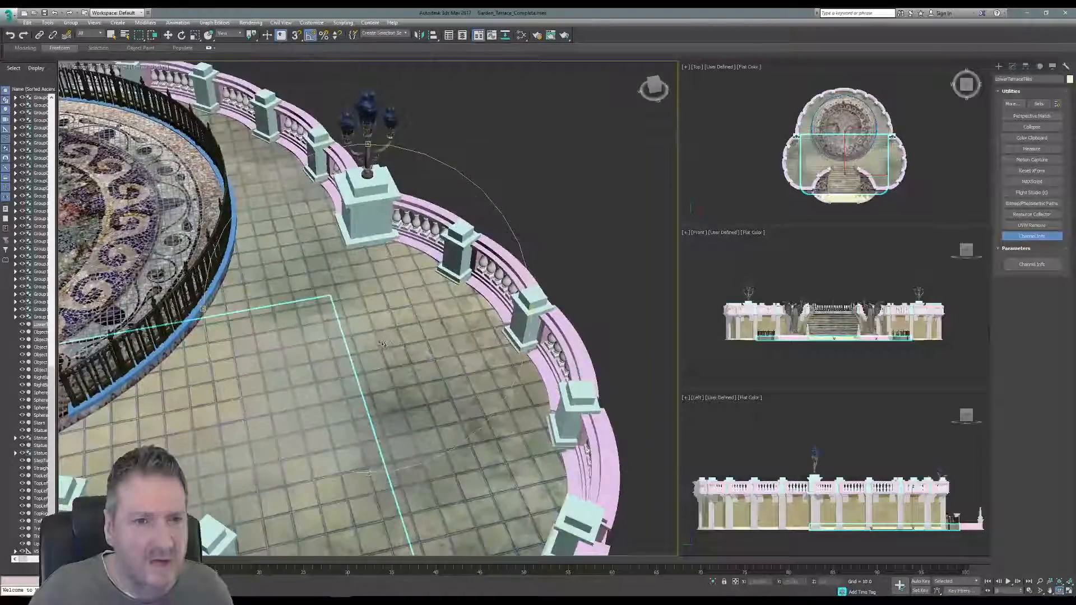
scroll(384, 344, up, 2)
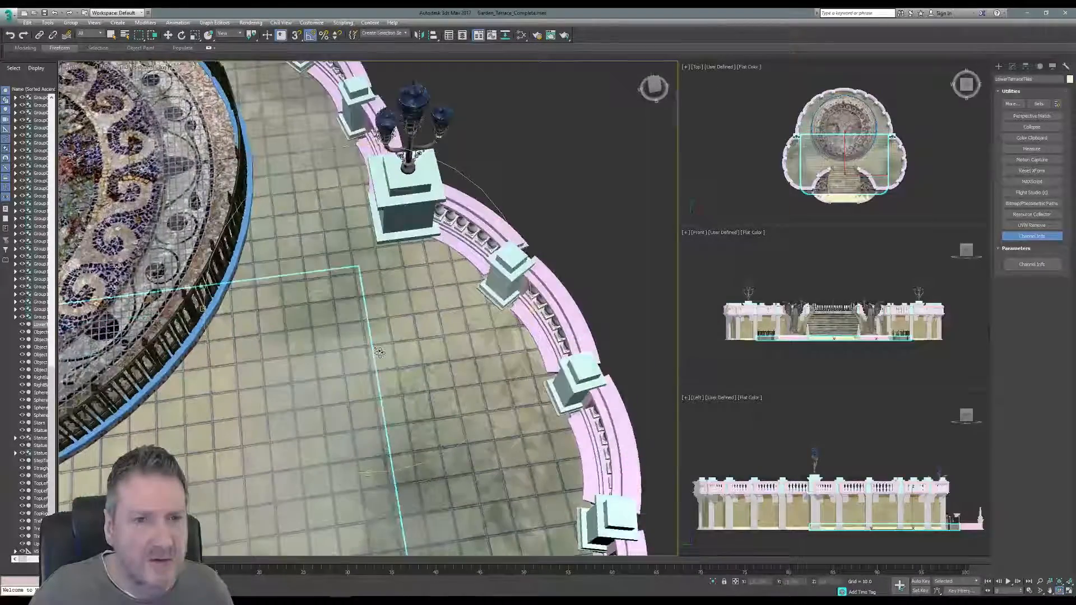
scroll(434, 321, up, 3)
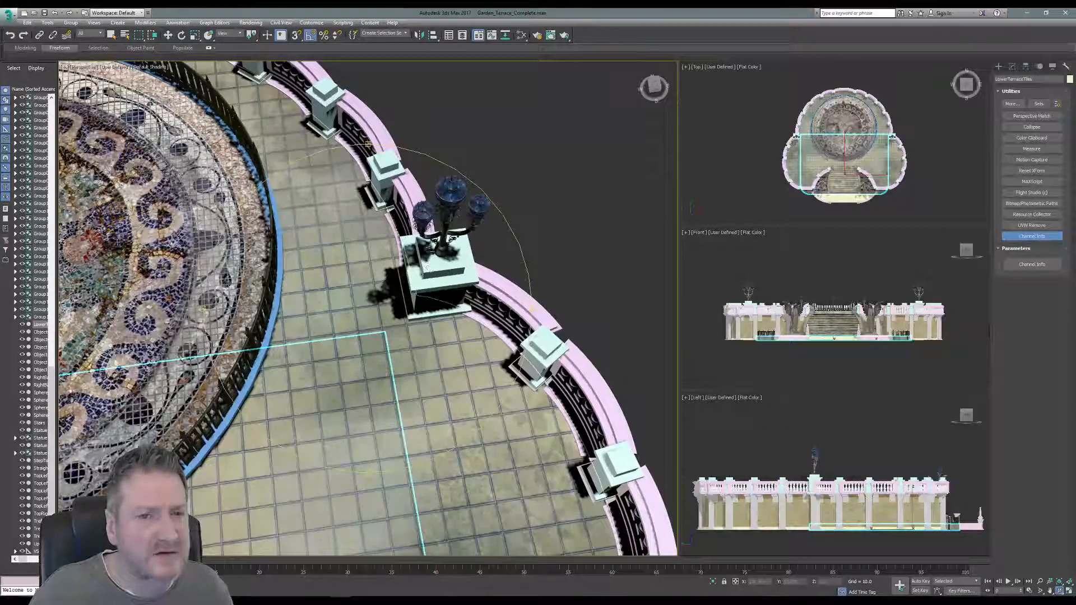
click(1026, 12)
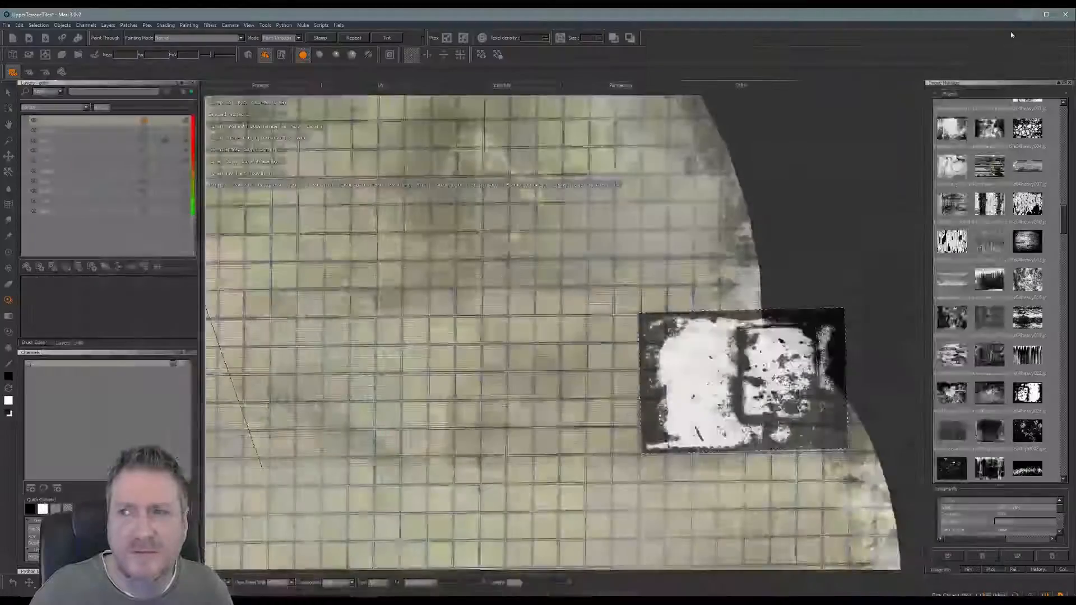
Step: Paint a white grunge patch at the terrace's right notch, filling it out to the curved outer edge and baking the strokes
mouse_move(711, 375)
shift+mouse_down()
mouse_move(600, 476)
mouse_move(796, 429)
shift+mouse_up()
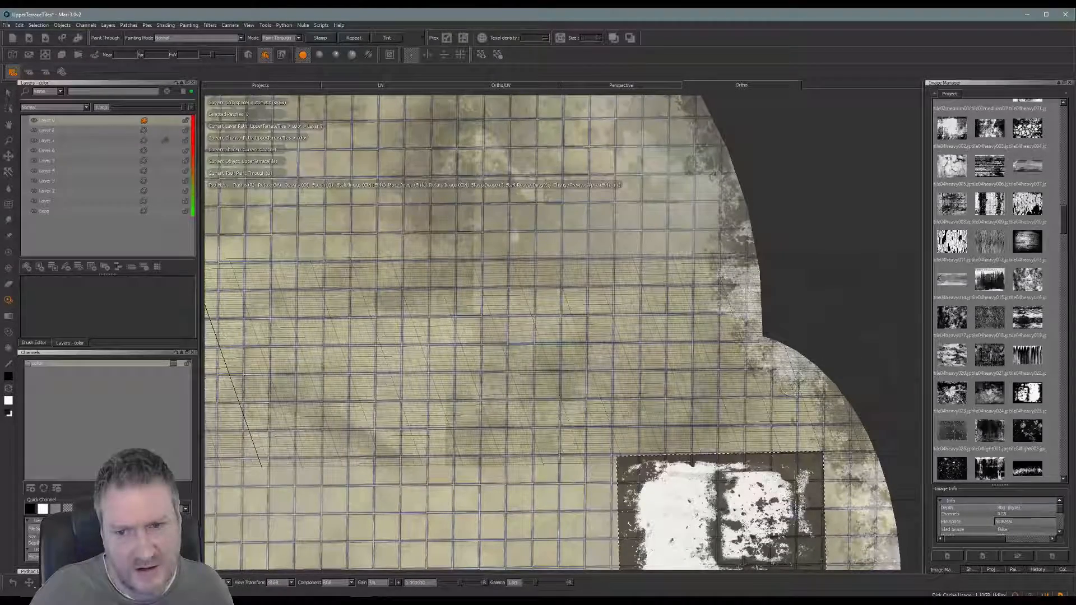
mouse_move(673, 569)
shift+mouse_down()
mouse_move(687, 515)
mouse_move(716, 493)
shift+mouse_up()
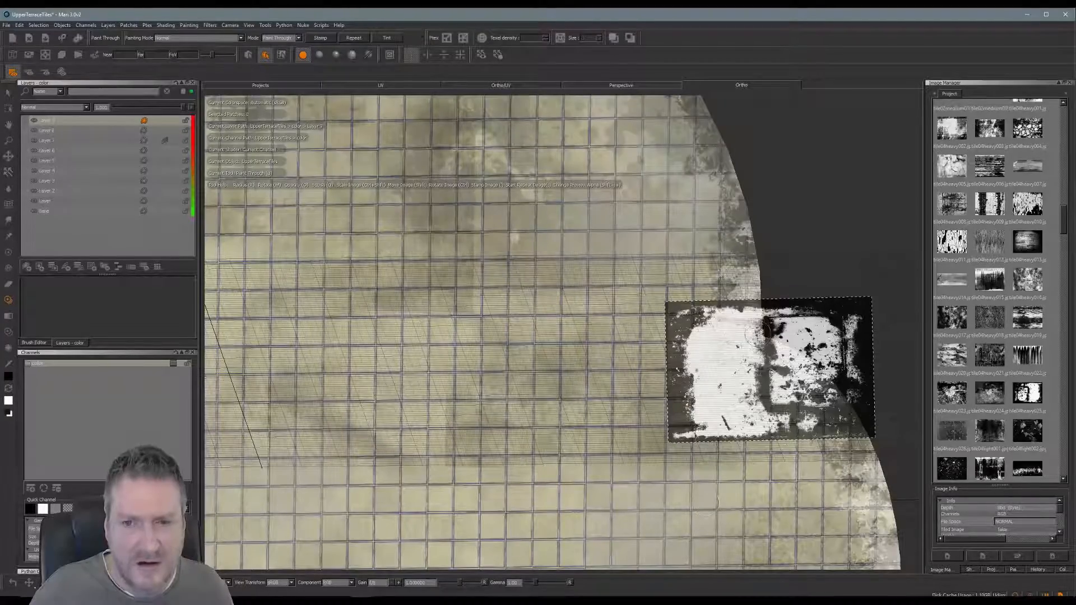
mouse_move(680, 313)
mouse_down()
mouse_move(757, 317)
mouse_move(682, 313)
mouse_move(677, 326)
mouse_move(702, 413)
mouse_move(679, 436)
mouse_move(716, 443)
mouse_up()
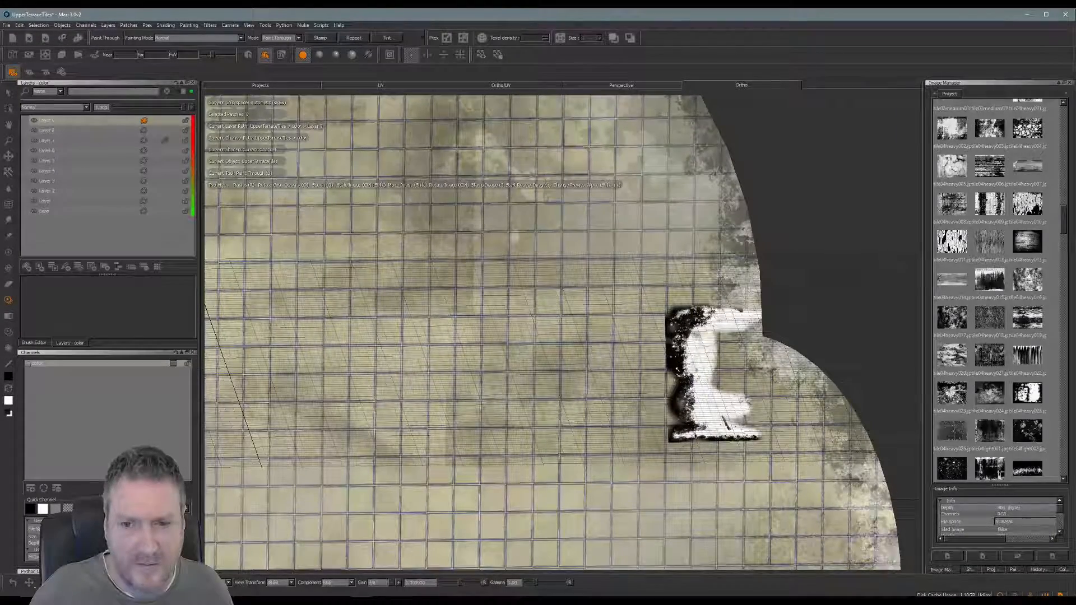
mouse_move(736, 405)
mouse_down()
mouse_move(722, 386)
mouse_move(723, 342)
mouse_move(733, 365)
mouse_move(734, 337)
mouse_move(753, 329)
mouse_up()
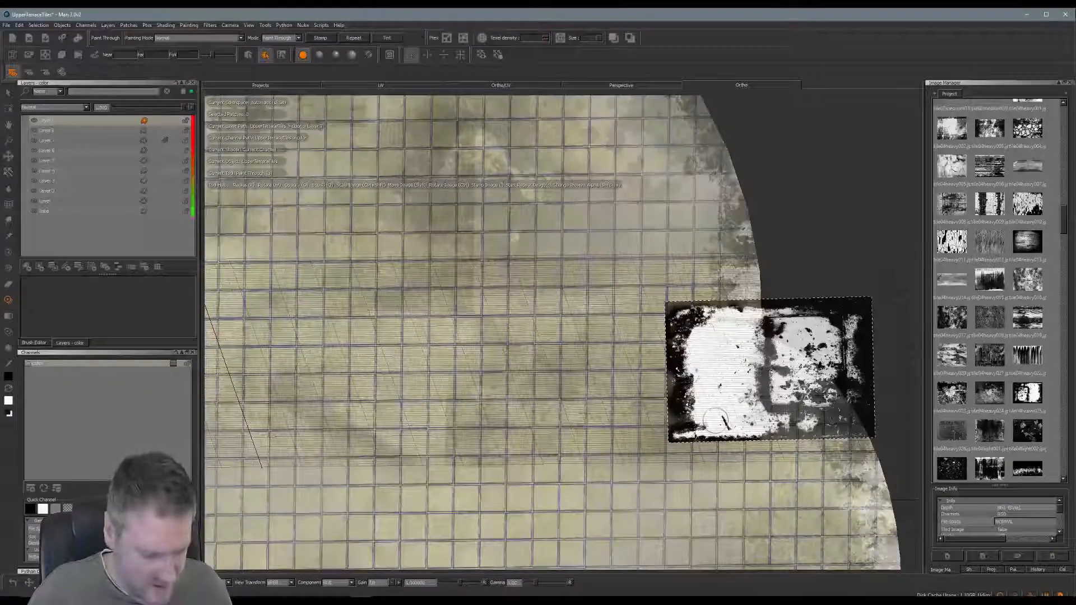
key(b)
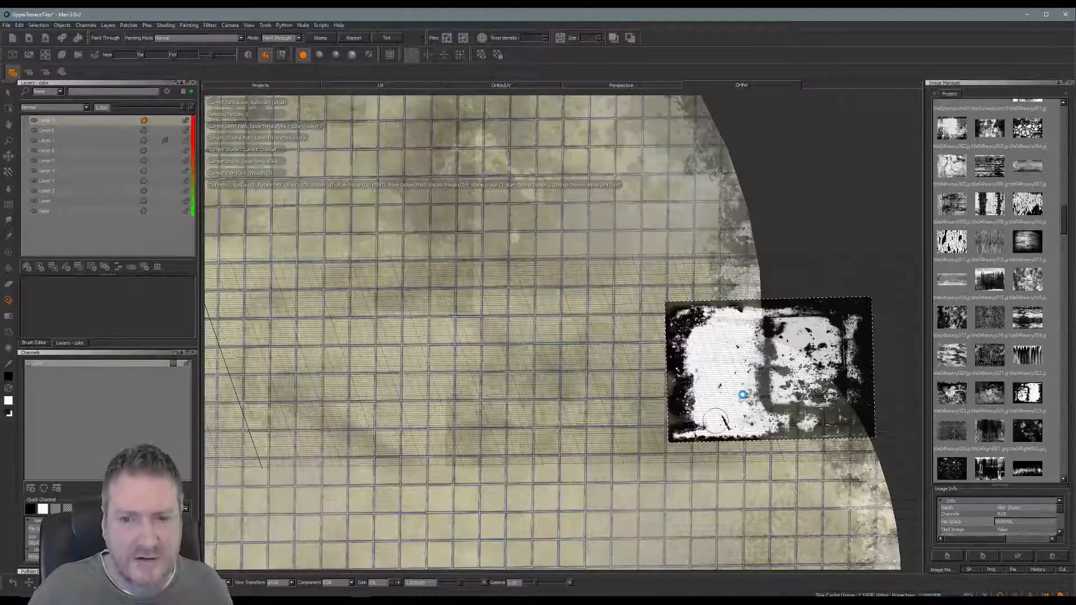
mouse_move(749, 367)
shift+mouse_down()
mouse_move(710, 379)
mouse_move(727, 447)
mouse_move(780, 354)
mouse_move(775, 416)
mouse_move(752, 410)
mouse_move(769, 429)
mouse_move(815, 438)
mouse_move(838, 429)
mouse_move(847, 400)
shift+mouse_up()
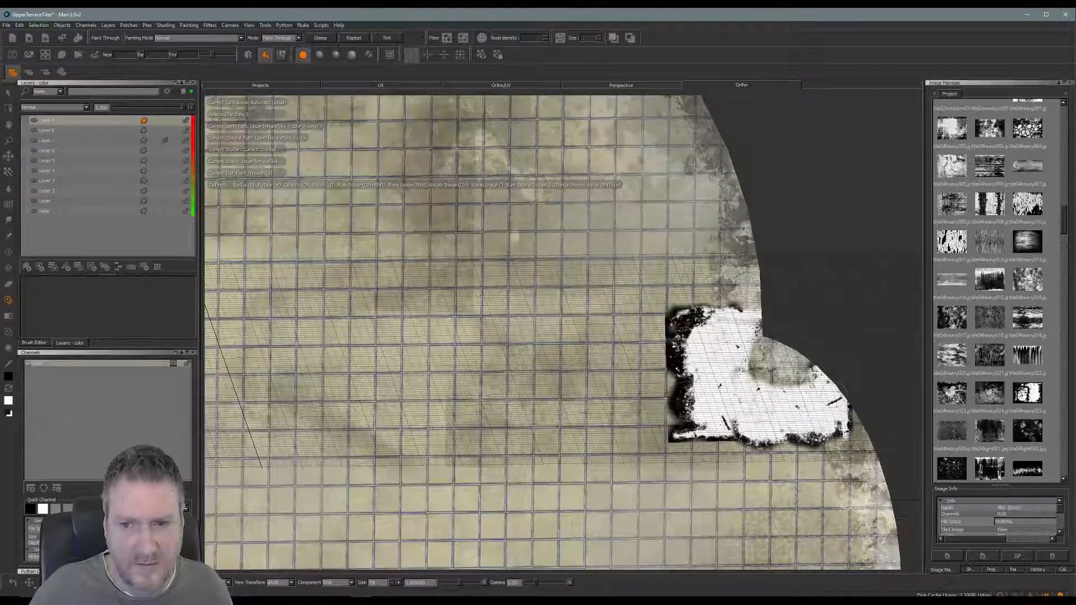
shift+drag(799, 413, 803, 373)
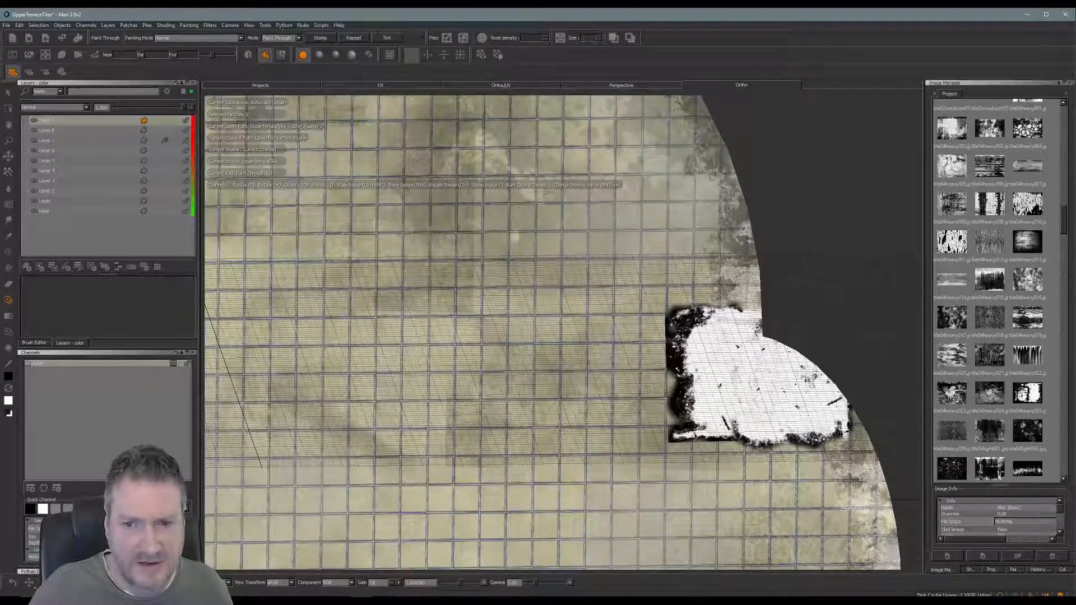
Step: Turn the grunge image upright, extend the right-notch patch upward along the terrace edge, and bake the paint
mouse_move(805, 366)
shift+mouse_down()
mouse_move(873, 455)
mouse_move(821, 422)
shift+mouse_up()
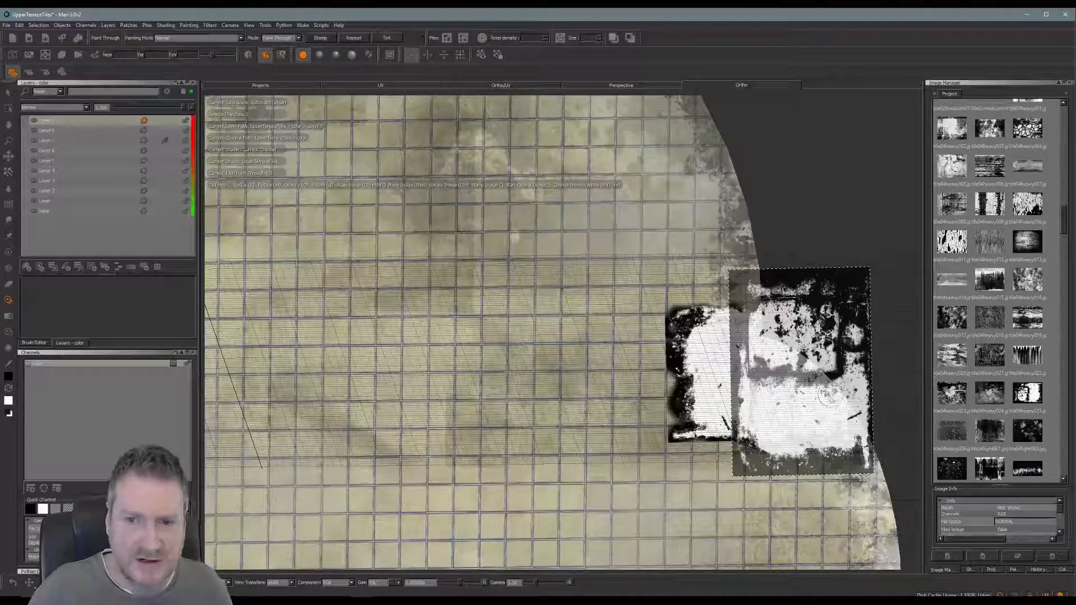
shift+drag(804, 348, 763, 335)
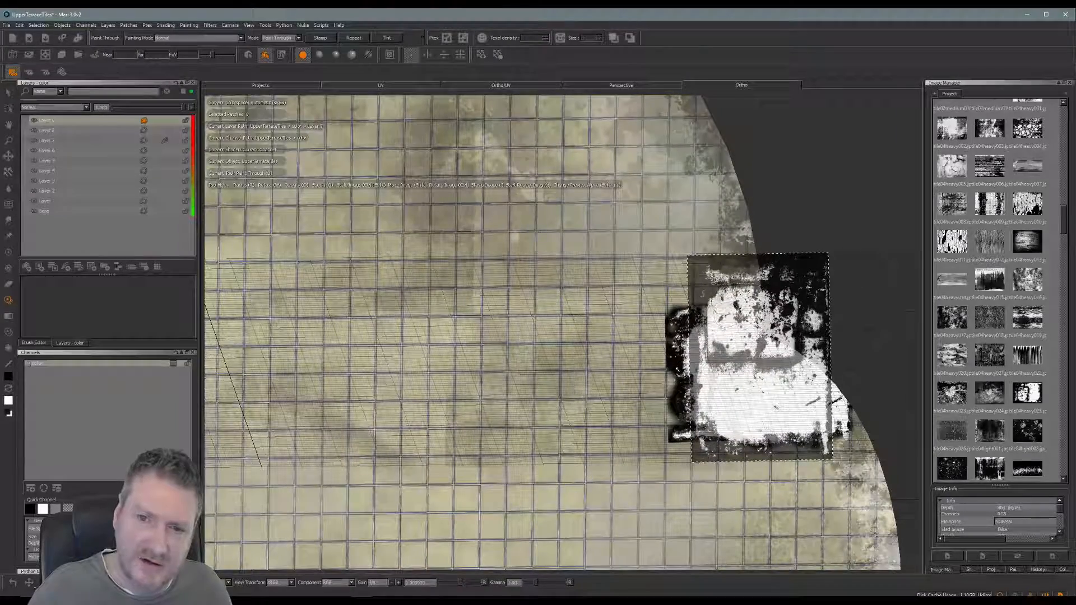
key(t)
drag(727, 303, 757, 294)
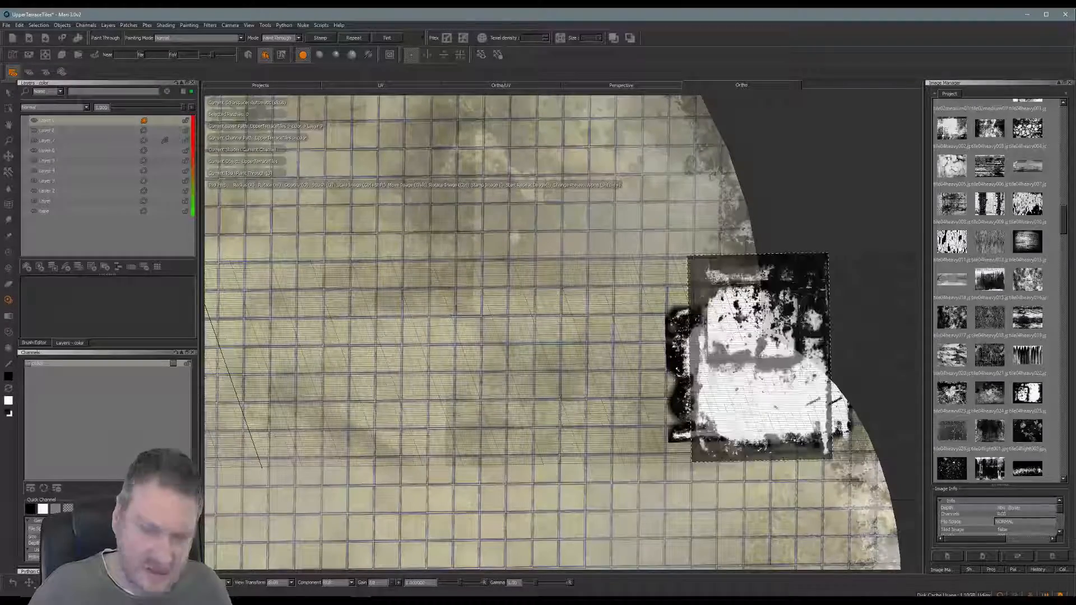
key(b)
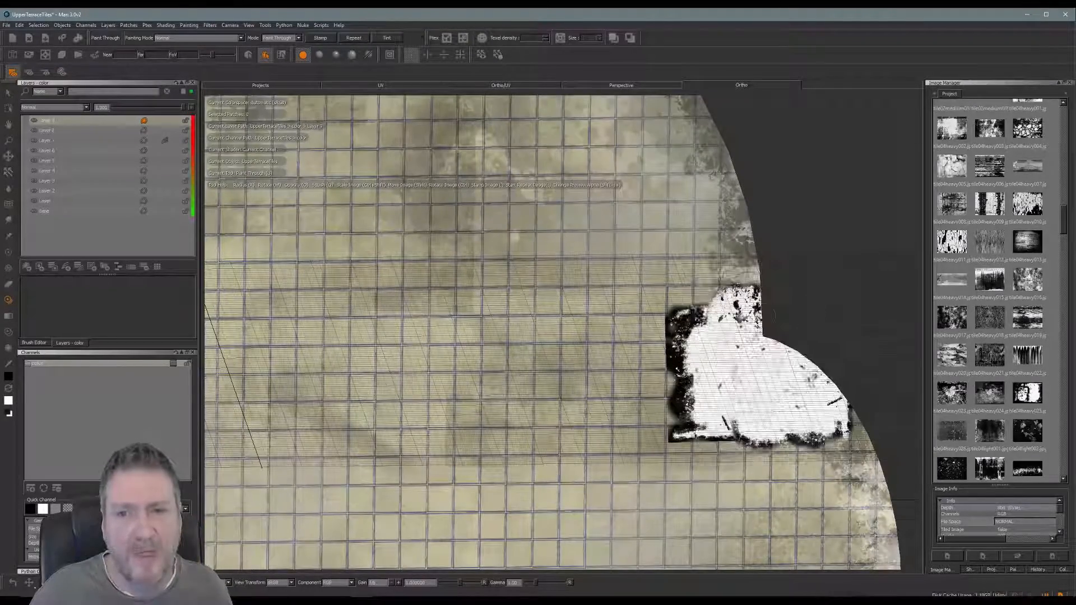
Step: Turn the grunge image upside down over the terrace's left notch and paint the ragged upper part of a matching patch there
mouse_move(541, 307)
middle_down()
mouse_move(740, 324)
mouse_move(985, 323)
middle_up()
alt+middle_drag(392, 339, 468, 316)
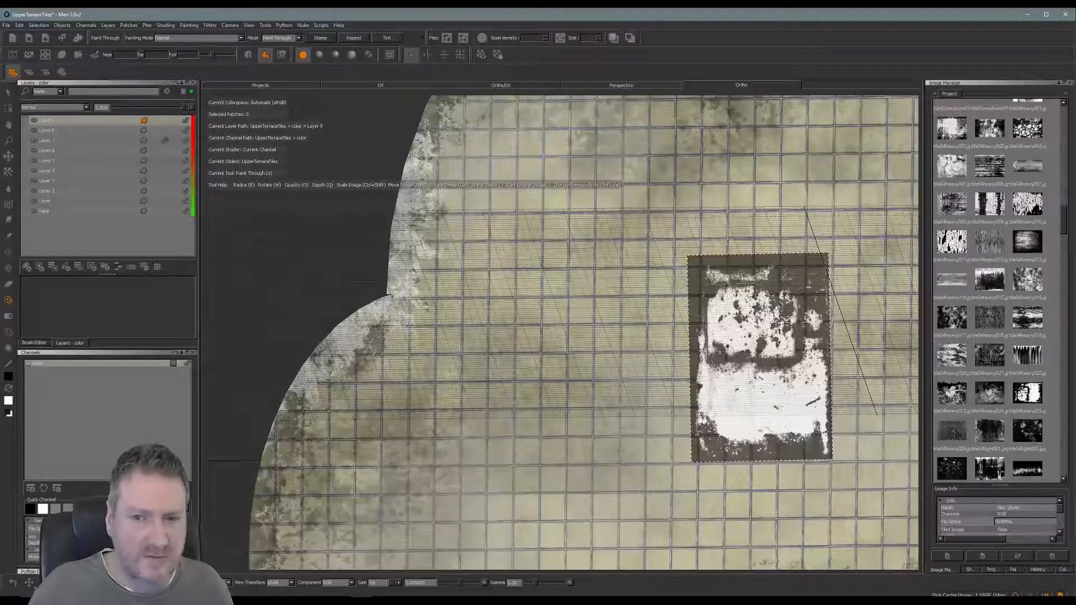
mouse_move(738, 354)
shift+mouse_down()
mouse_move(620, 359)
mouse_move(522, 336)
mouse_move(580, 375)
mouse_move(542, 413)
mouse_move(480, 326)
shift+mouse_up()
mouse_move(405, 284)
mouse_down()
mouse_move(405, 251)
mouse_move(491, 238)
mouse_move(496, 259)
mouse_move(419, 269)
mouse_up()
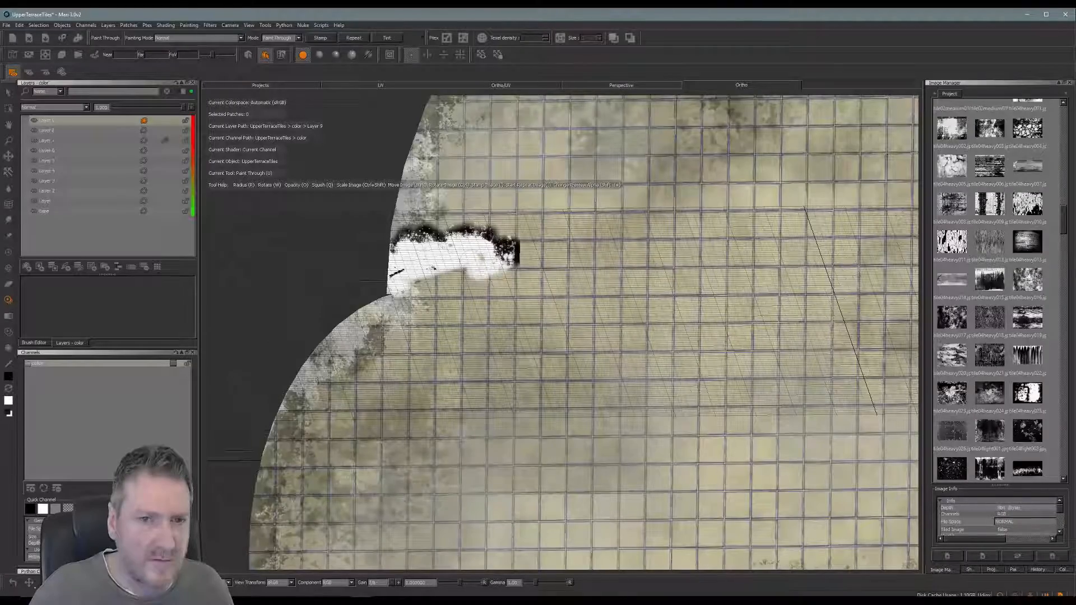
mouse_move(498, 295)
mouse_down()
mouse_move(496, 280)
mouse_move(443, 285)
mouse_move(466, 275)
mouse_move(504, 317)
mouse_up()
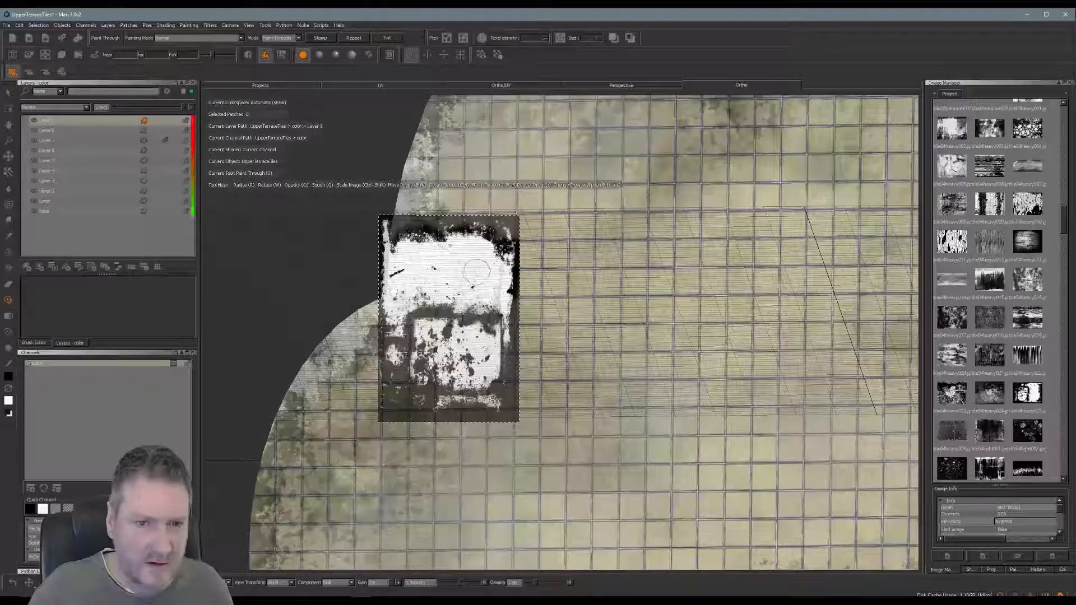
Step: Rotate the grunge image horizontally and extend the inner side of the left-notch patch downward
ctrl+drag(478, 268, 507, 293)
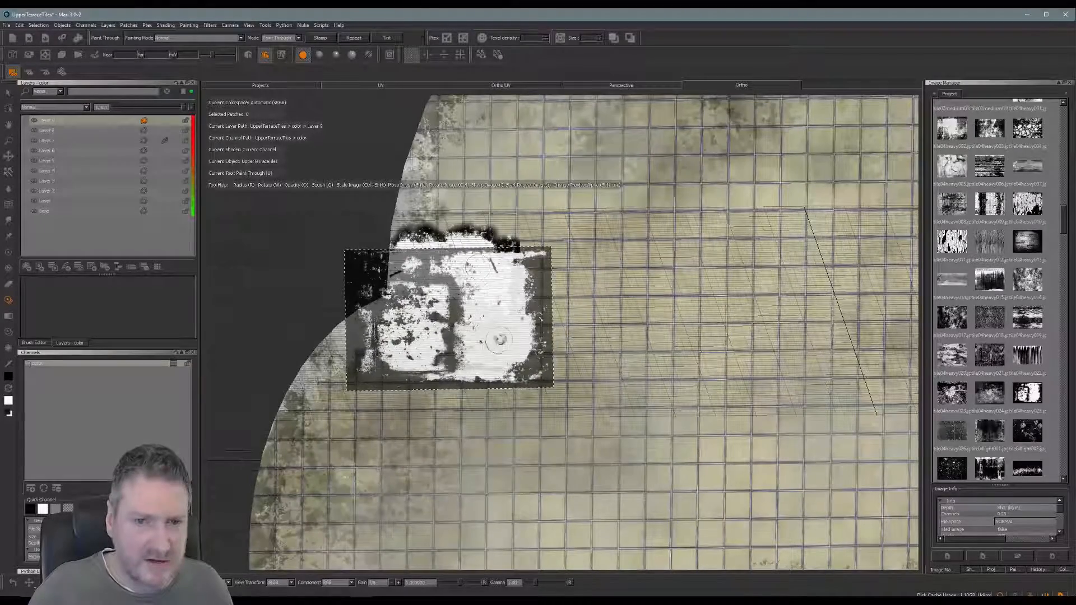
mouse_move(516, 319)
shift+mouse_down()
mouse_move(505, 402)
mouse_move(506, 340)
shift+mouse_up()
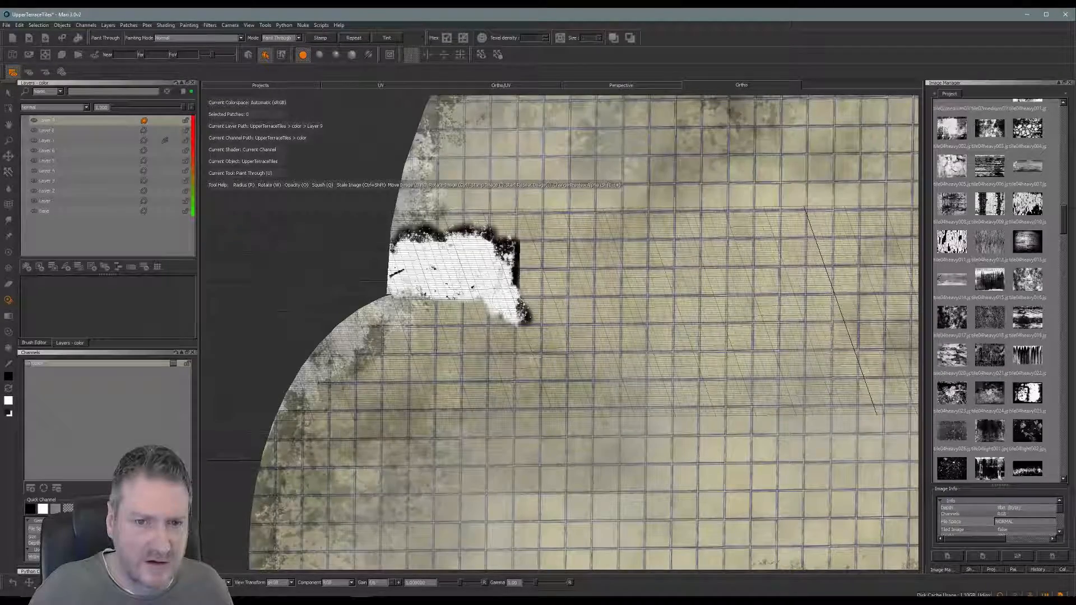
mouse_move(513, 331)
mouse_down()
mouse_move(517, 385)
mouse_move(477, 381)
mouse_move(498, 329)
mouse_move(497, 297)
mouse_up()
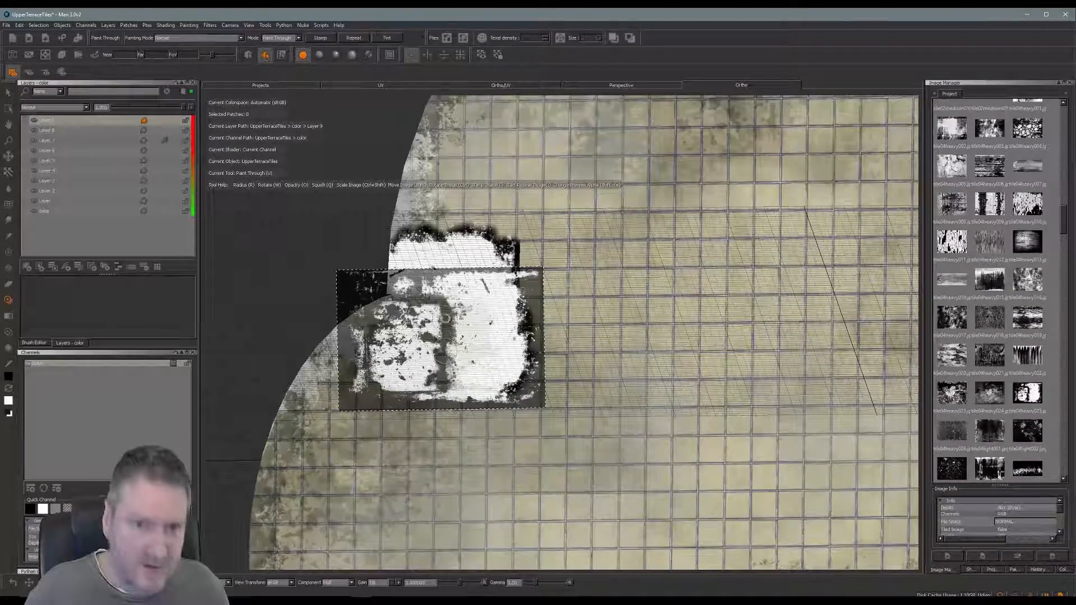
Step: Turn the grunge image upright over the left-notch patch and paint the patch's ragged lower part
mouse_move(446, 318)
ctrl+mouse_down()
mouse_move(480, 325)
mouse_move(477, 393)
mouse_move(658, 289)
mouse_move(526, 362)
ctrl+mouse_up()
ctrl+drag(526, 269, 406, 420)
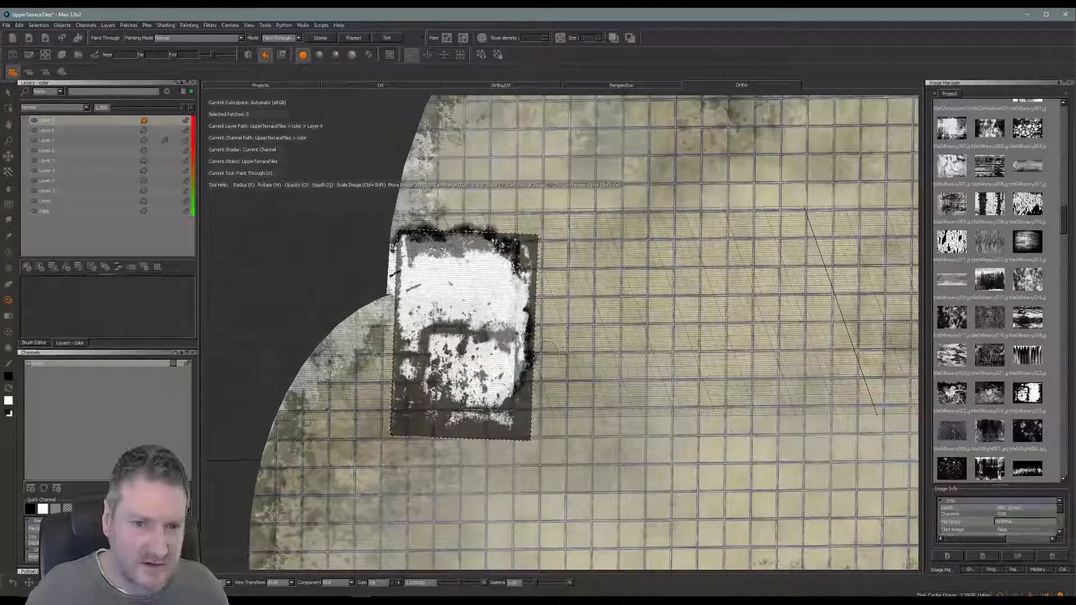
mouse_move(513, 359)
mouse_down()
mouse_move(483, 386)
mouse_move(436, 386)
mouse_move(496, 356)
mouse_up()
mouse_move(494, 296)
shift+mouse_down()
mouse_move(468, 363)
mouse_move(467, 351)
shift+mouse_up()
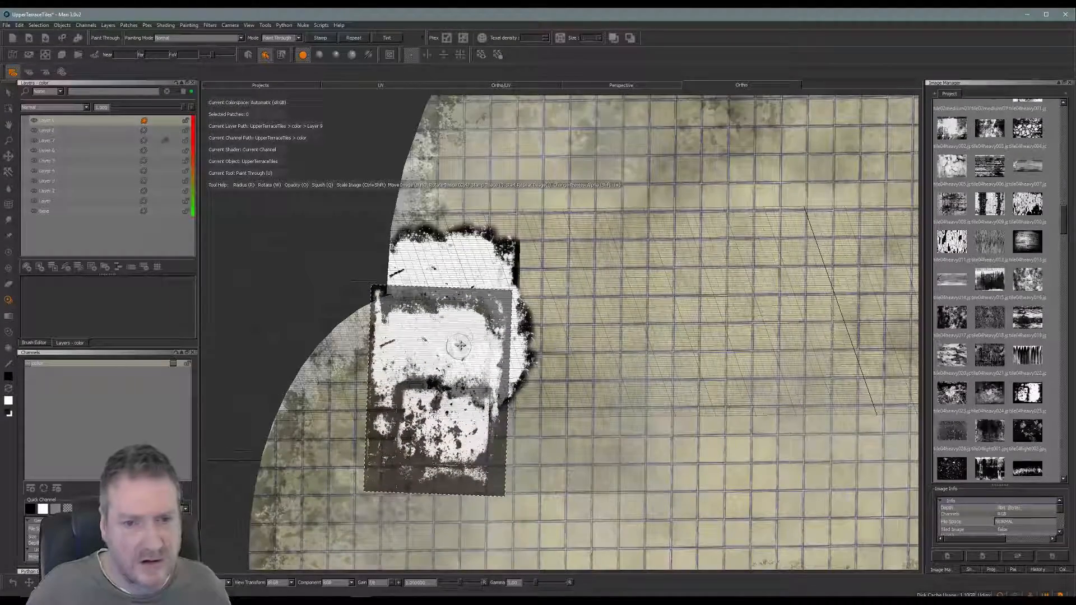
Step: Lay the grunge image horizontally, extend the left-notch patch outward to the curved terrace edge, and move the image clear of both patches
mouse_move(454, 355)
shift+mouse_down()
mouse_move(482, 355)
mouse_move(519, 439)
mouse_move(399, 432)
mouse_move(381, 327)
mouse_move(450, 325)
mouse_move(427, 319)
mouse_move(374, 349)
mouse_move(338, 341)
mouse_move(367, 335)
mouse_move(443, 371)
mouse_move(470, 370)
mouse_move(493, 319)
mouse_move(432, 326)
shift+mouse_up()
mouse_move(432, 326)
mouse_down()
mouse_move(438, 317)
mouse_move(440, 331)
mouse_move(391, 317)
mouse_move(395, 309)
mouse_move(401, 320)
mouse_up()
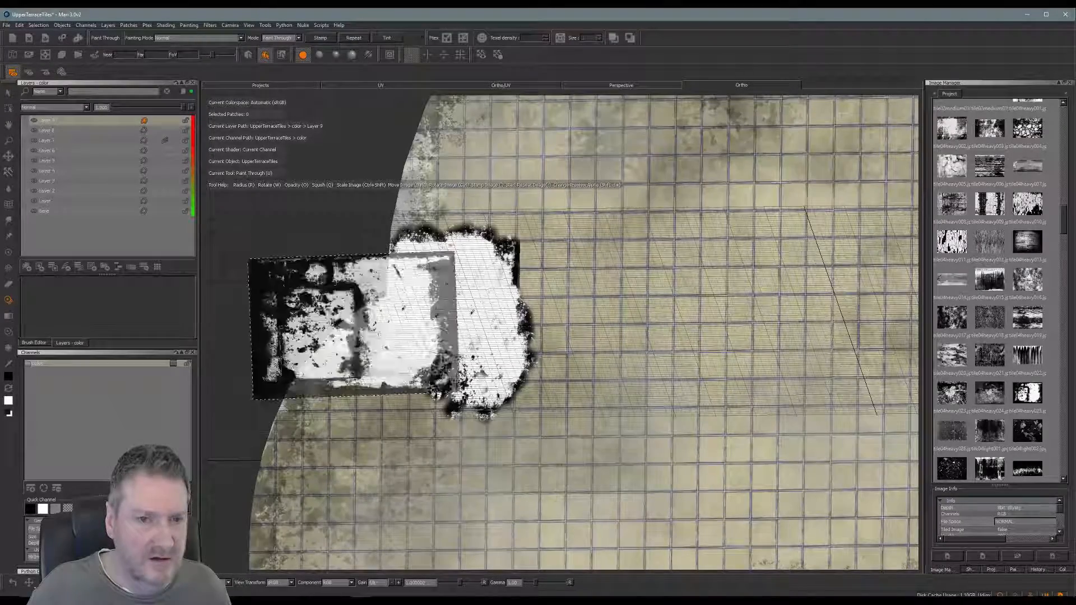
mouse_move(277, 145)
shift+mouse_down()
mouse_move(413, 329)
mouse_move(382, 279)
mouse_move(269, 181)
mouse_move(276, 196)
mouse_move(255, 107)
shift+mouse_up()
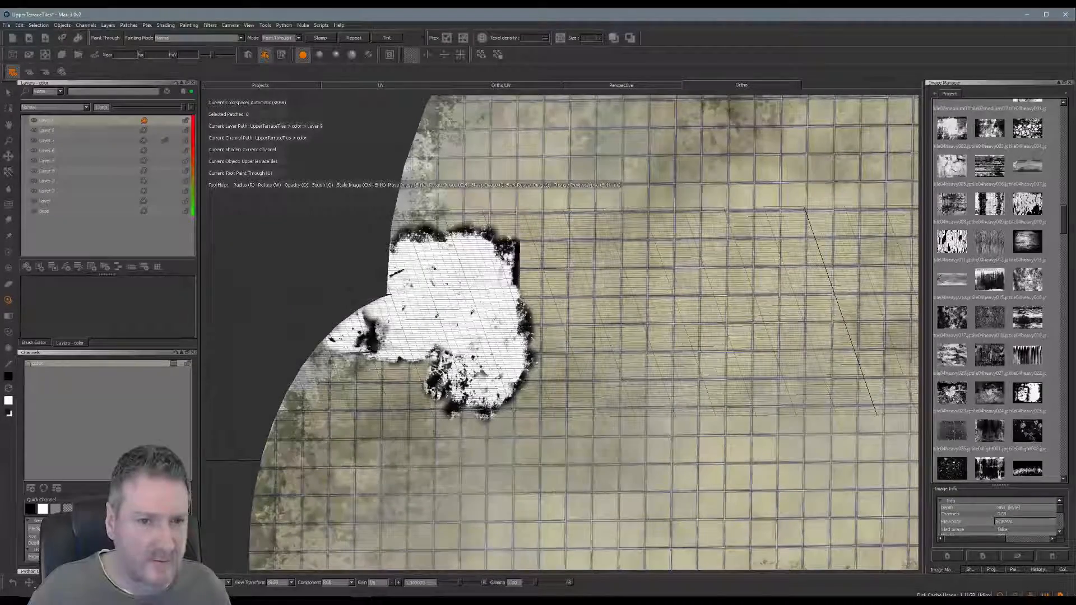
drag(368, 313, 361, 310)
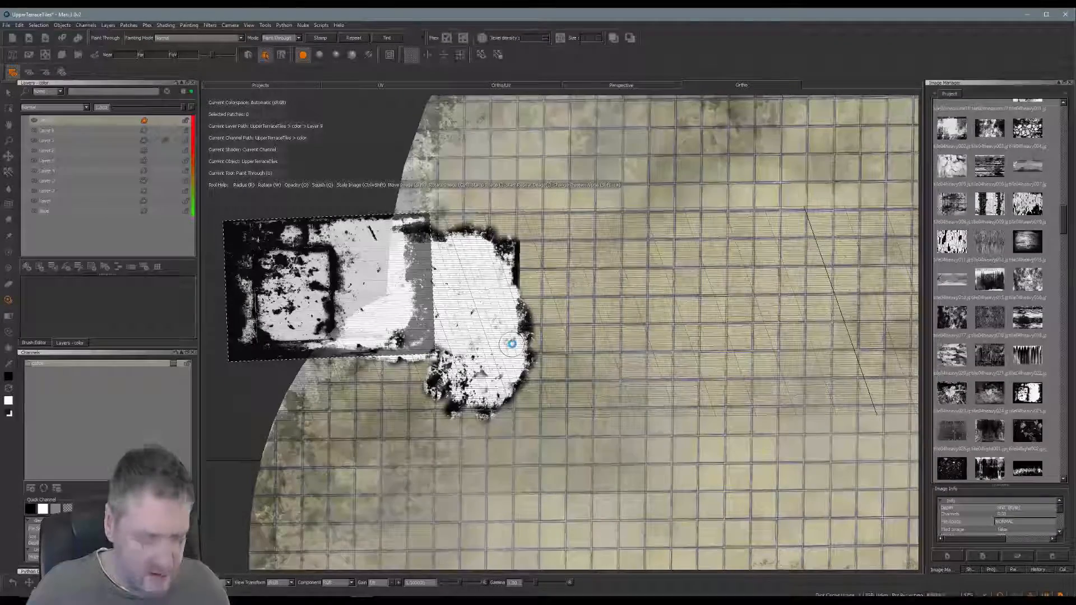
mouse_move(708, 316)
middle_down()
mouse_move(569, 317)
mouse_move(493, 339)
middle_up()
scroll(569, 316, down, 3)
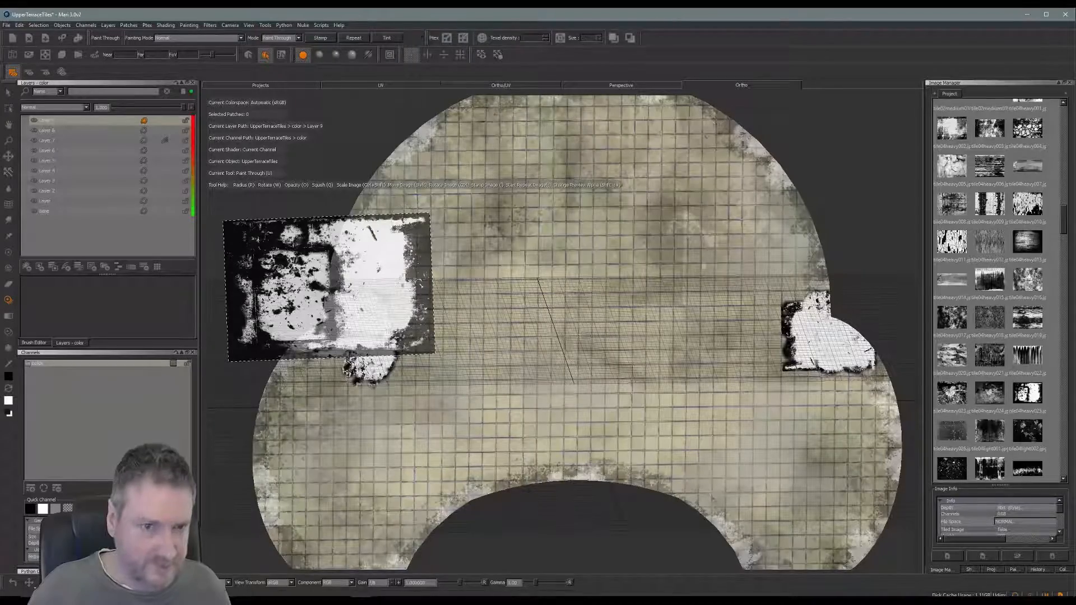
mouse_move(311, 278)
shift+mouse_down()
mouse_move(295, 223)
mouse_move(813, 153)
shift+mouse_up()
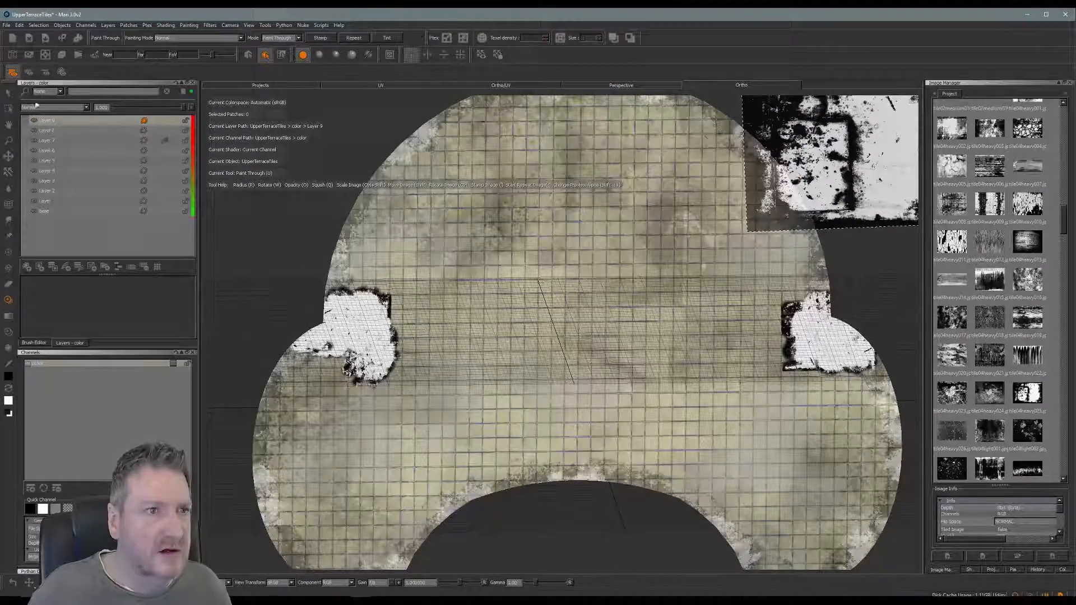
Step: Try the Darken, Multiply and Screen blend modes on the notch grunge layer, testing a lower opacity with Screen and restoring full opacity
click(86, 108)
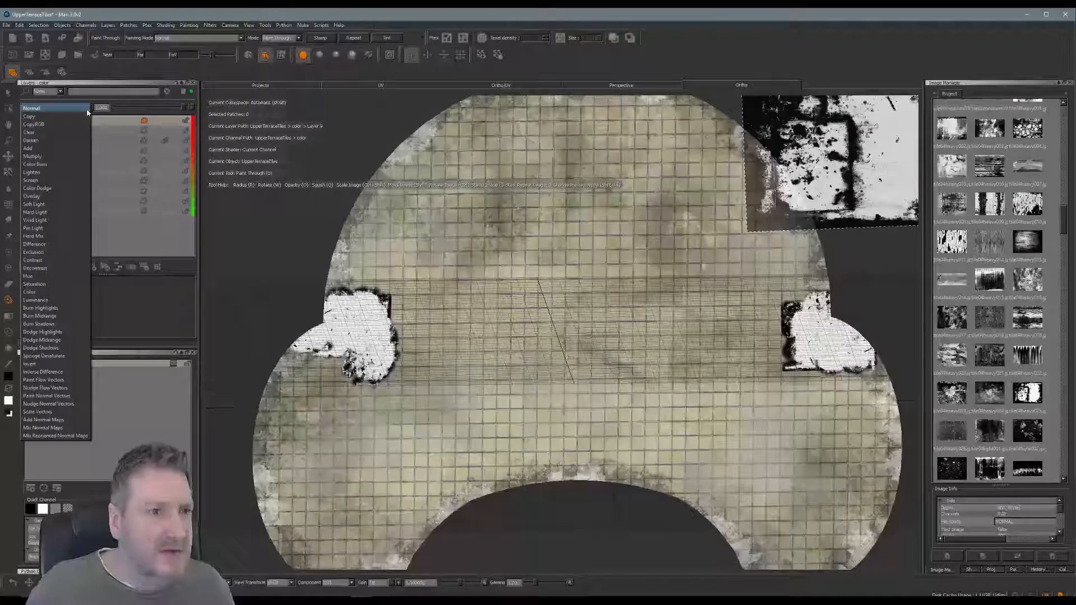
click(52, 132)
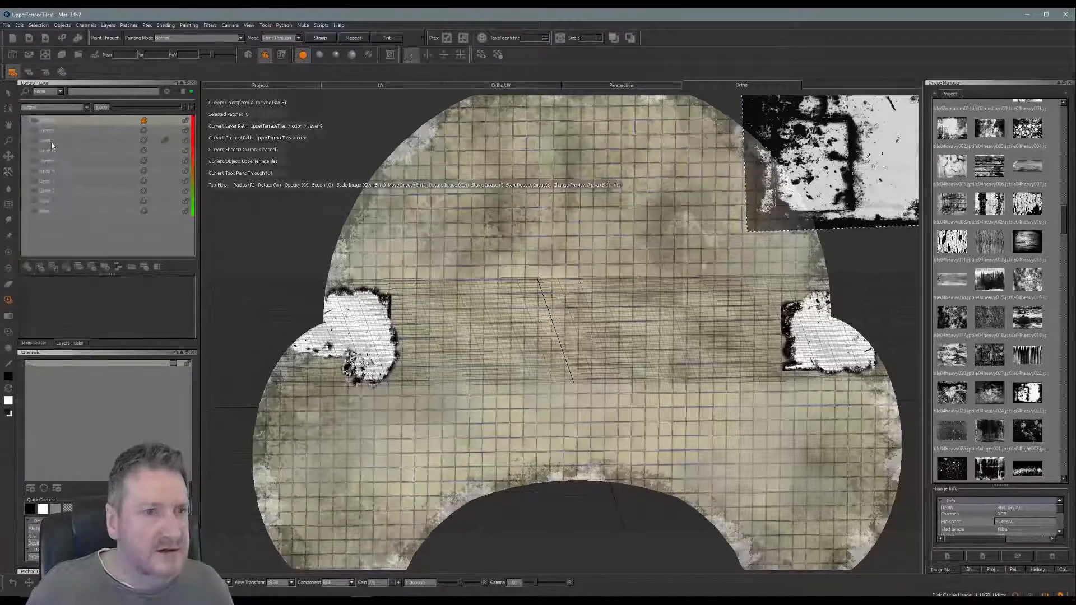
click(87, 108)
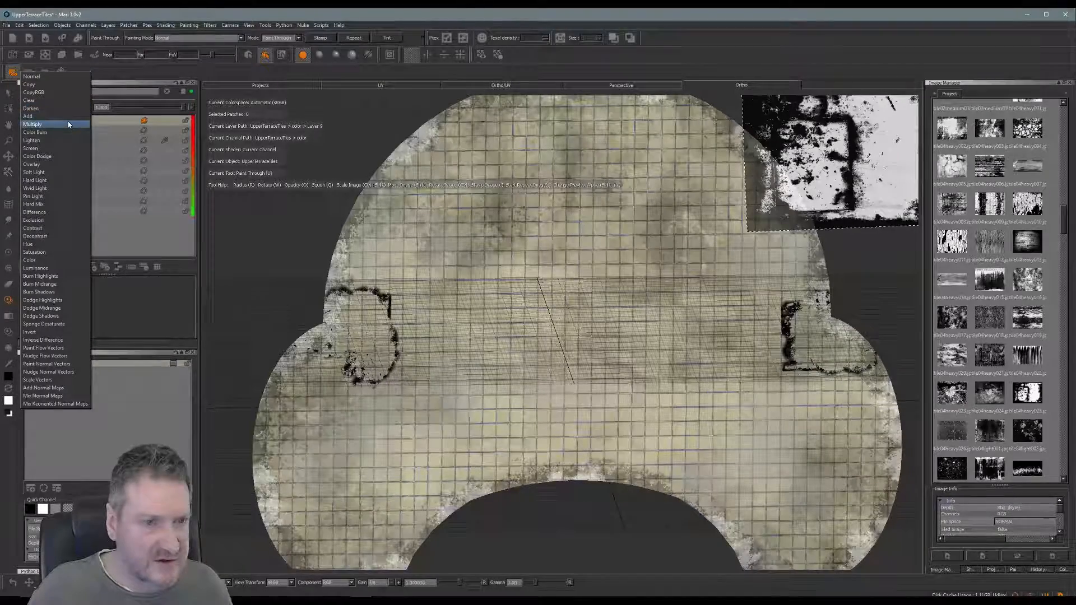
click(69, 123)
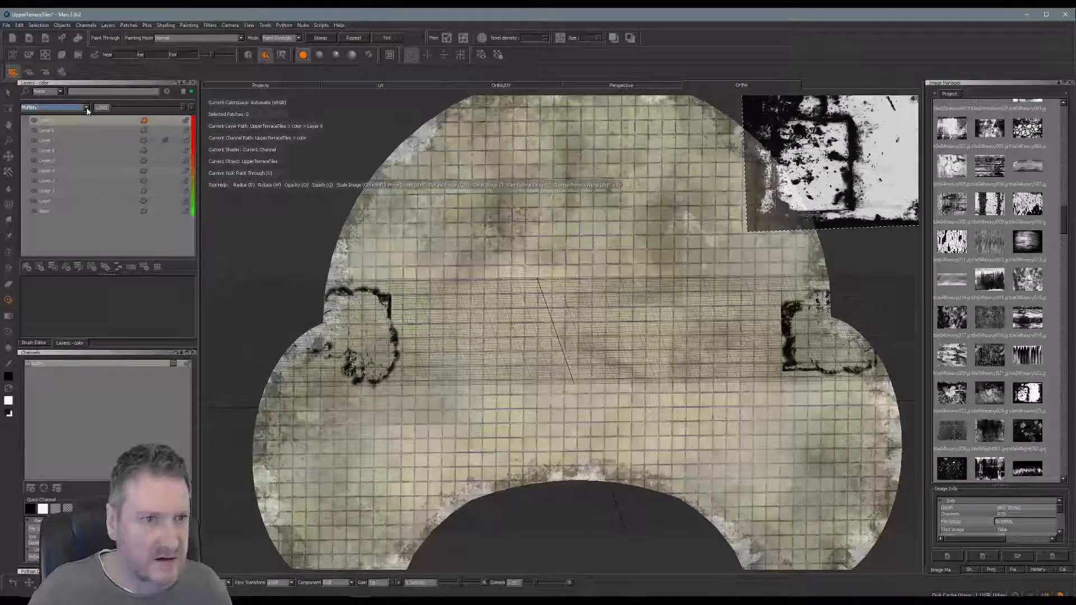
click(86, 108)
click(73, 135)
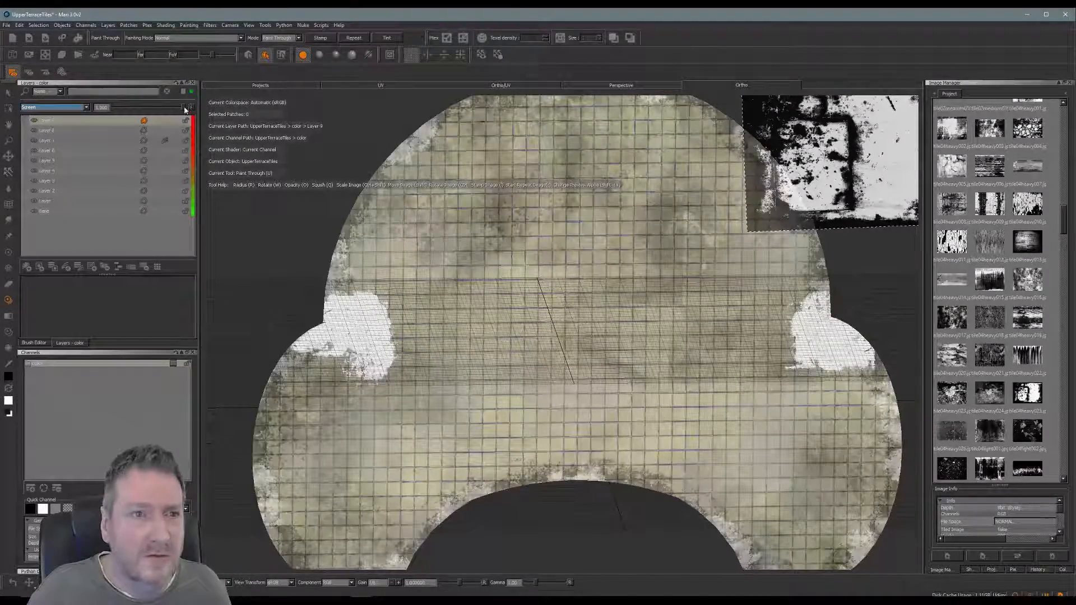
drag(184, 107, 136, 123)
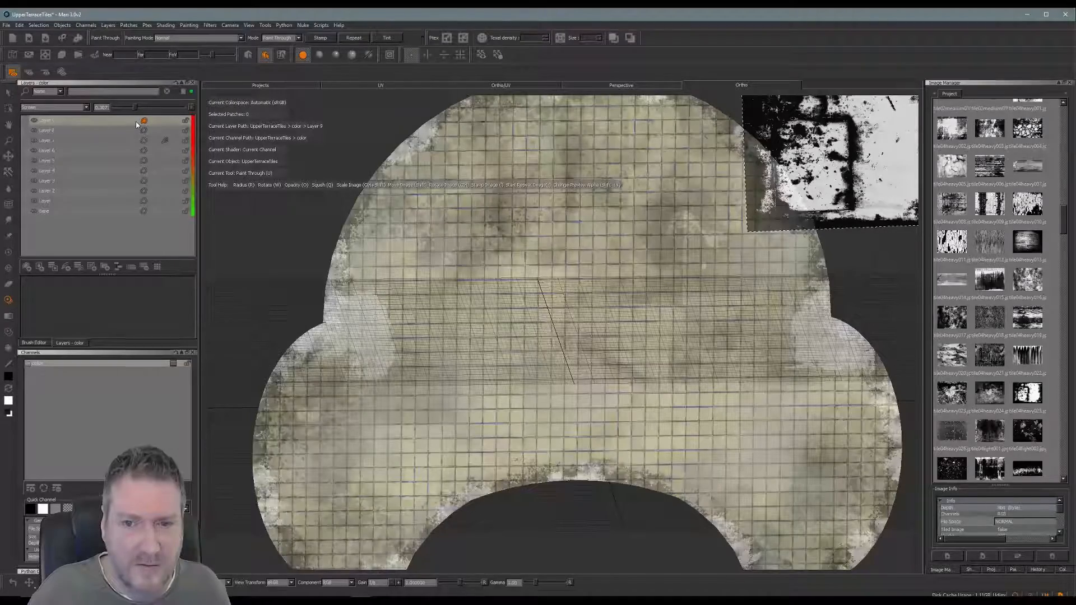
drag(136, 124, 202, 118)
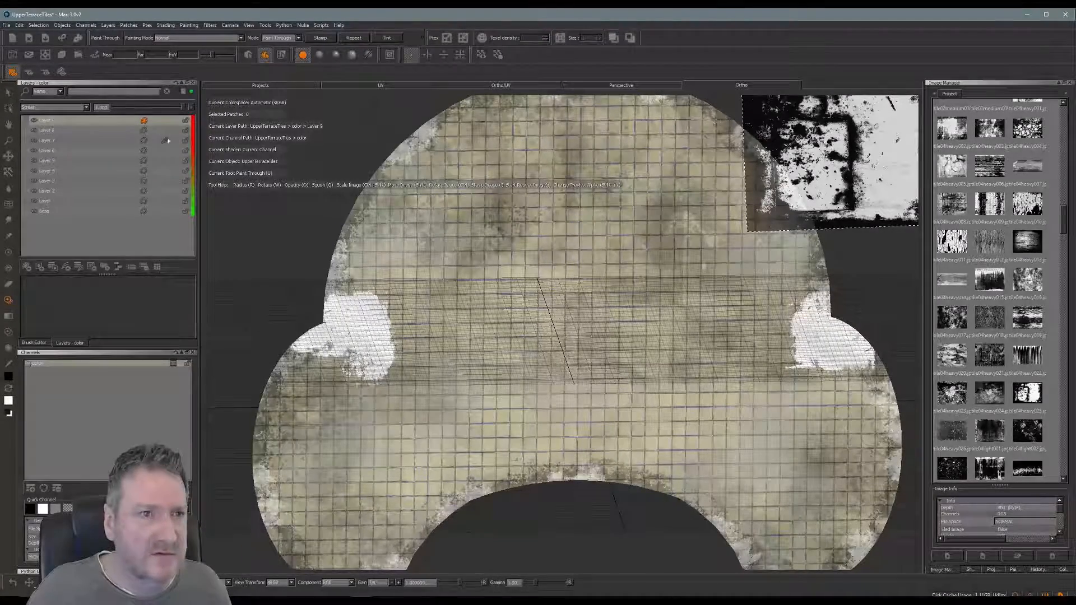
Step: Add an adjustment stack with an Invert adjustment to the notch grunge layer
right_click(84, 121)
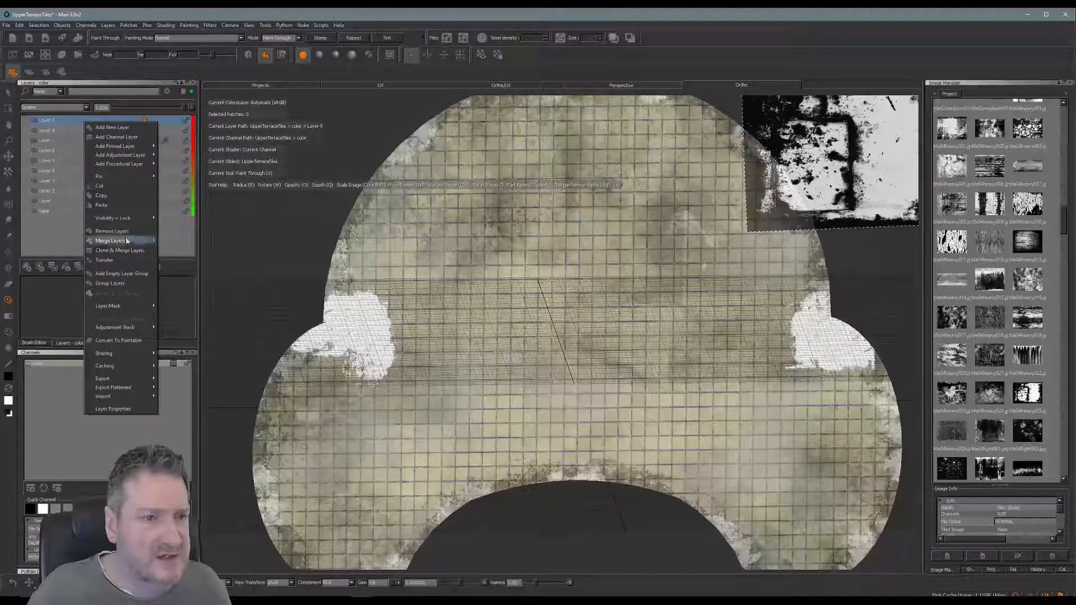
mouse_move(134, 330)
mouse_move(193, 328)
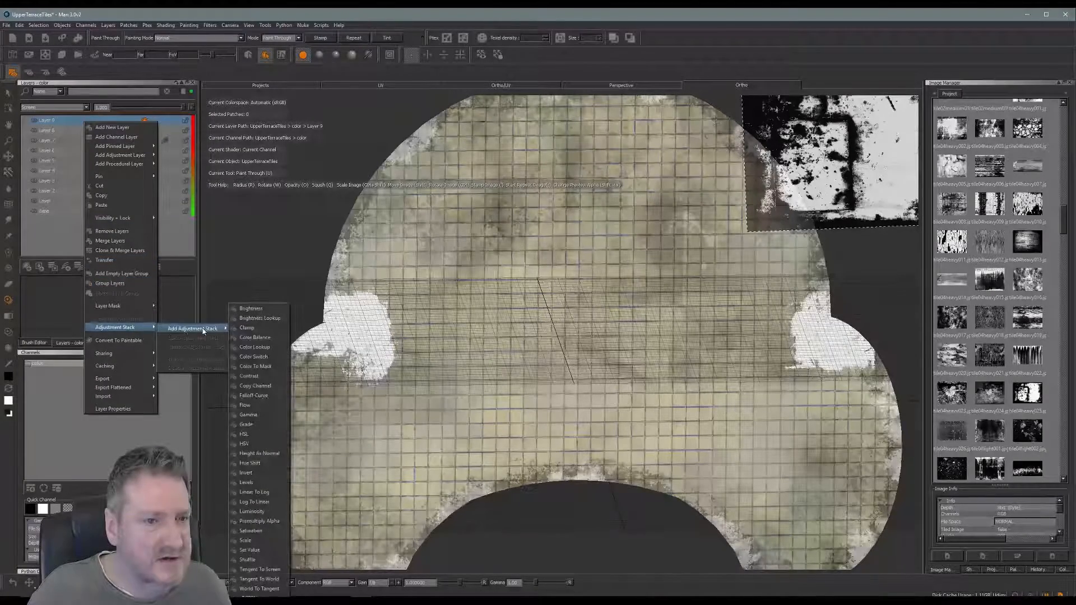
click(252, 472)
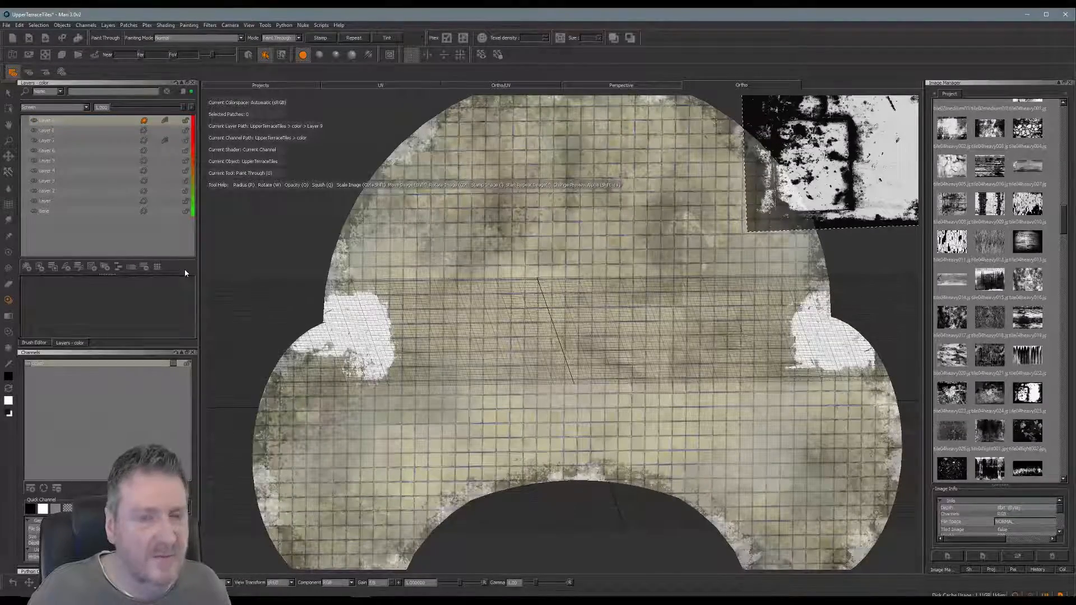
Step: Blend the inverted notch grunge layer with Multiply at a reduced opacity and save the project
click(87, 108)
click(60, 68)
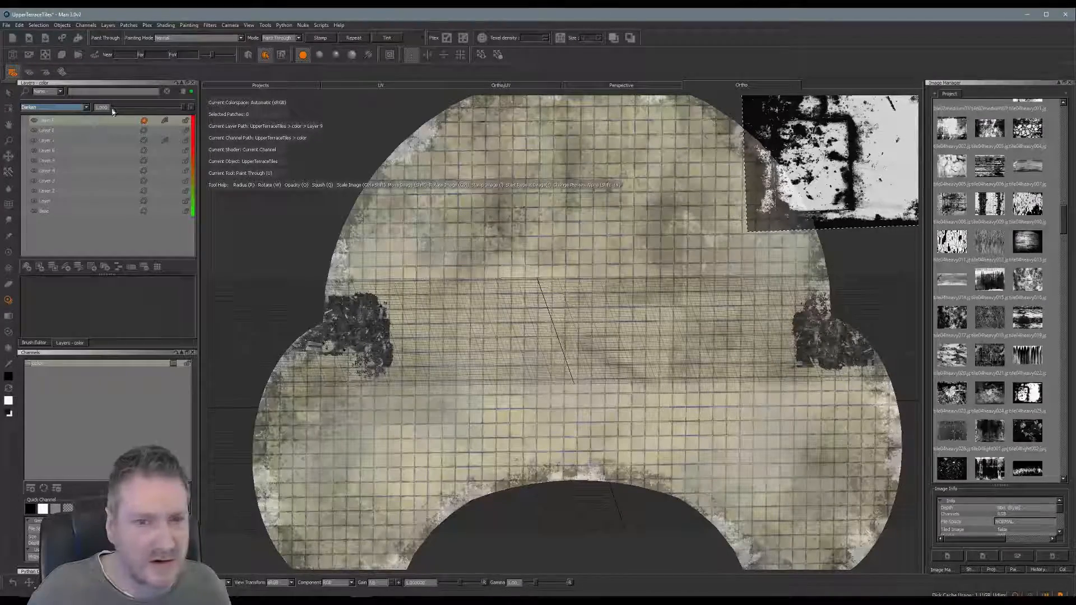
click(87, 109)
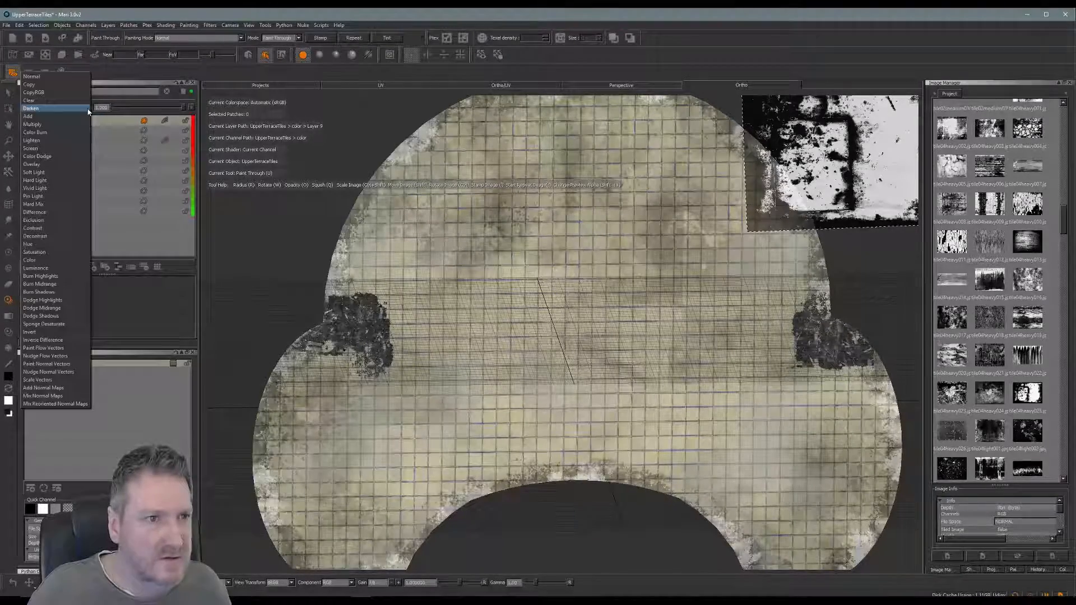
click(71, 127)
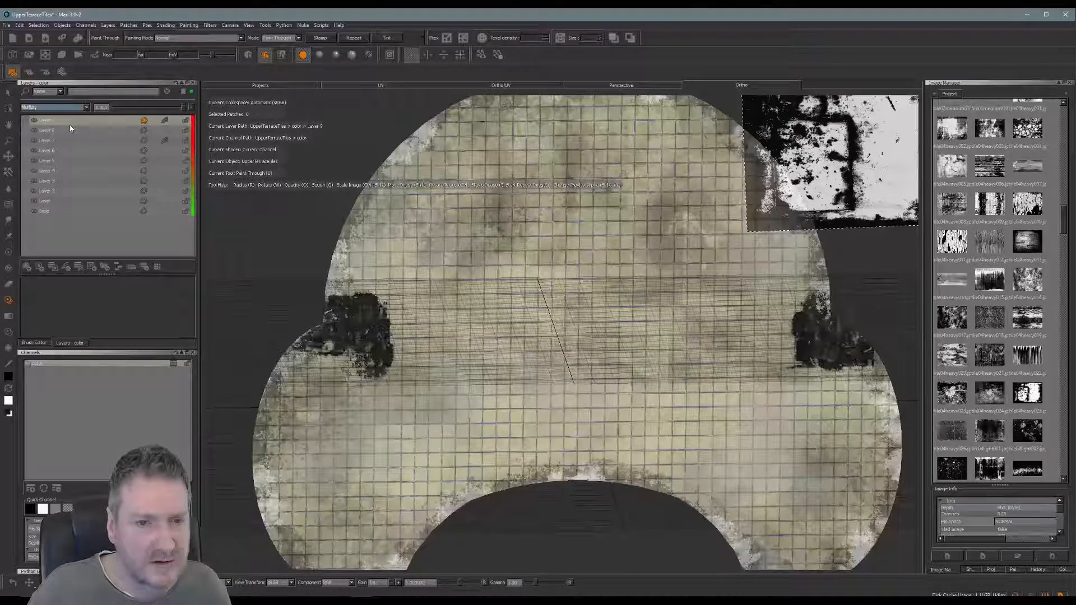
drag(183, 112, 155, 111)
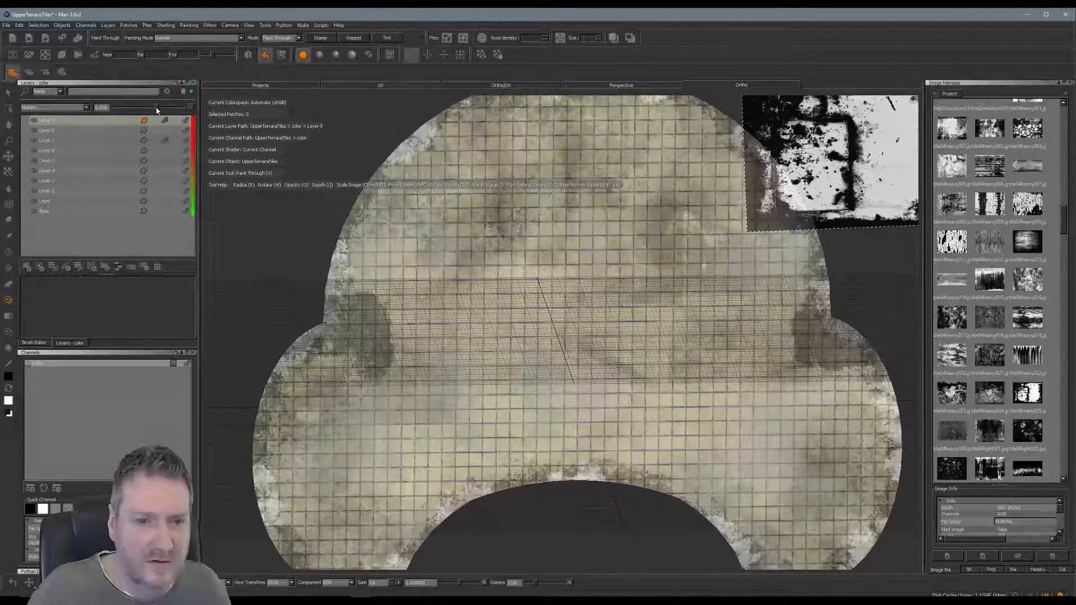
drag(157, 111, 155, 111)
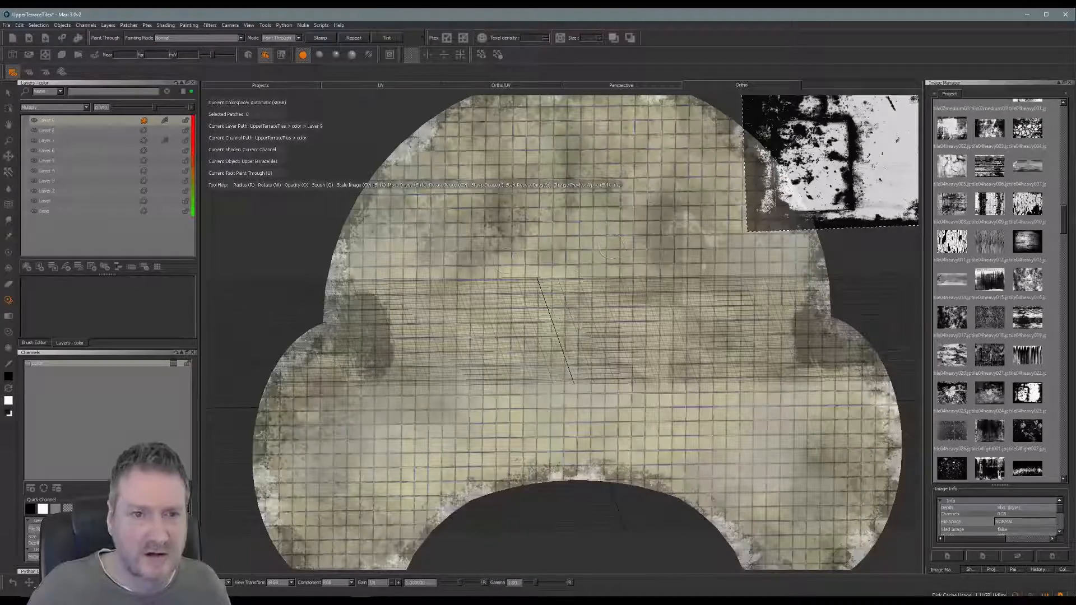
click(6, 26)
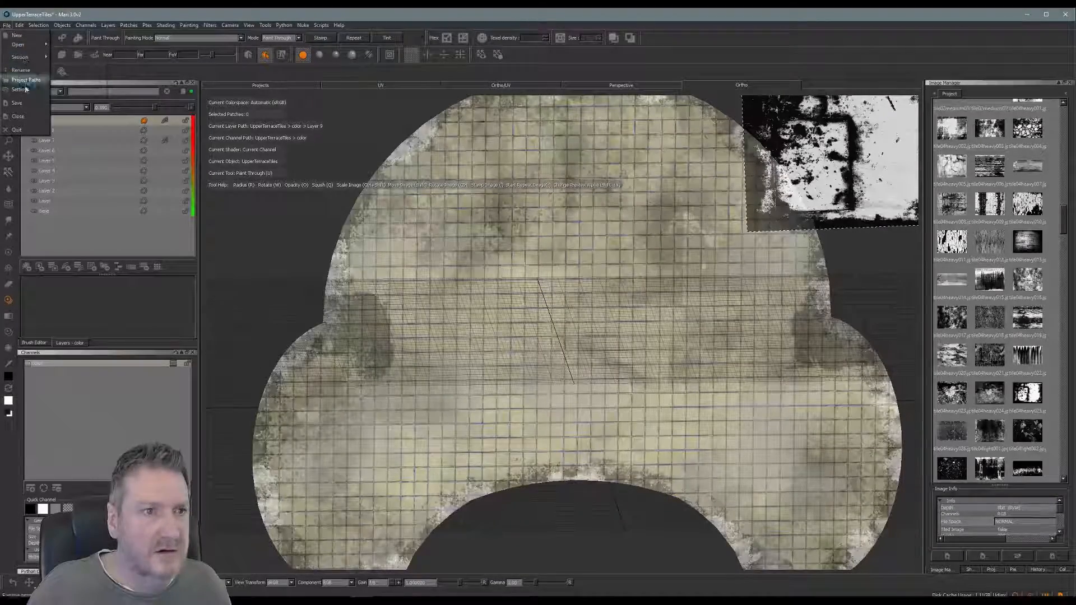
click(17, 103)
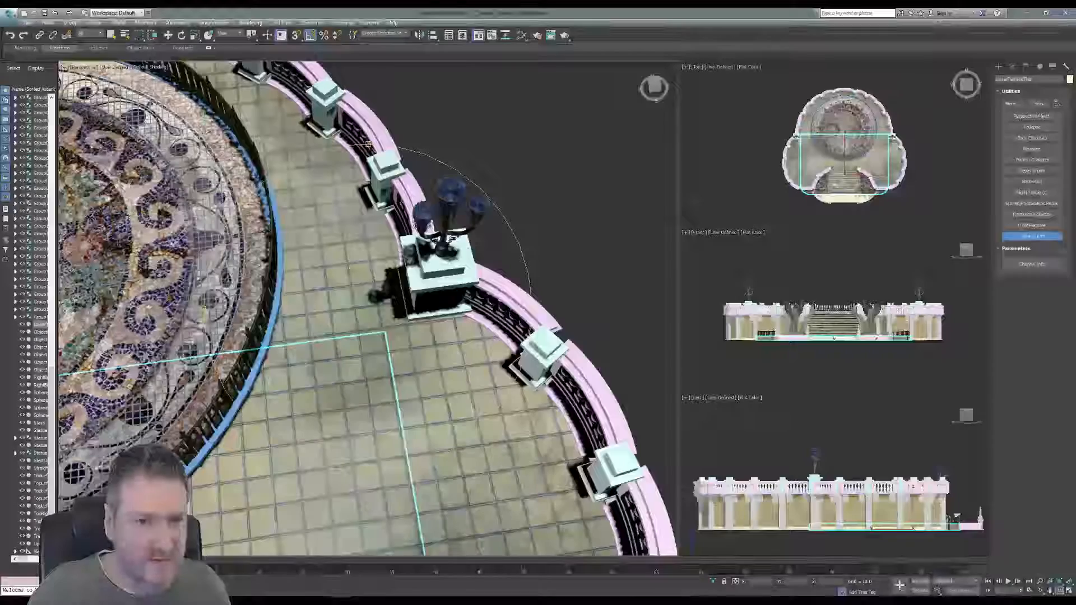
Step: Switch to 3ds Max and examine the terrace tiles around the balustrade, lamp pedestals and mosaic from several angles
alt+middle_drag(337, 358, 377, 349)
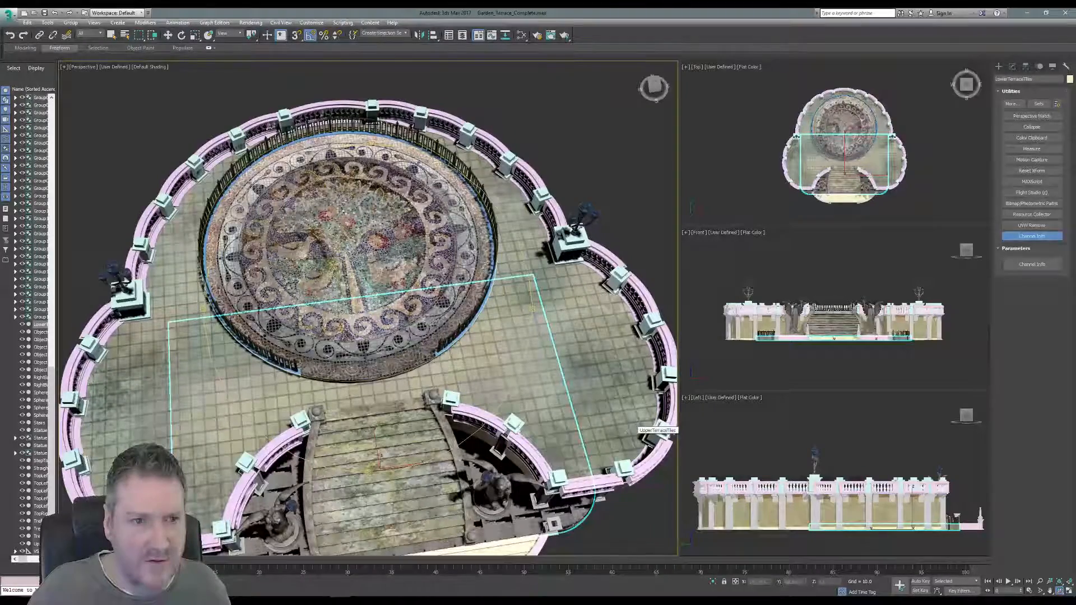
alt+middle_drag(384, 315, 356, 346)
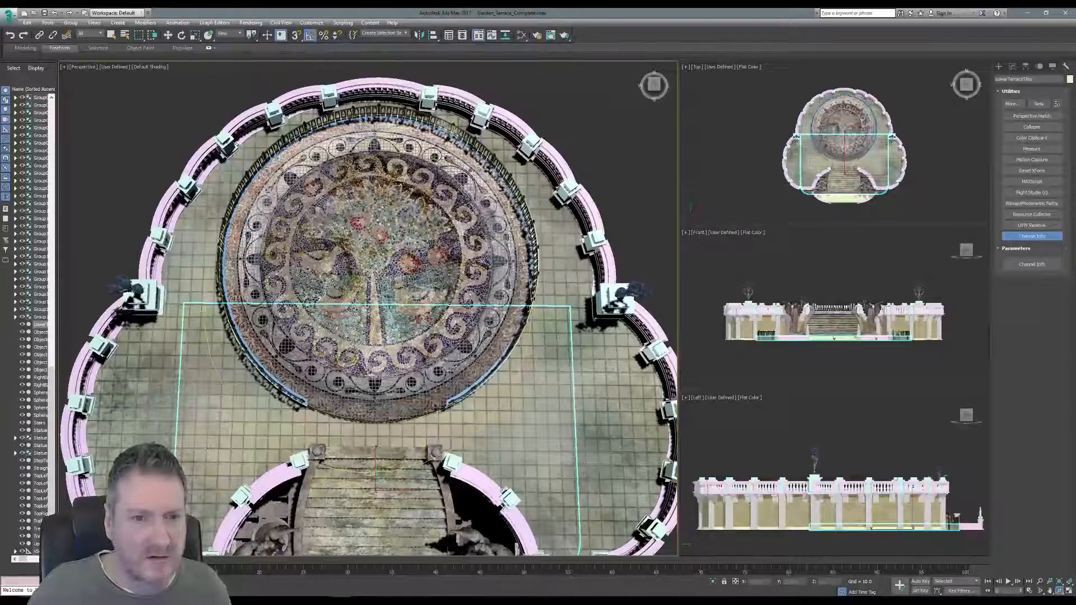
alt+middle_drag(399, 227, 471, 445)
scroll(379, 399, down, 3)
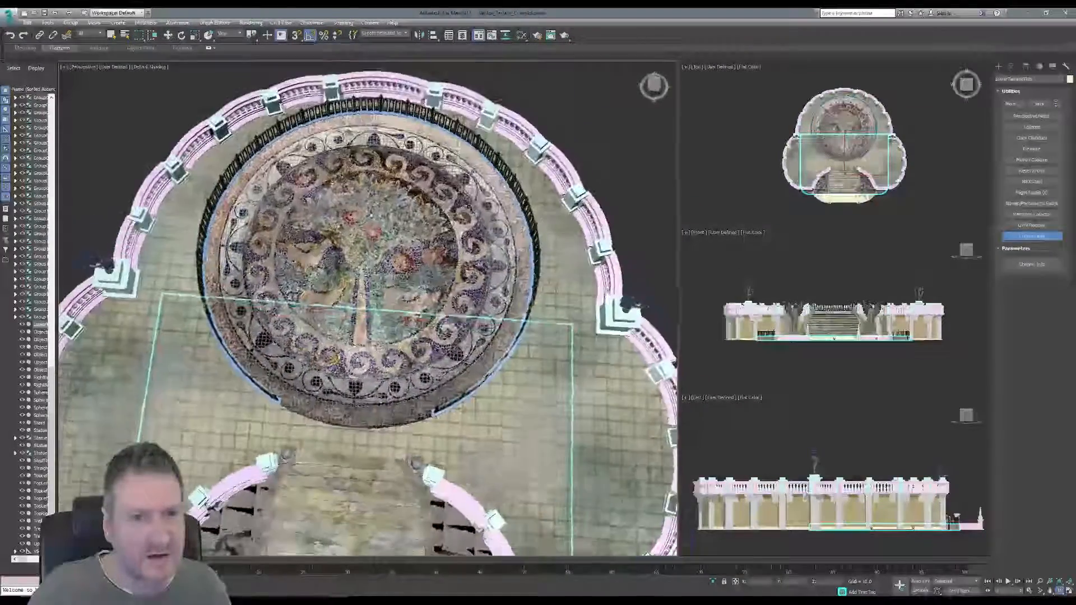
alt+middle_drag(363, 343, 386, 351)
alt+middle_drag(383, 352, 443, 374)
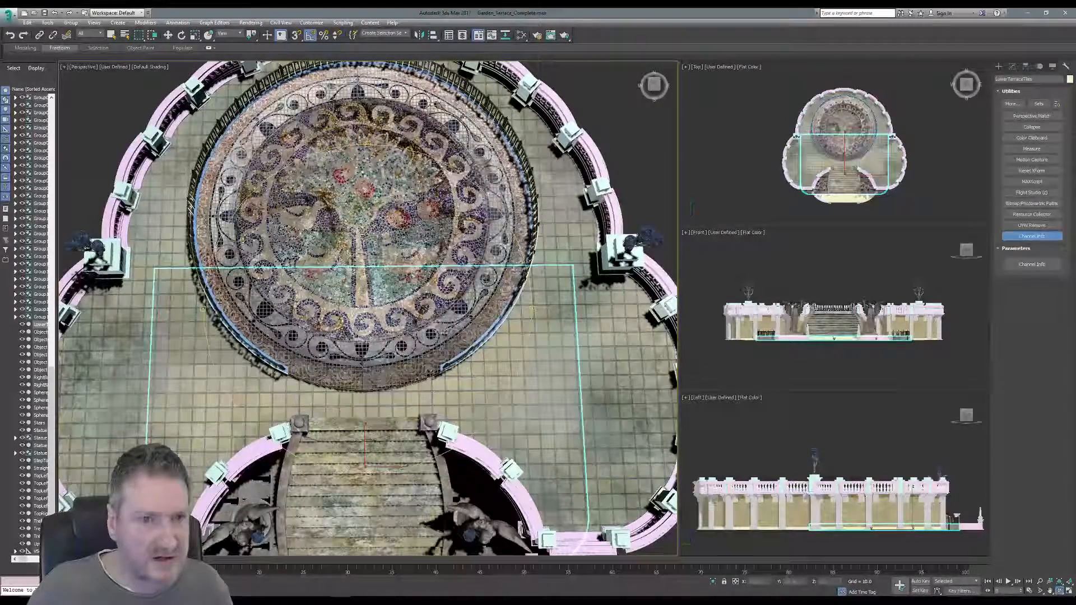
middle_drag(373, 183, 375, 217)
drag(373, 184, 373, 197)
mouse_move(374, 197)
middle_down()
mouse_move(379, 279)
mouse_move(368, 252)
middle_up()
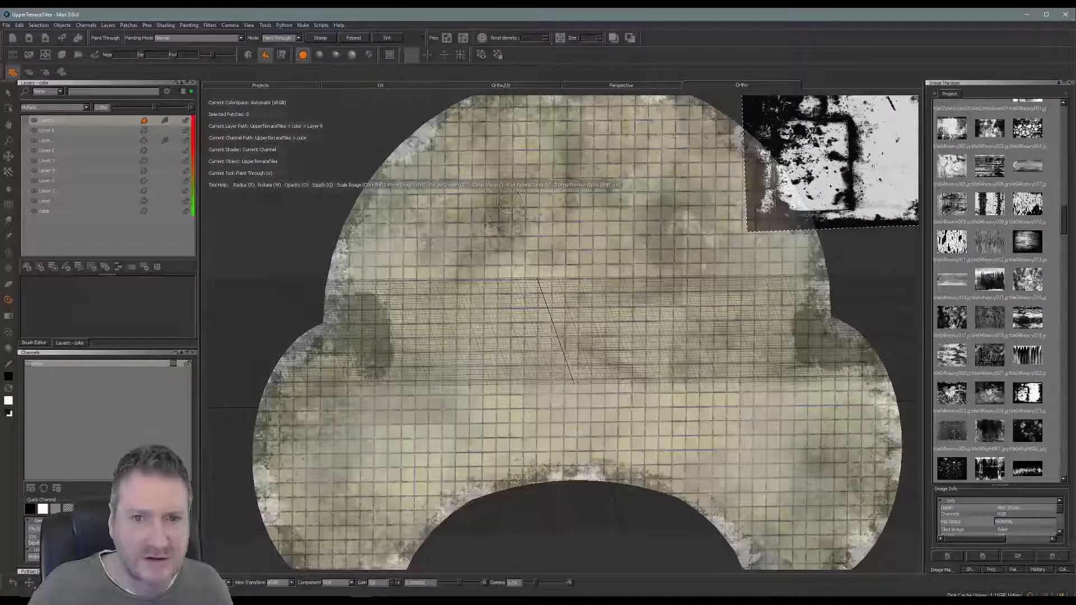
Step: Add a new paint layer above the inverted notch grunge layer for the ring-shaped grunge
key(Escape)
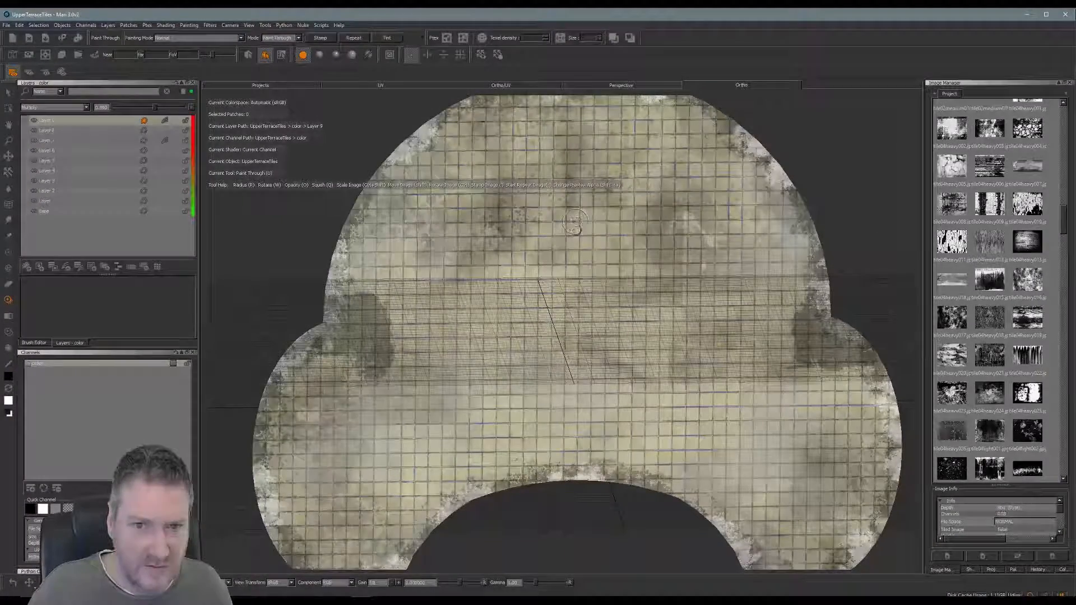
alt+middle_drag(583, 230, 544, 255)
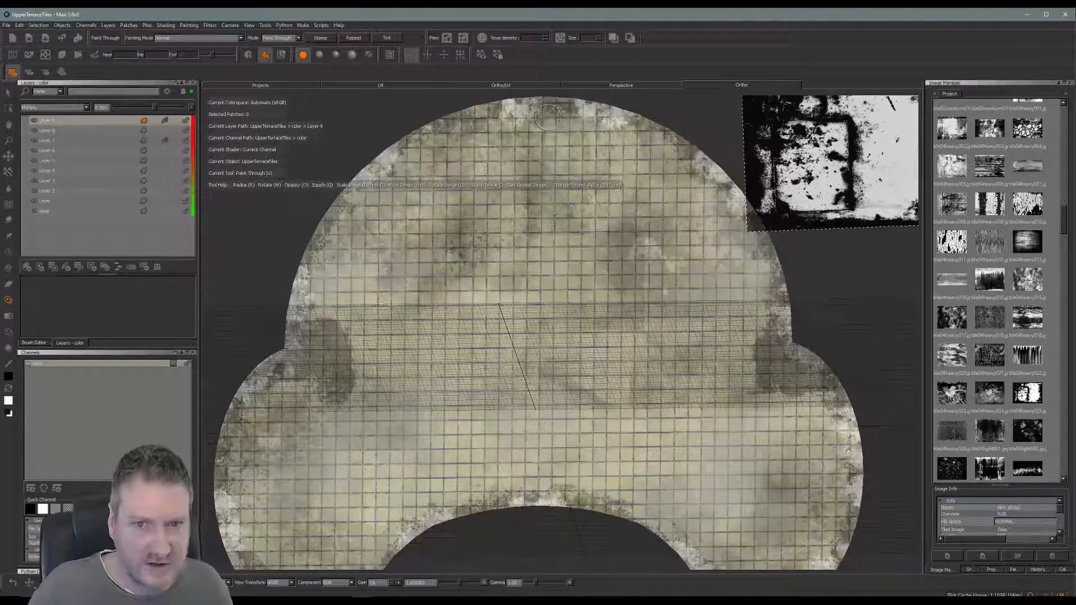
click(26, 267)
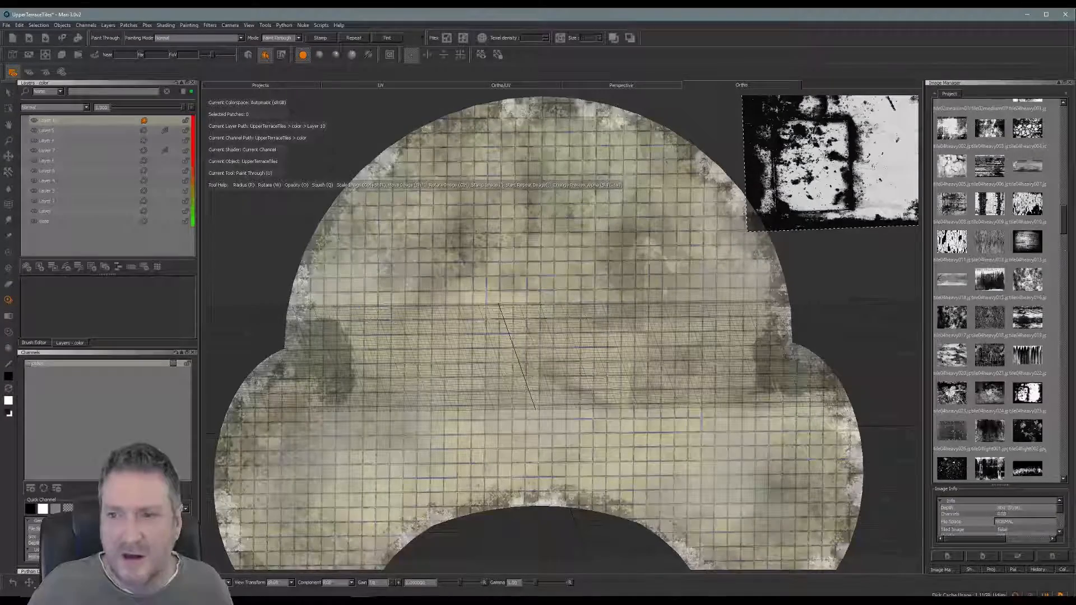
Step: Try the speckled ring, thin ring, streaked oval and tentacled splatter grunge images as Paint Through sources over the terrace
drag(1066, 223, 1069, 176)
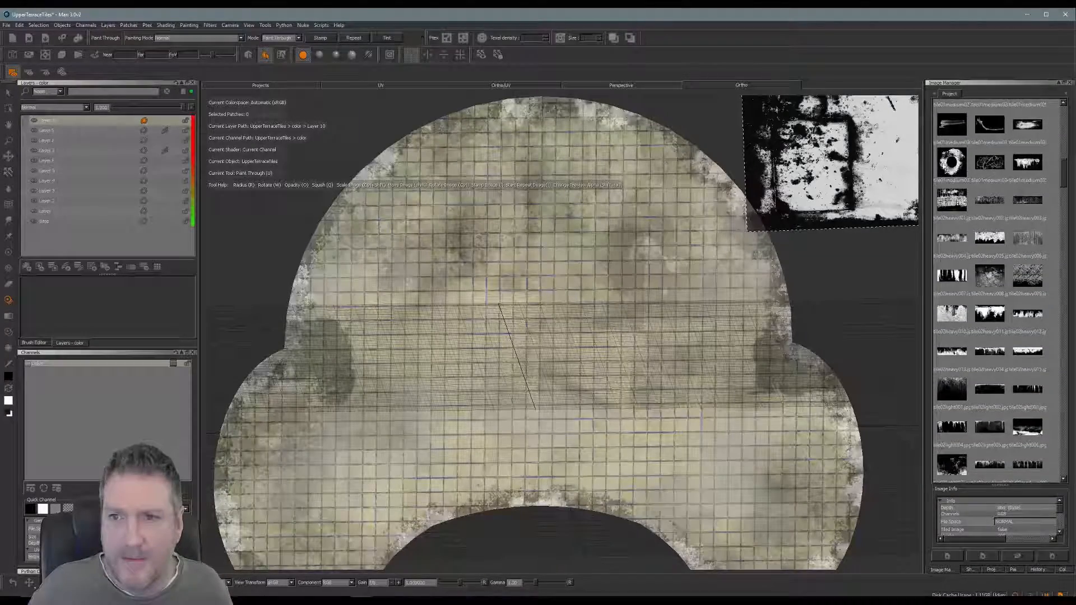
mouse_move(953, 164)
mouse_down()
mouse_move(796, 188)
mouse_move(725, 296)
mouse_move(693, 312)
mouse_up()
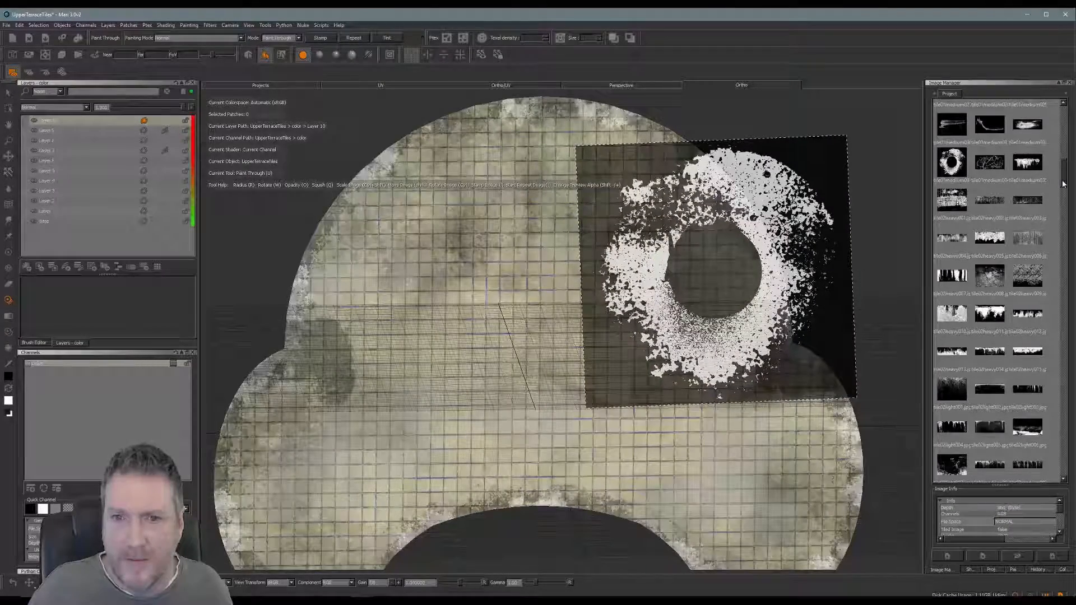
drag(1064, 183, 1065, 128)
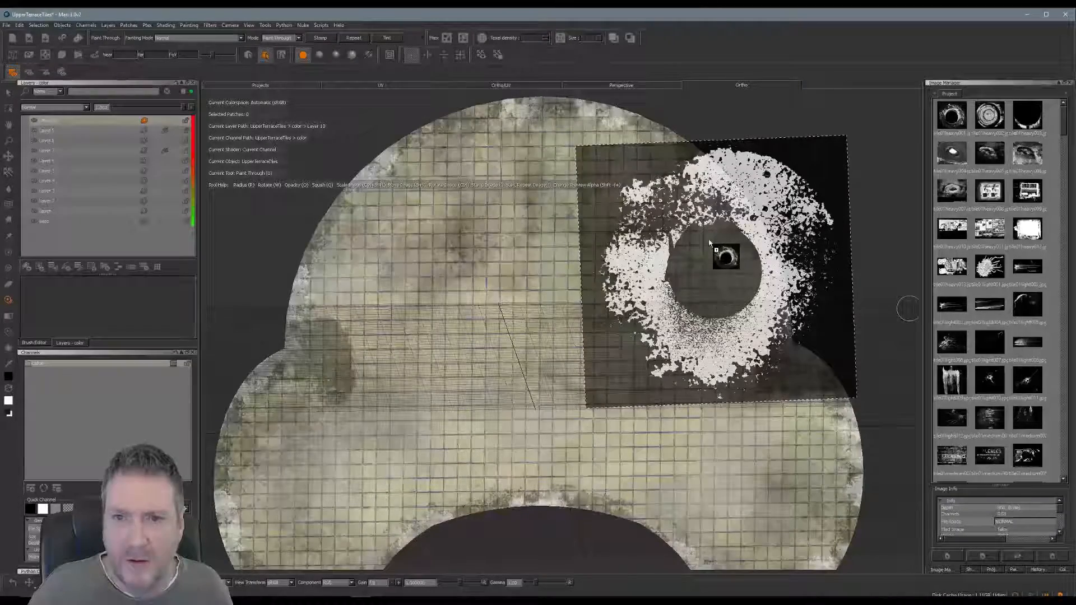
click(991, 160)
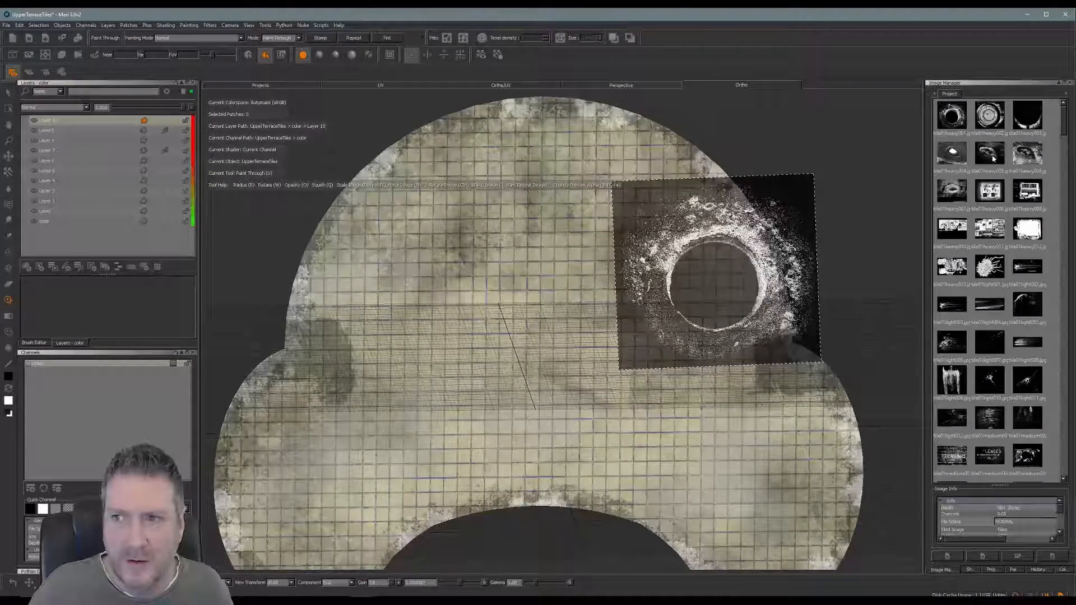
mouse_move(992, 158)
mouse_down()
mouse_move(841, 167)
mouse_move(746, 262)
mouse_move(735, 253)
mouse_up()
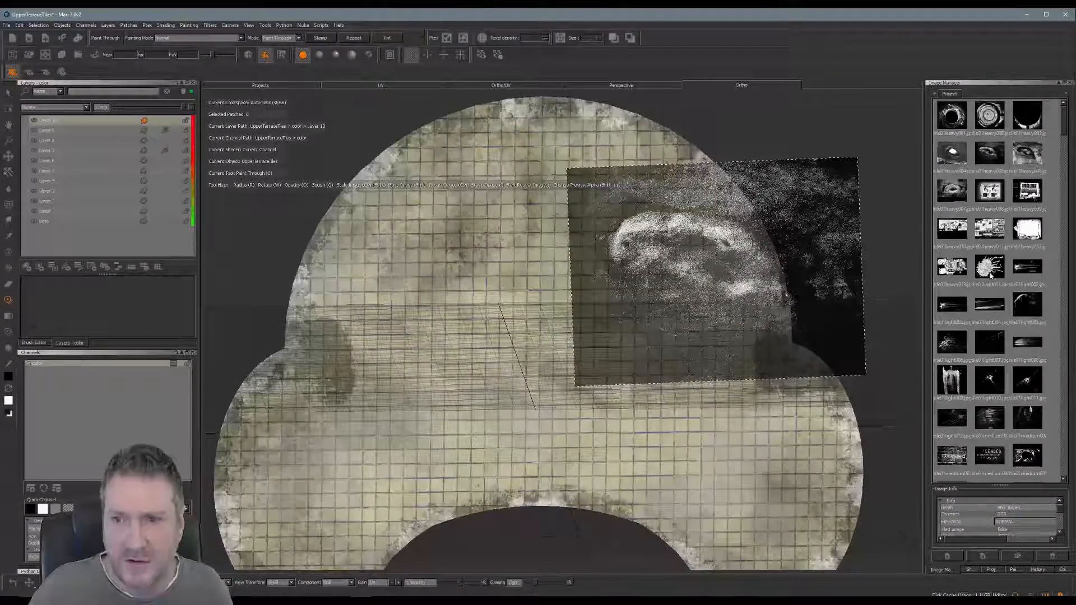
drag(990, 271, 722, 292)
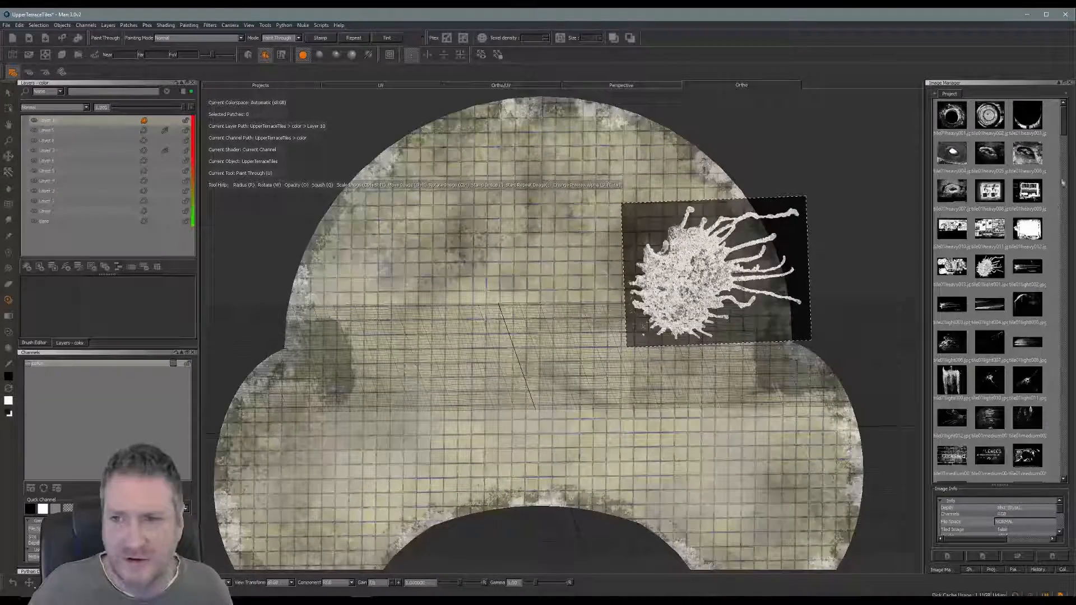
Step: Browse the image library further and compare the speckled ring, thin ring and crescent grunge images as Paint Through sources
drag(1067, 130, 1038, 299)
scroll(1038, 298, down, 10)
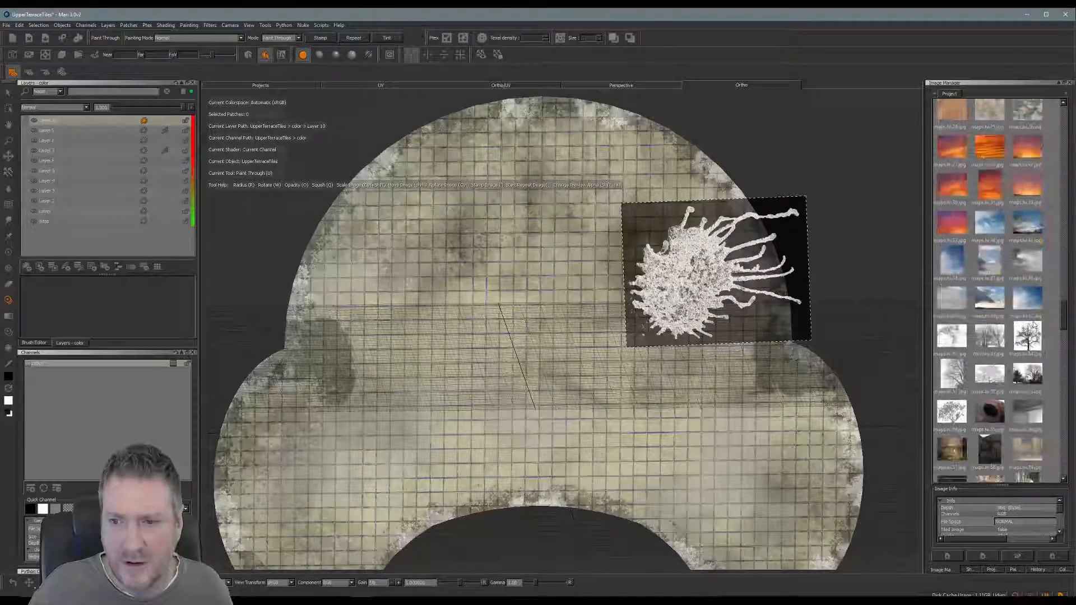
scroll(1030, 333, up, 15)
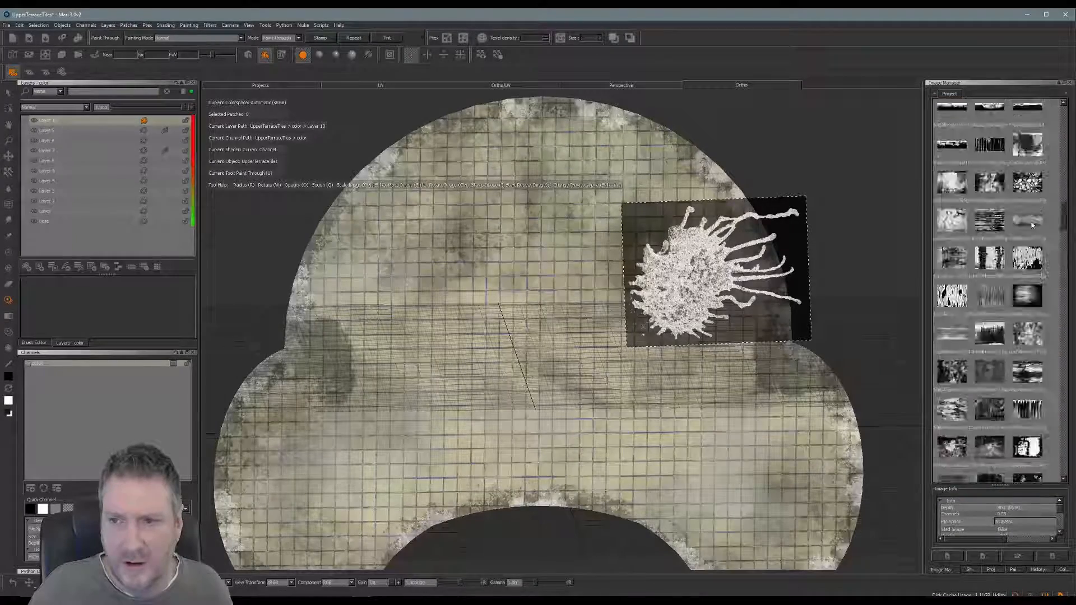
scroll(1031, 251, up, 2)
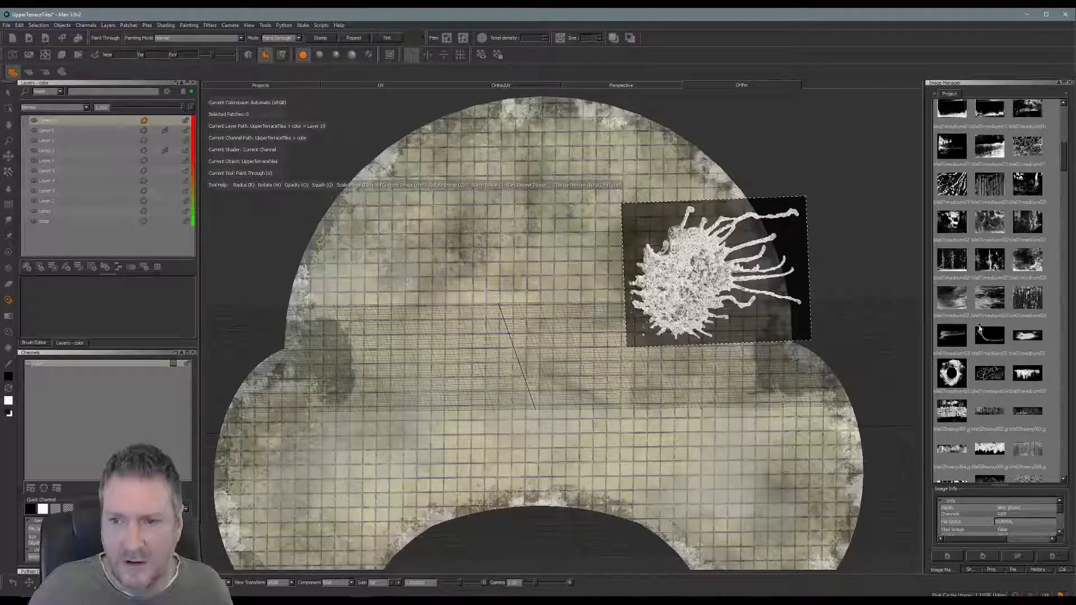
drag(952, 377, 756, 292)
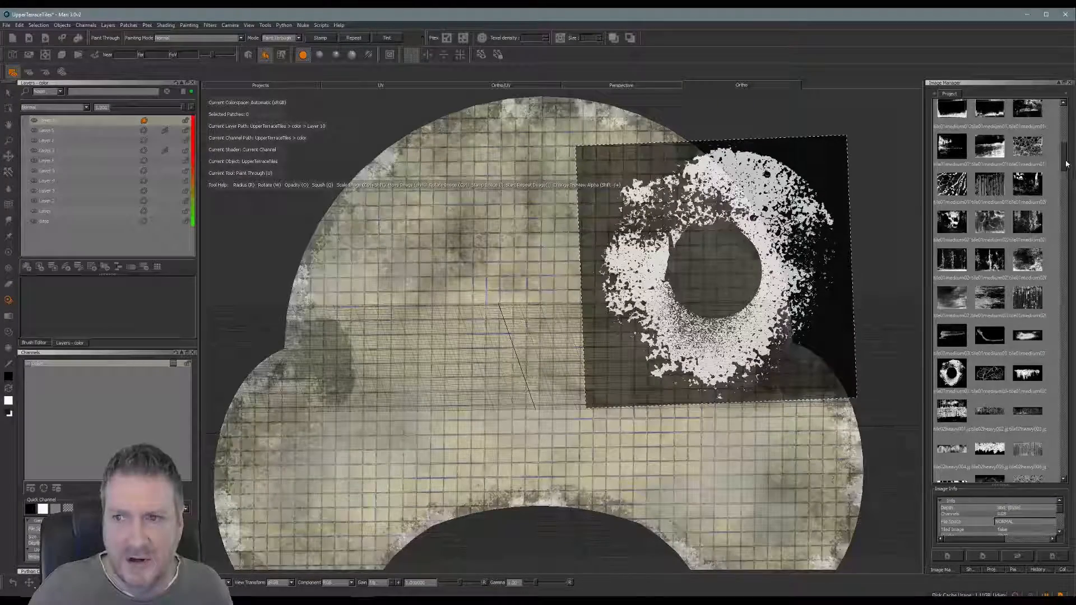
scroll(1067, 153, up, 3)
drag(1067, 153, 1067, 126)
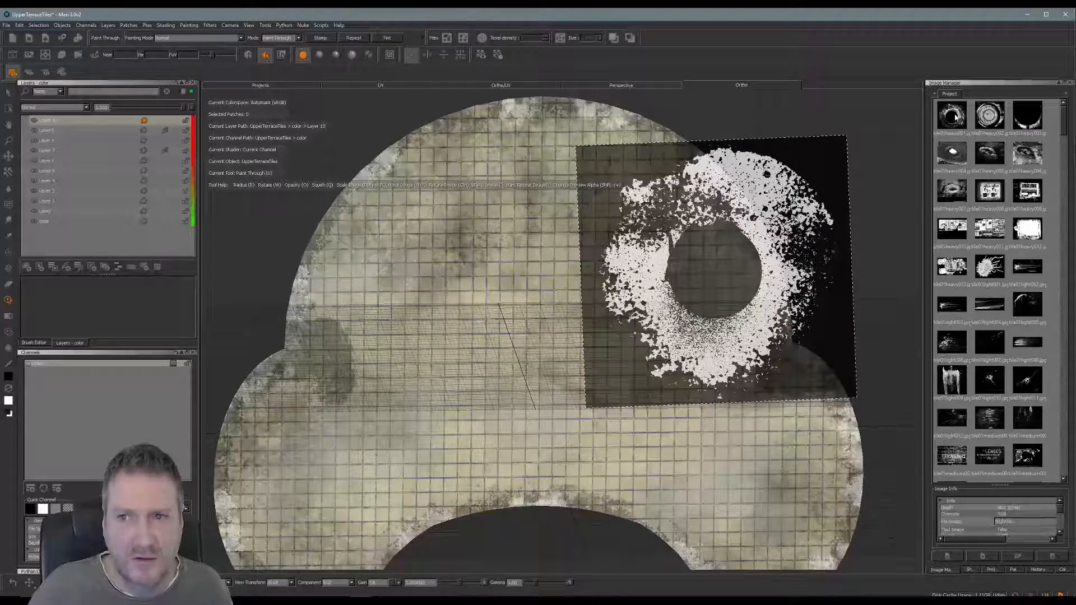
drag(951, 116, 735, 256)
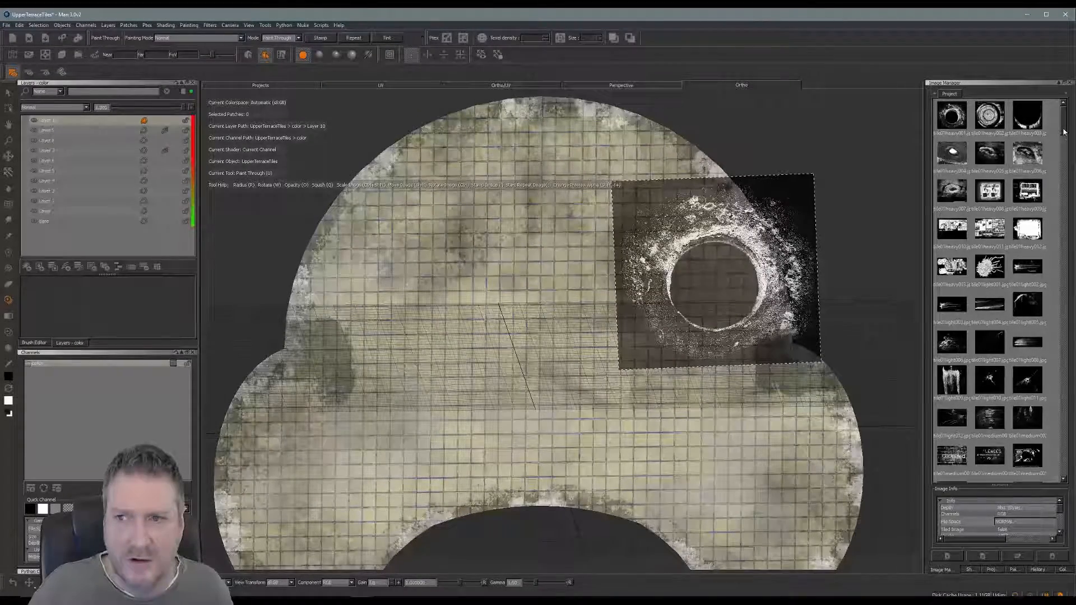
mouse_move(1036, 118)
mouse_down()
mouse_move(841, 215)
mouse_move(723, 258)
mouse_move(715, 241)
mouse_up()
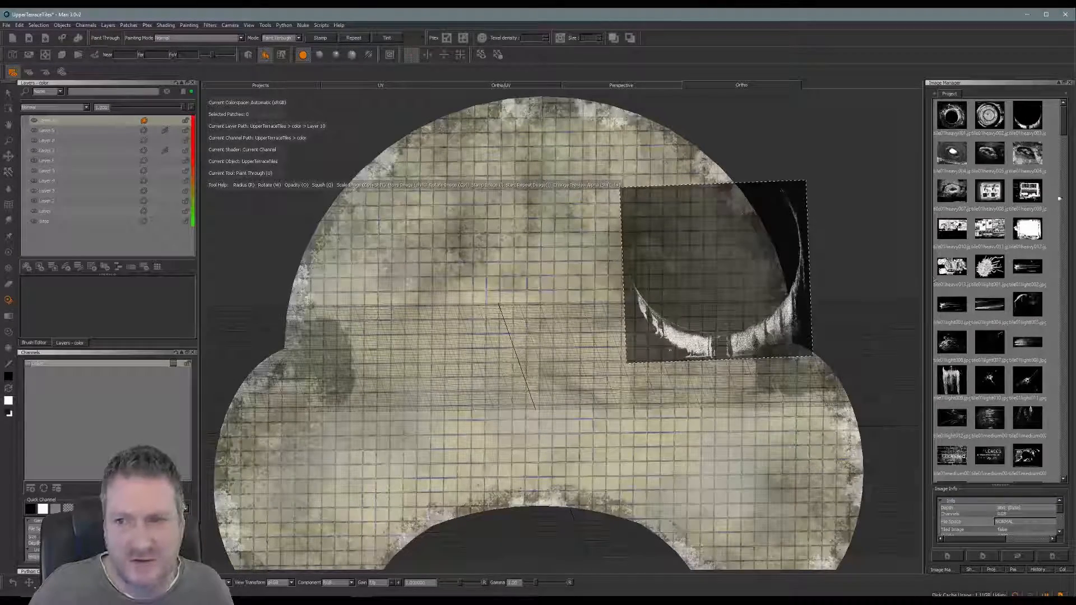
Step: Load the speckled ring grunge image for Paint Through, then enlarge, rotate and position it over the middle of the upper terrace
drag(1064, 131, 1069, 169)
drag(951, 363, 608, 340)
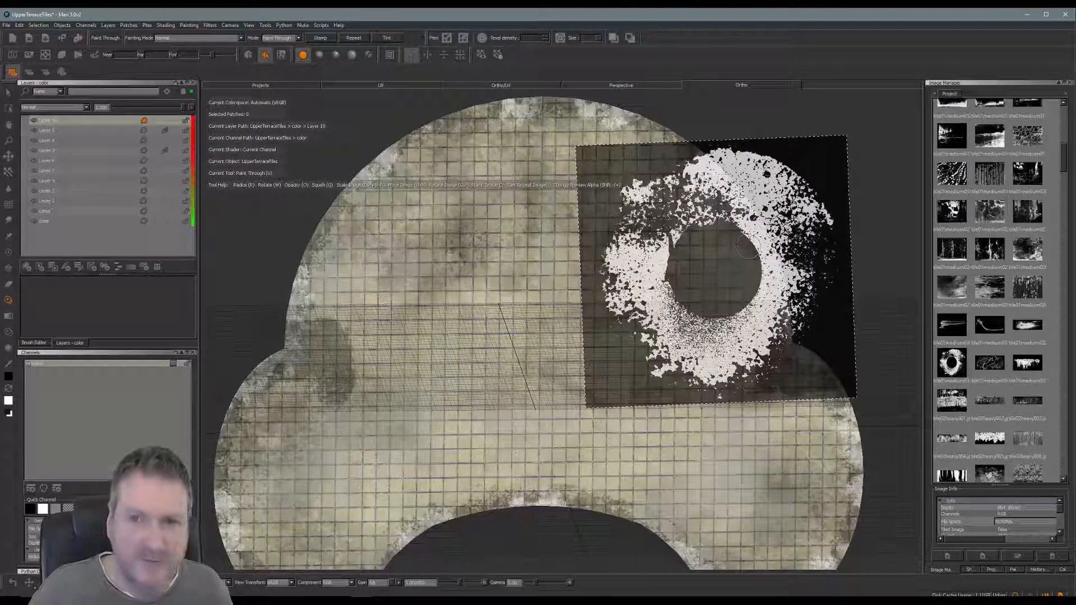
mouse_move(779, 222)
shift+mouse_down()
mouse_move(577, 227)
mouse_move(597, 277)
shift+mouse_up()
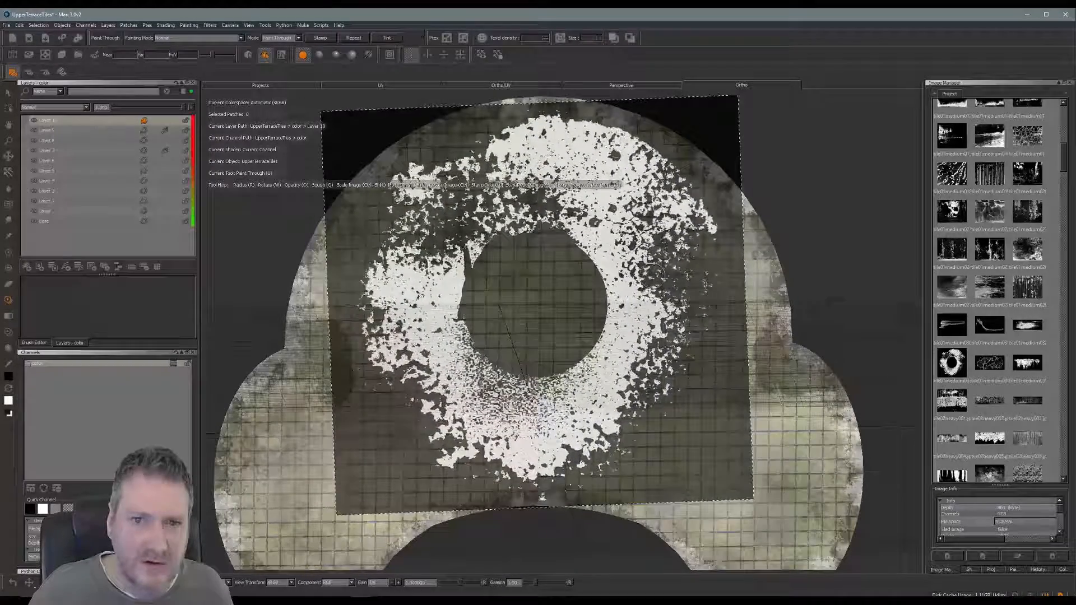
shift+drag(664, 306, 656, 293)
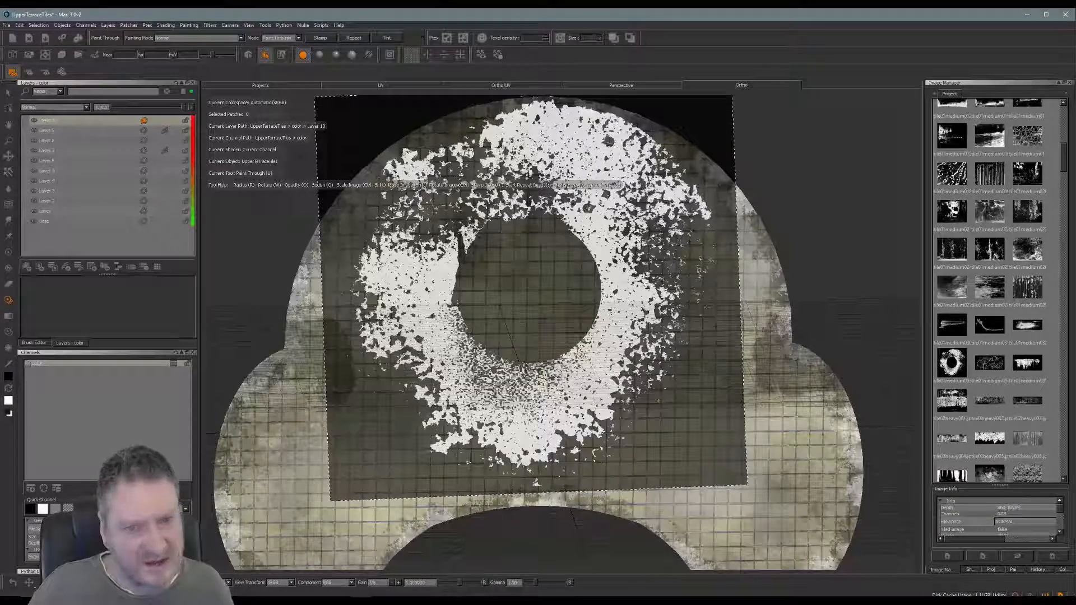
mouse_move(529, 147)
ctrl+mouse_down()
mouse_move(393, 244)
mouse_move(405, 366)
ctrl+mouse_up()
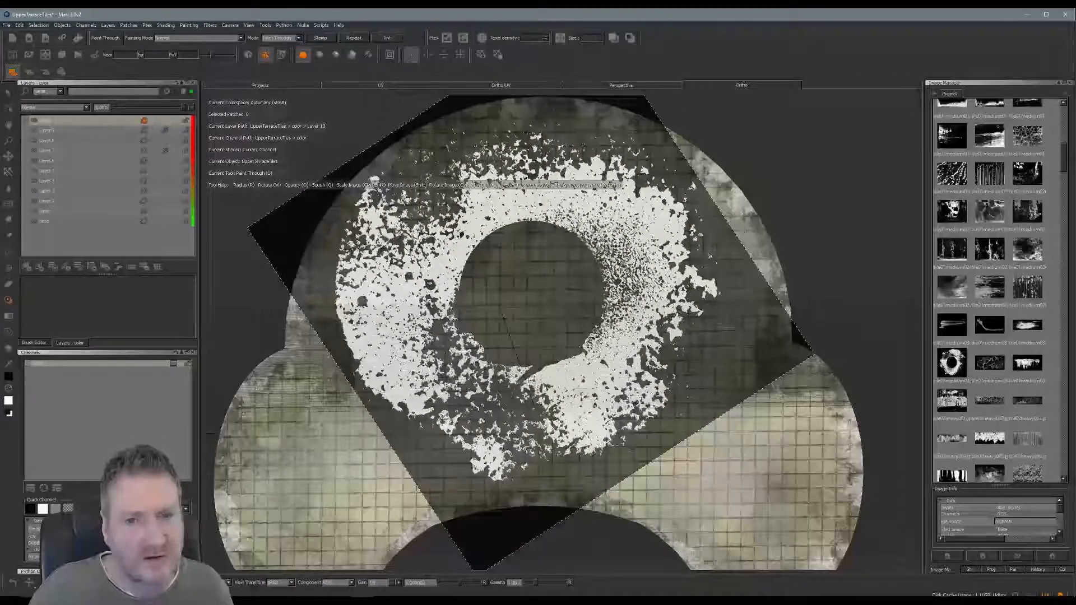
shift+drag(566, 395, 589, 380)
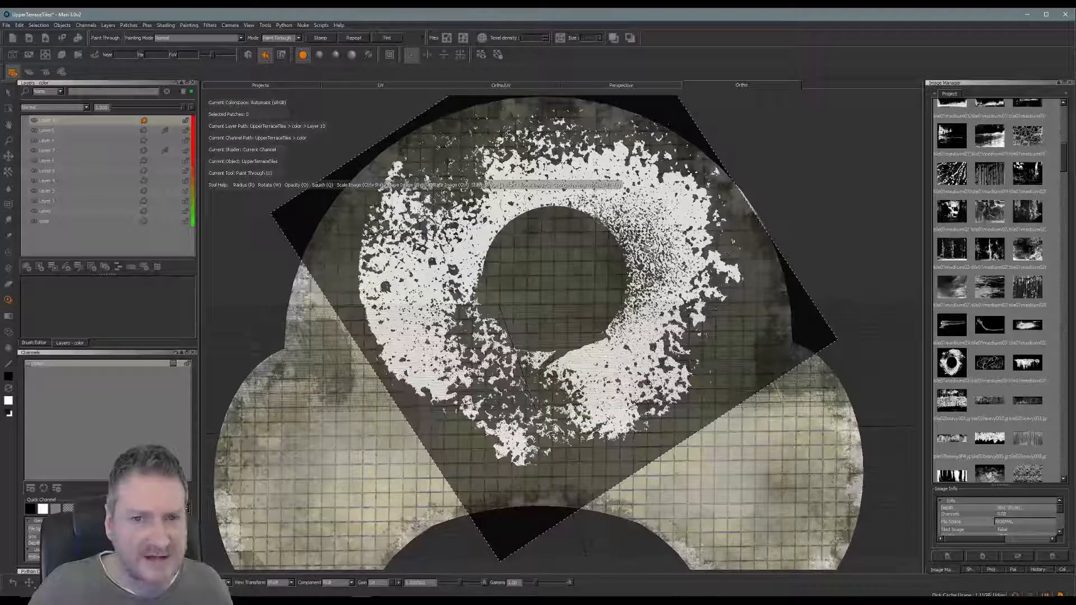